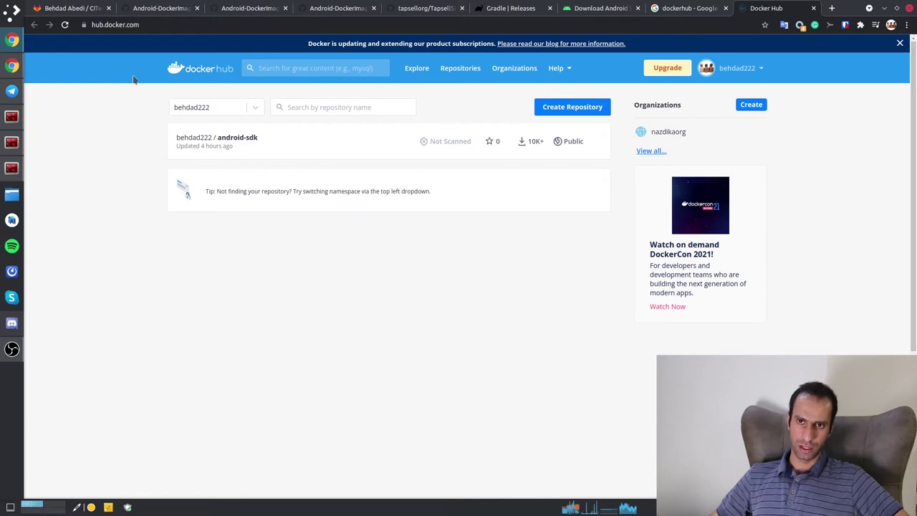
- Open the account's own Docker Hub profile and show the tags of its android-sdk repository
click(752, 68)
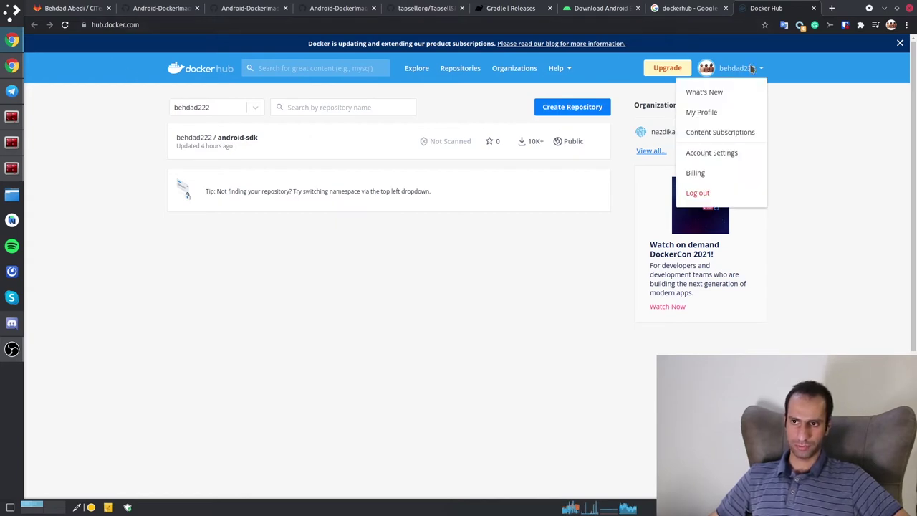
click(703, 112)
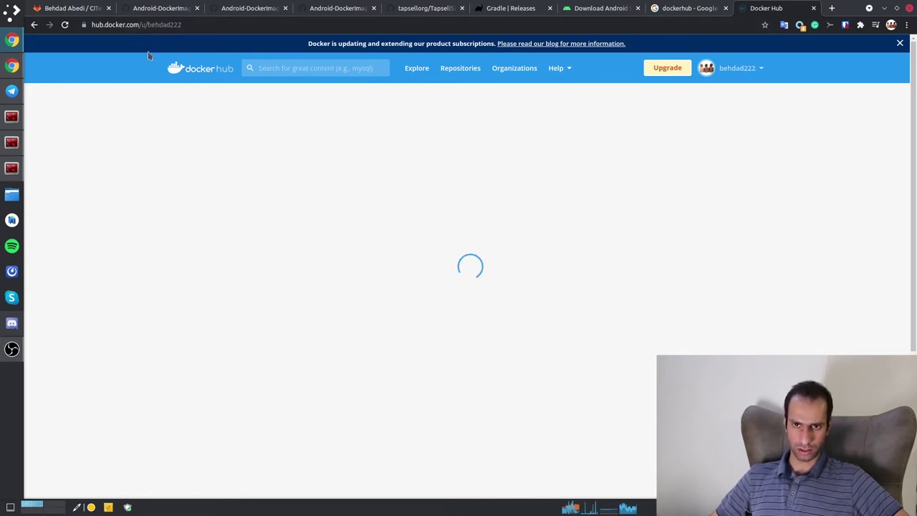
drag(179, 26, 192, 26)
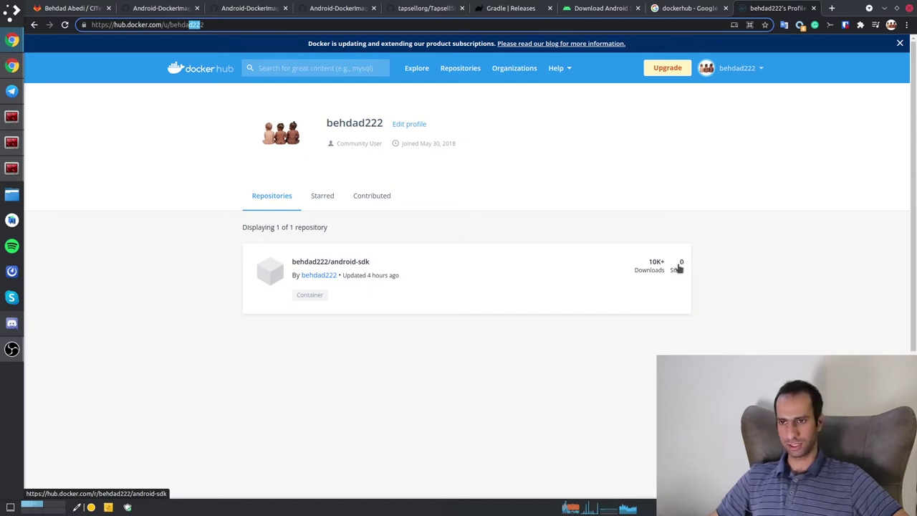
click(354, 266)
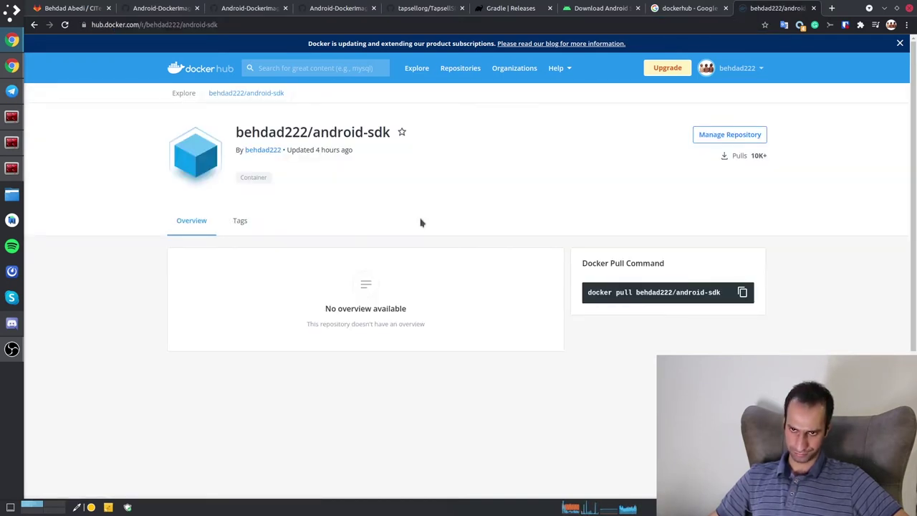
click(252, 225)
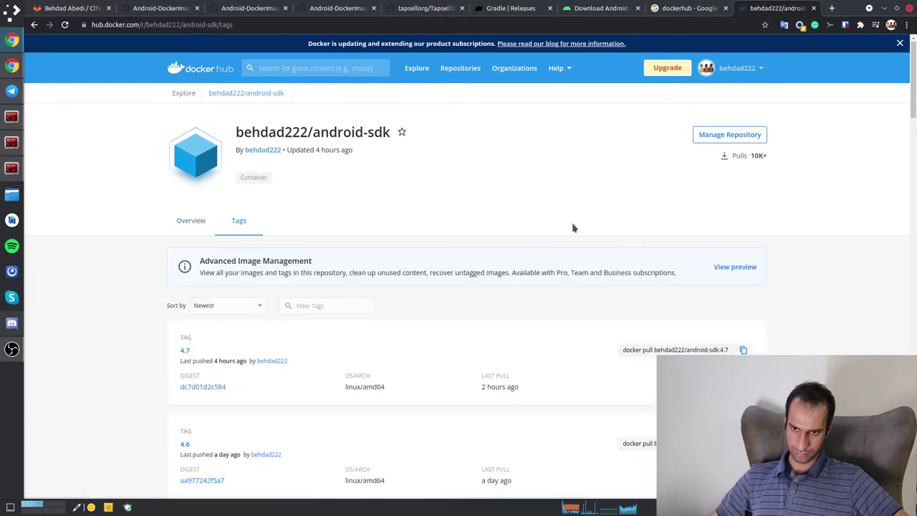
- Look through the published tags of the android-sdk repository, from the newest version down to v1
scroll(574, 228, down, 2)
scroll(573, 228, down, 18)
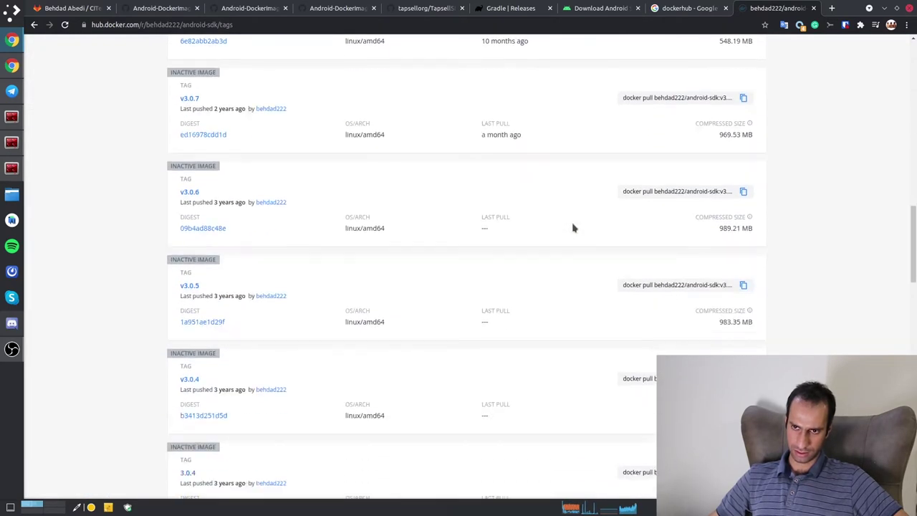
scroll(573, 228, down, 3)
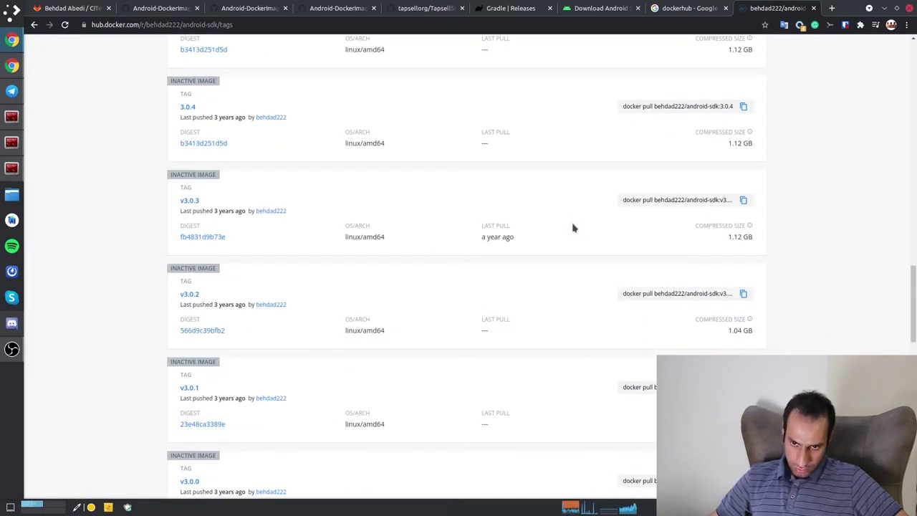
scroll(179, 286, down, 10)
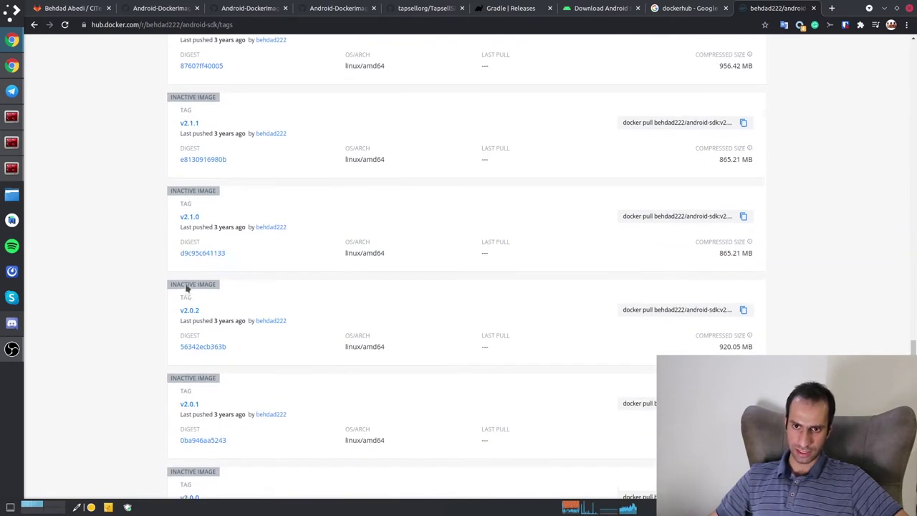
scroll(218, 328, down, 6)
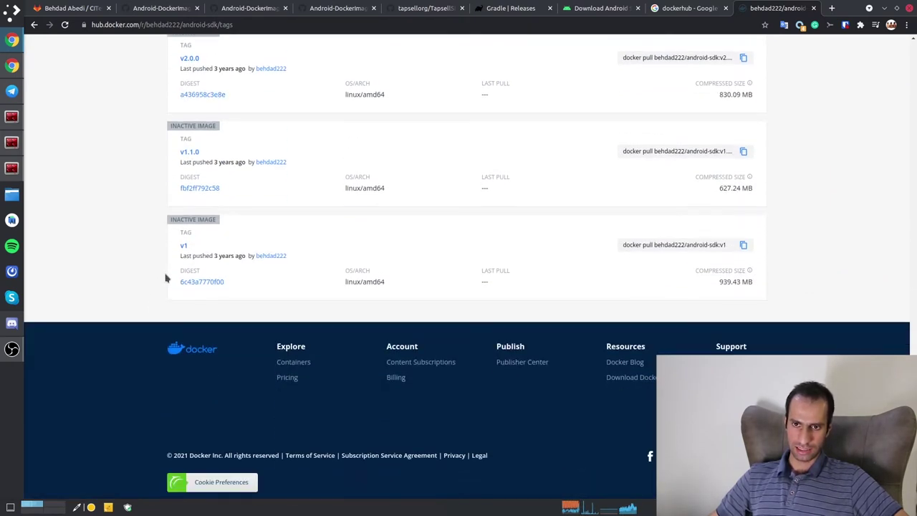
scroll(208, 341, up, 2)
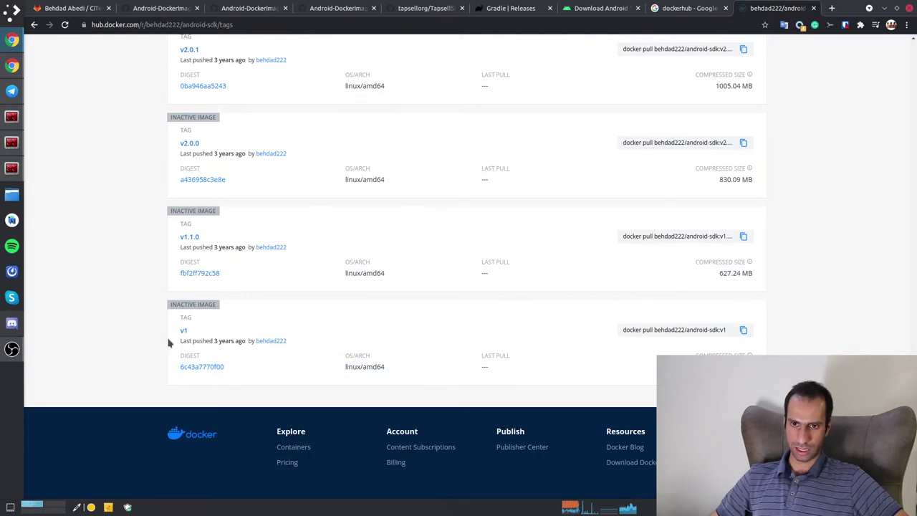
scroll(189, 313, up, 6)
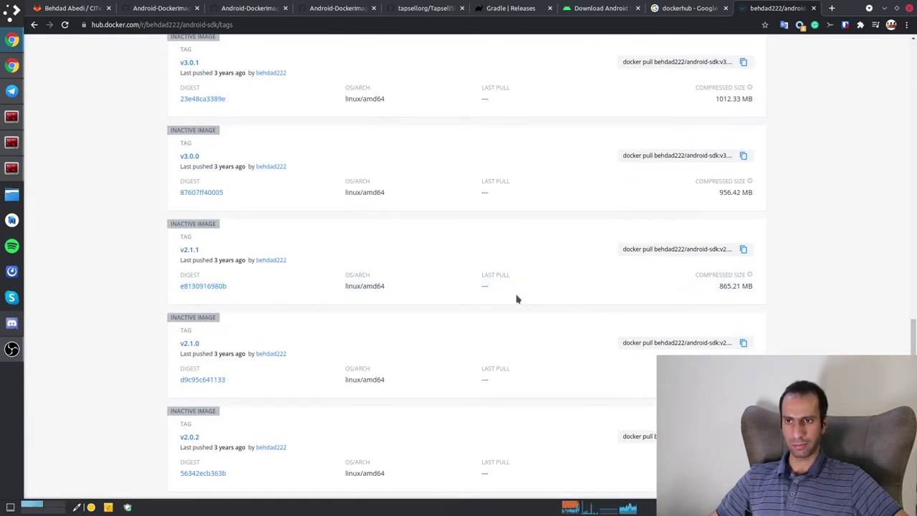
scroll(518, 300, up, 10)
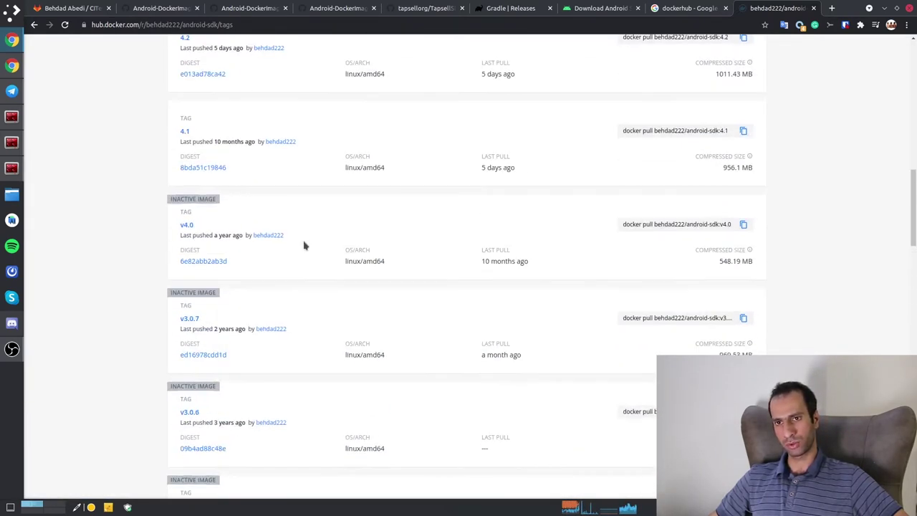
scroll(304, 246, up, 10)
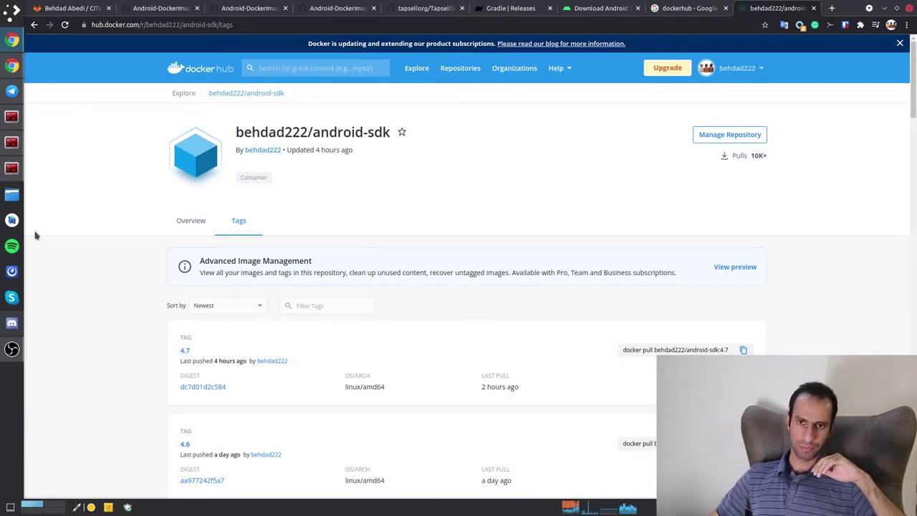
- Close the two unneeded terminal windows and switch to the terminal session in the Android-DockerImage folder
click(11, 116)
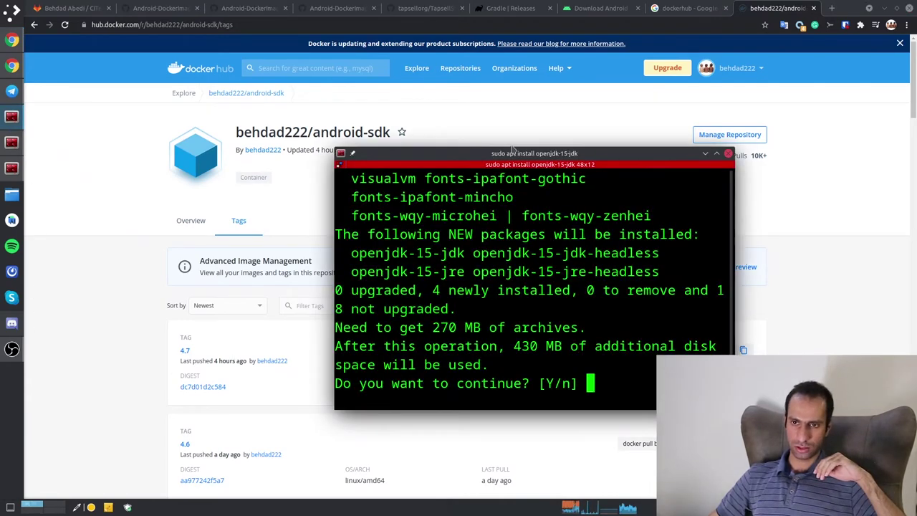
click(728, 153)
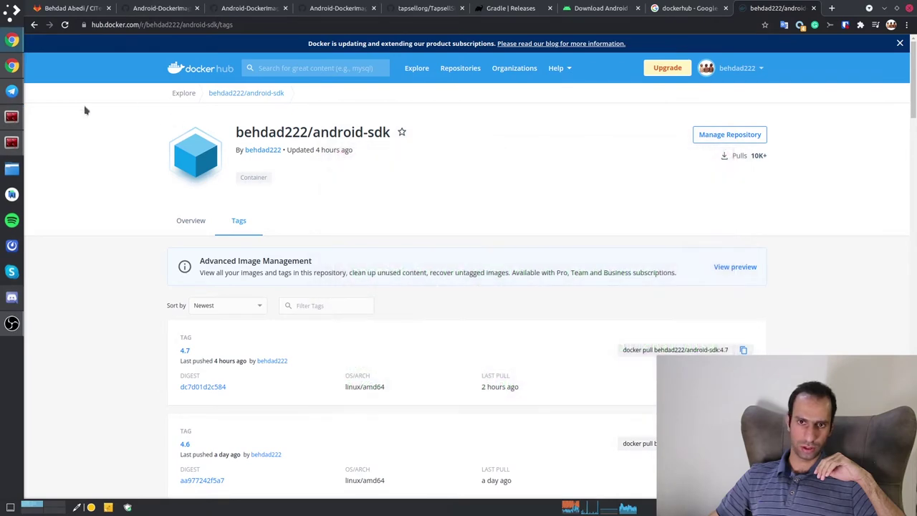
click(11, 118)
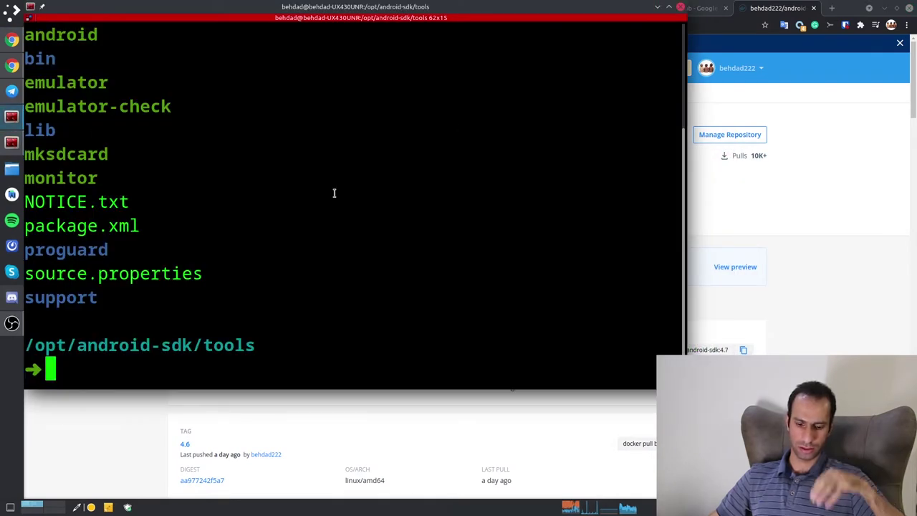
key(ctrl+d)
click(11, 116)
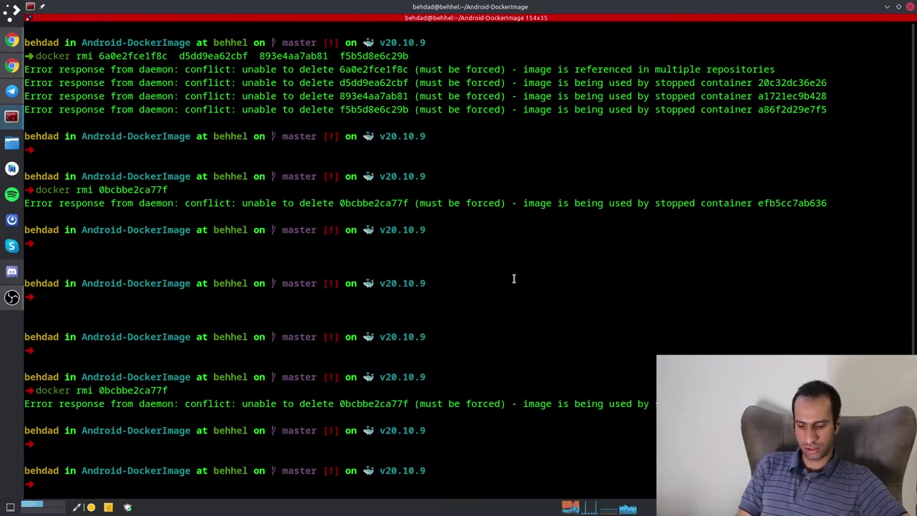
- Examine the android-sdk entries tagged latest and 4.7 in the earlier docker images listing
text(doc)
key(Up)
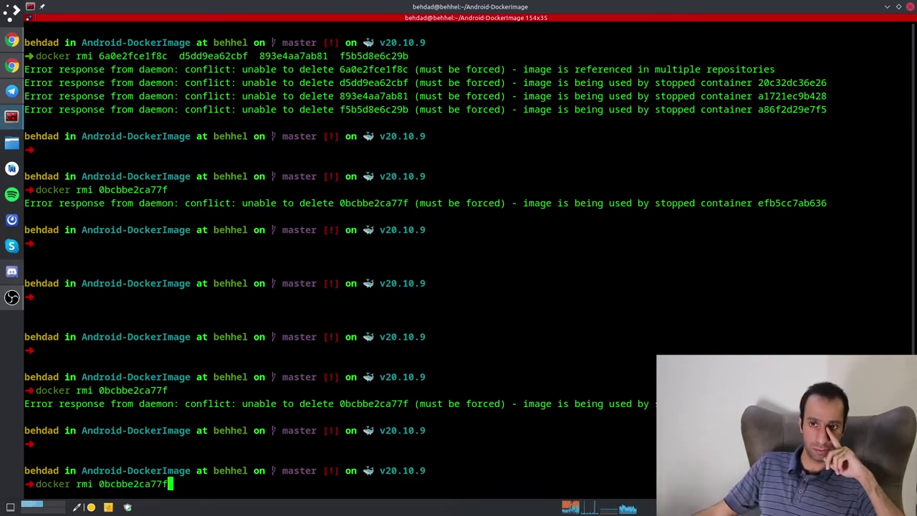
scroll(290, 310, up, 10)
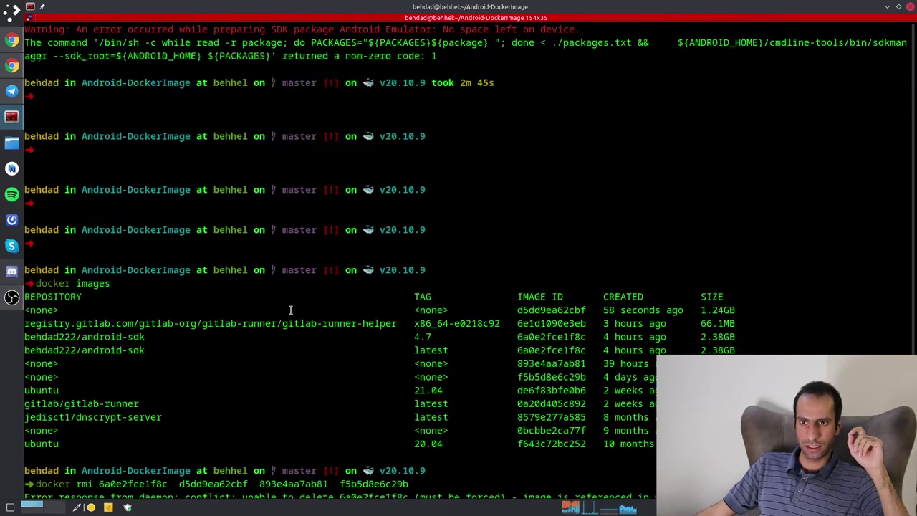
drag(85, 349, 135, 350)
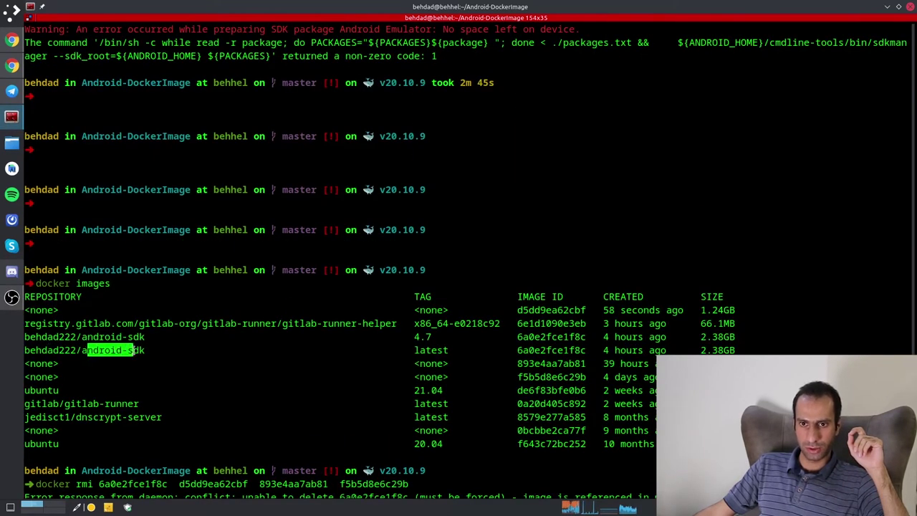
double_click(433, 350)
scroll(353, 355, down, 7)
scroll(411, 336, up, 7)
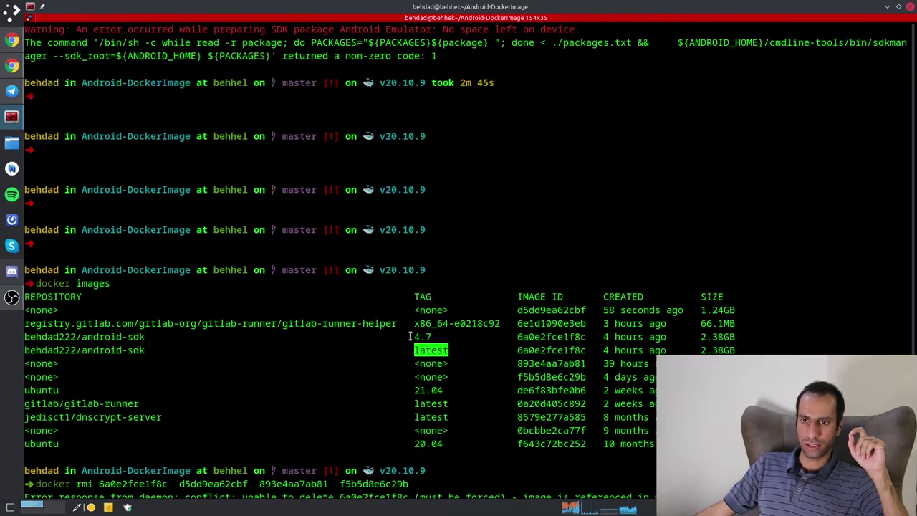
drag(431, 337, 421, 341)
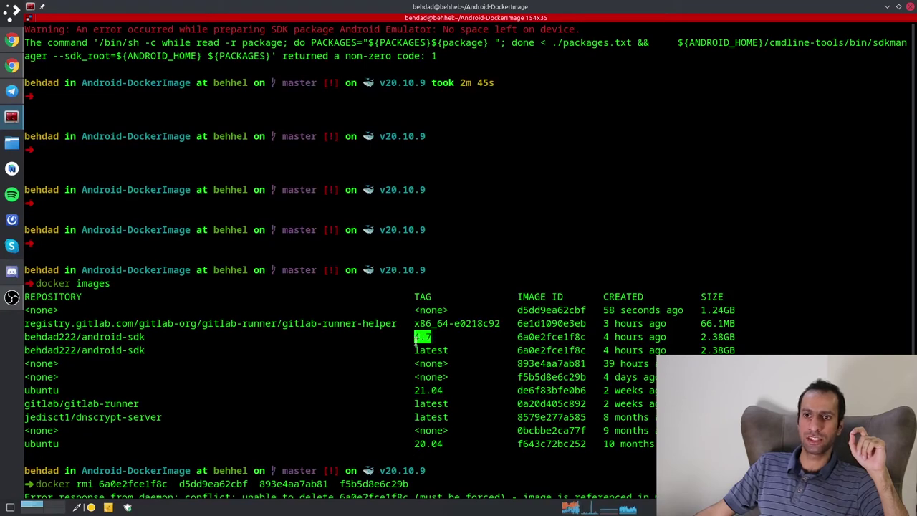
click(418, 339)
key(Return)
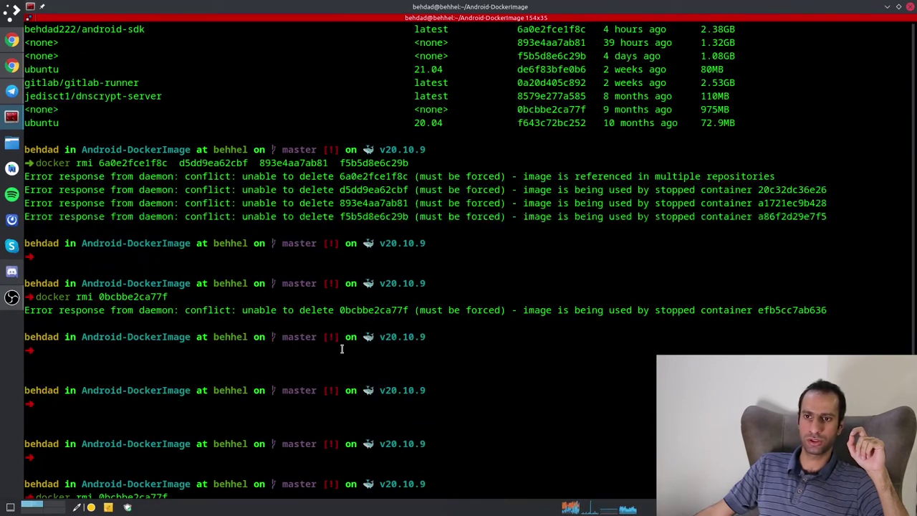
- Recall the earlier docker tag command that tags the account's android-sdk image as android-sdk:4.7
key(Up)
key(Up)
key(Up)
key(Up)
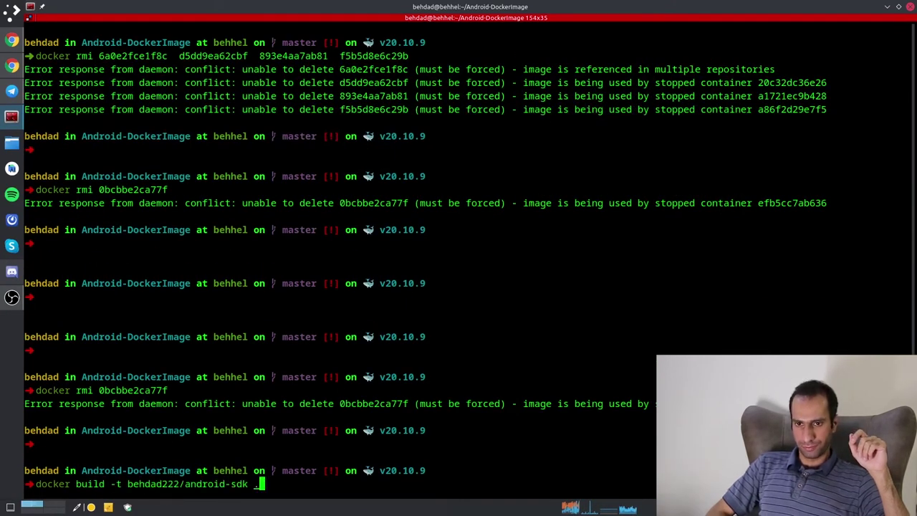
key(Up)
key(Up)
key(Up)
key(Up)
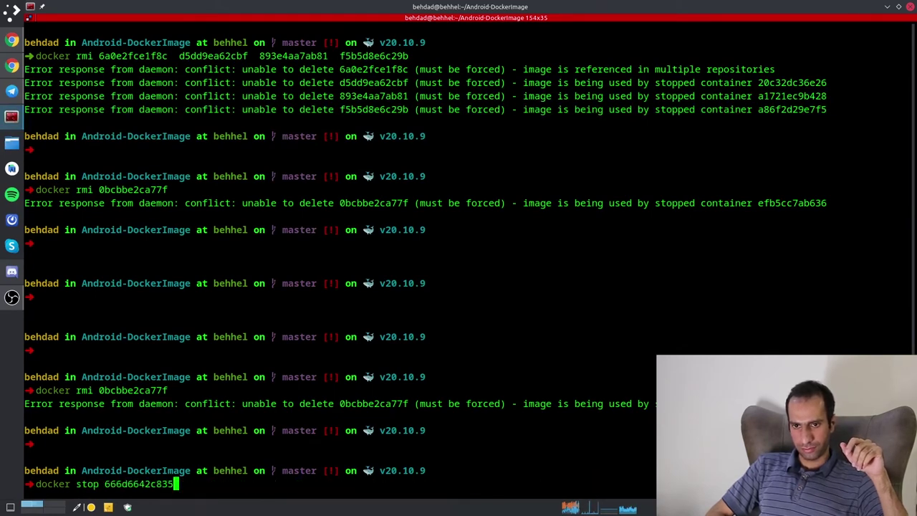
key(Up)
key(Up)
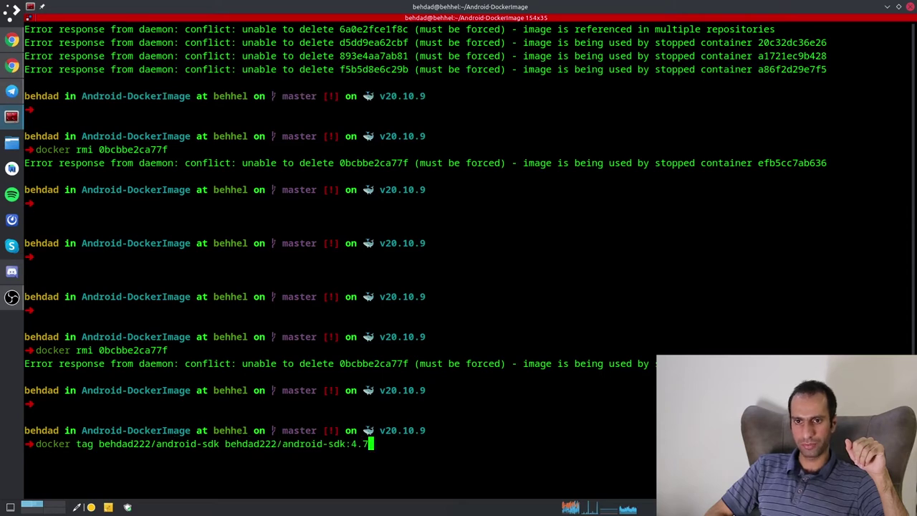
triple_click(140, 454)
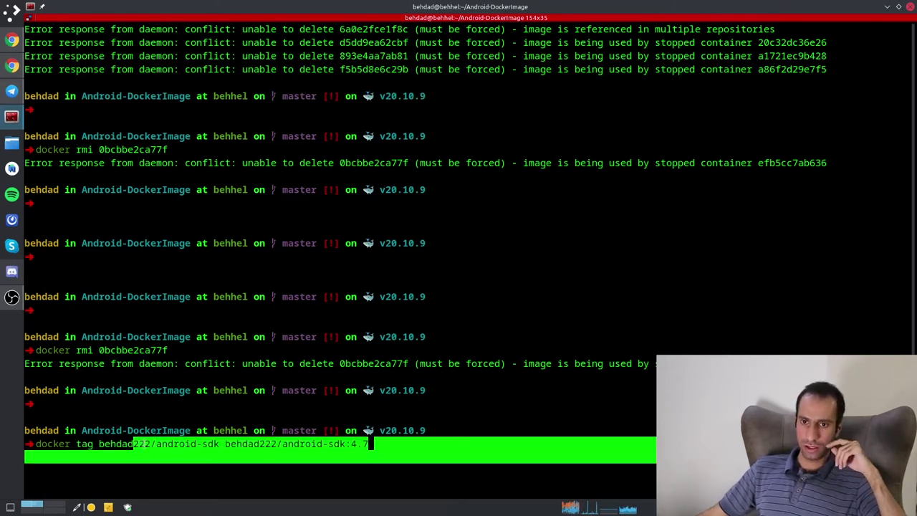
click(174, 444)
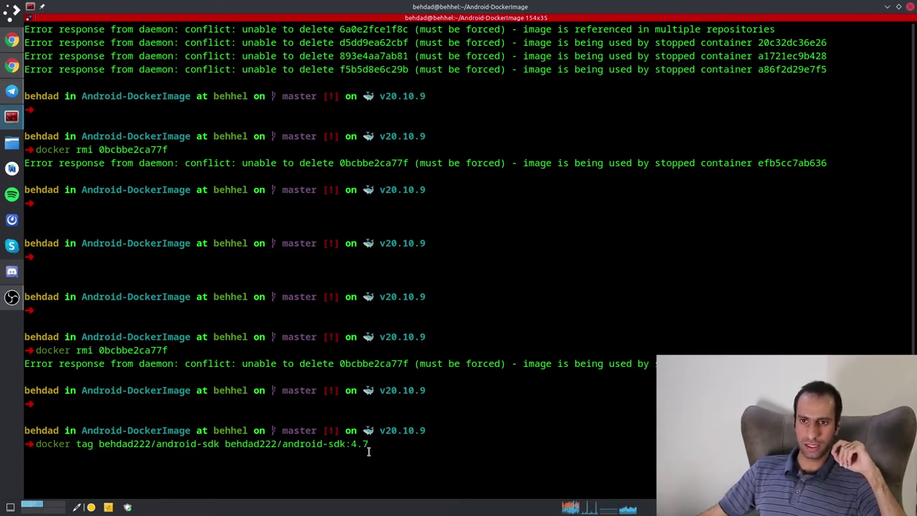
drag(369, 452, 256, 444)
click(77, 438)
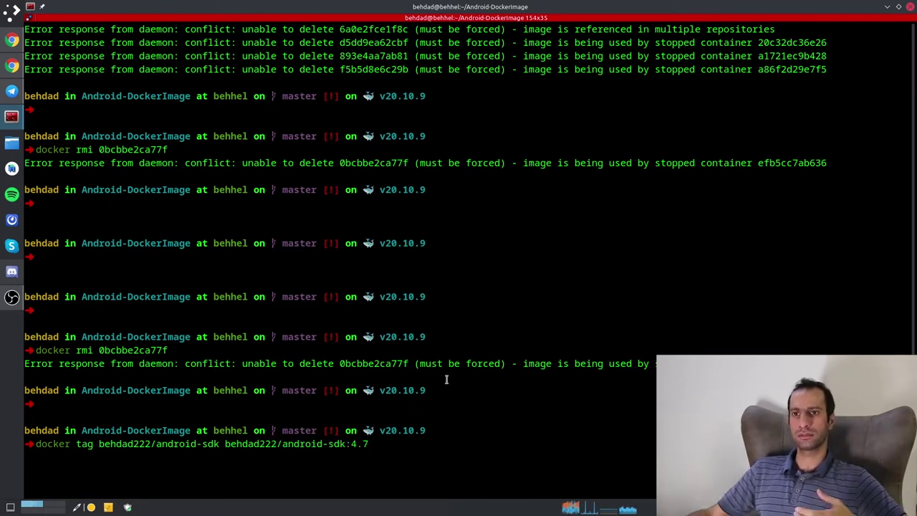
- Compare the image IDs, tags and sizes of the two android-sdk entries in the docker images listing
scroll(466, 372, up, 8)
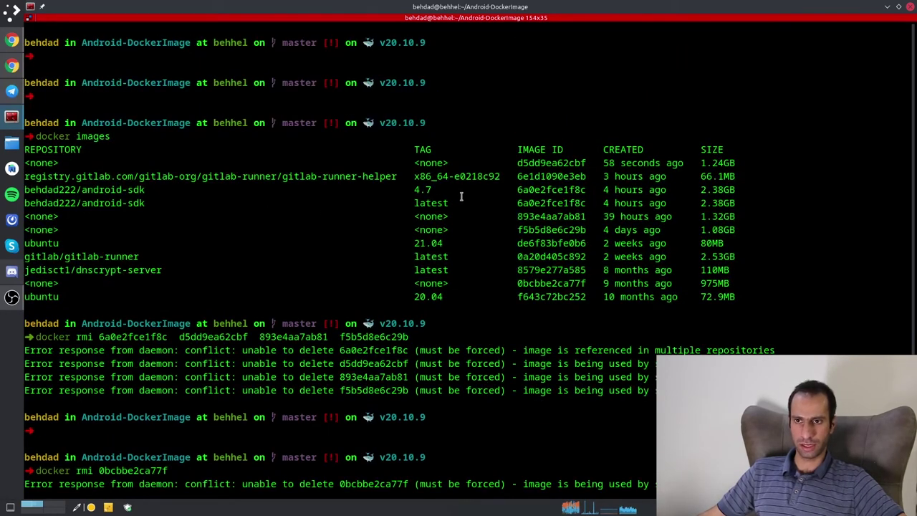
double_click(551, 203)
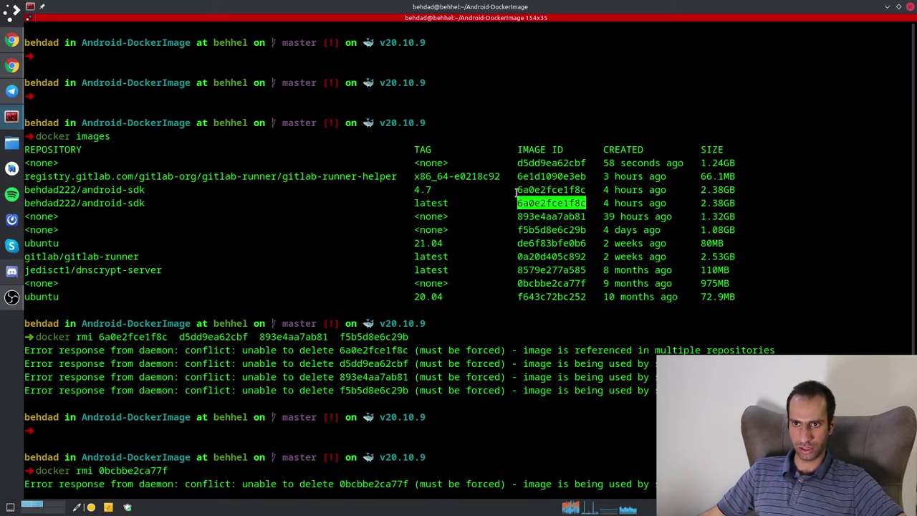
click(428, 189)
double_click(433, 204)
click(428, 190)
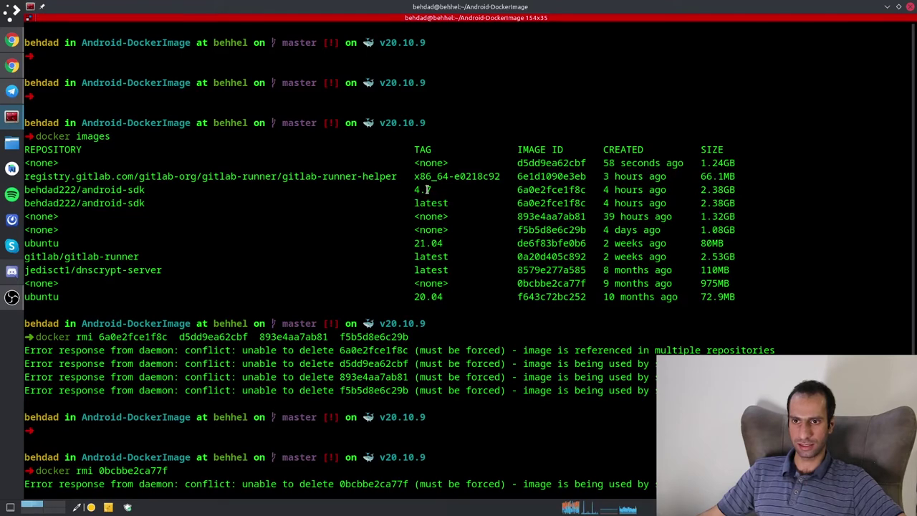
click(716, 195)
scroll(599, 176, down, 8)
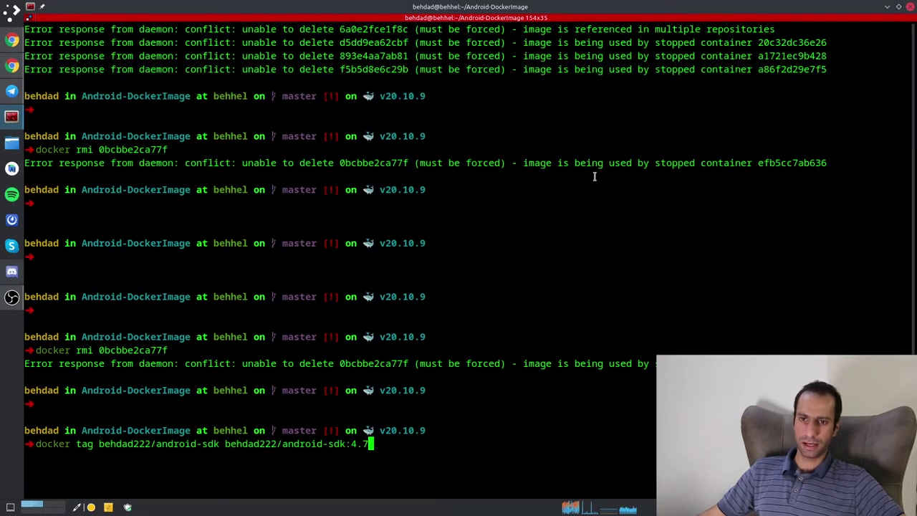
- Run the docker tag command that tags the account's android-sdk image as android-sdk:4.7, followed by docker login
key(Return)
text(docker)
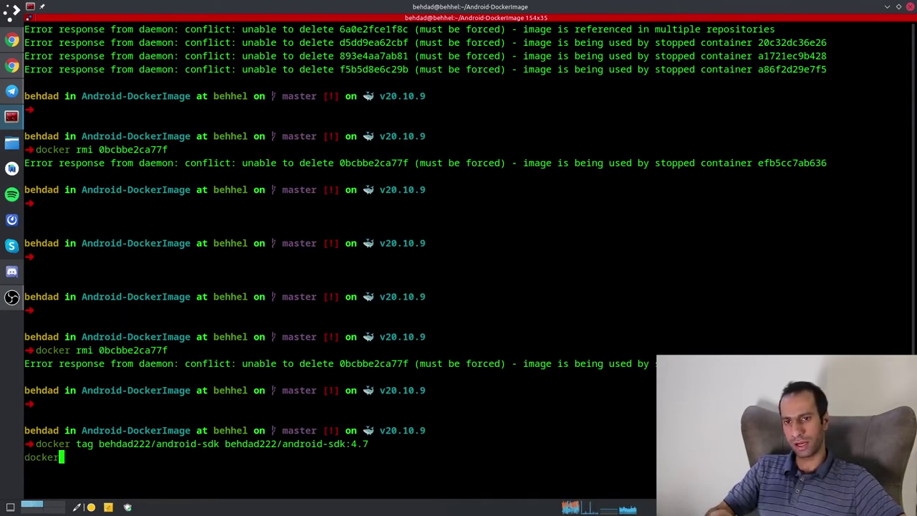
text( login)
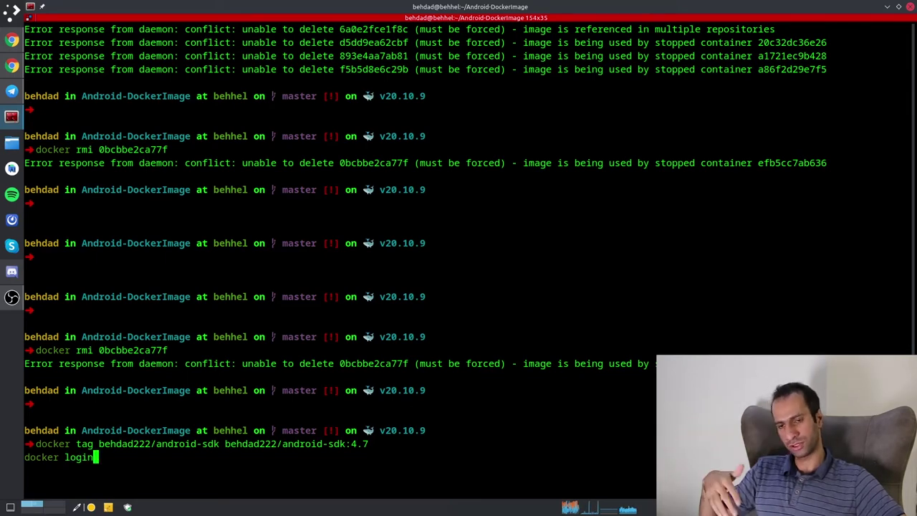
key(Return)
key(Return)
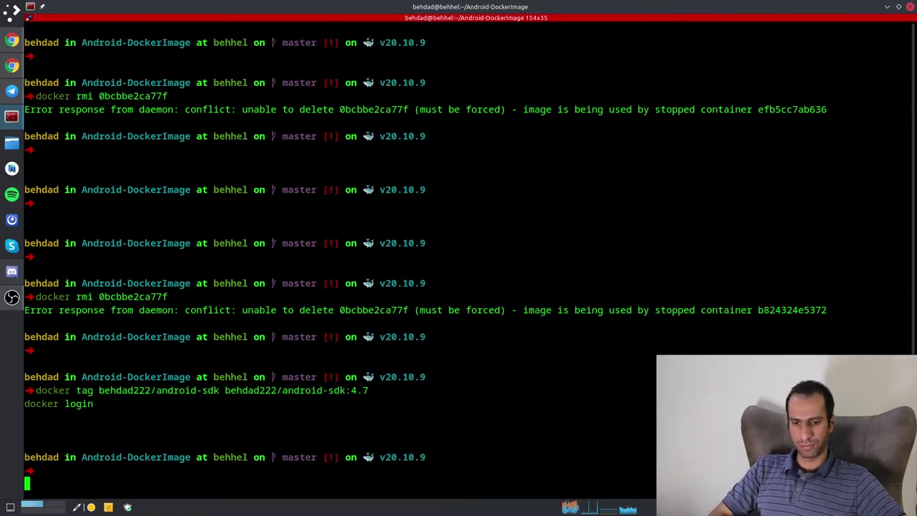
- Push the account's android-sdk:4.7 image to Docker Hub with docker push
text(docker )
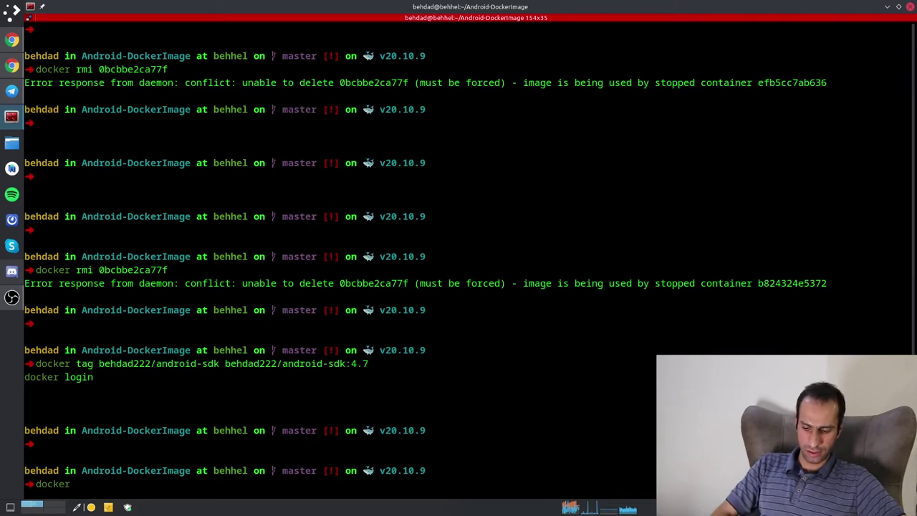
text(push behdad222/android-sdk:4.7)
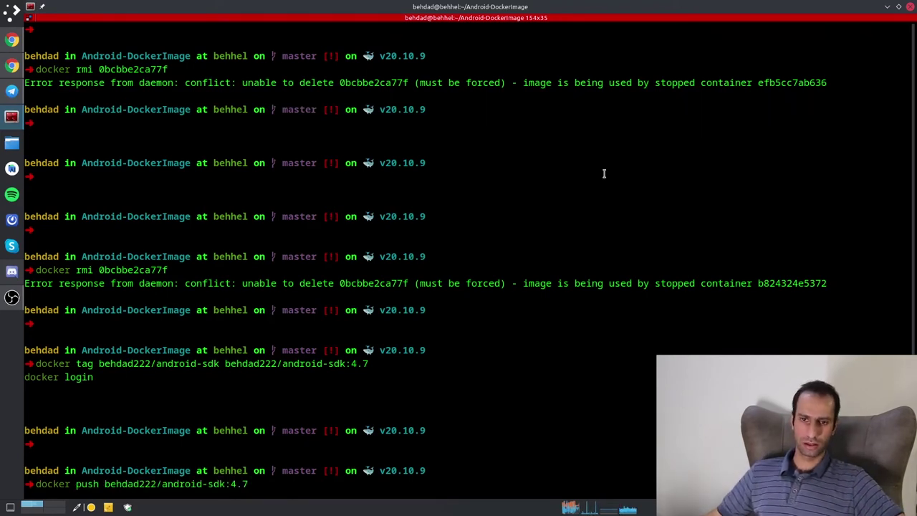
drag(113, 491, 153, 485)
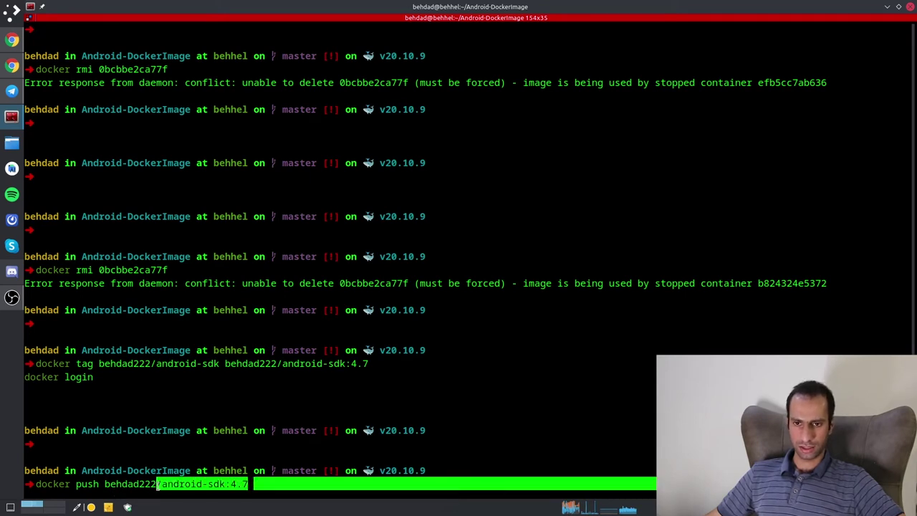
click(127, 487)
drag(259, 483, 227, 483)
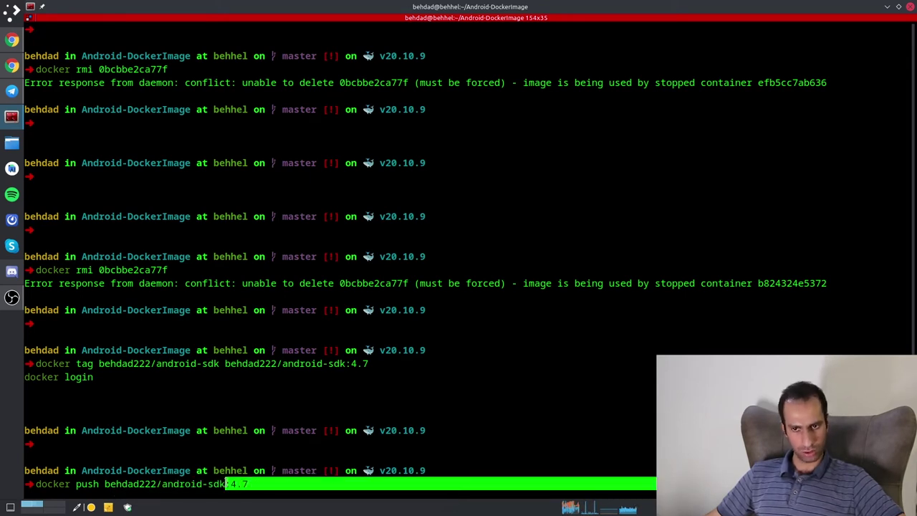
click(226, 483)
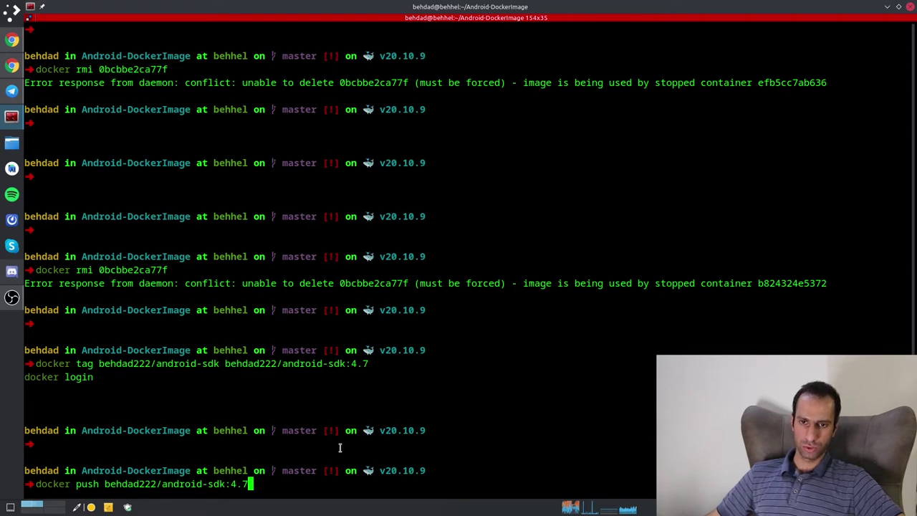
key(Return)
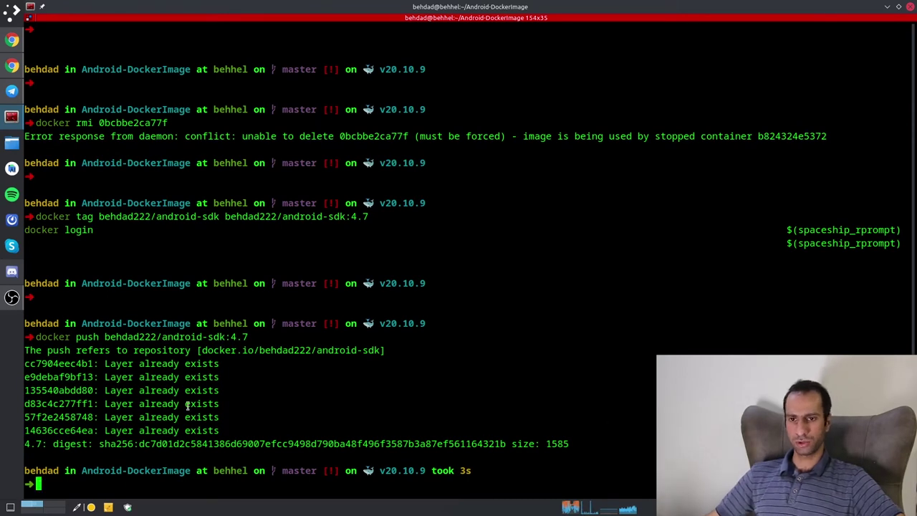
- Review the layer lines of the push output and switch to Chrome to check the 4.7 tag on the android-sdk Docker Hub page
drag(185, 363, 436, 387)
click(226, 396)
click(228, 408)
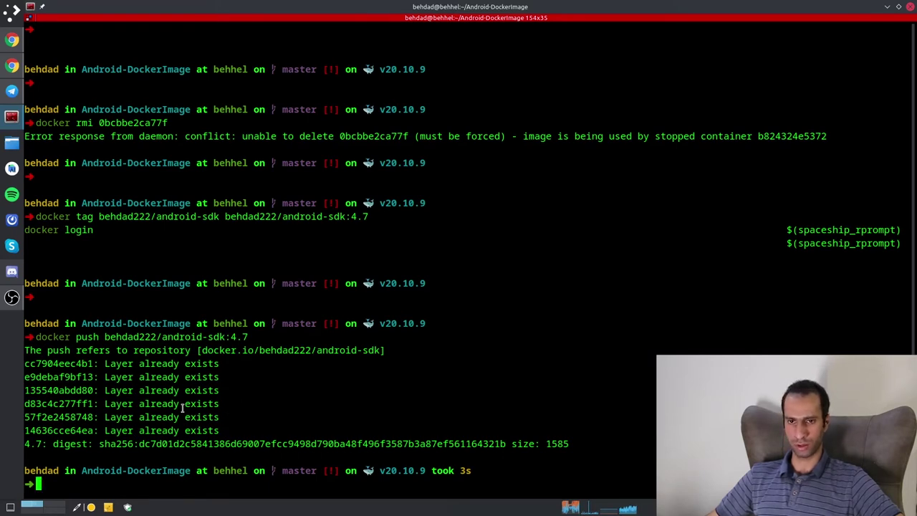
click(12, 41)
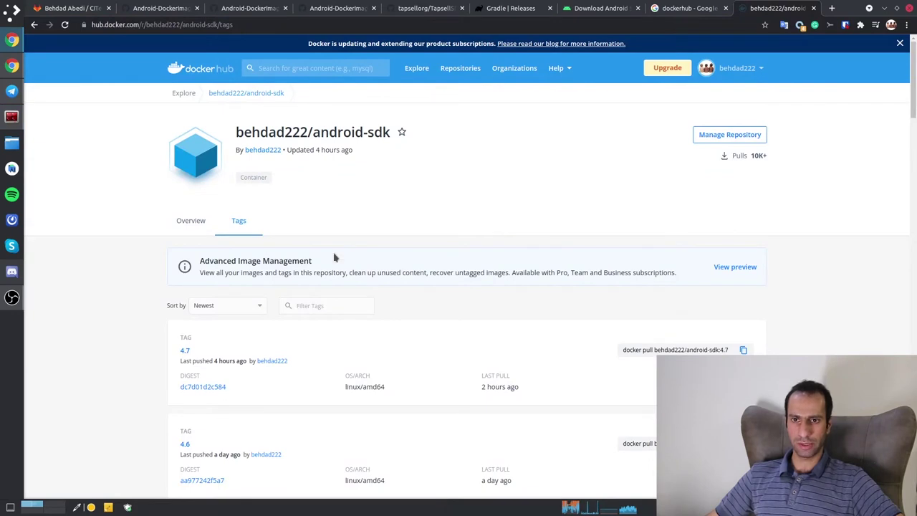
scroll(272, 252, down, 3)
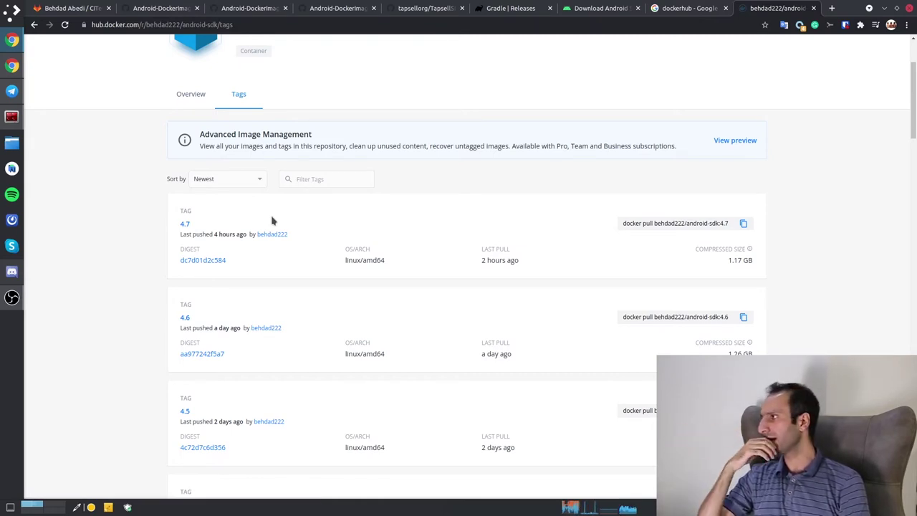
- Examine the Dockerfile of the Android-DockerImage repository on GitHub, from its version arguments to the sdkmanager package installation
key(ctrl+2)
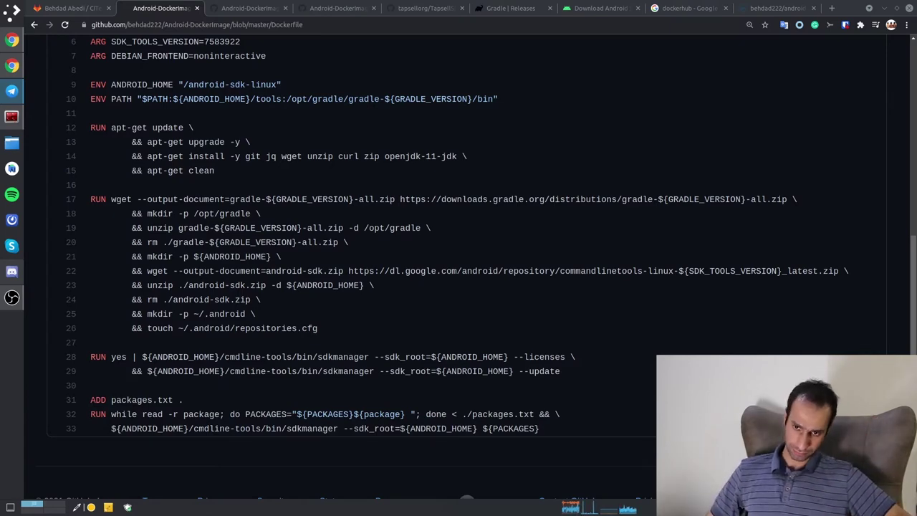
scroll(344, 281, up, 3)
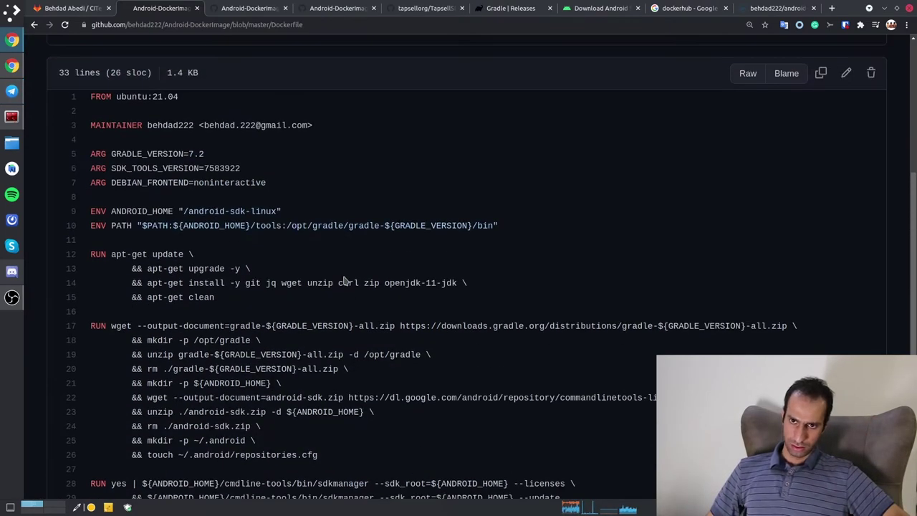
scroll(344, 281, down, 2)
scroll(344, 281, up, 2)
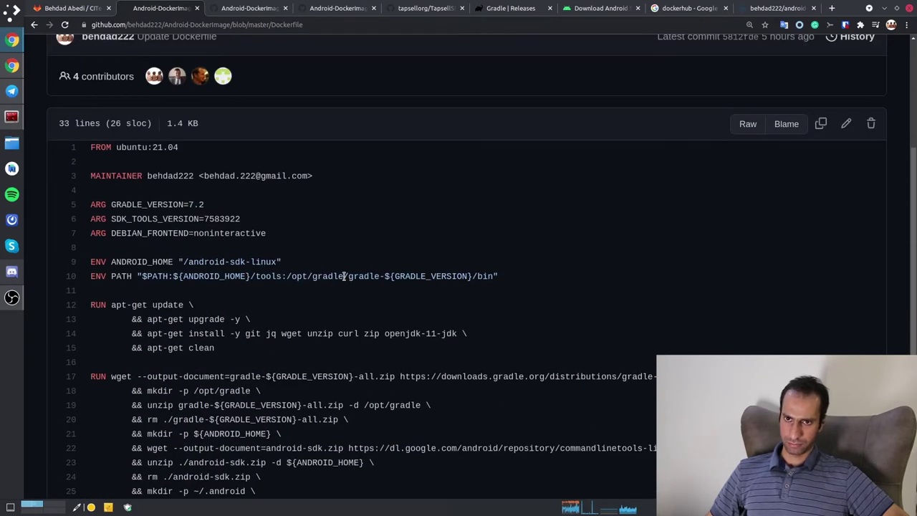
scroll(344, 278, down, 2)
scroll(344, 278, down, 1)
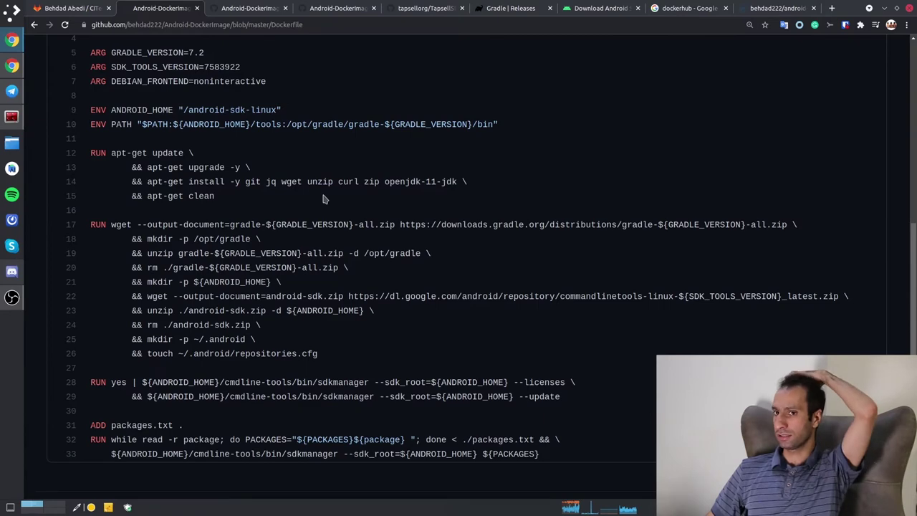
- Switch to the CITest project on GitLab and look over its address, file list and latest commit
click(72, 6)
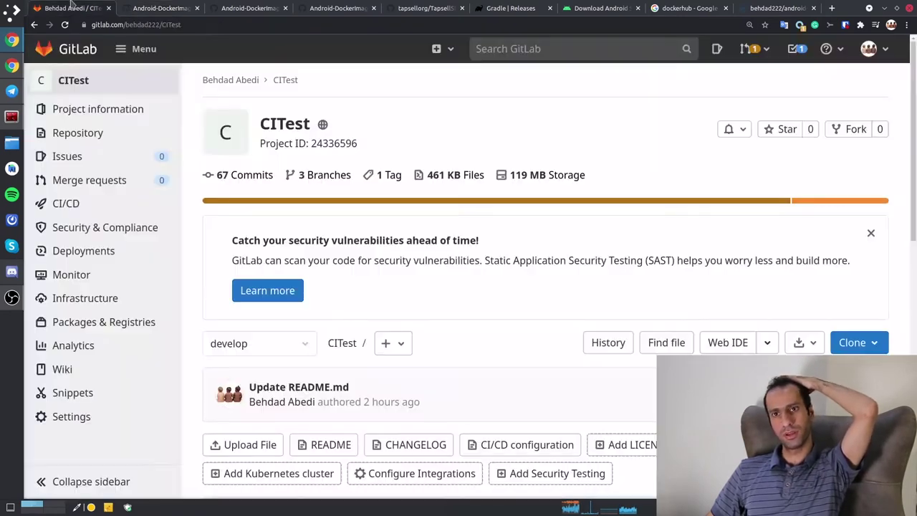
scroll(456, 265, down, 4)
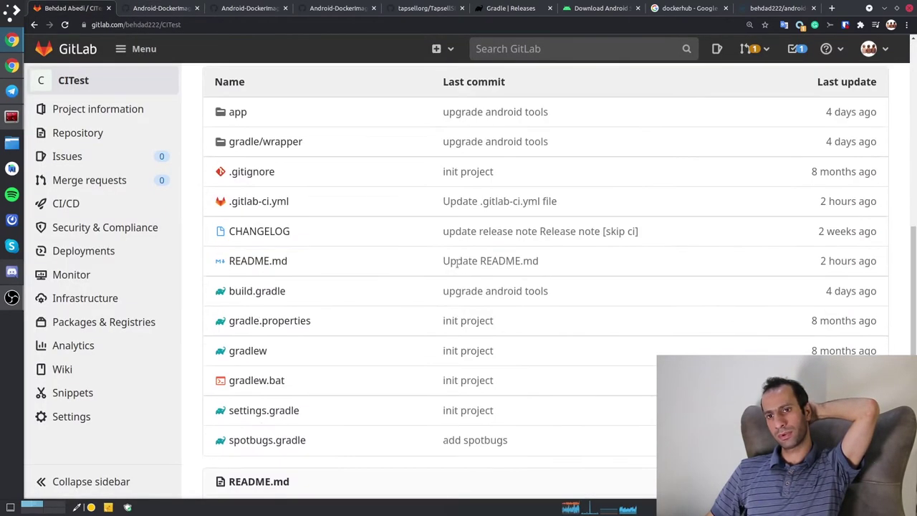
scroll(458, 268, up, 4)
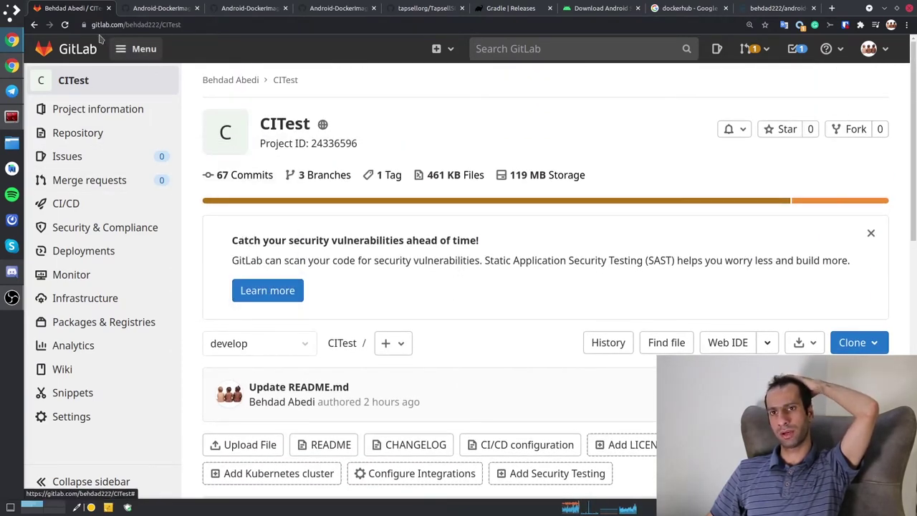
click(179, 25)
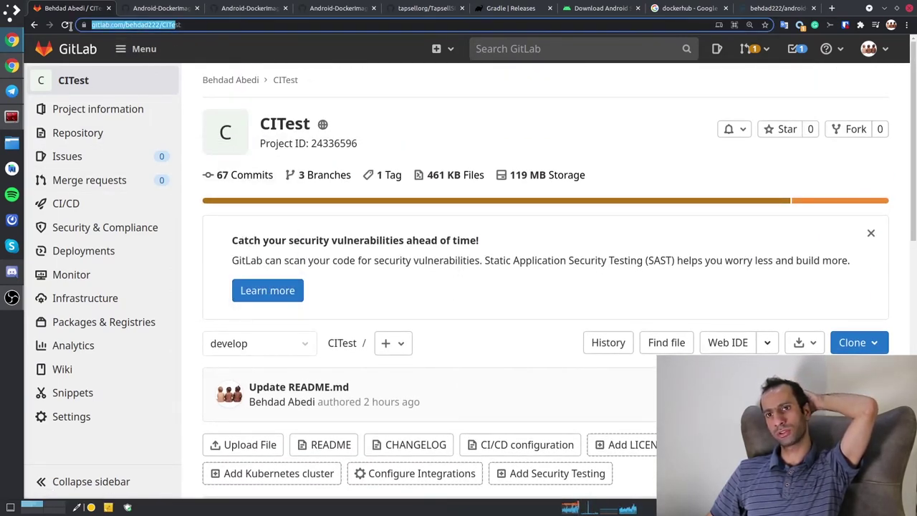
click(539, 109)
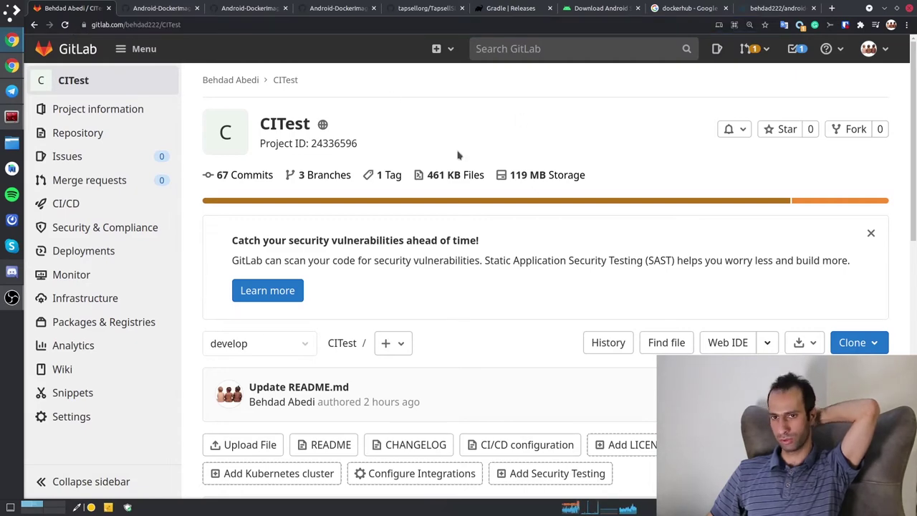
scroll(433, 152, down, 3)
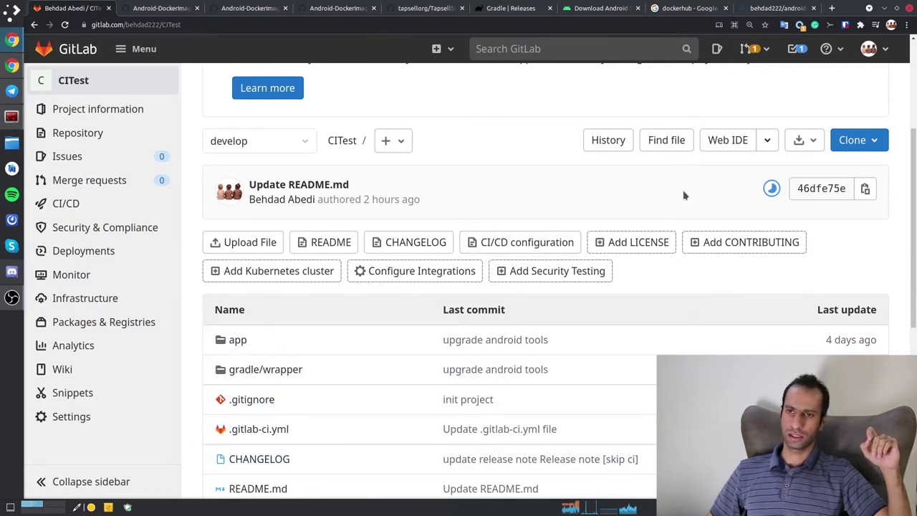
- Inspect the static analysis and build jobs in the latest develop commit's pipeline and return to the CITest project overview
click(771, 190)
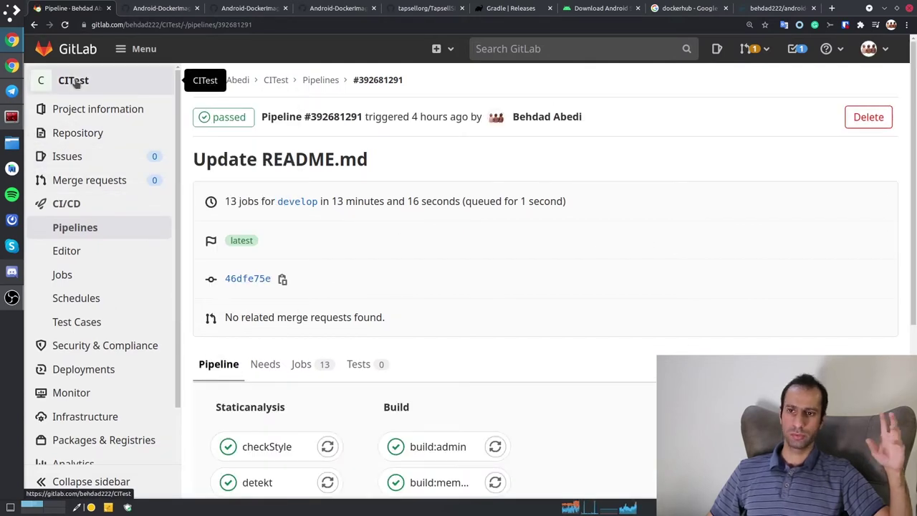
scroll(402, 272, down, 4)
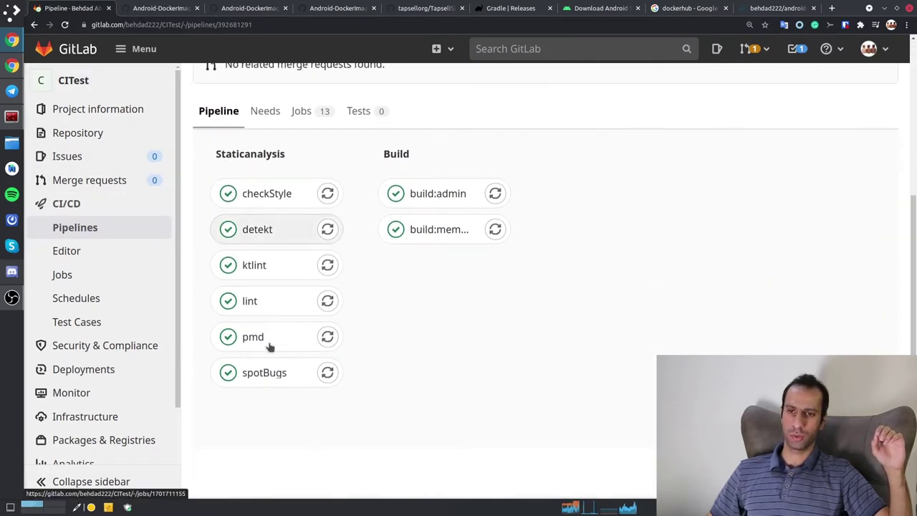
scroll(425, 299, up, 3)
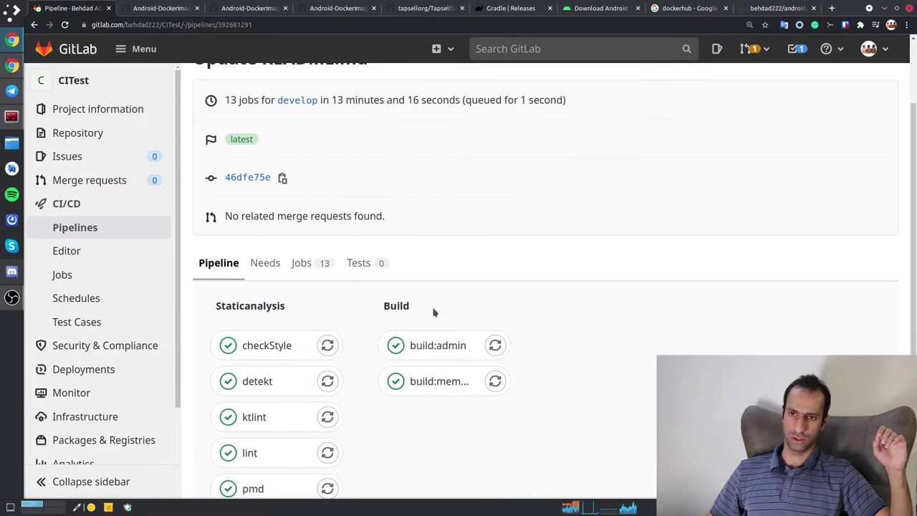
scroll(423, 309, up, 2)
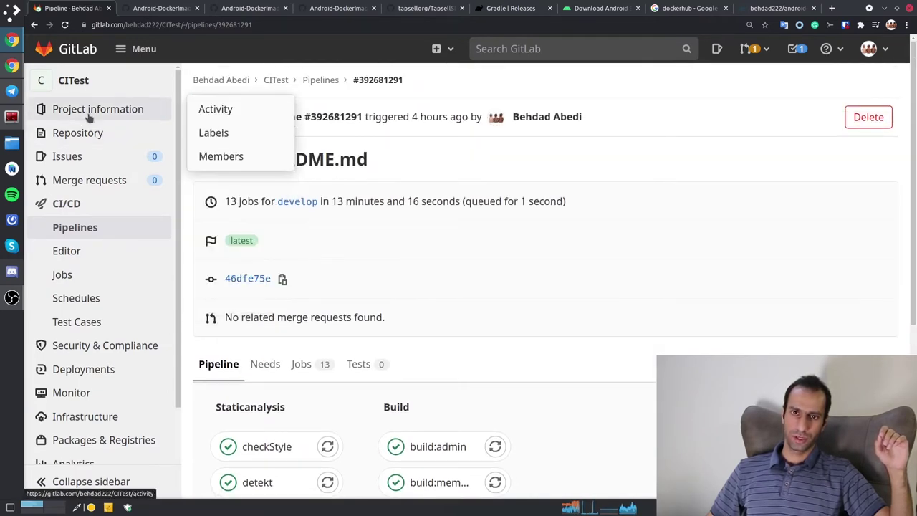
click(90, 118)
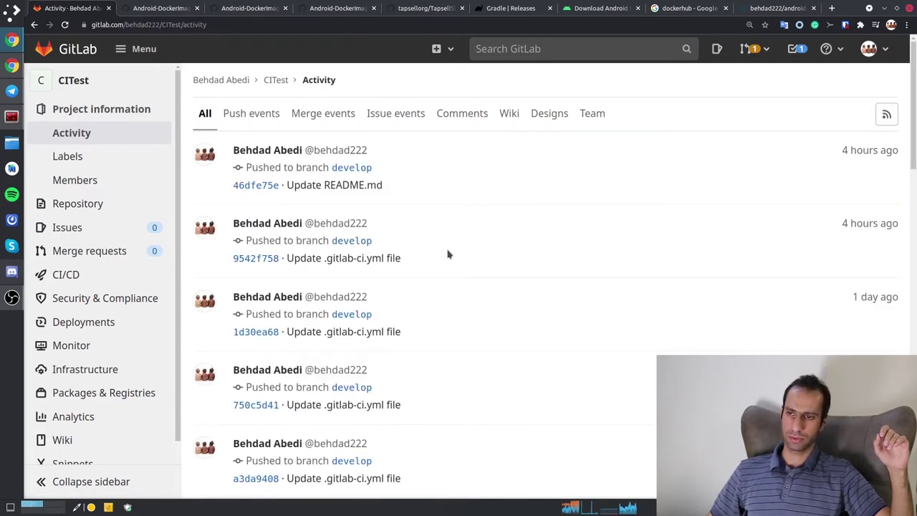
click(75, 81)
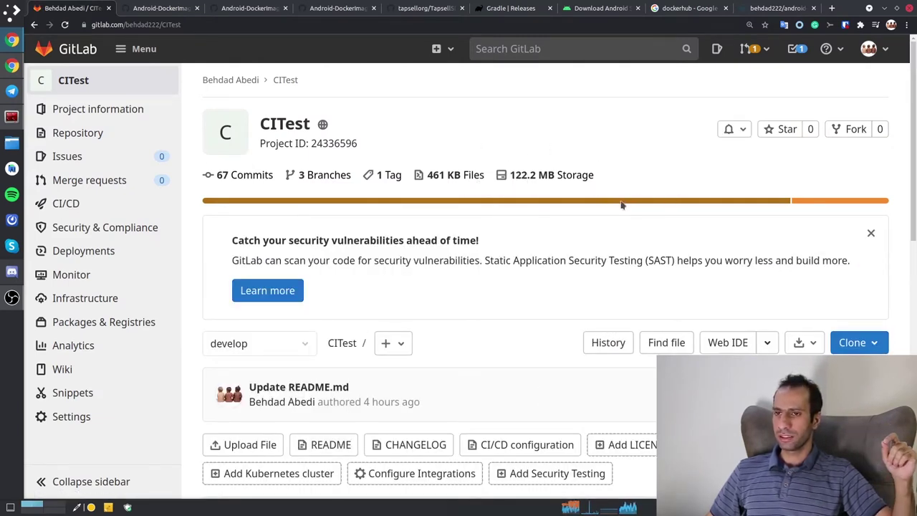
scroll(582, 231, down, 1)
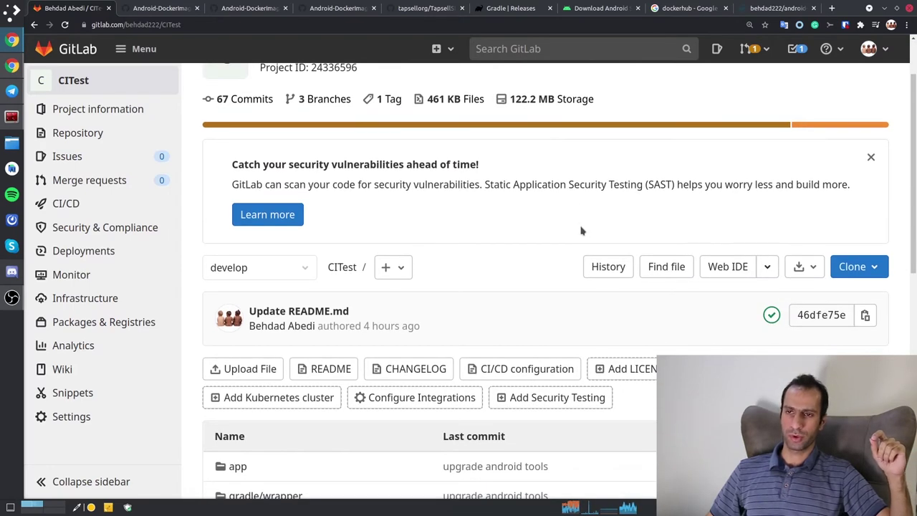
- Open the CITest project's CI/CD settings and look through the available sections
mouse_move(58, 417)
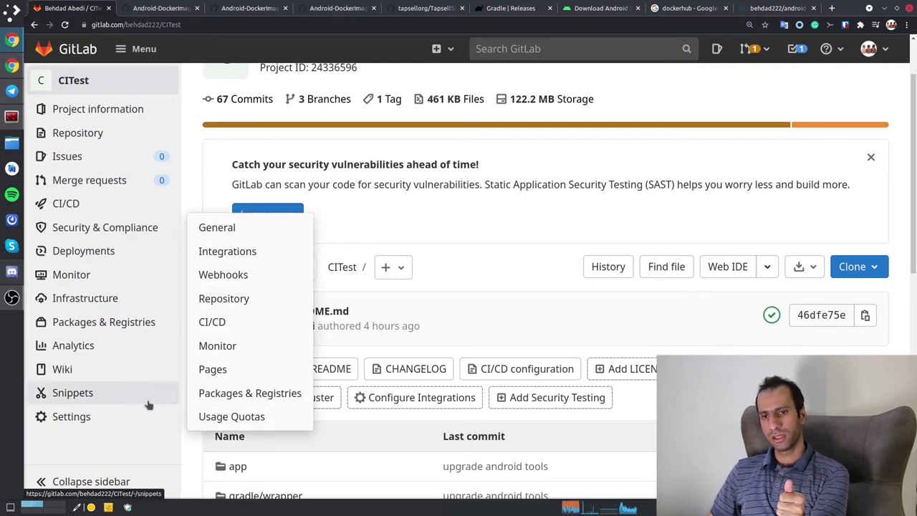
click(218, 329)
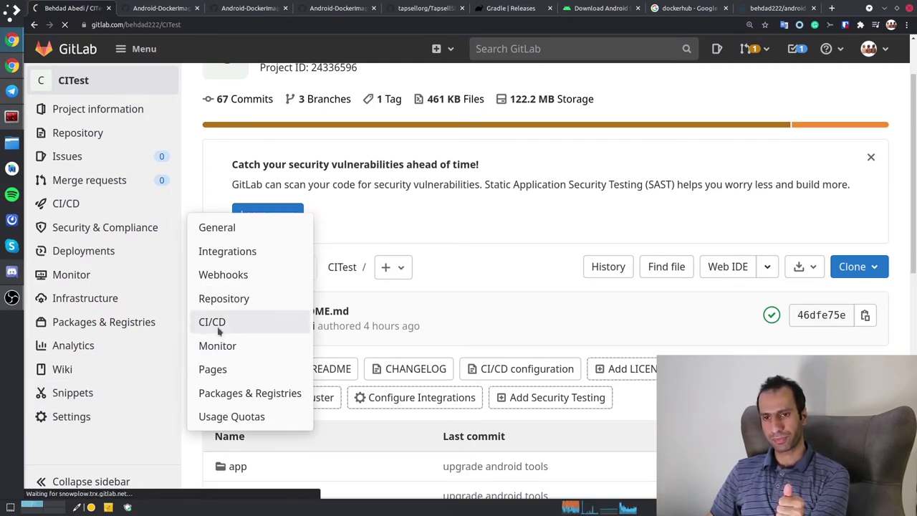
scroll(129, 368, down, 3)
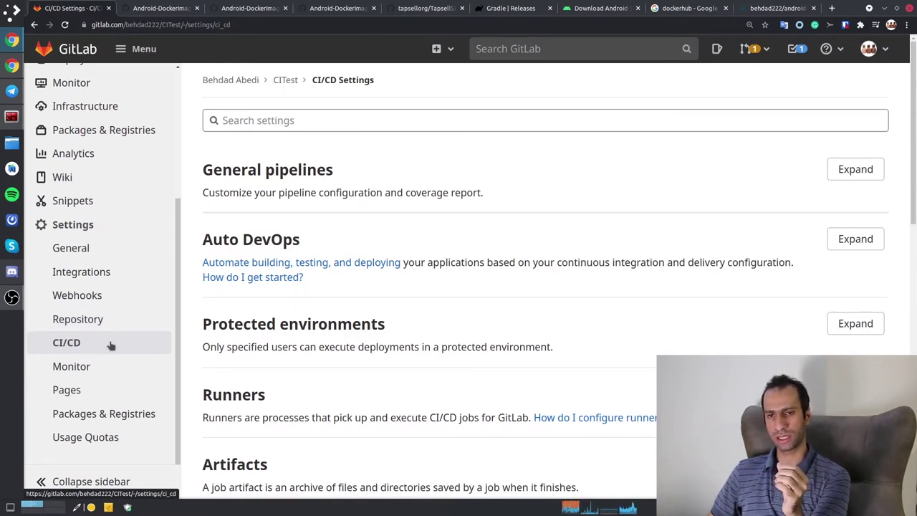
scroll(93, 346, up, 3)
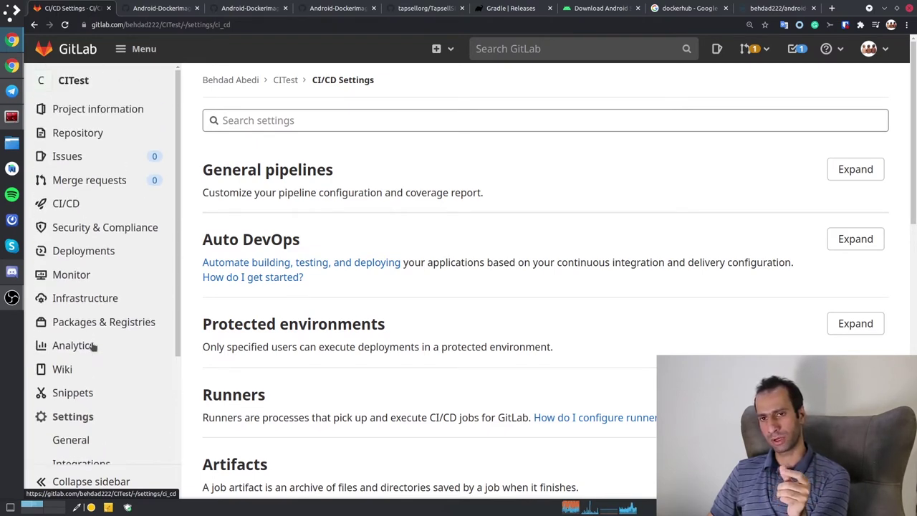
scroll(93, 347, down, 3)
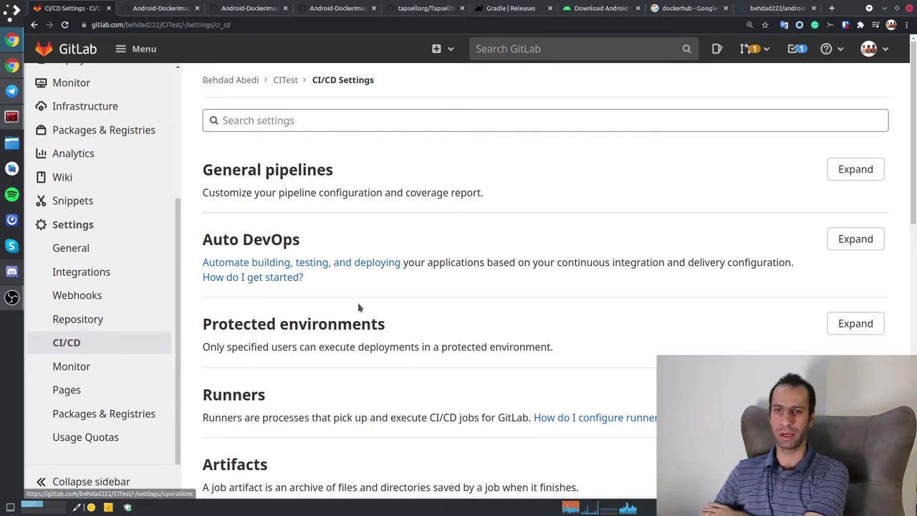
scroll(432, 301, down, 4)
scroll(443, 305, up, 4)
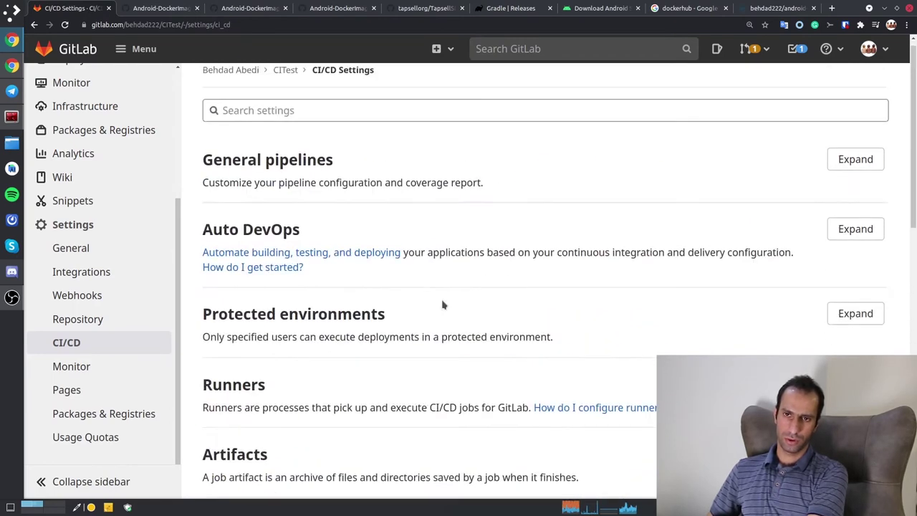
- Expand the Runners section of the CI/CD settings and read its introduction with the specific and shared runner options
scroll(443, 305, down, 2)
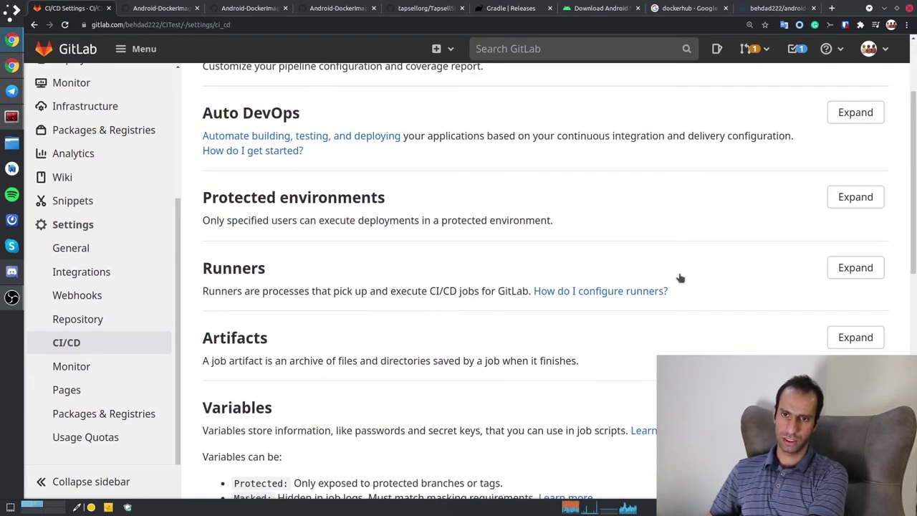
click(834, 268)
scroll(398, 269, down, 3)
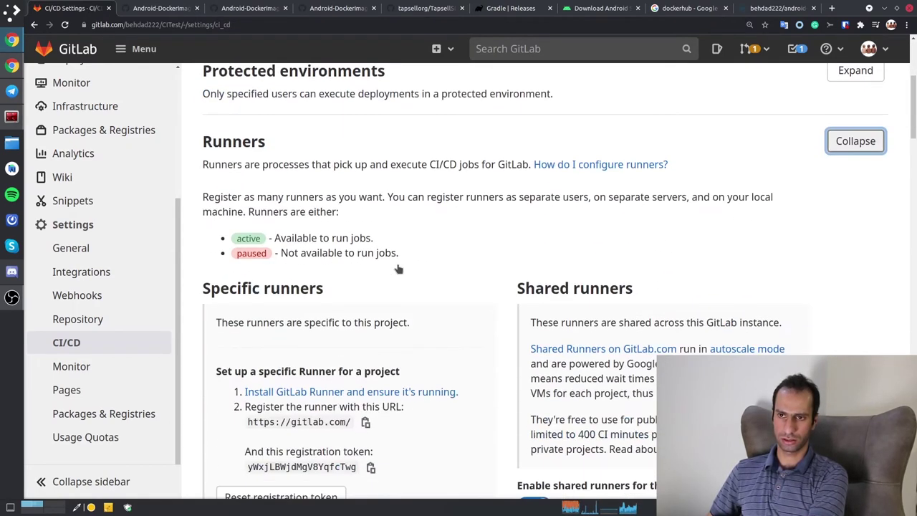
scroll(399, 269, up, 3)
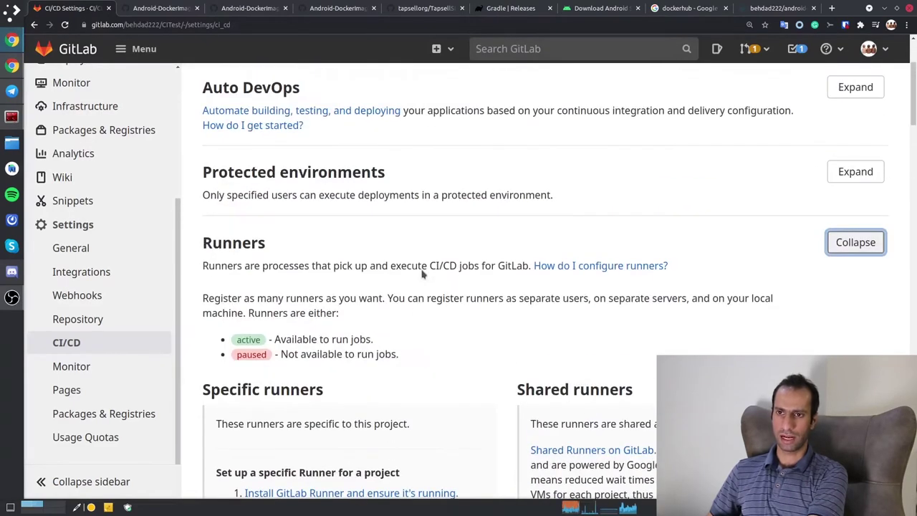
scroll(427, 265, down, 3)
scroll(434, 258, up, 3)
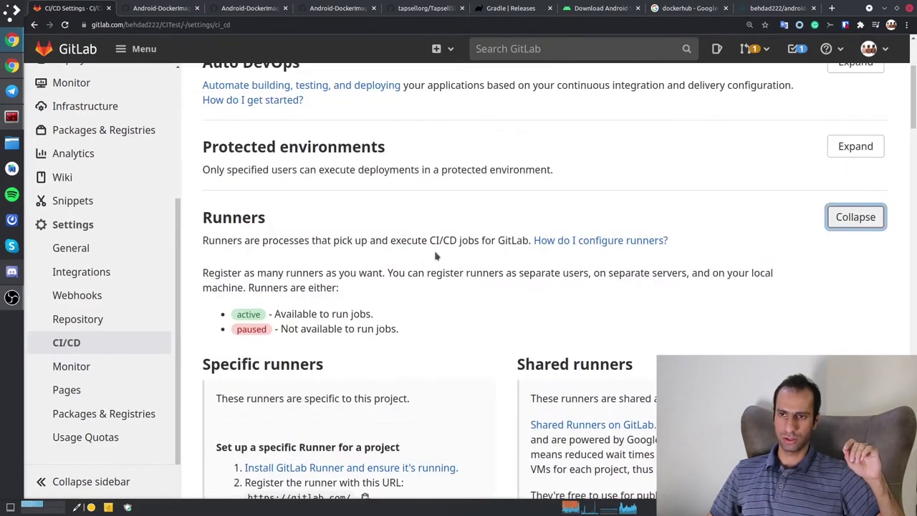
scroll(445, 266, down, 2)
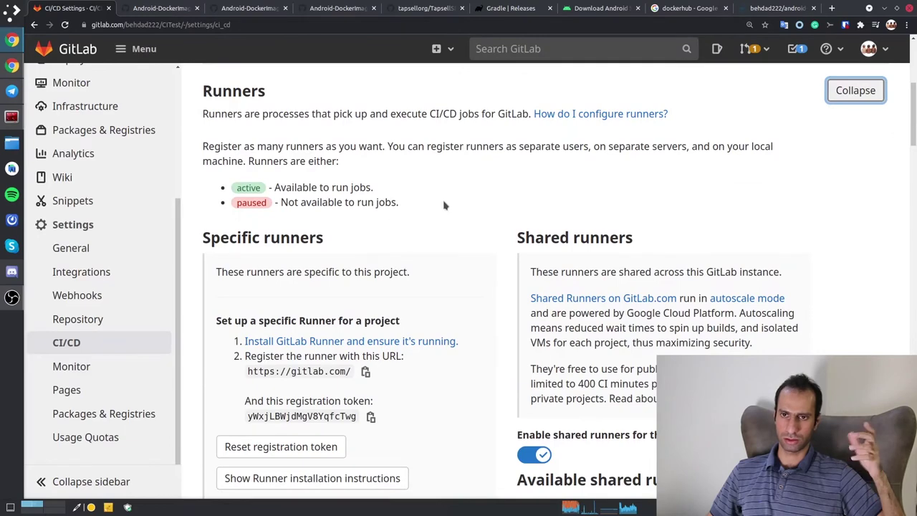
scroll(450, 210, up, 1)
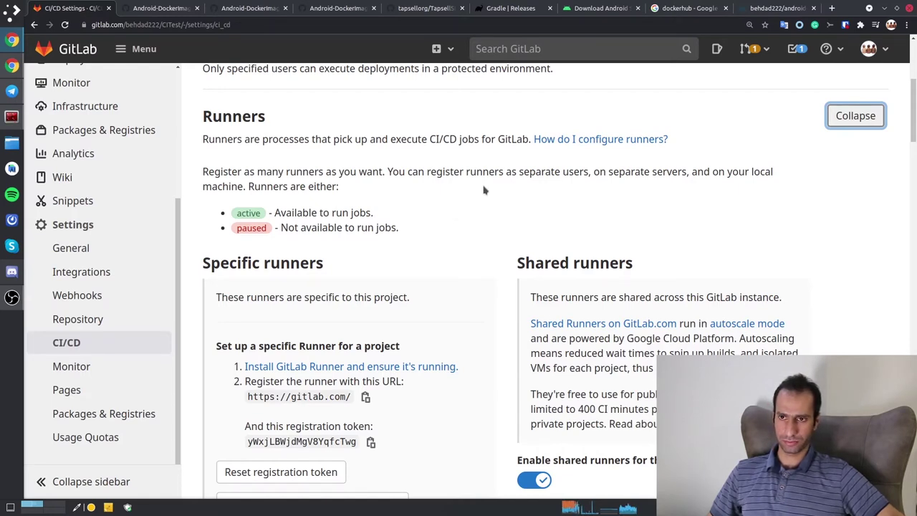
- Open the runner configuration help in a separate tab and look over the GitLab Build Cloud runners page and its documentation topics
middle_click(567, 140)
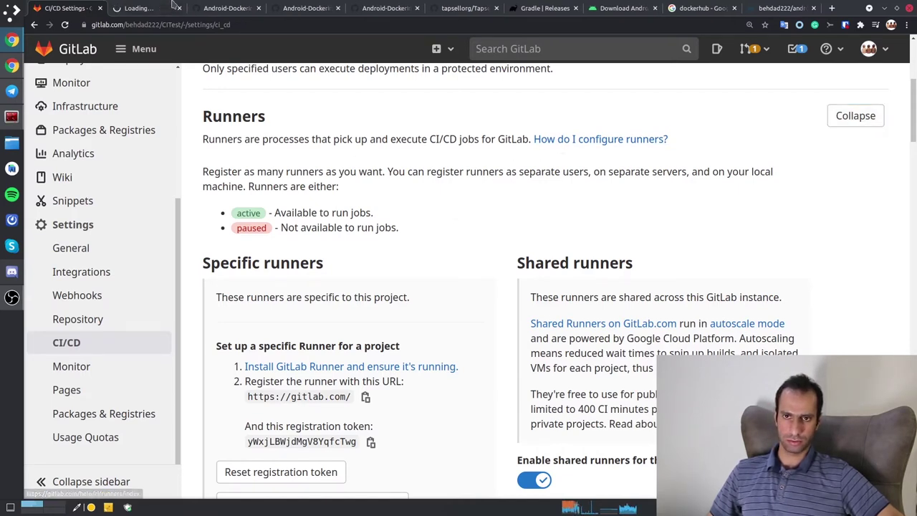
click(151, 7)
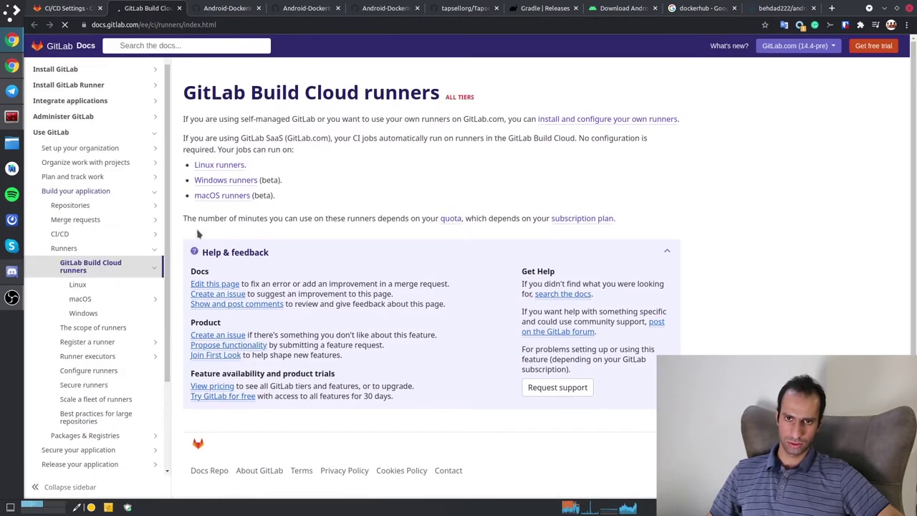
scroll(122, 260, down, 2)
scroll(100, 322, up, 3)
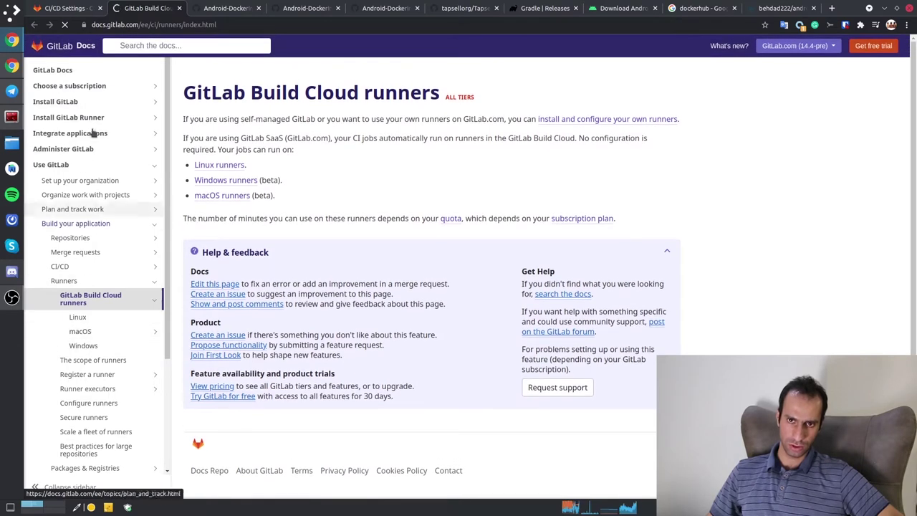
scroll(77, 287, down, 2)
scroll(79, 284, up, 3)
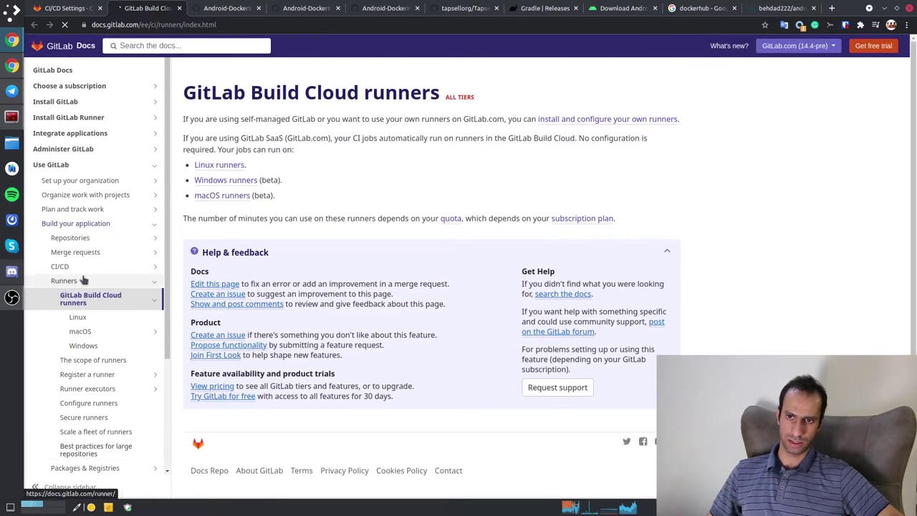
scroll(86, 297, down, 3)
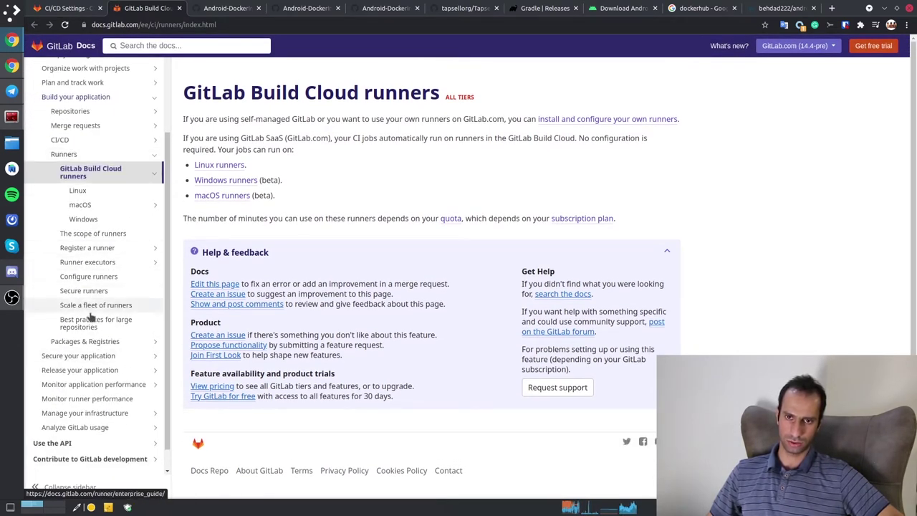
scroll(82, 283, down, 1)
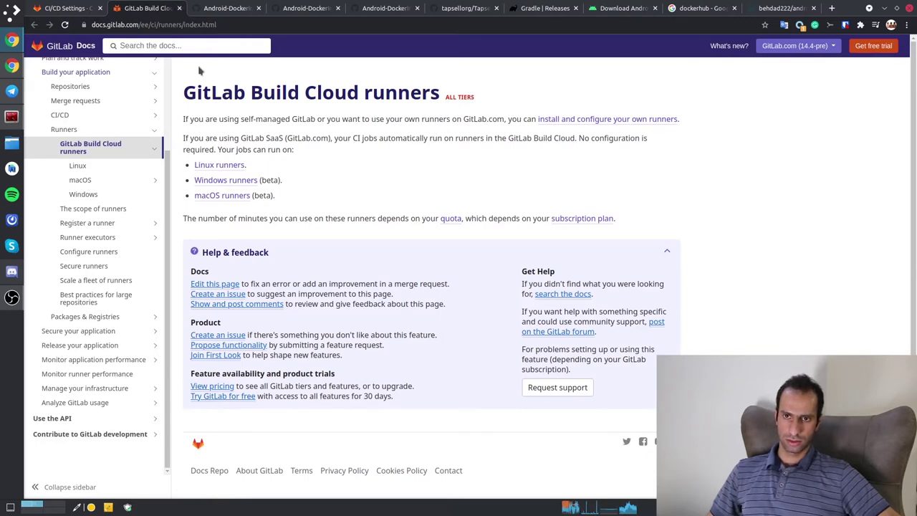
- Read the Linux runners documentation, including the runner settings, pre-clone script and config.toml, and close the documentation page
click(201, 167)
scroll(256, 198, down, 7)
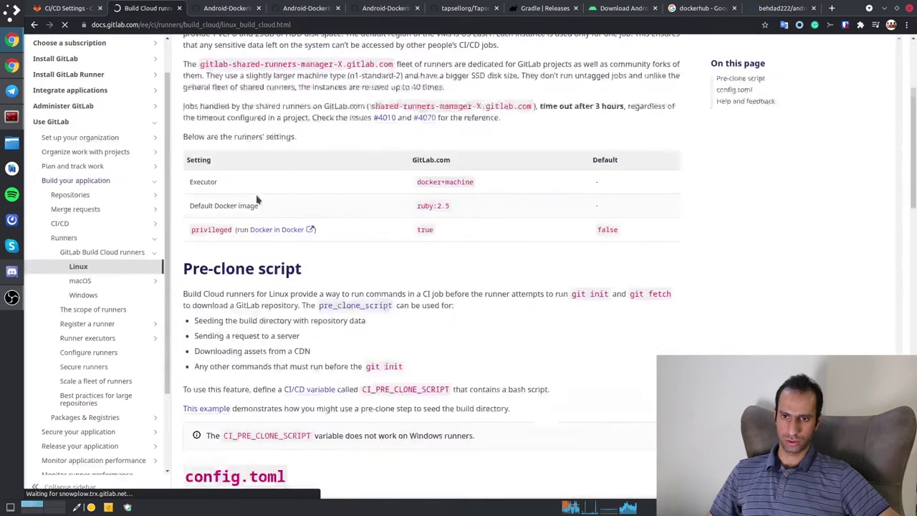
scroll(215, 183, down, 10)
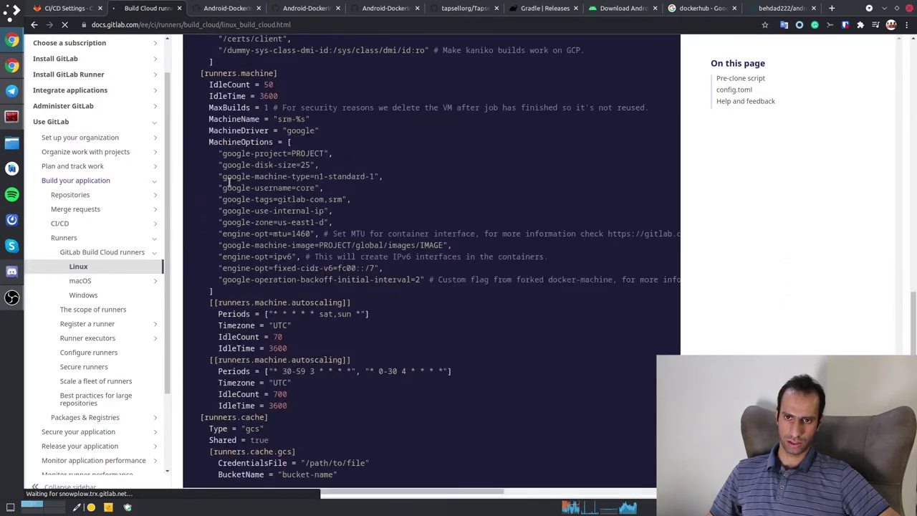
click(179, 9)
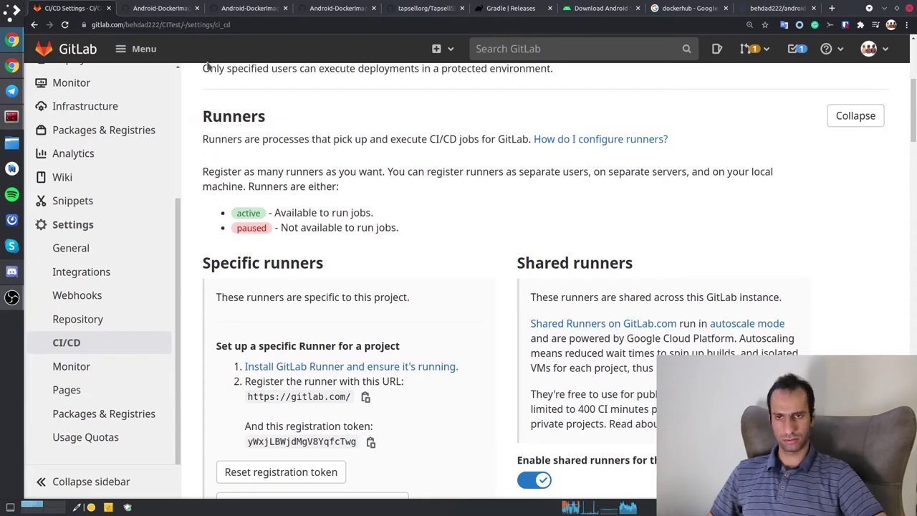
key(ctrl+shift+t)
scroll(306, 145, down, 2)
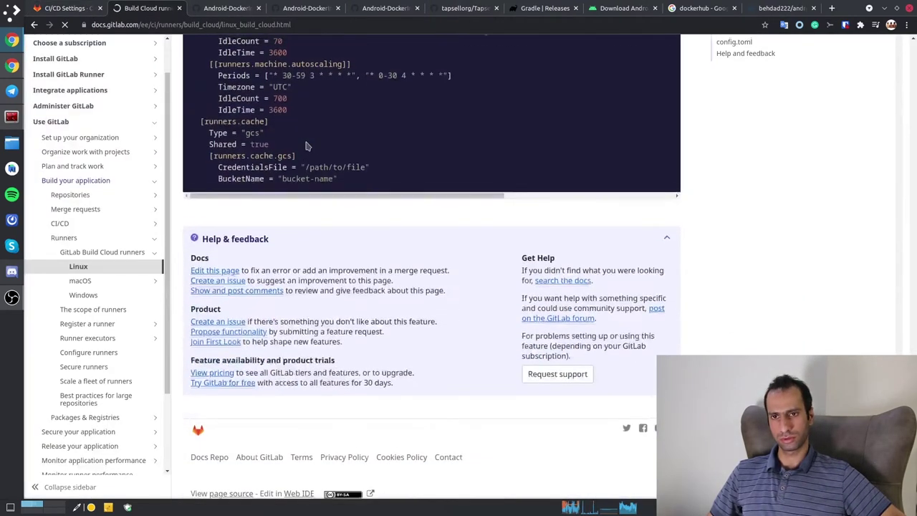
scroll(306, 146, up, 4)
scroll(307, 143, up, 7)
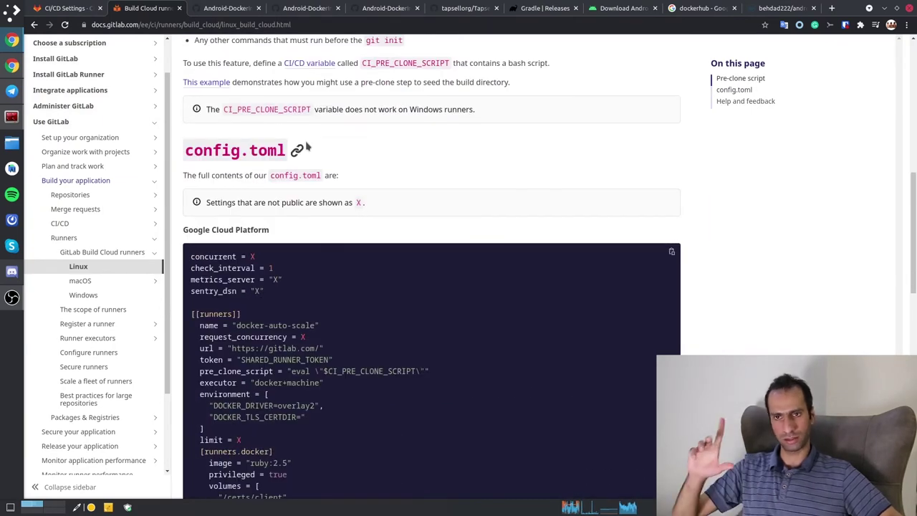
key(ctrl+w)
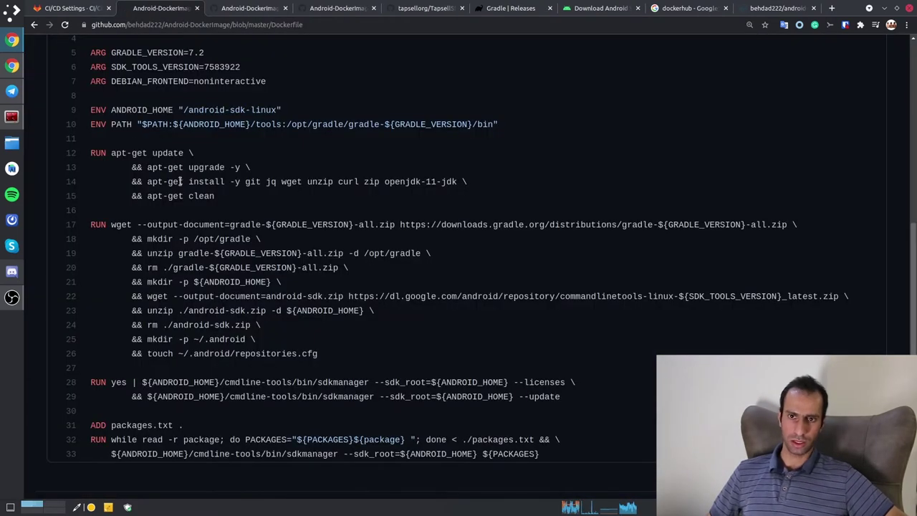
- Return to the CITest CI/CD settings and look through the specific and shared runners down to the Group runners section
click(71, 7)
scroll(448, 206, down, 2)
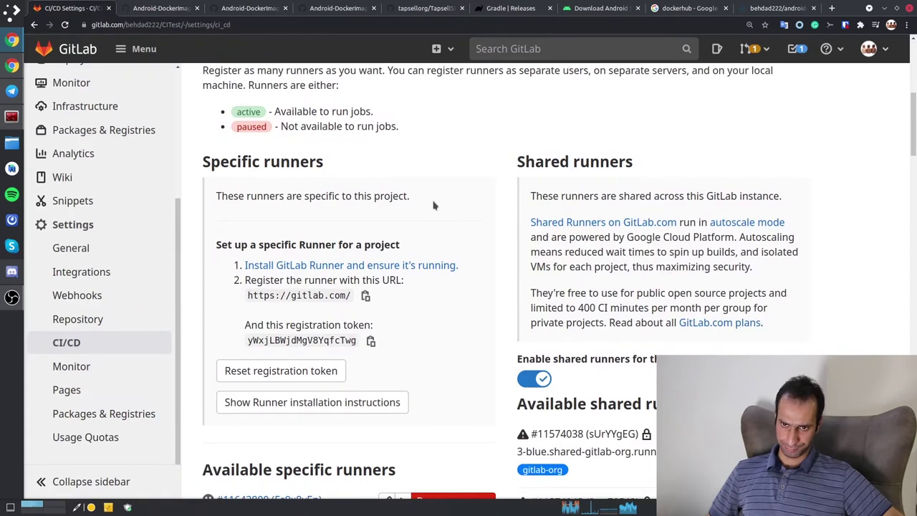
scroll(264, 160, down, 3)
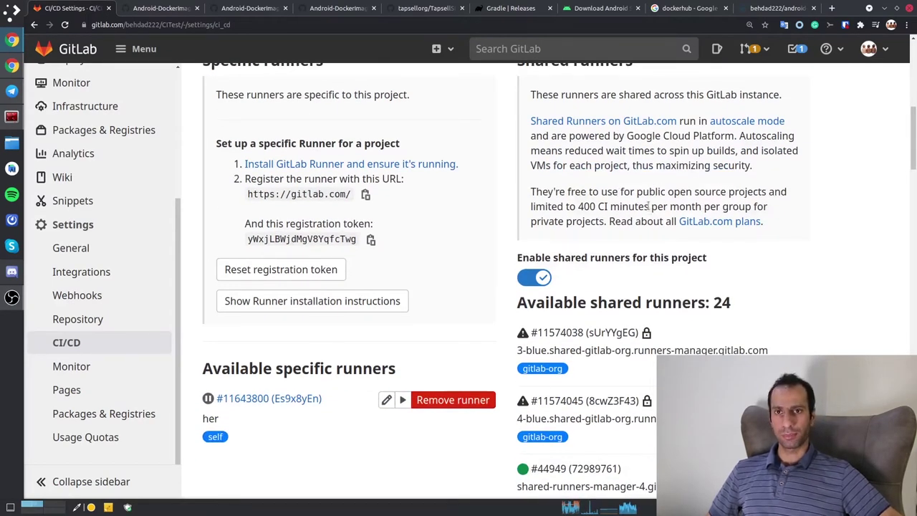
scroll(650, 207, down, 7)
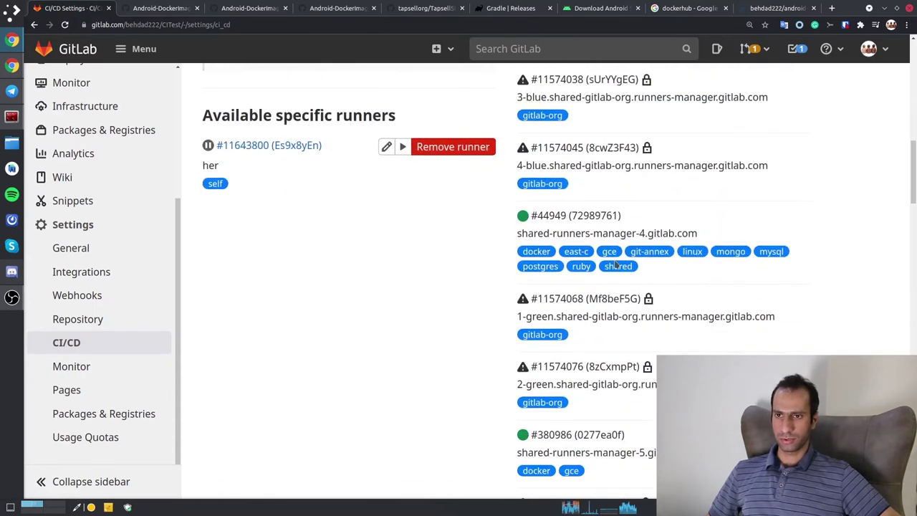
scroll(629, 293, down, 19)
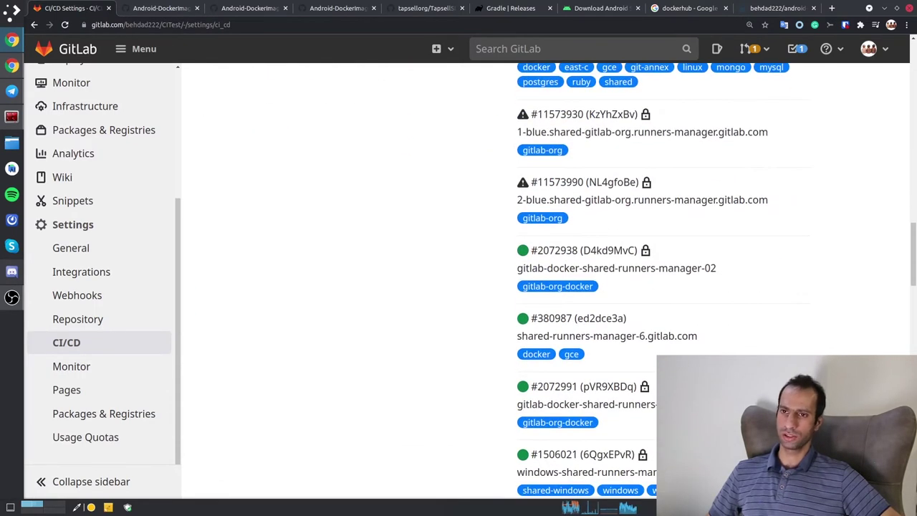
scroll(699, 352, down, 20)
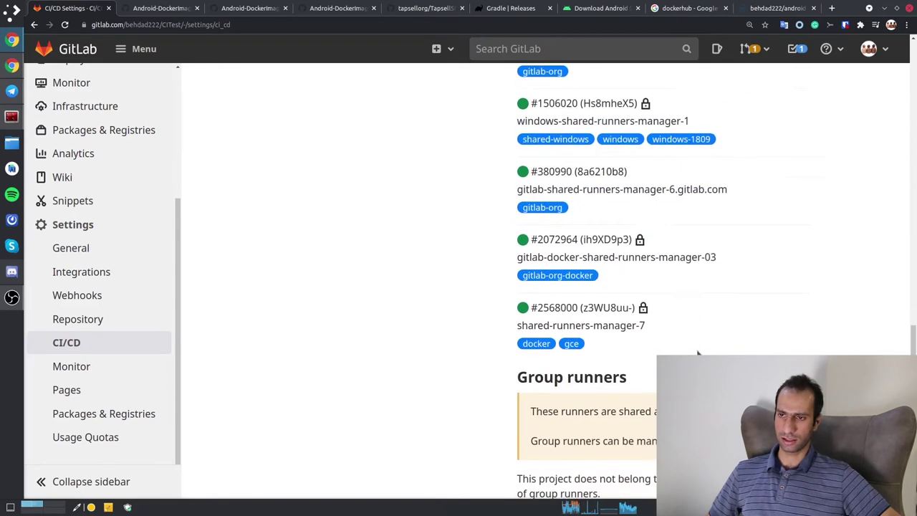
scroll(702, 351, down, 4)
scroll(710, 348, up, 4)
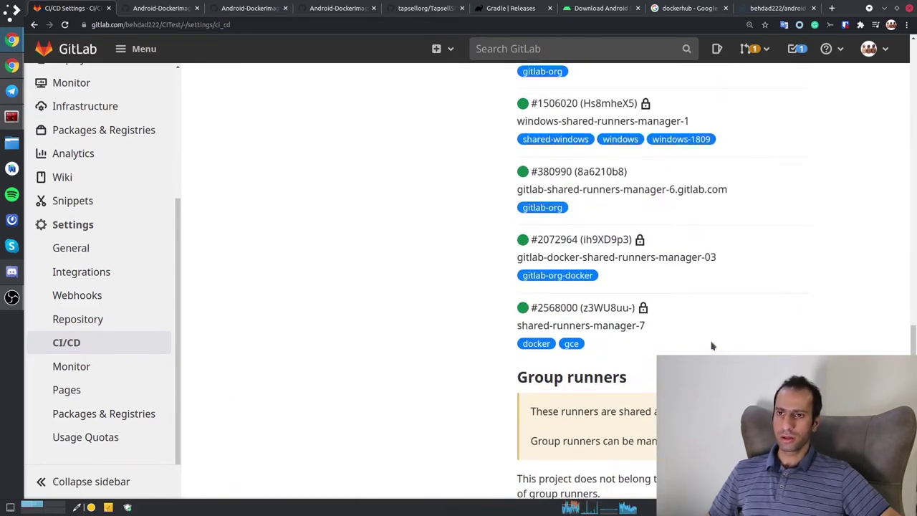
- Review the Windows, Docker and macOS shared runners and go back to the start of the available shared runners list
scroll(690, 337, up, 10)
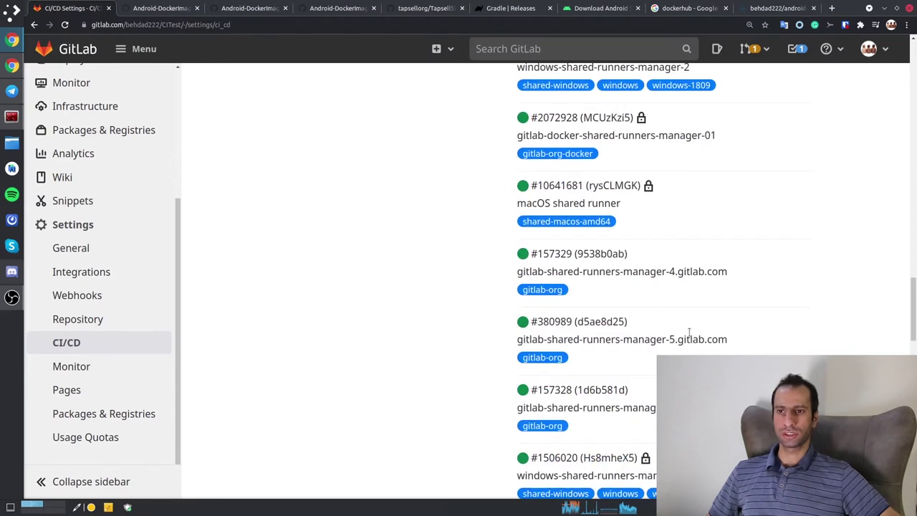
scroll(690, 332, up, 4)
scroll(616, 344, up, 3)
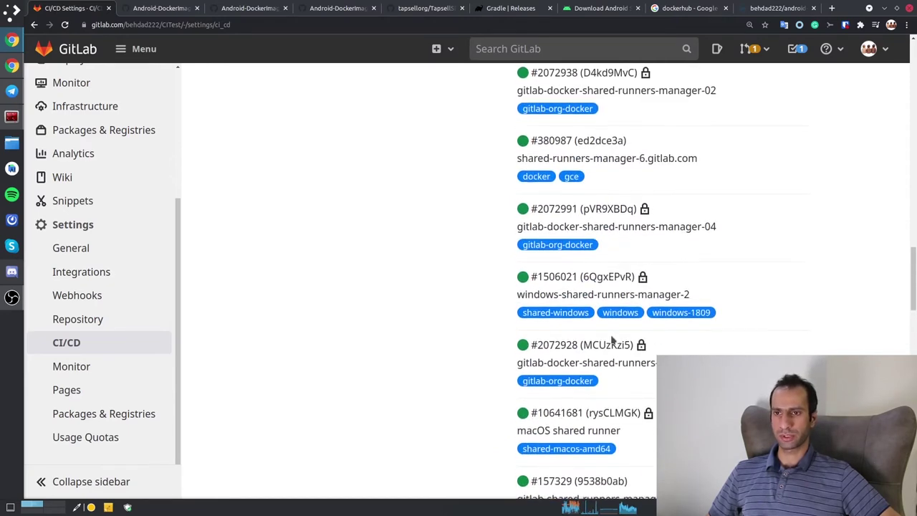
scroll(588, 331, down, 5)
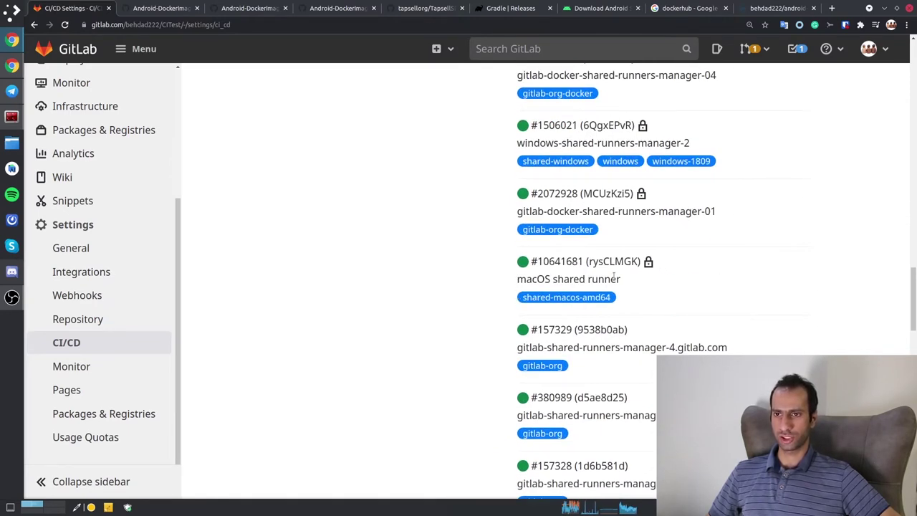
scroll(643, 309, up, 17)
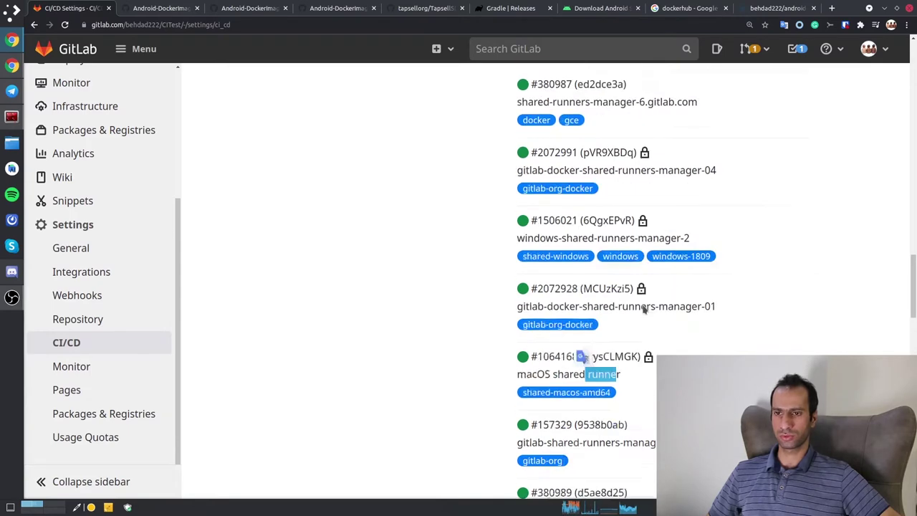
scroll(643, 308, up, 11)
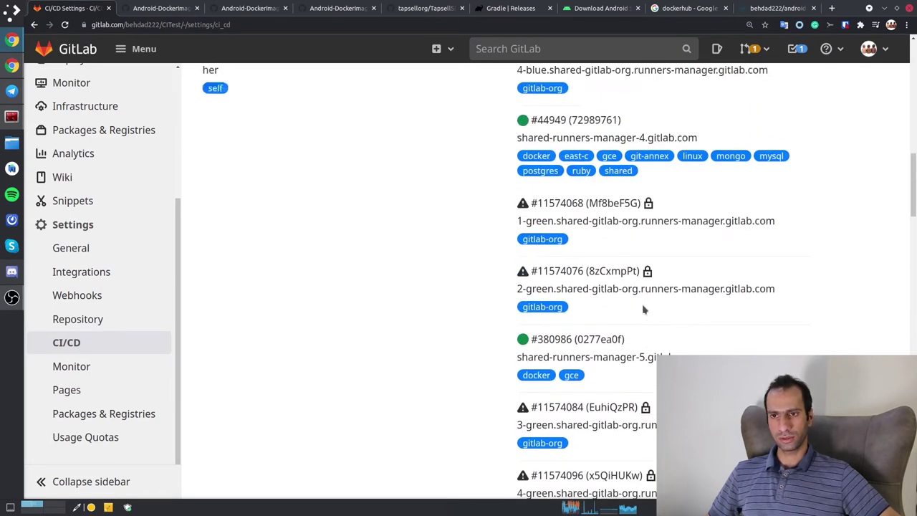
scroll(643, 305, up, 5)
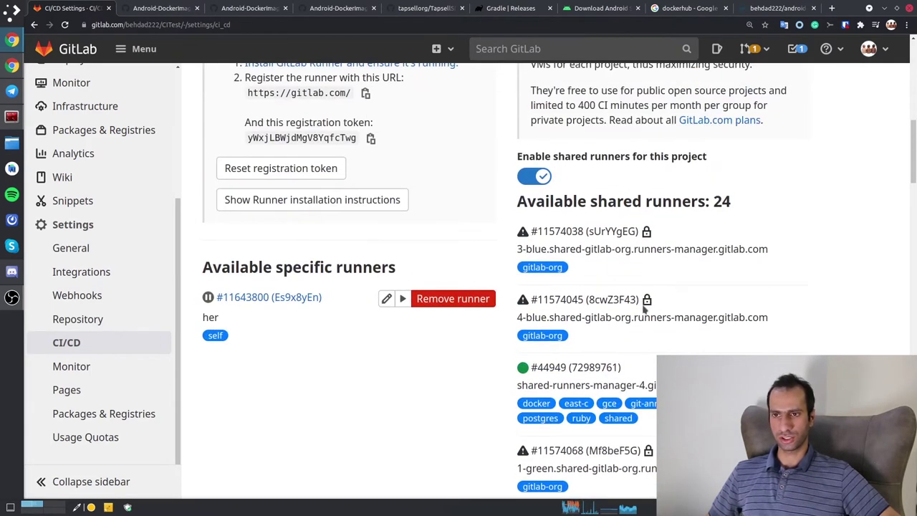
- Check the number of available shared runners, the status of the 4-blue runner, and the tags of the runners below it
scroll(643, 305, down, 5)
scroll(638, 305, up, 4)
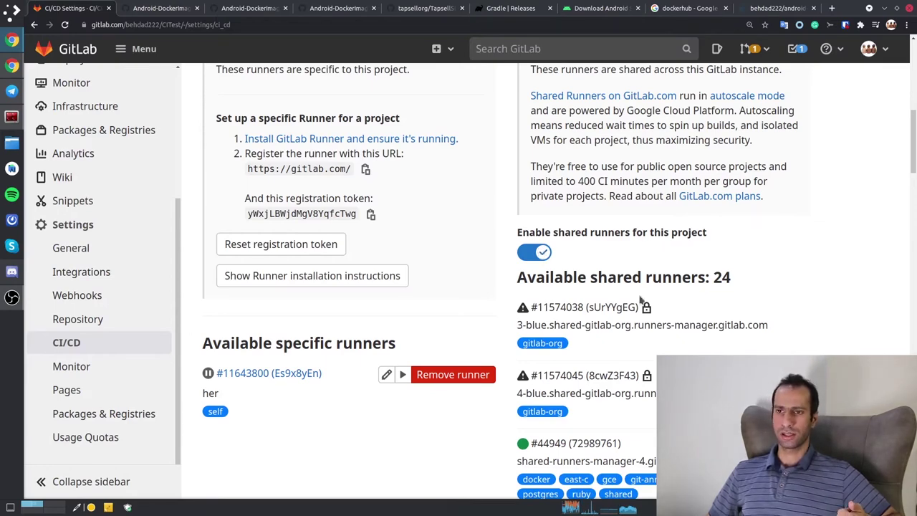
drag(722, 277, 692, 278)
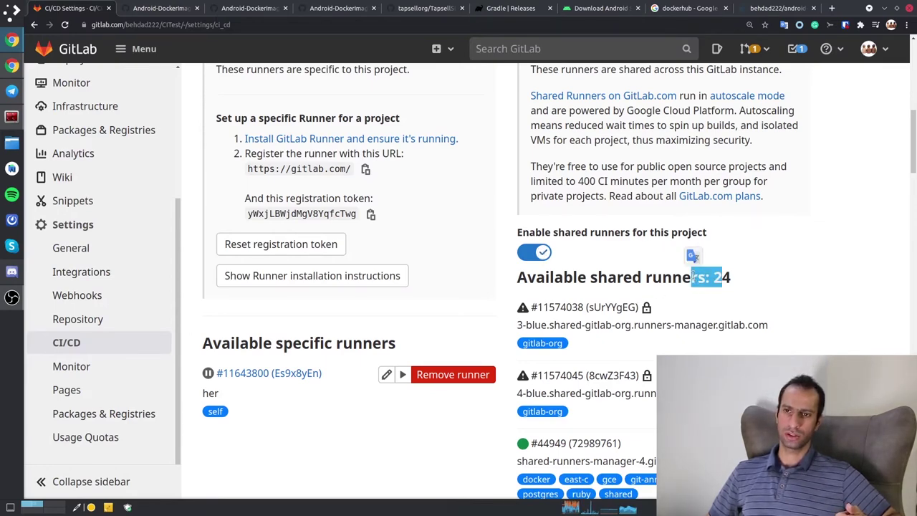
scroll(744, 294, down, 2)
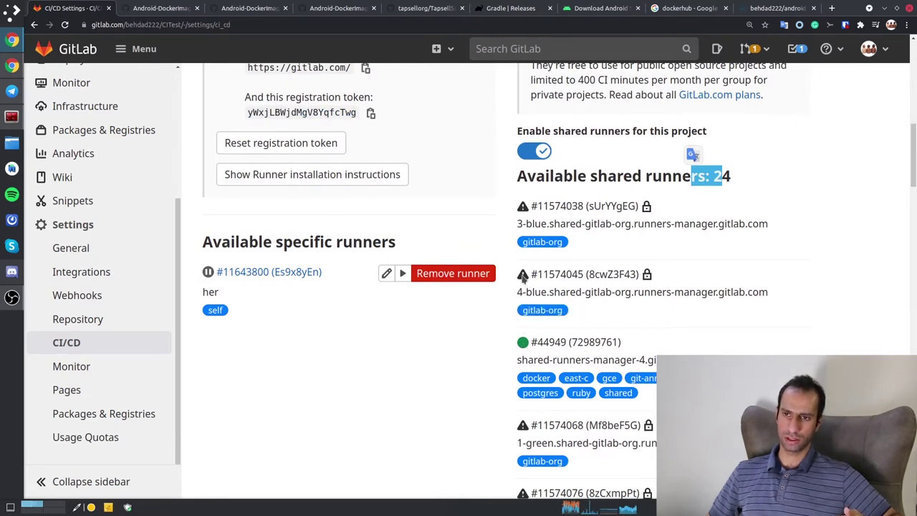
mouse_move(524, 280)
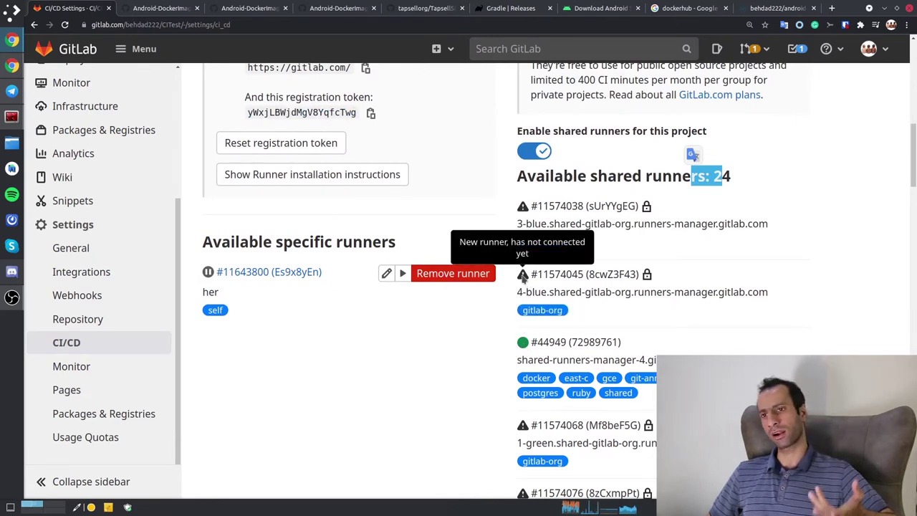
scroll(524, 280, down, 1)
scroll(560, 278, down, 7)
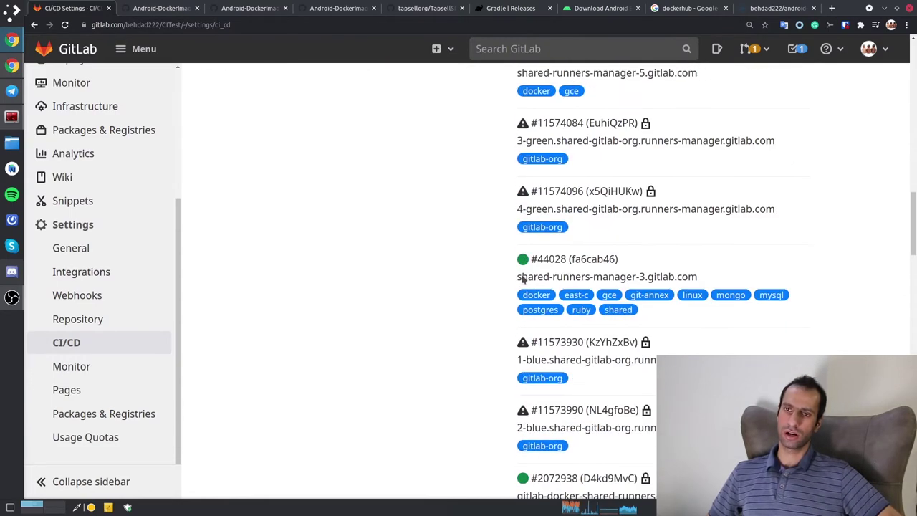
- Return to the Specific runners section and open the "Install GitLab Runner and ensure it's running" documentation in a new tab
scroll(595, 274, up, 5)
scroll(629, 276, up, 3)
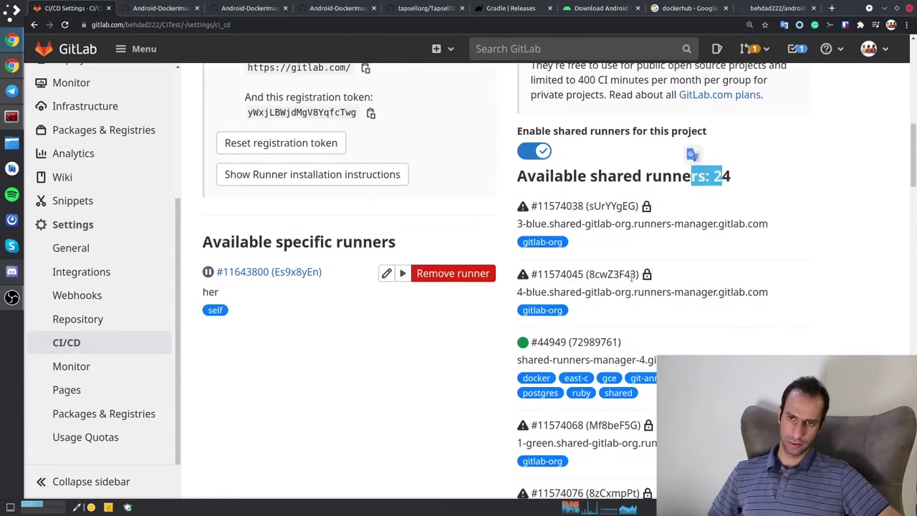
scroll(395, 289, up, 5)
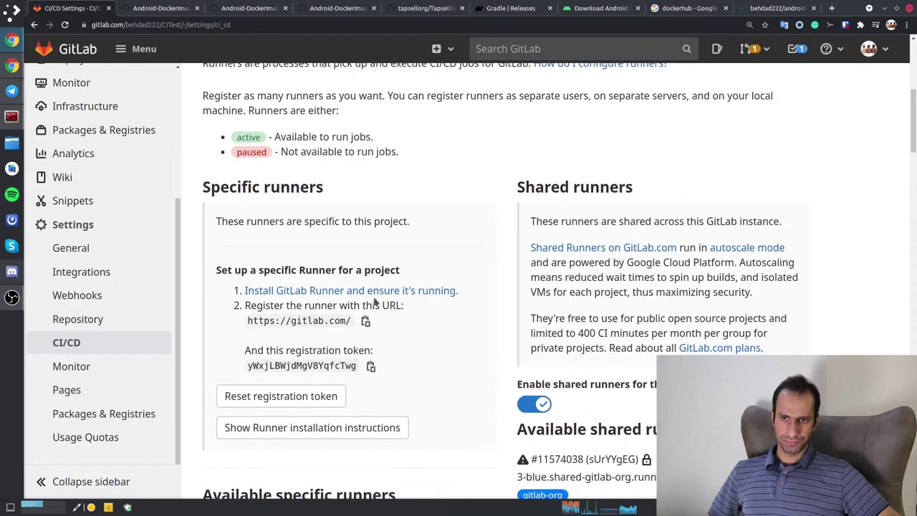
middle_click(342, 292)
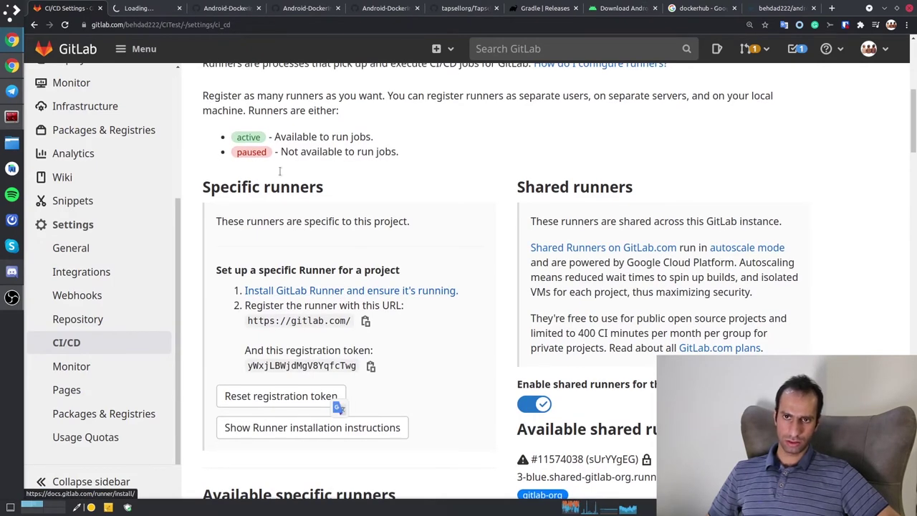
key(ctrl+Tab)
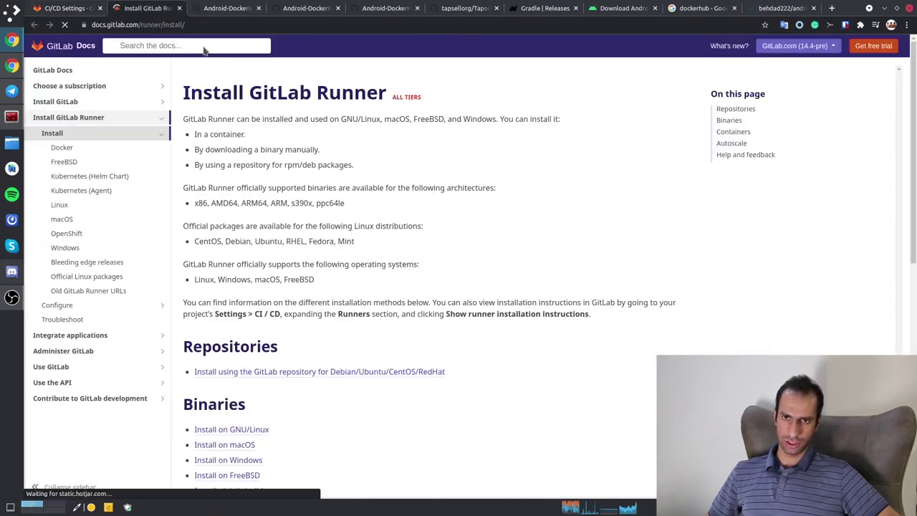
- Look through the Install GitLab Runner page, covering supported platforms and the repository, binary, container and autoscale installation methods
scroll(489, 240, down, 3)
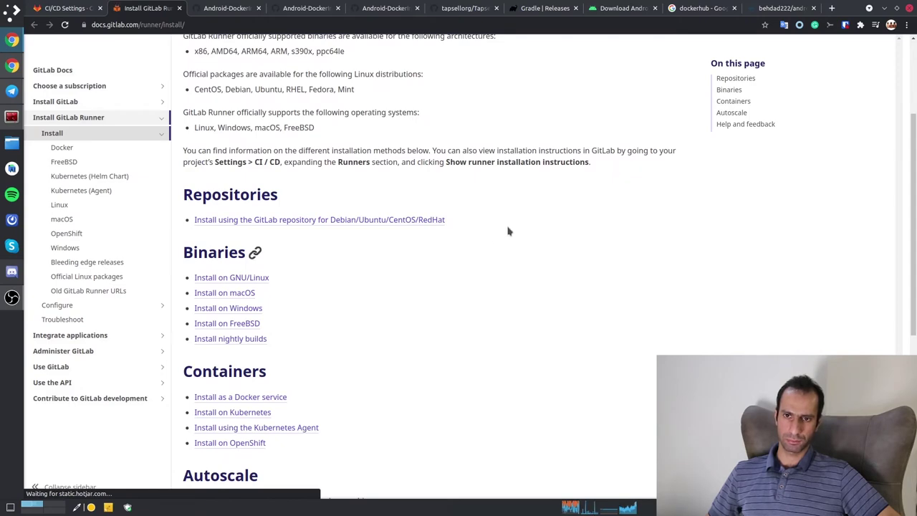
scroll(509, 230, down, 3)
scroll(508, 229, up, 6)
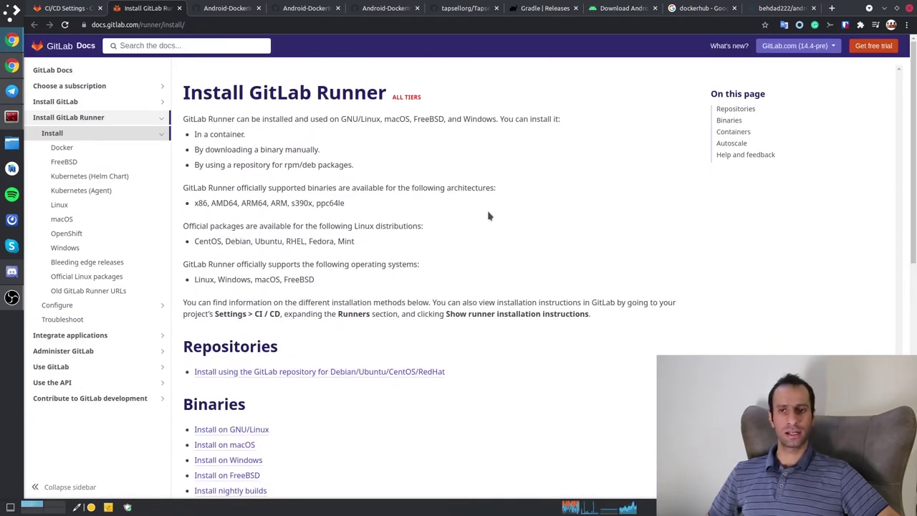
scroll(458, 227, down, 5)
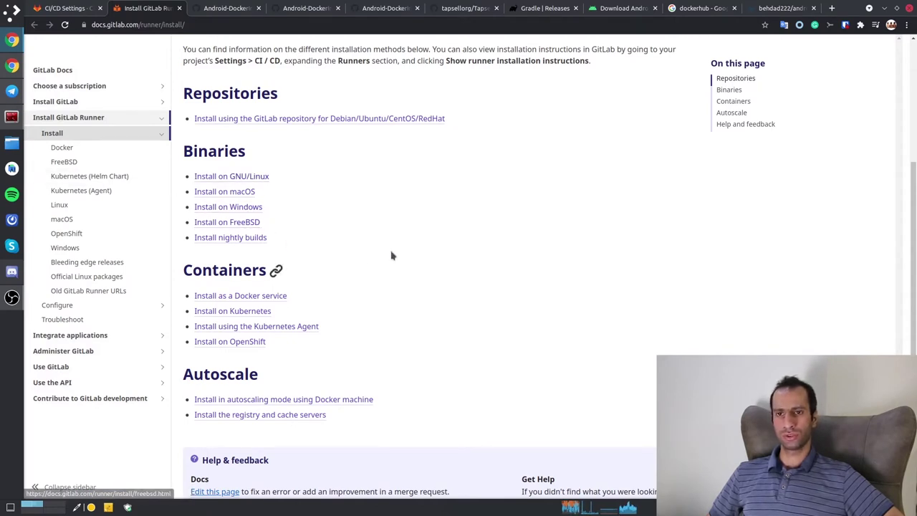
scroll(412, 250, down, 1)
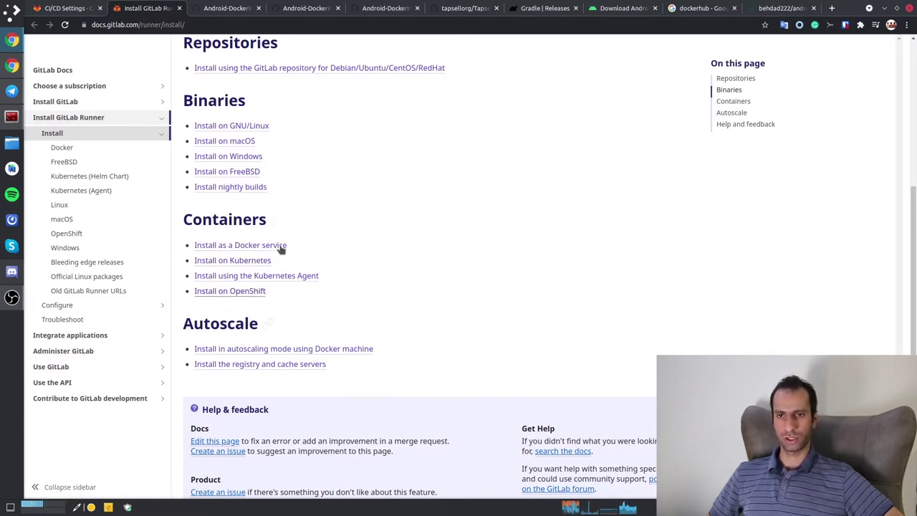
scroll(430, 250, down, 2)
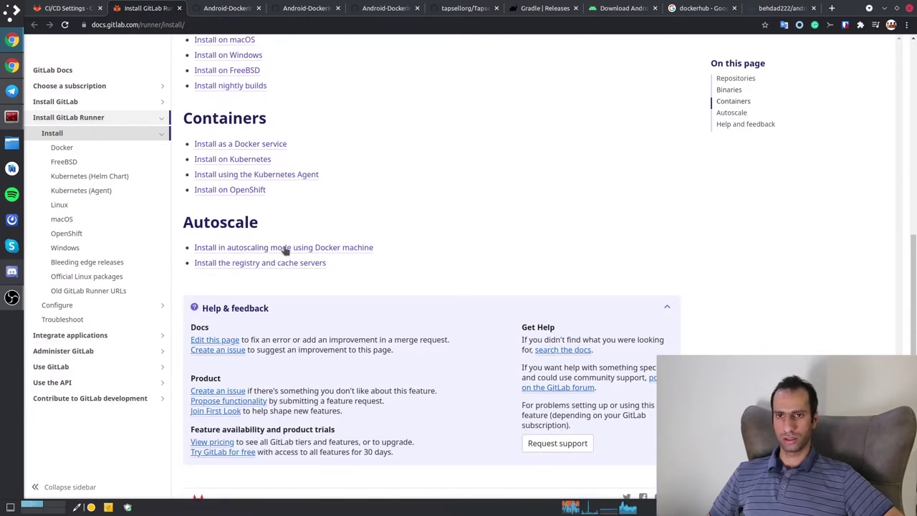
scroll(391, 260, up, 2)
scroll(416, 263, down, 2)
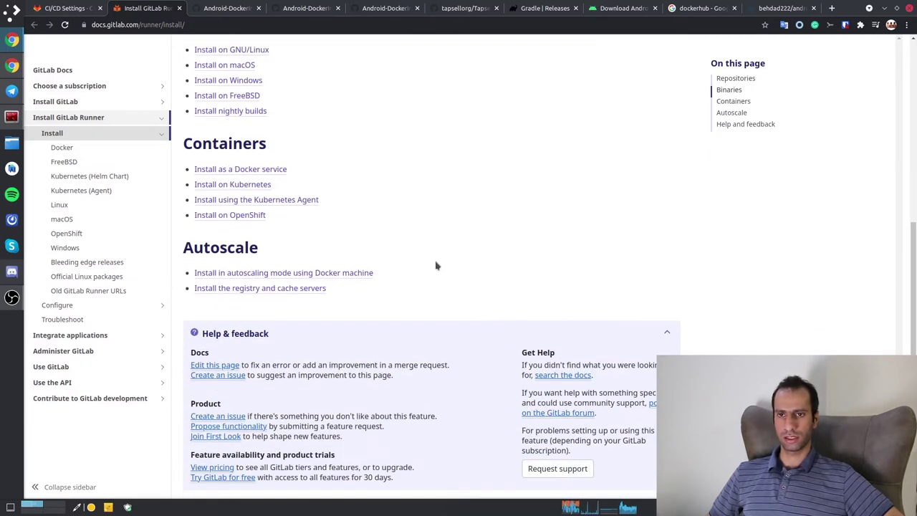
- Review the Containers and Autoscale installation options, plus the GNU/Linux entry under Binaries
drag(472, 303, 222, 133)
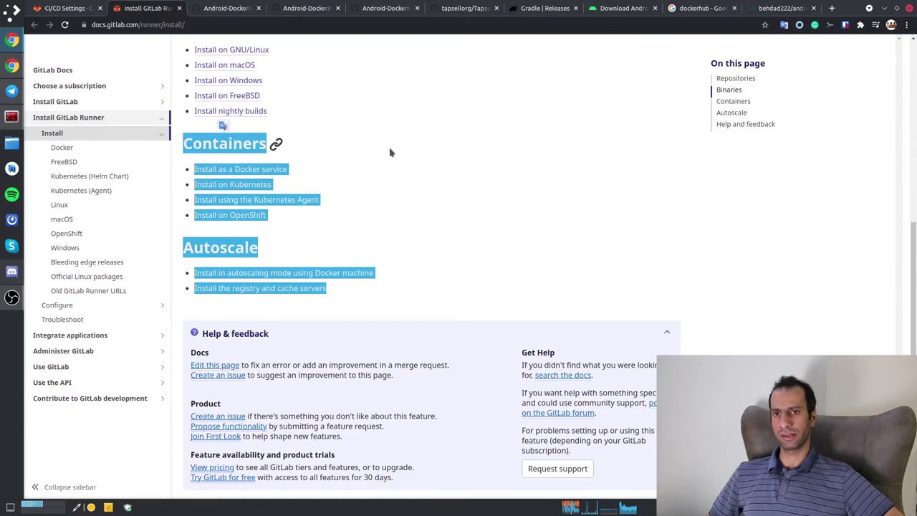
scroll(389, 151, up, 2)
click(316, 145)
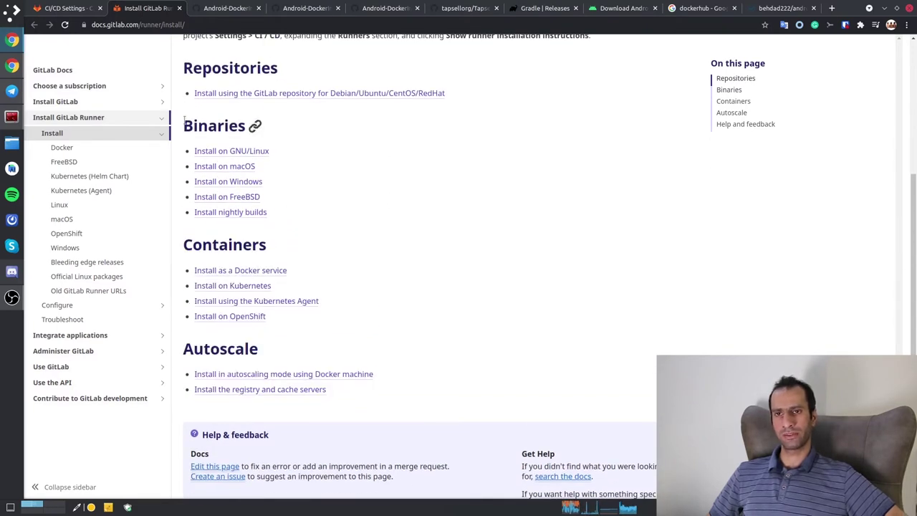
drag(183, 125, 303, 143)
click(435, 208)
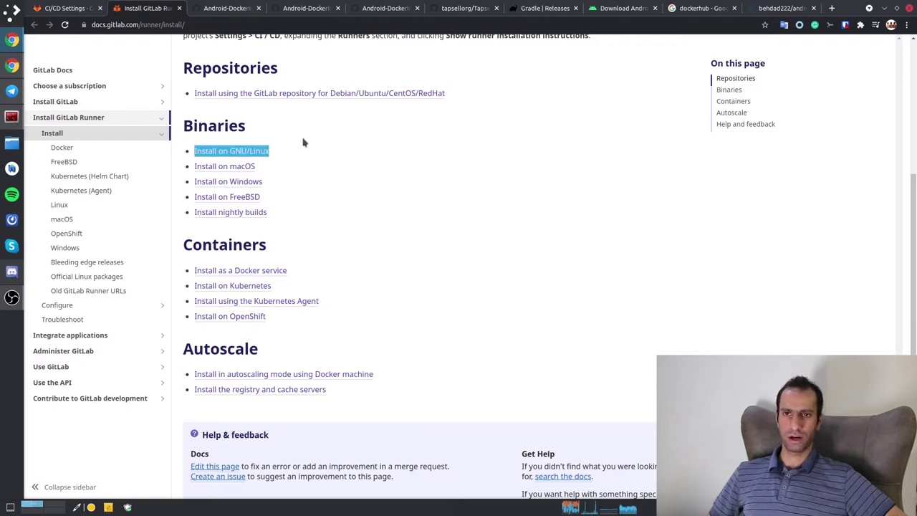
- Compare the Install on GNU/Linux binary option with the Install as a Docker service container option
key(ctrl+plus)
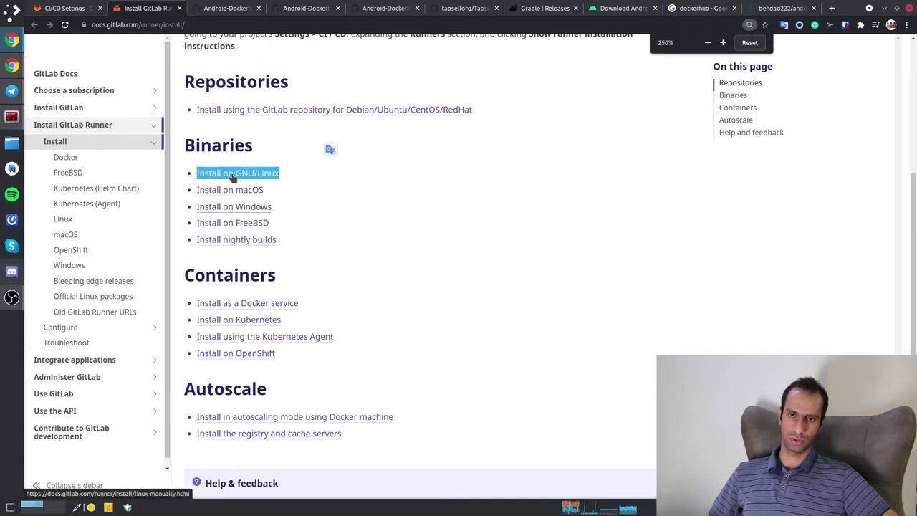
key(ctrl+minus)
key(ctrl+minus)
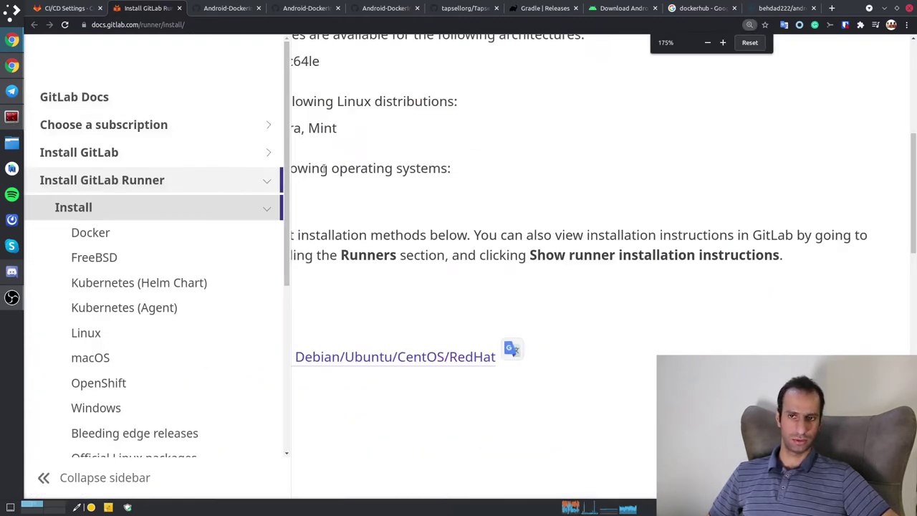
key(ctrl+minus)
key(ctrl+minus)
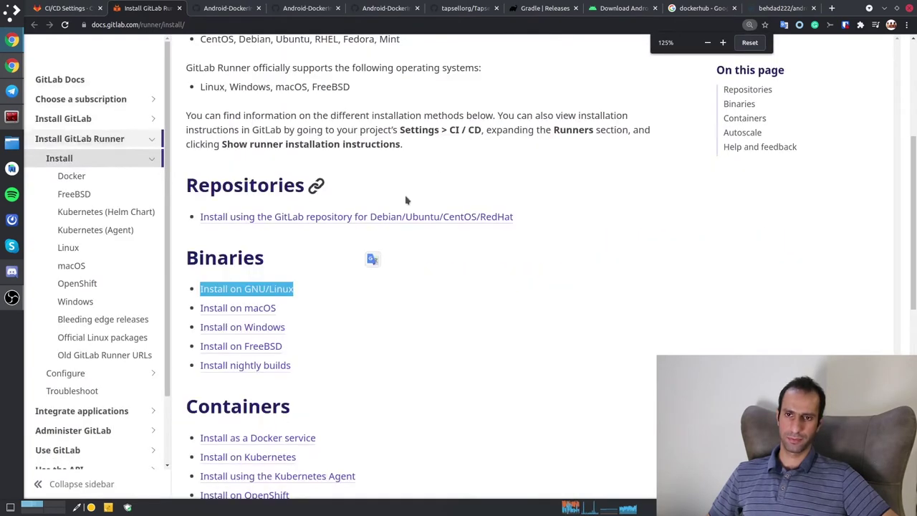
scroll(406, 200, down, 2)
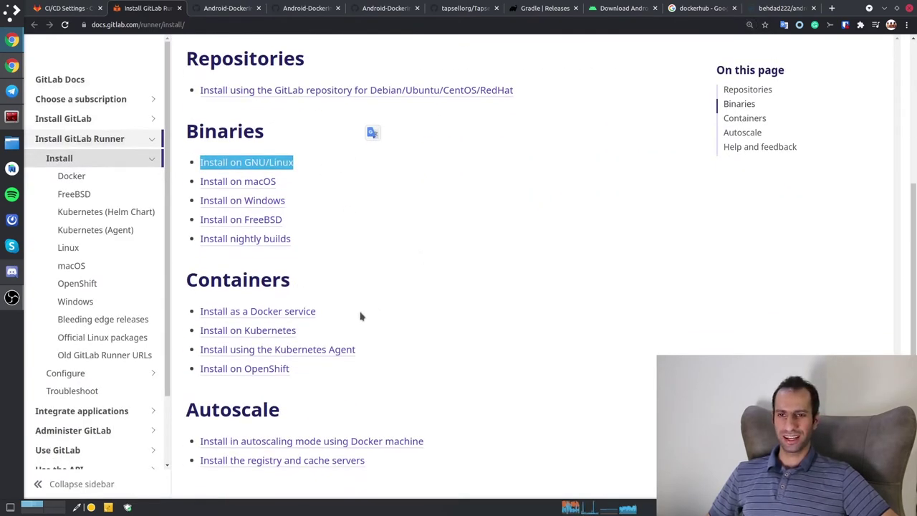
triple_click(326, 307)
click(337, 164)
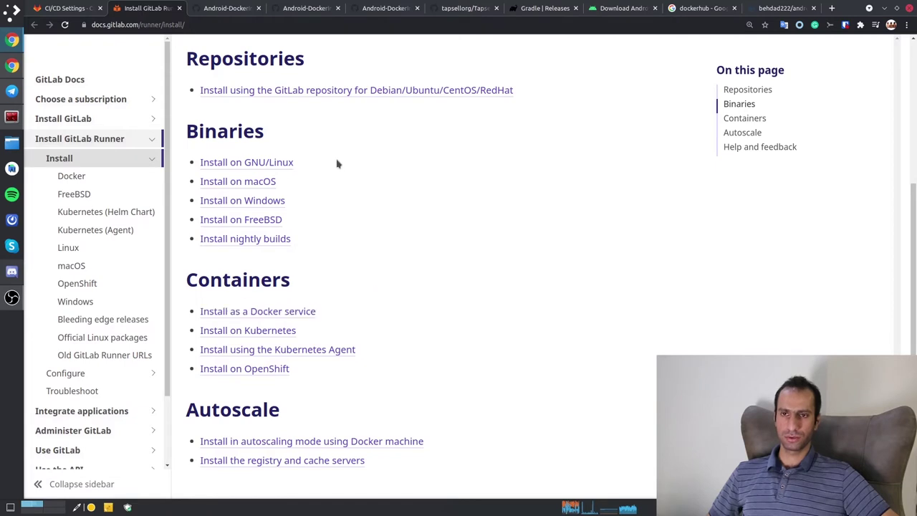
drag(331, 312, 198, 318)
click(361, 166)
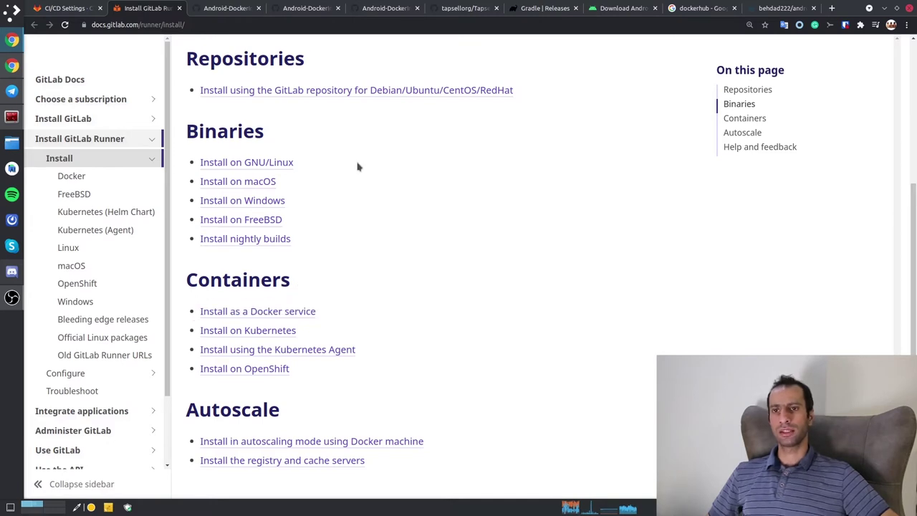
drag(358, 166, 207, 165)
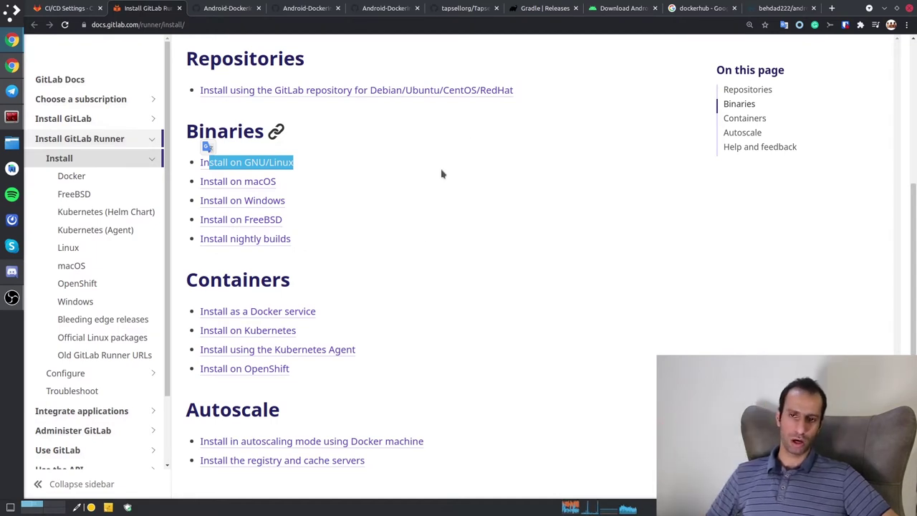
drag(316, 311, 200, 312)
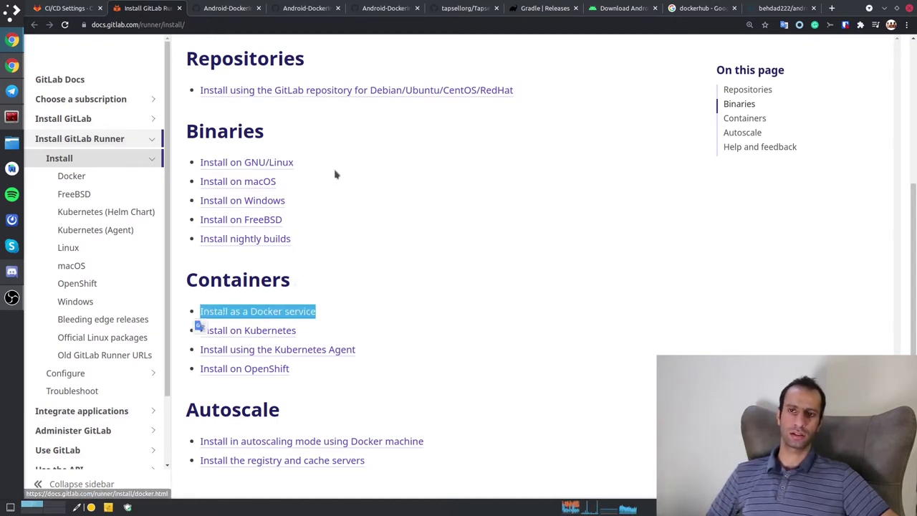
drag(336, 164, 200, 162)
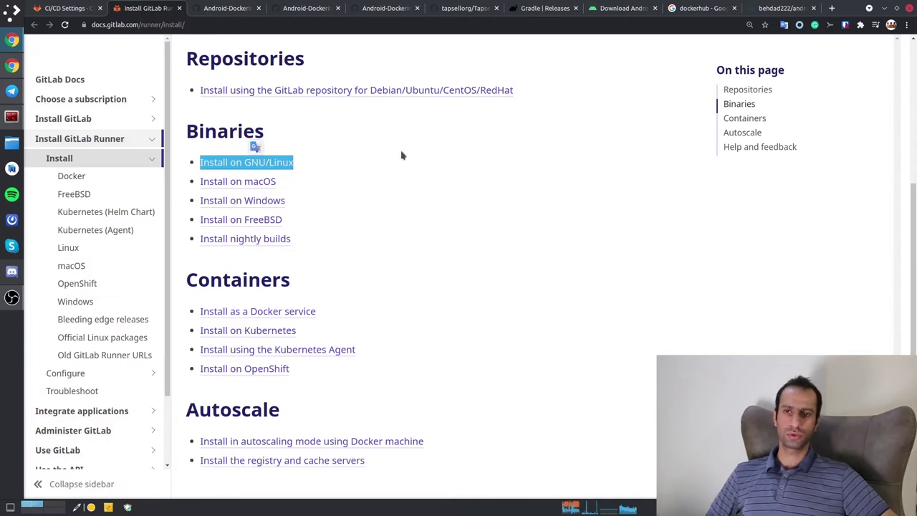
drag(339, 165, 200, 162)
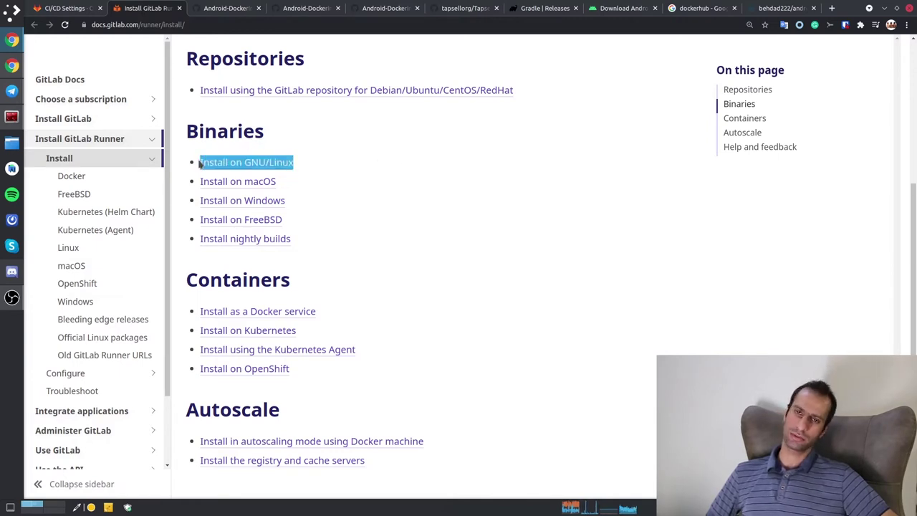
- Open the Install as a Docker service guide and go to Option 1, which uses local system volume mounts
click(291, 314)
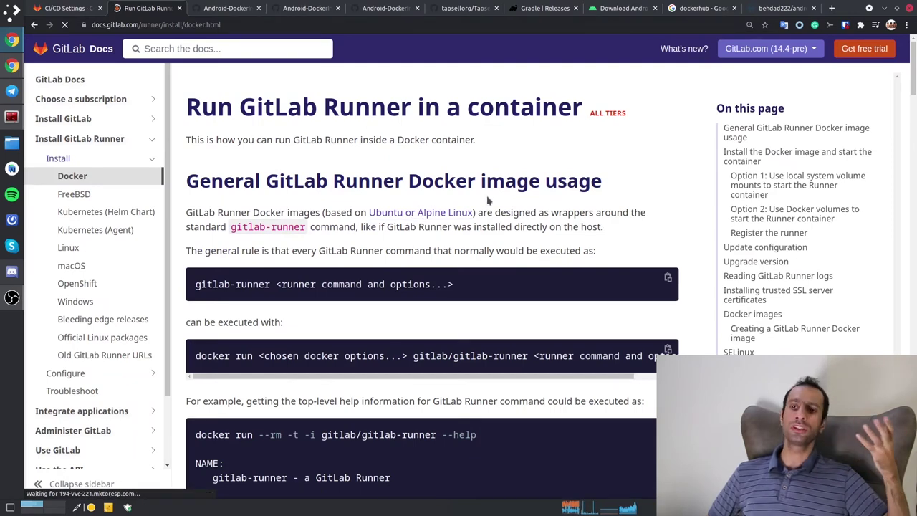
scroll(487, 201, down, 2)
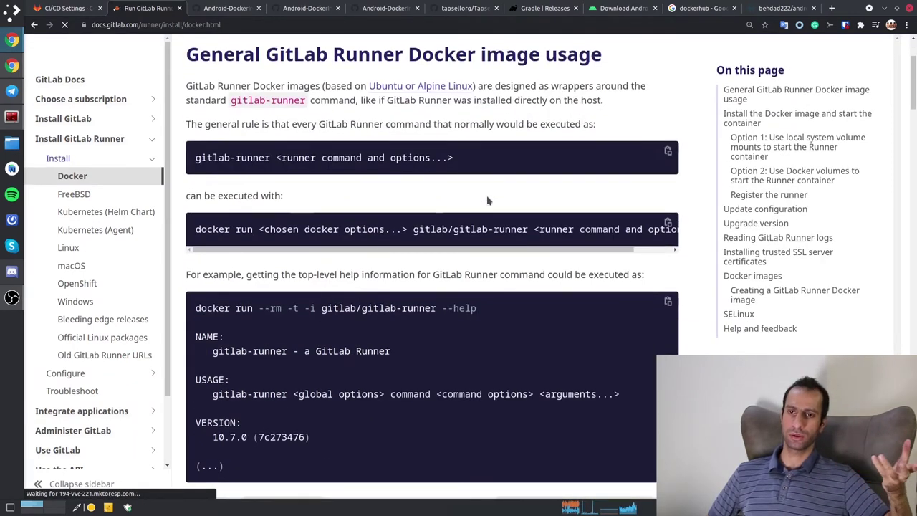
scroll(487, 201, down, 2)
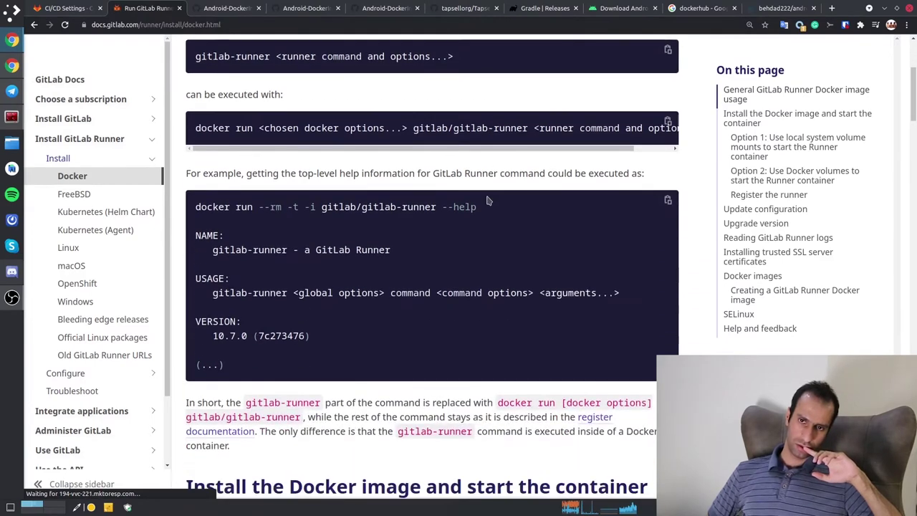
scroll(487, 201, down, 4)
scroll(487, 201, down, 4)
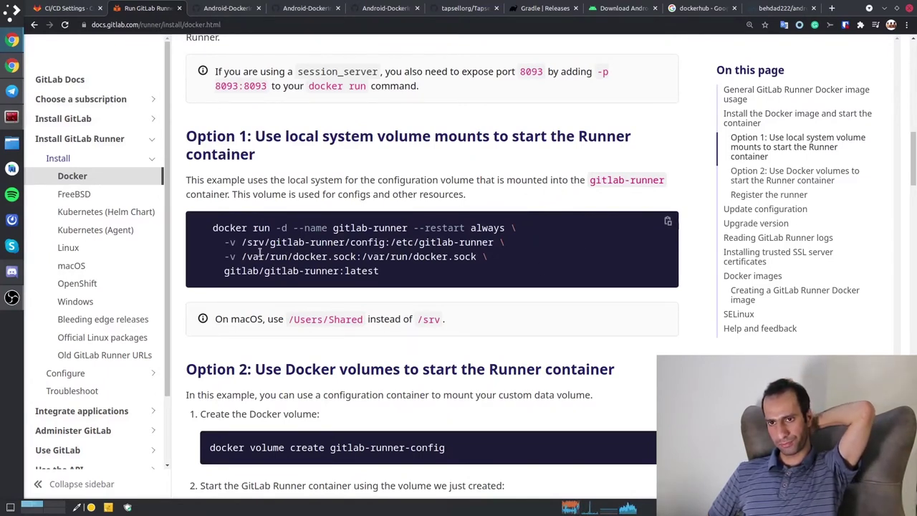
- Examine the Option 1 docker run command, including the container name, restart policy, config volume and docker.sock mount
double_click(262, 228)
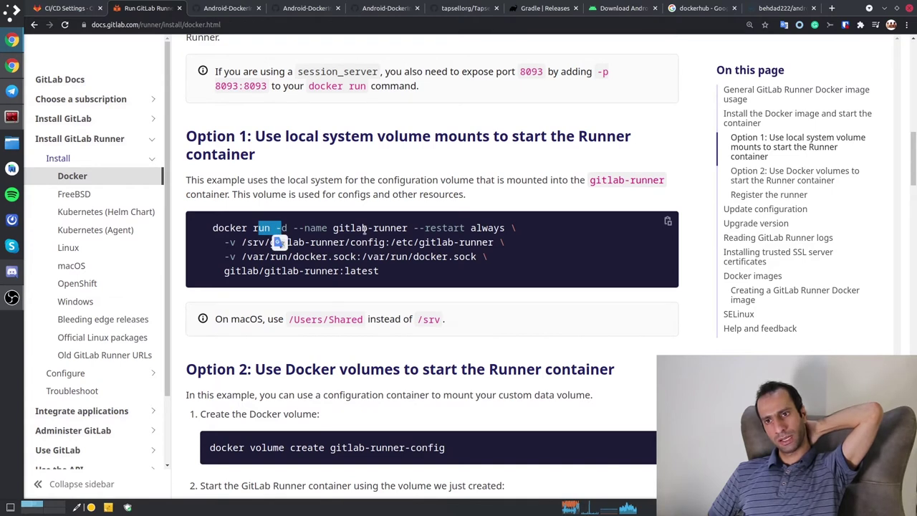
drag(407, 228, 343, 243)
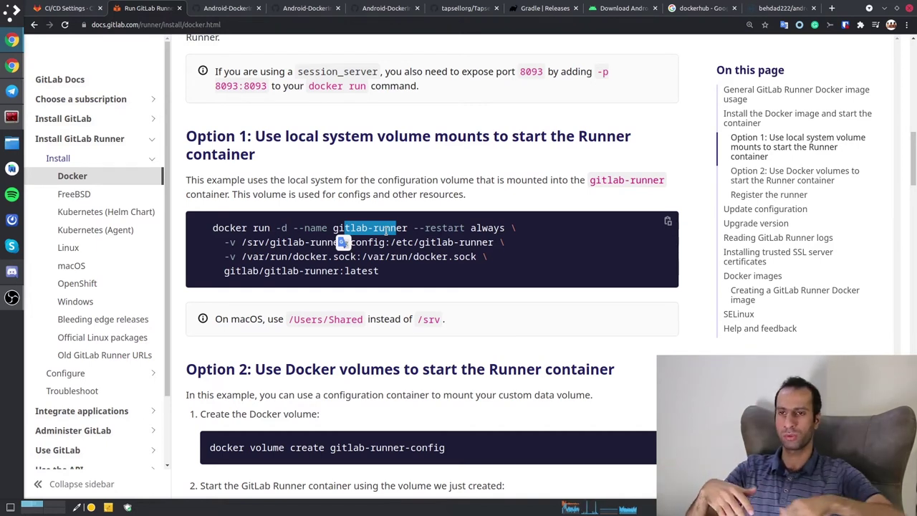
click(448, 275)
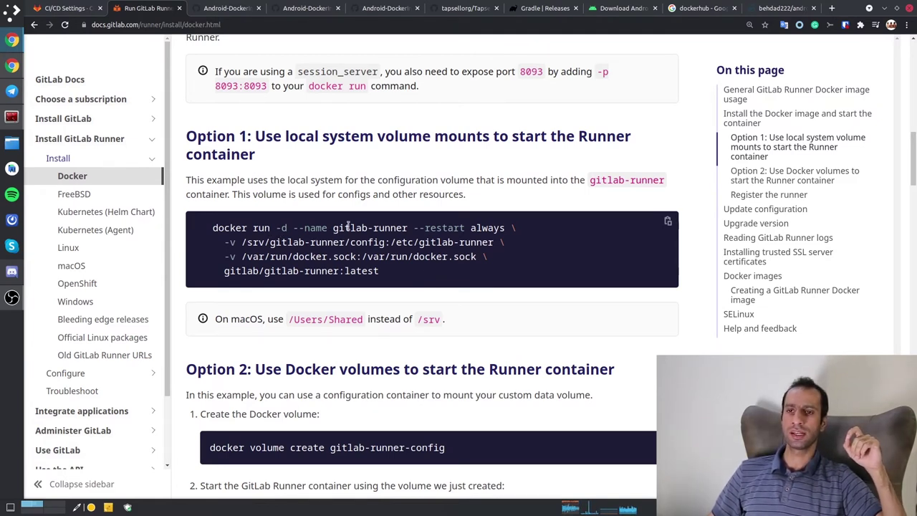
drag(347, 228, 387, 230)
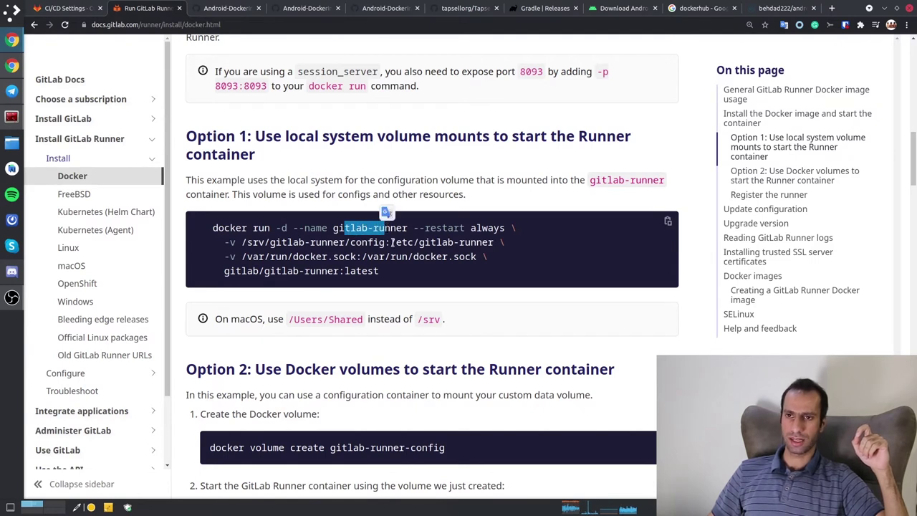
drag(487, 228, 466, 228)
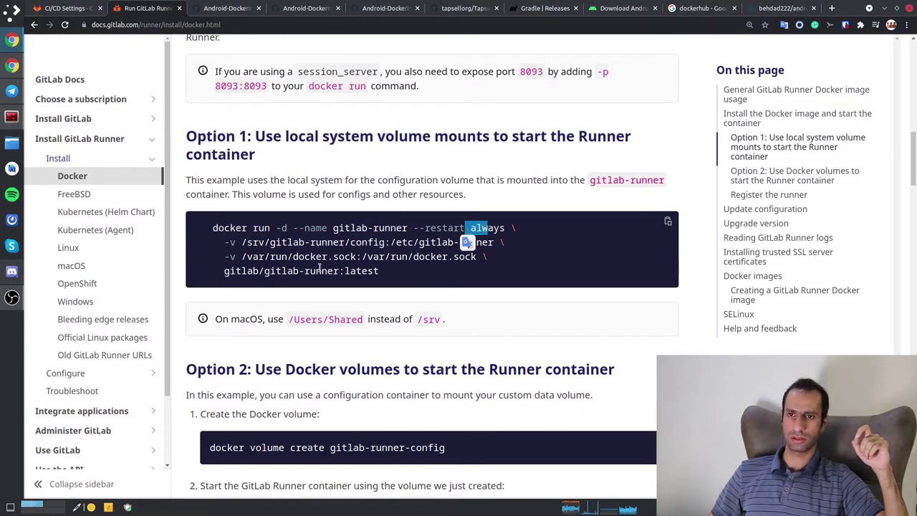
drag(250, 243, 436, 242)
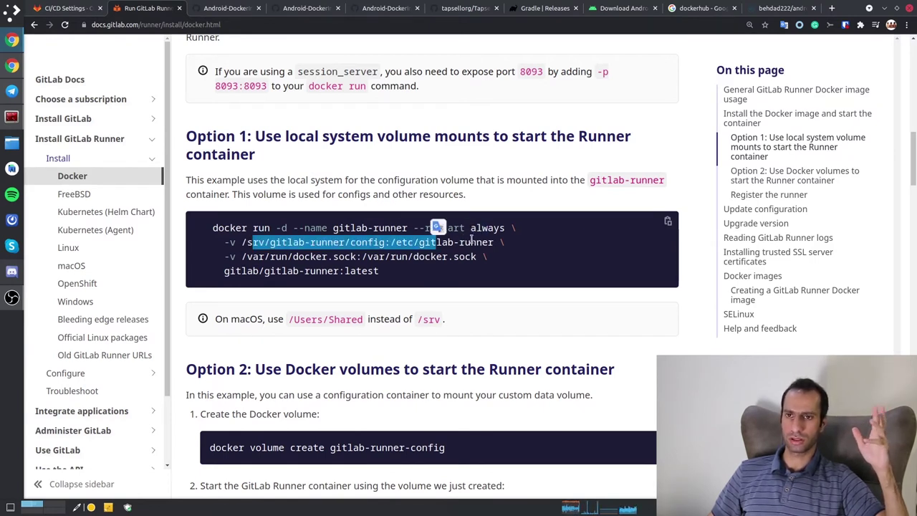
drag(347, 243, 449, 243)
click(245, 257)
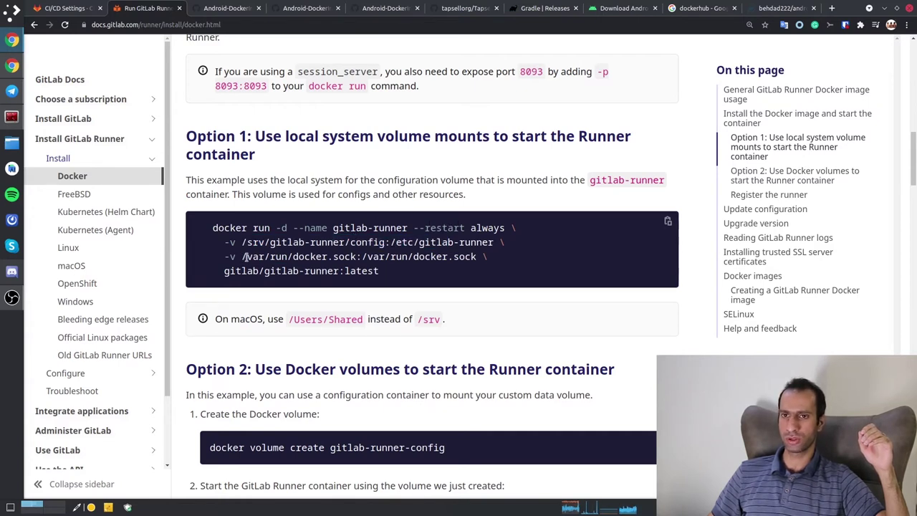
drag(244, 256, 484, 256)
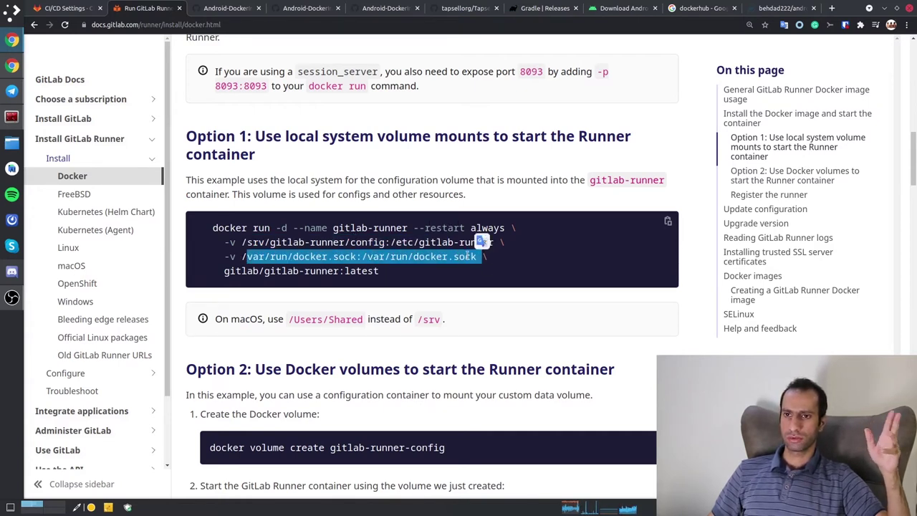
- Examine the gitlab/gitlab-runner:latest image line and the full Option 1 docker run command
click(467, 256)
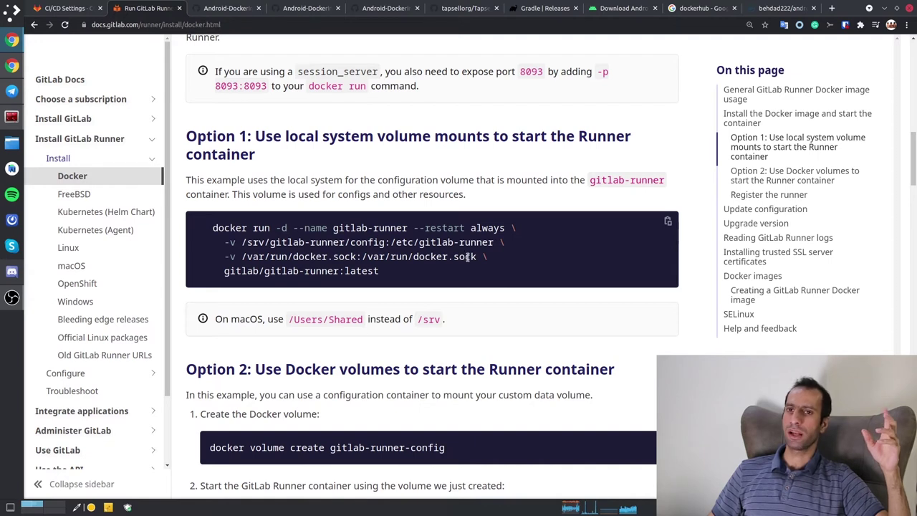
drag(372, 273, 225, 272)
click(275, 274)
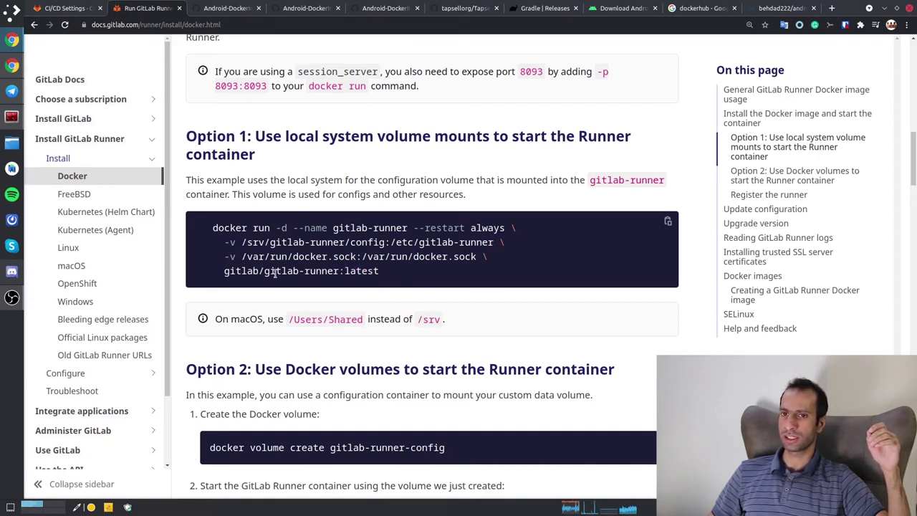
drag(375, 271, 237, 271)
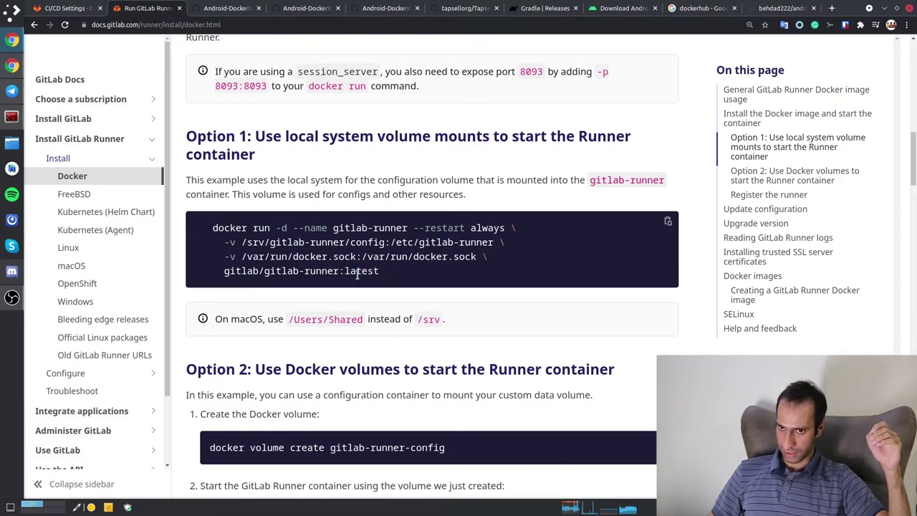
drag(360, 272, 274, 273)
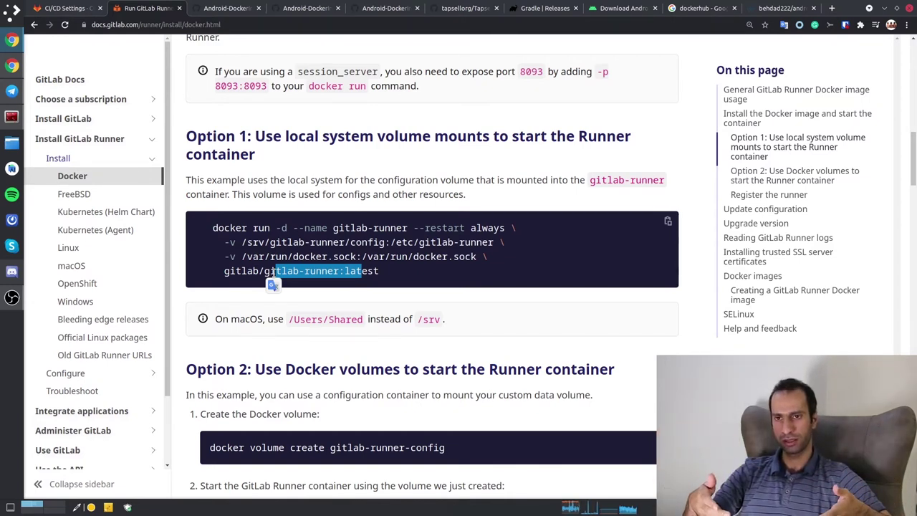
click(365, 266)
drag(418, 276, 224, 227)
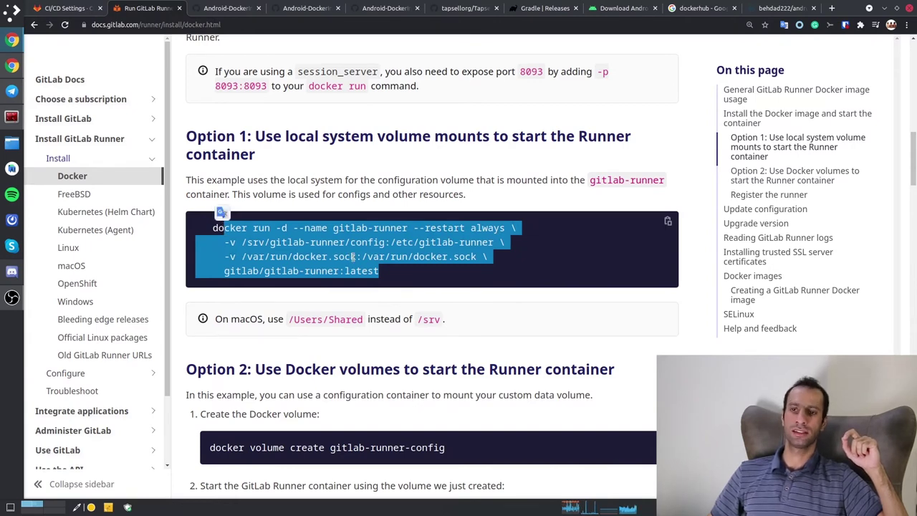
scroll(352, 256, down, 4)
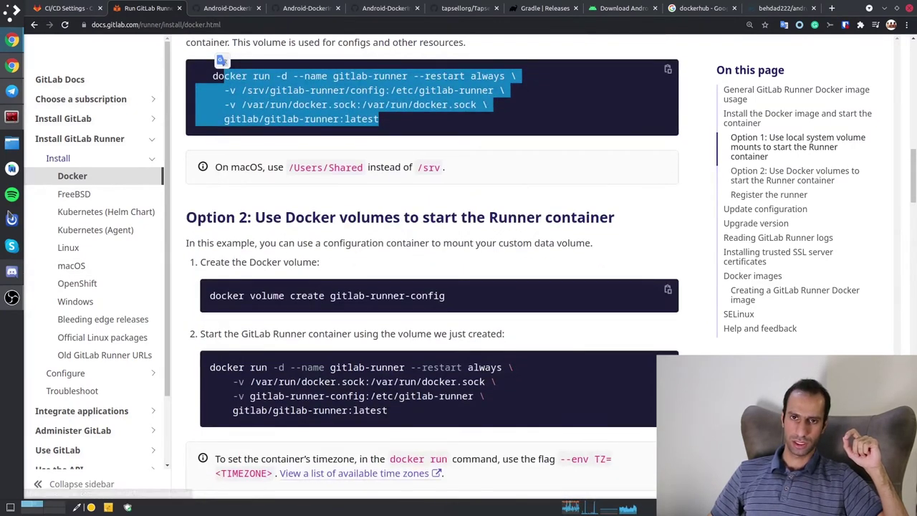
- Switch to the terminal in the Android-DockerImage folder and begin entering a docker run command
click(11, 119)
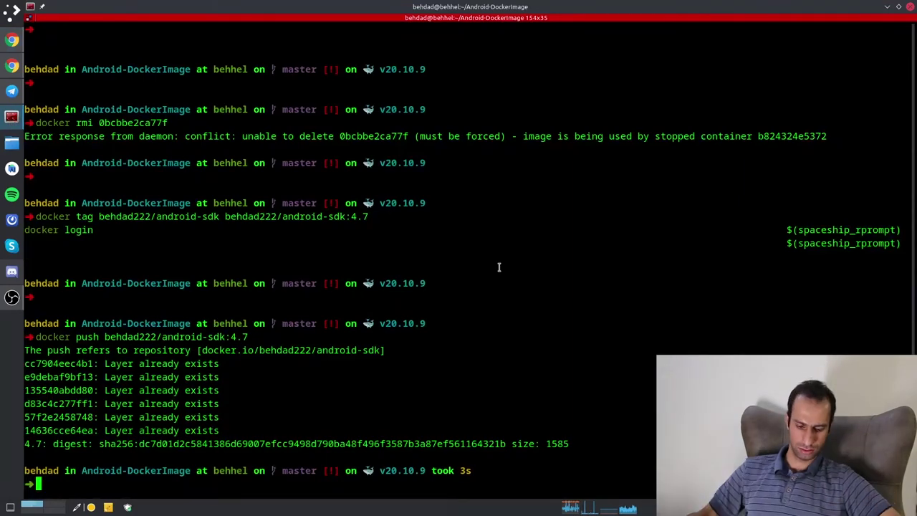
mouse_move(440, 8)
mouse_down()
mouse_move(432, 358)
mouse_move(437, 7)
mouse_up()
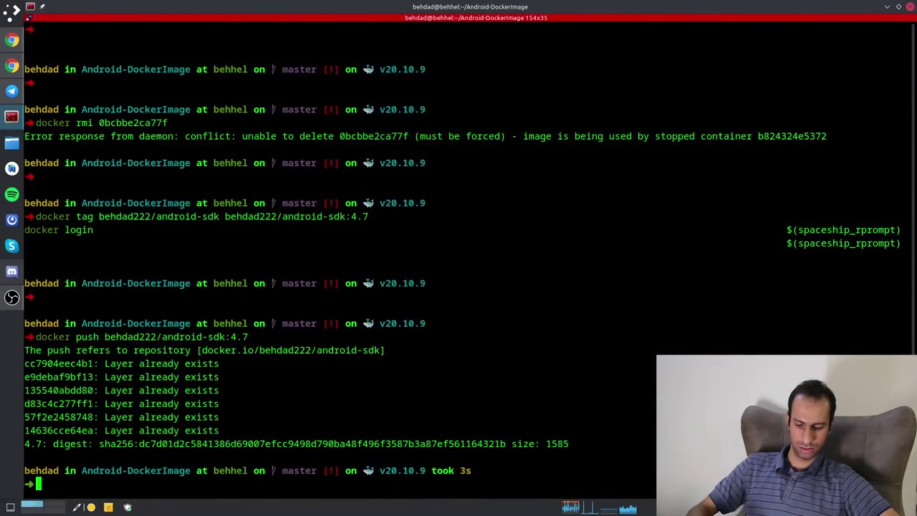
text(docker r)
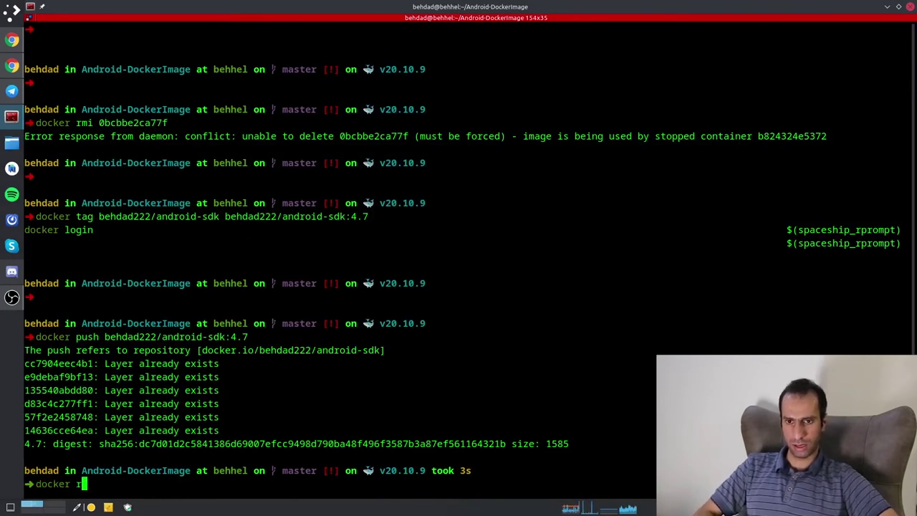
key(Up)
key(ctrl+w)
text(6a0e2fce1f8c  d5dd9ea62cbf  893e4aa7ab81  f5b5d8e6c29b)
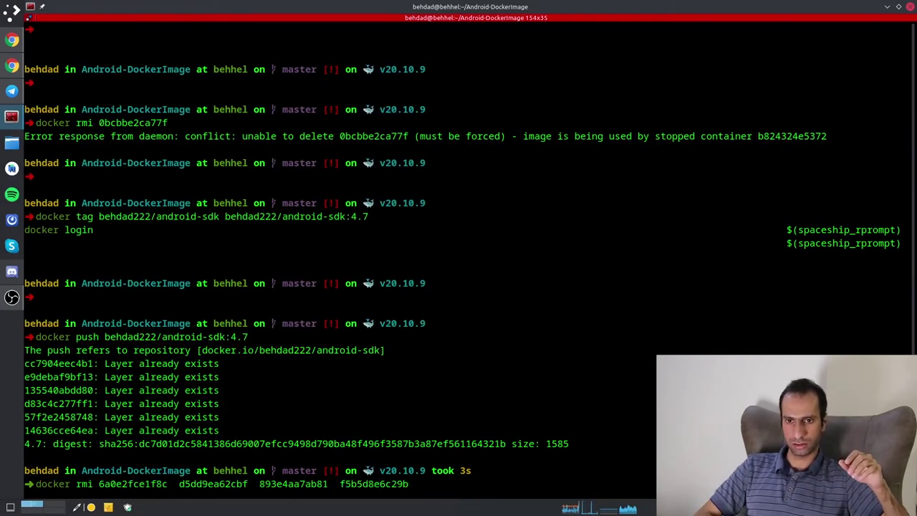
key(Up)
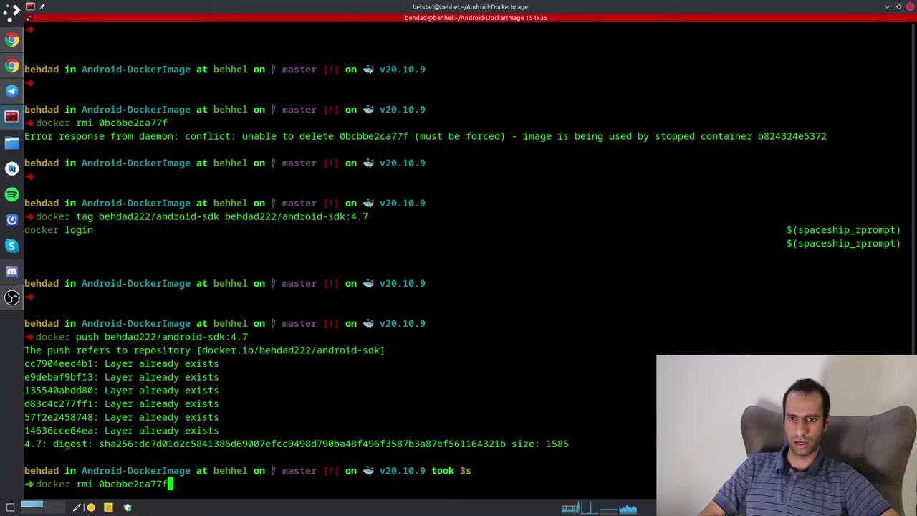
key(BackSpace)
key(BackSpace)
key(BackSpace)
key(BackSpace)
key(BackSpace)
key(BackSpace)
key(BackSpace)
key(BackSpace)
key(BackSpace)
key(BackSpace)
key(BackSpace)
key(BackSpace)
key(BackSpace)
key(BackSpace)
key(BackSpace)
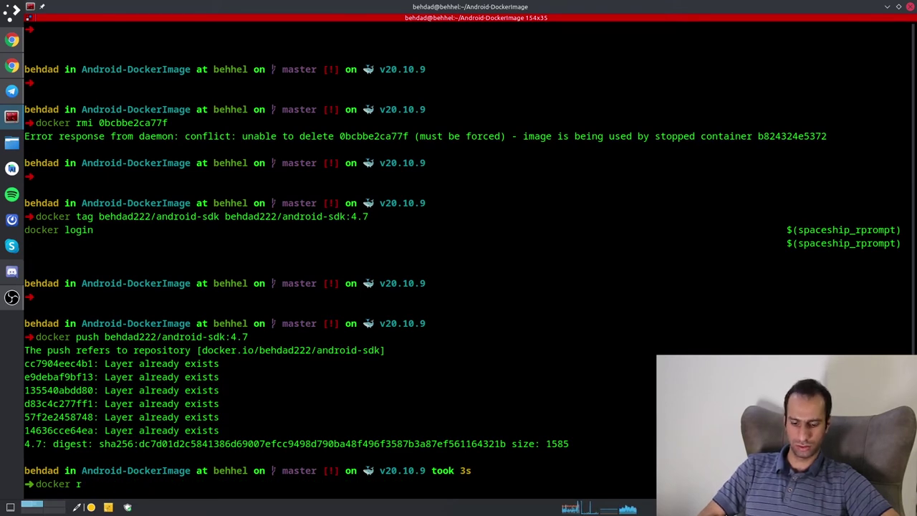
- Try to start a detached gitlab/gitlab-runner:latest container named gitlab-runner with restart always and the config and docker.sock mounts
text(u)
key(Up)
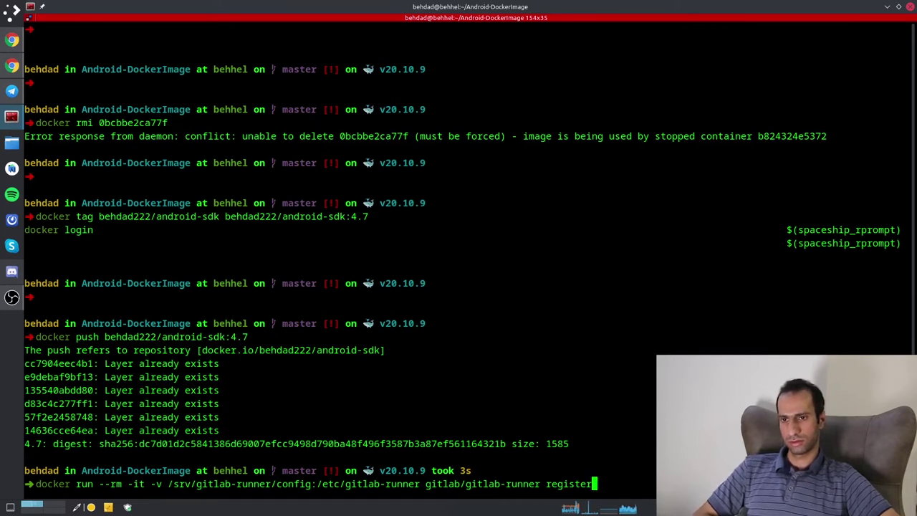
key(Up)
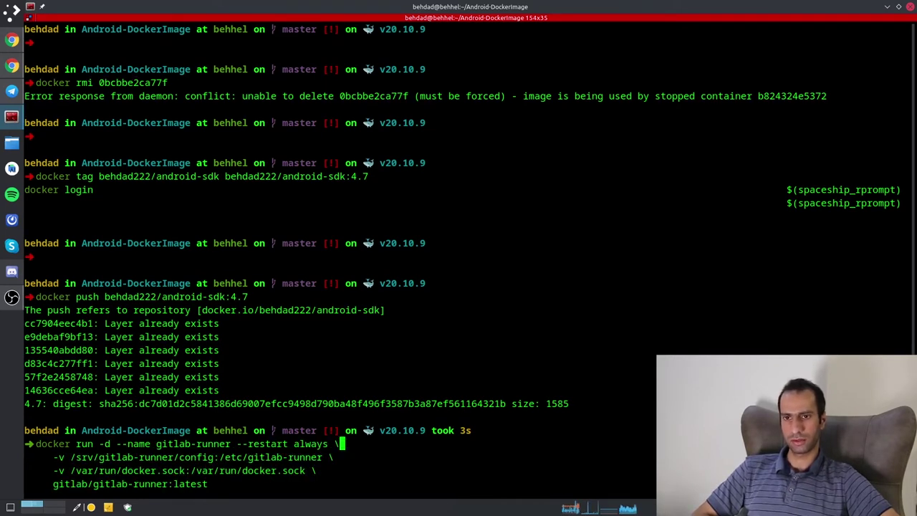
key(Return)
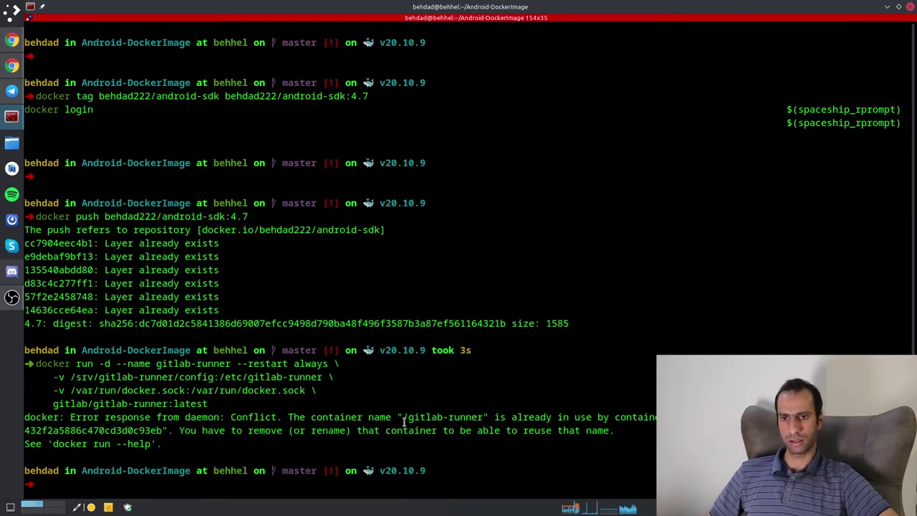
mouse_move(307, 432)
mouse_down()
mouse_move(480, 445)
mouse_move(292, 430)
mouse_up()
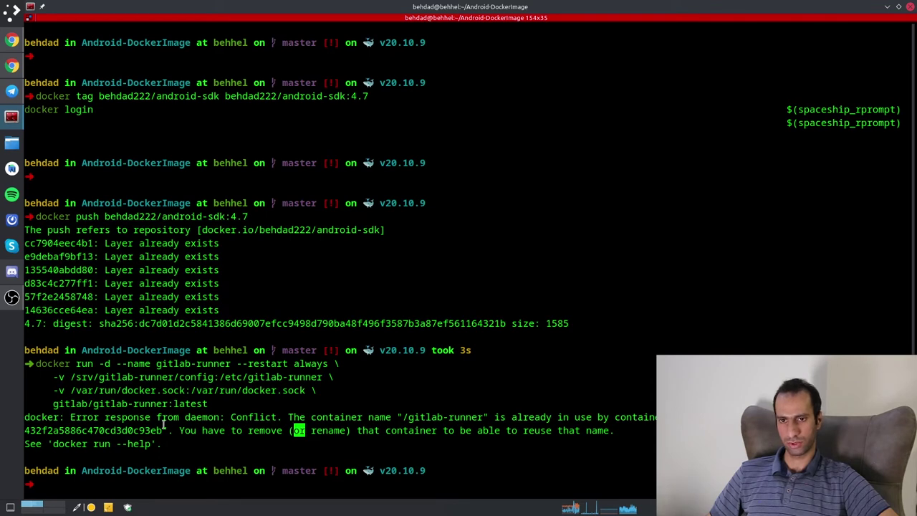
click(385, 325)
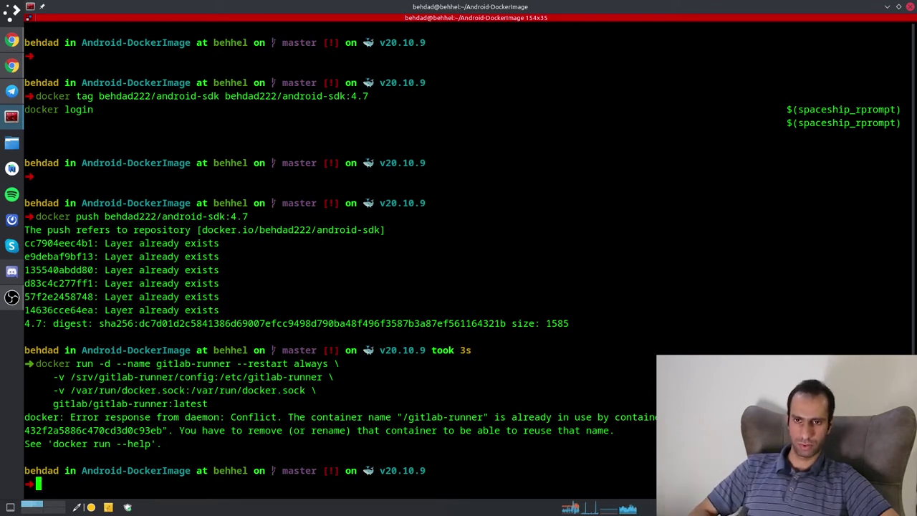
- Run the gitlab/gitlab-runner:latest container command again with the container name set to gitlab-runner1
key(Up)
key(Left)
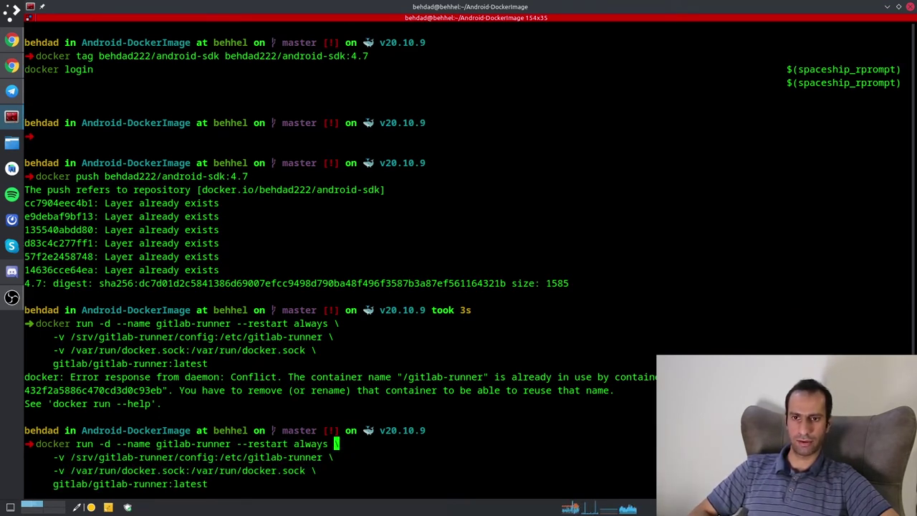
key(Left)
key(Left)
key(Left)
key(Left)
key(Left)
key(Left)
key(Left)
key(Left)
key(Left)
key(Left)
key(Left)
key(Left)
key(Left)
key(Left)
key(Left)
key(Left)
key(Left)
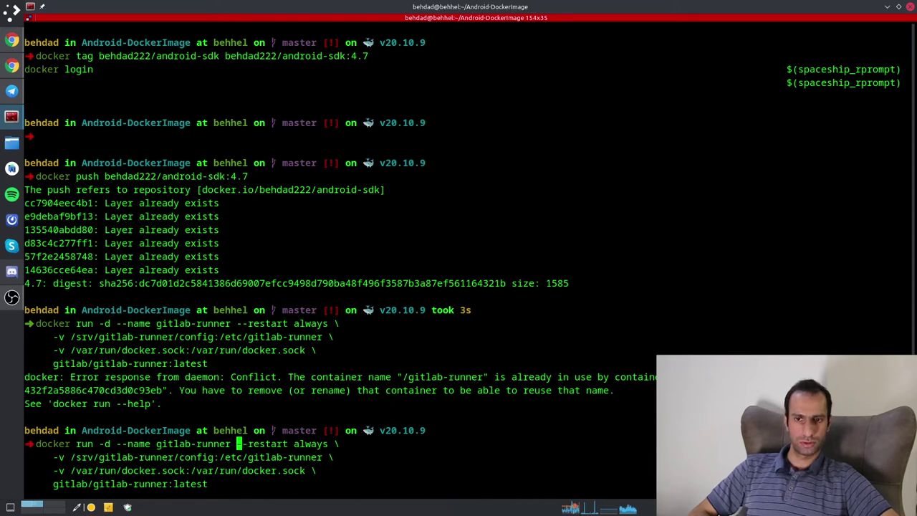
key(Left)
text(1)
key(Return)
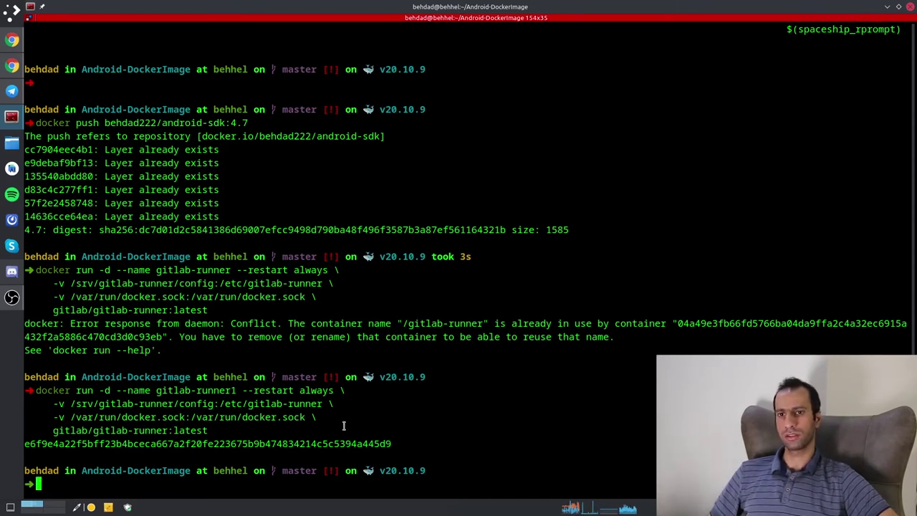
- List all Docker containers, including stopped ones, with docker ps -a
text(doc)
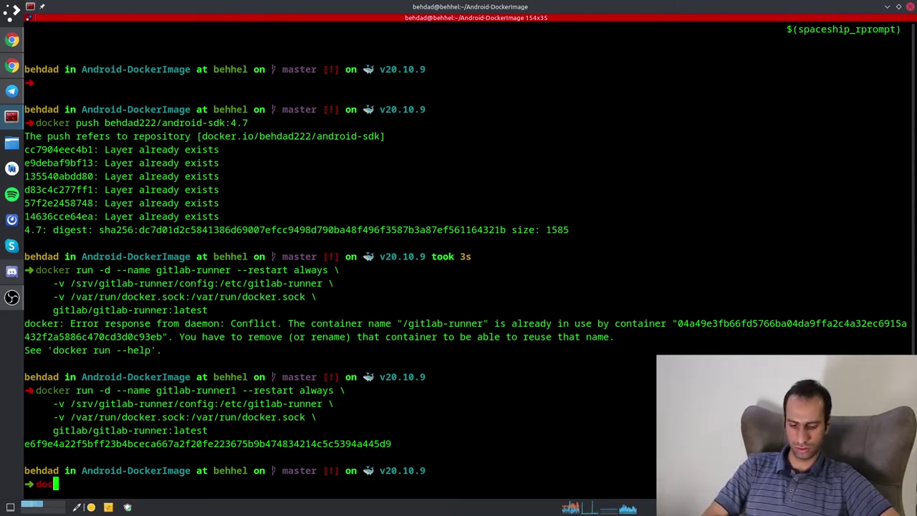
text(ker ps)
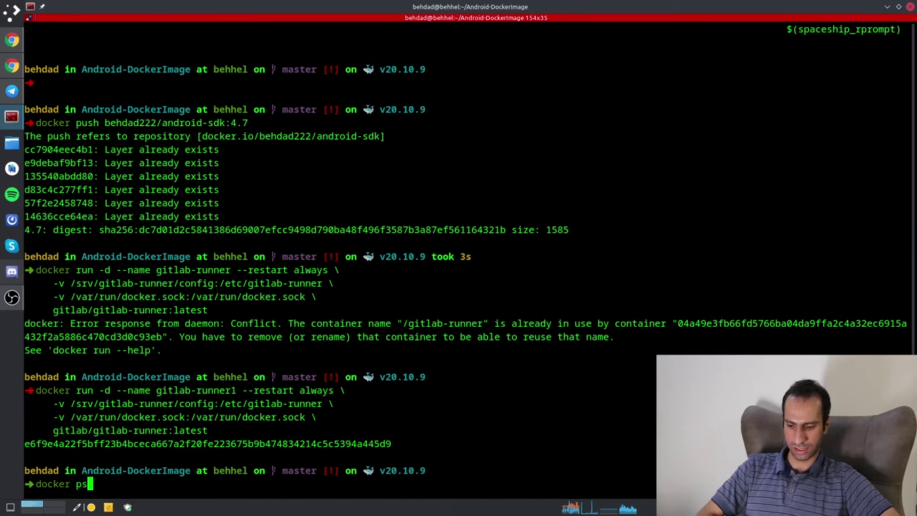
text( -a)
key(Return)
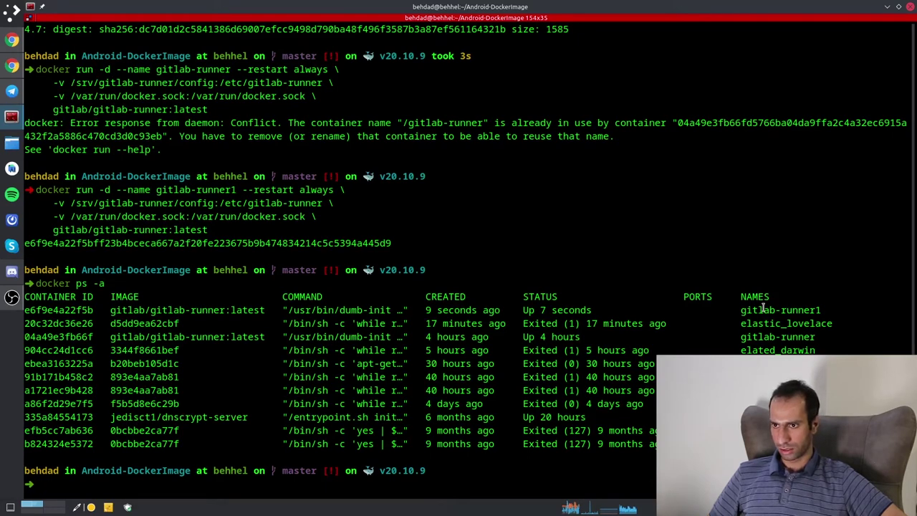
- Compare the gitlab-runner1 and gitlab-runner entries in the container list
drag(741, 313, 817, 303)
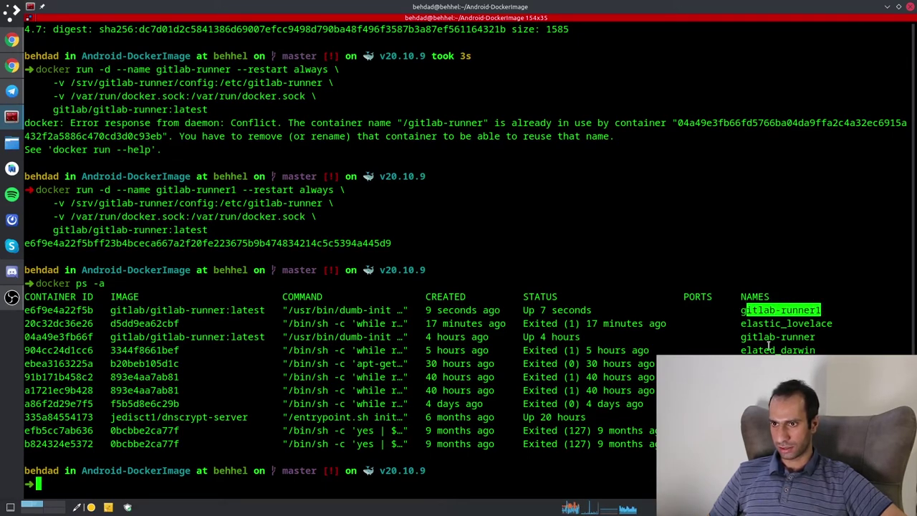
drag(752, 338, 813, 337)
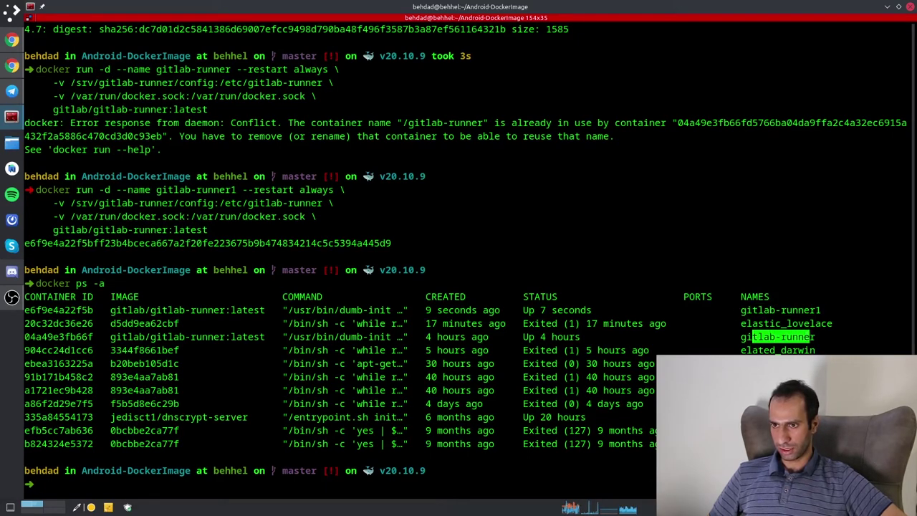
double_click(769, 337)
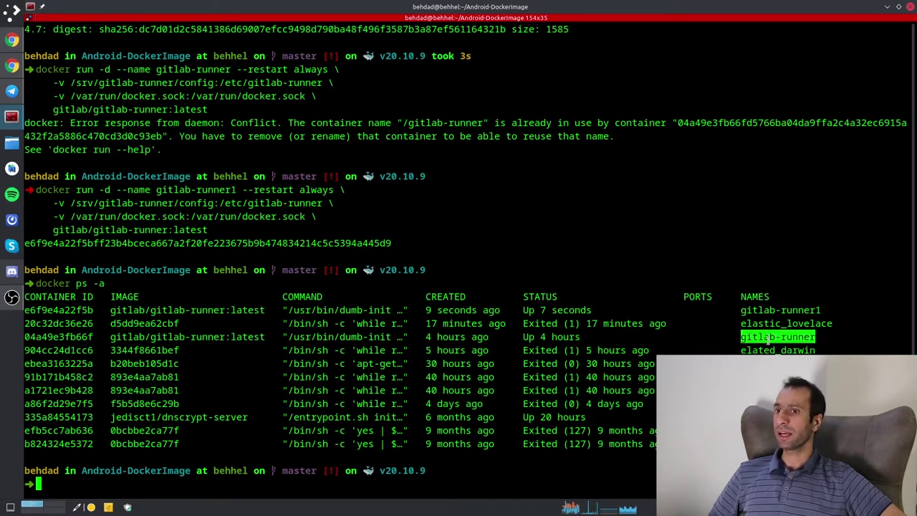
click(787, 308)
drag(806, 308, 758, 310)
drag(800, 337, 762, 336)
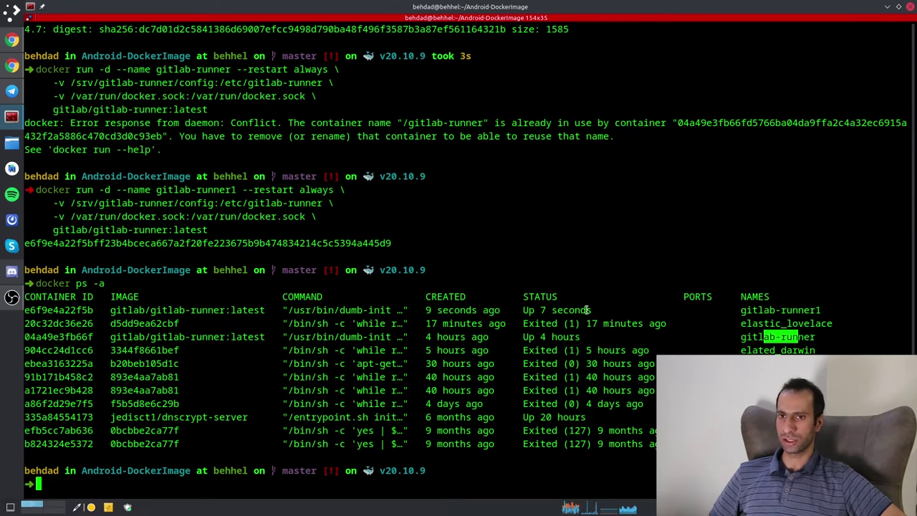
click(109, 213)
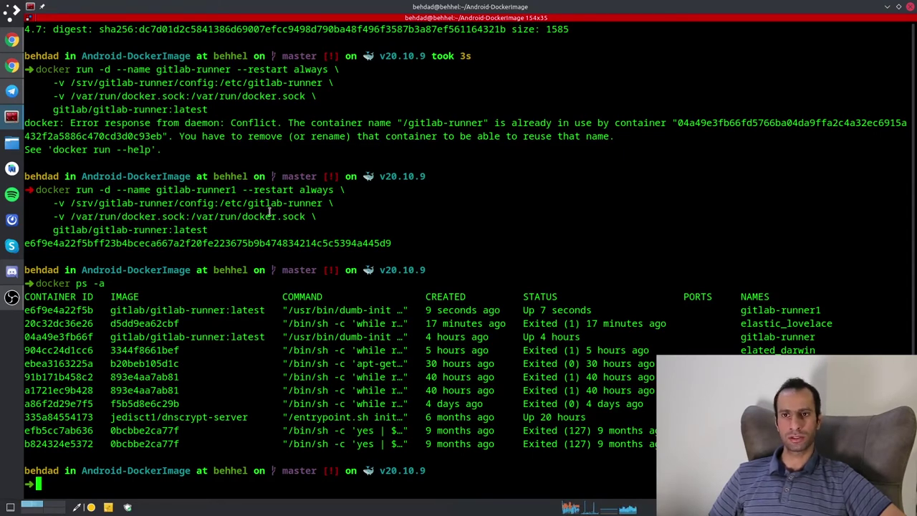
- Review the docker.sock and /srv/gitlab-runner/config volume mounts in the gitlab-runner1 run command
scroll(269, 212, up, 3)
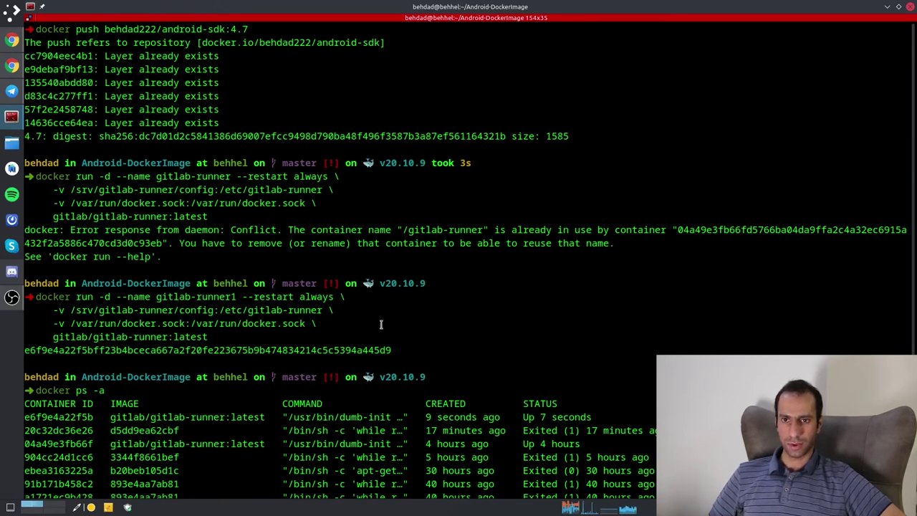
scroll(613, 321, down, 3)
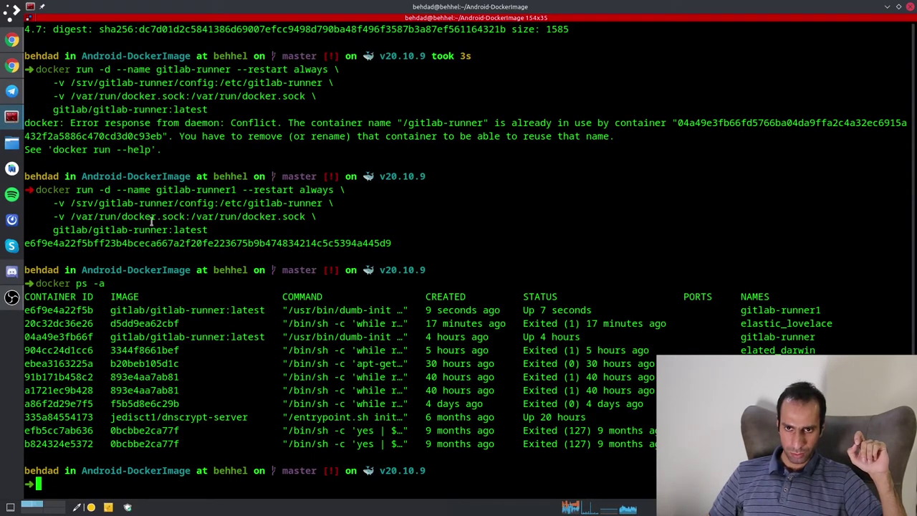
drag(134, 216, 230, 211)
click(135, 204)
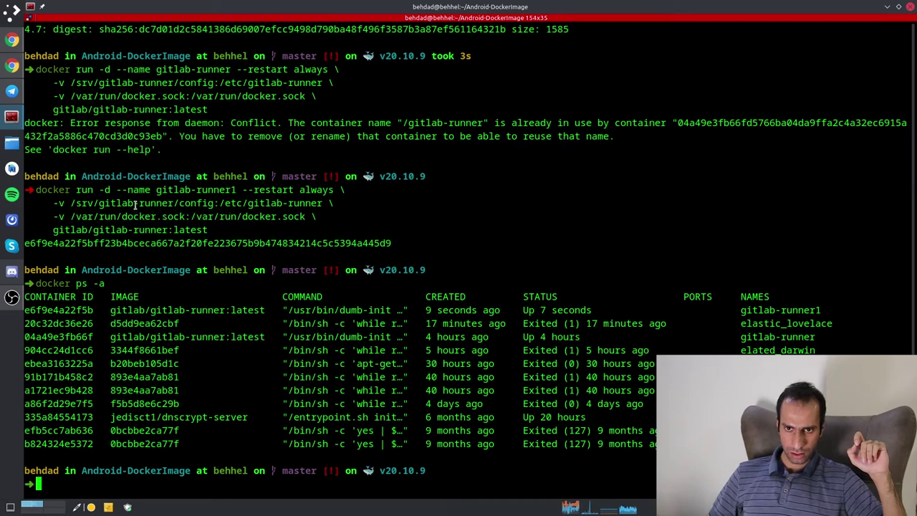
drag(119, 205, 210, 204)
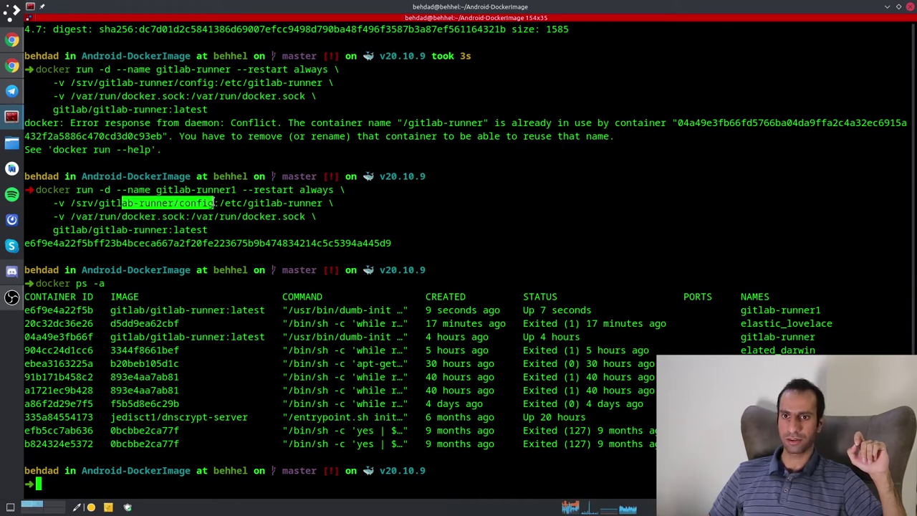
- Return to the browser's CITest CI/CD settings and open the runner configuration help from the Runners section in a new tab
click(888, 6)
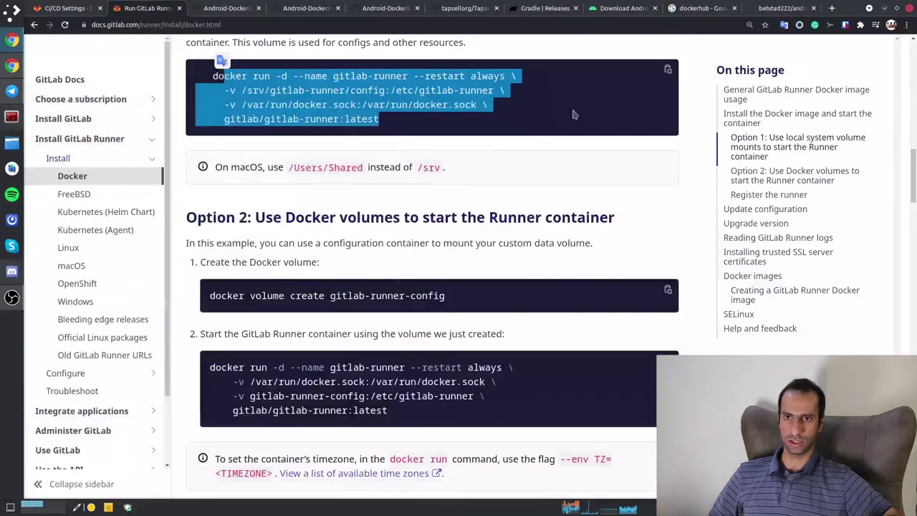
click(83, 7)
scroll(386, 210, up, 2)
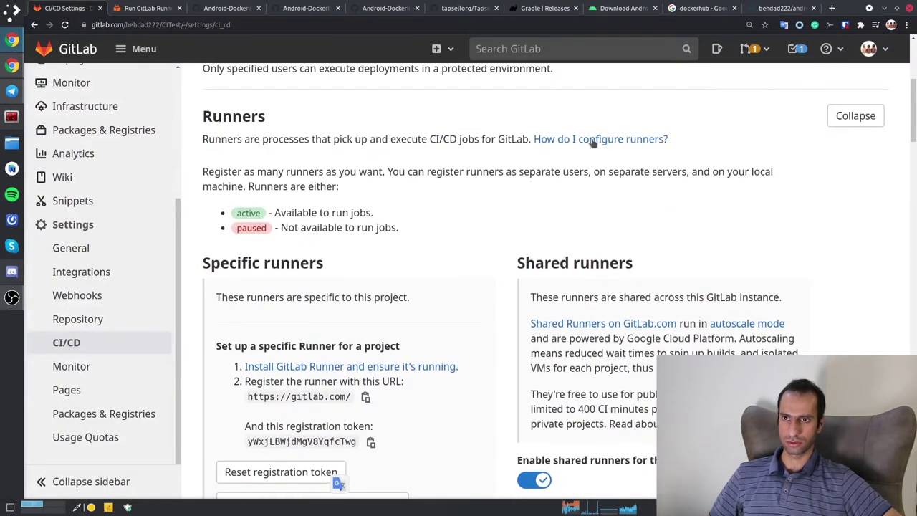
middle_click(612, 139)
click(220, 5)
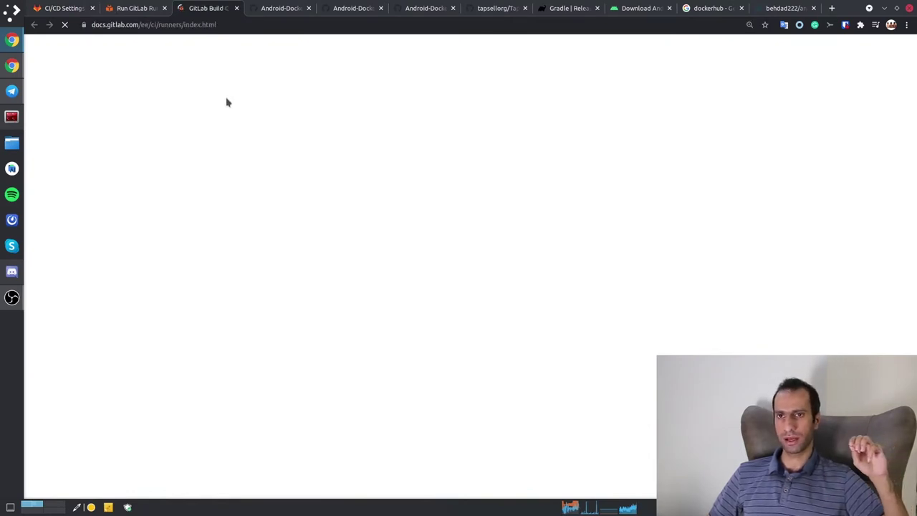
- Open the Linux runners page of the GitLab Build Cloud docs and review its sample config.toml for Google Cloud Platform
scroll(501, 175, down, 3)
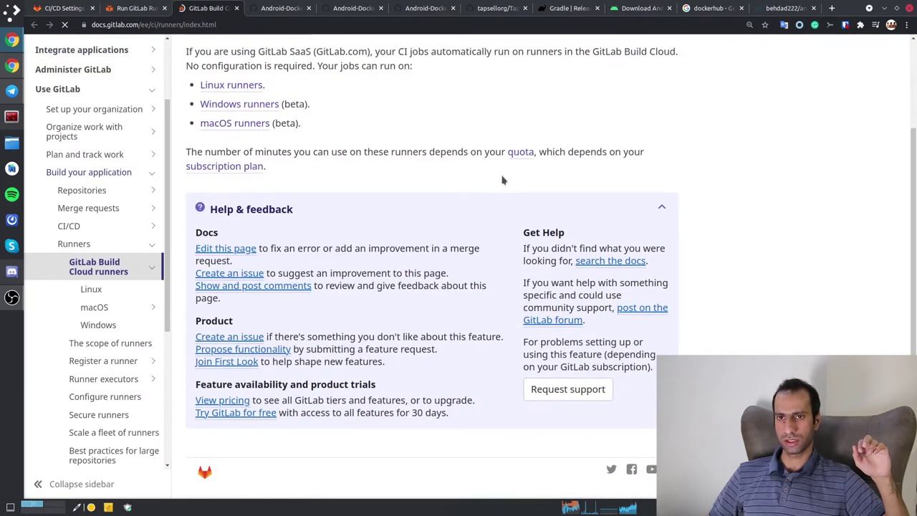
scroll(319, 173, up, 3)
click(222, 147)
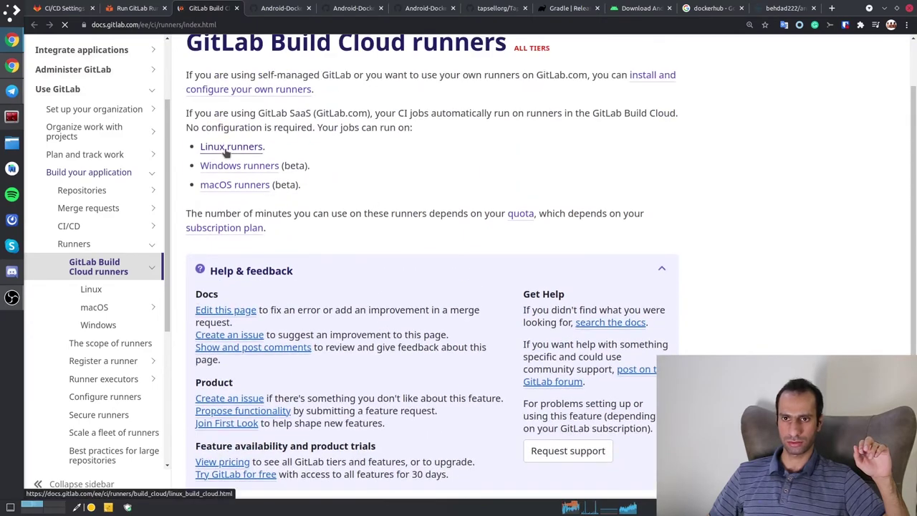
scroll(358, 122, down, 10)
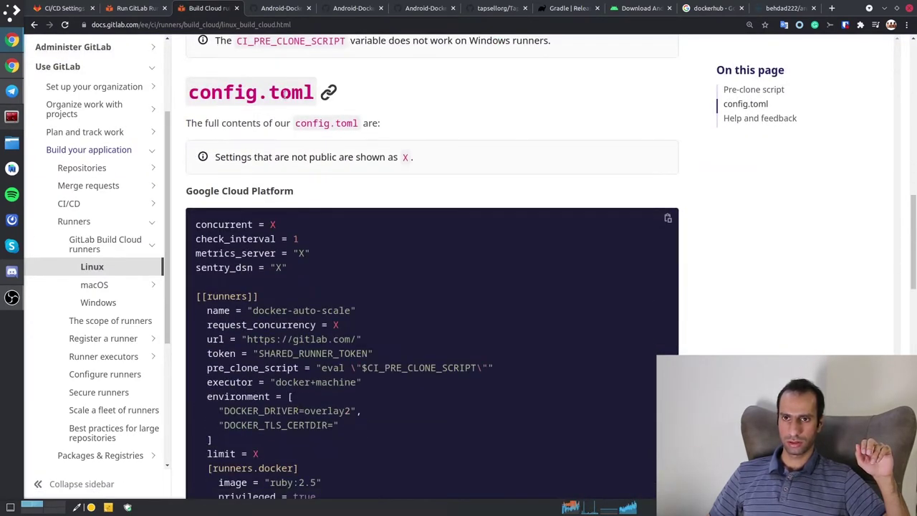
drag(301, 91, 267, 92)
scroll(430, 287, down, 2)
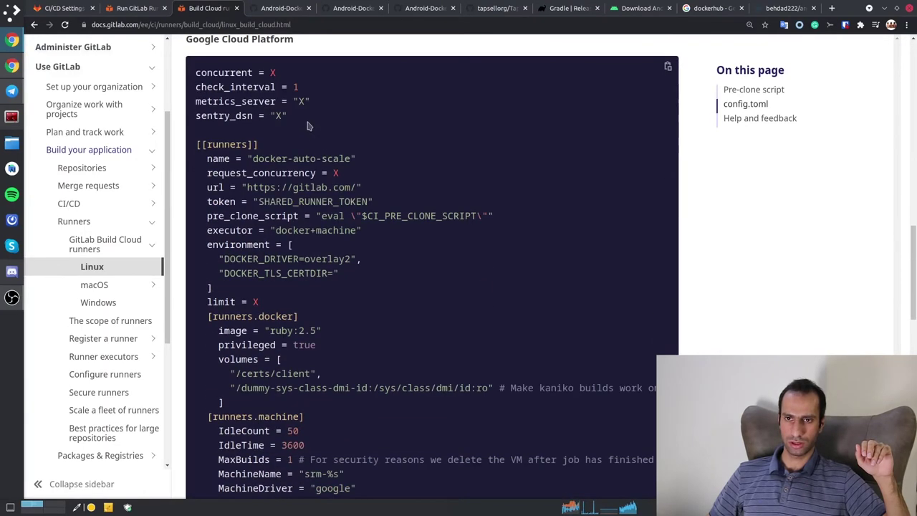
drag(281, 202, 284, 259)
scroll(428, 402, down, 10)
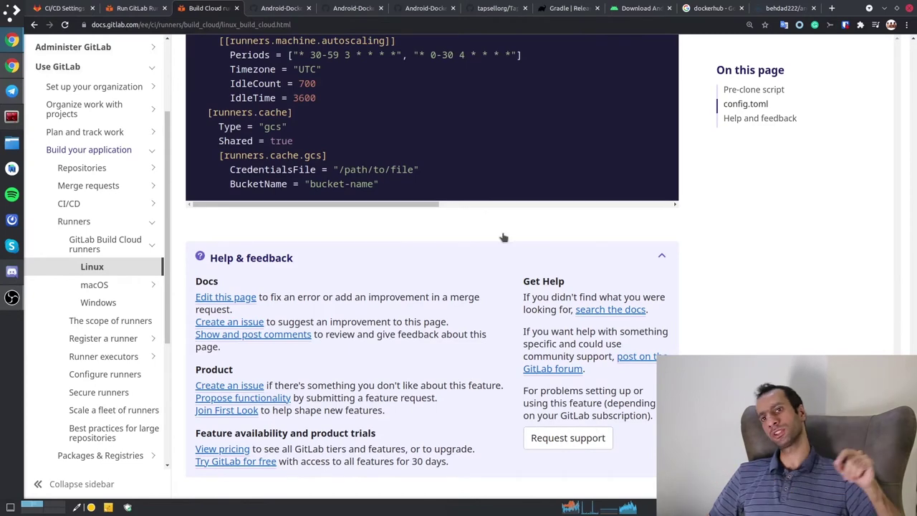
- Return to the browser and close the Linux build cloud runners documentation tab
key(super+d)
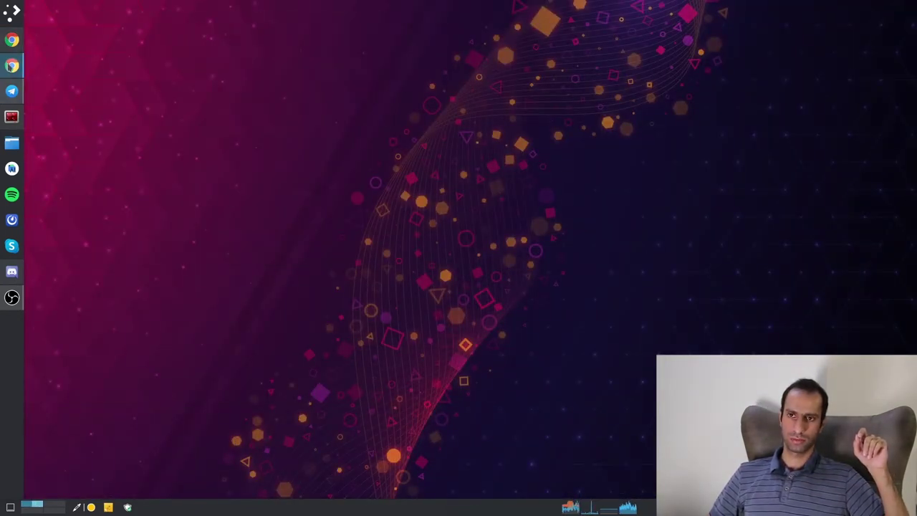
click(15, 44)
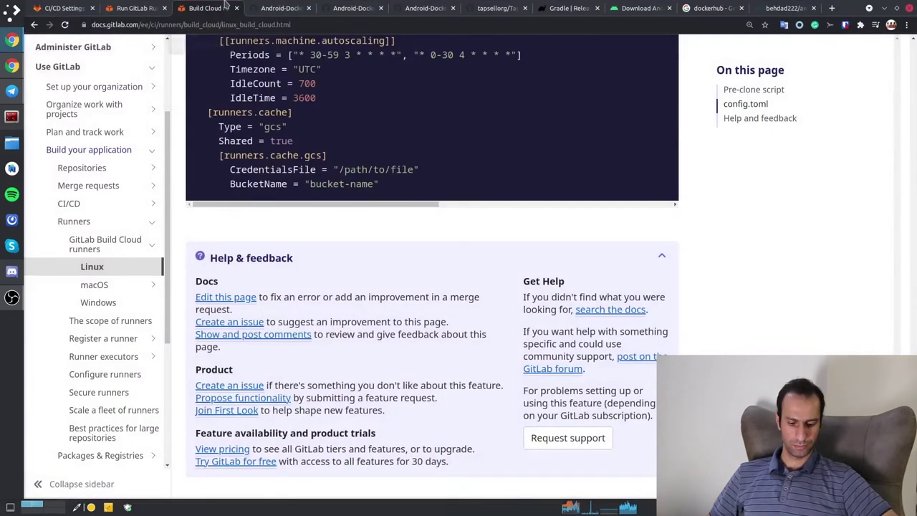
click(177, 7)
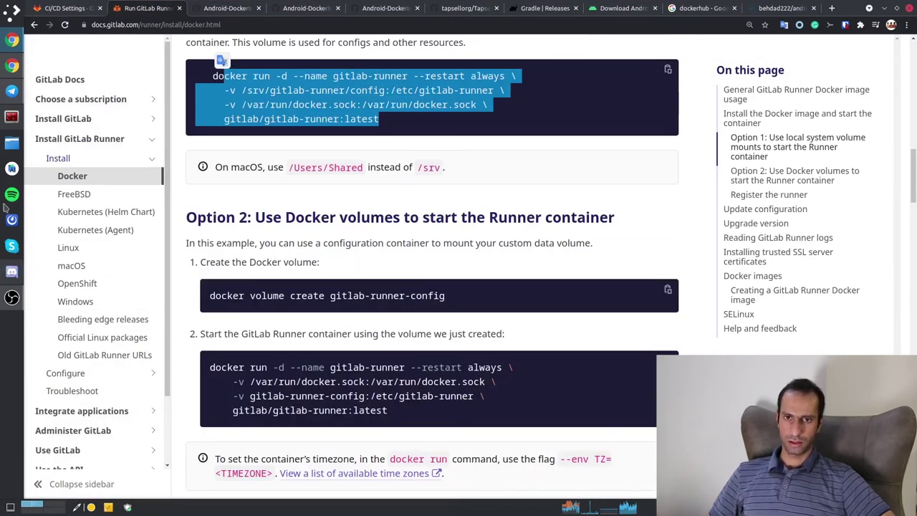
- Switch to the terminal and check the gitlab-runner and gitlab-runner1 names in the container list
click(11, 116)
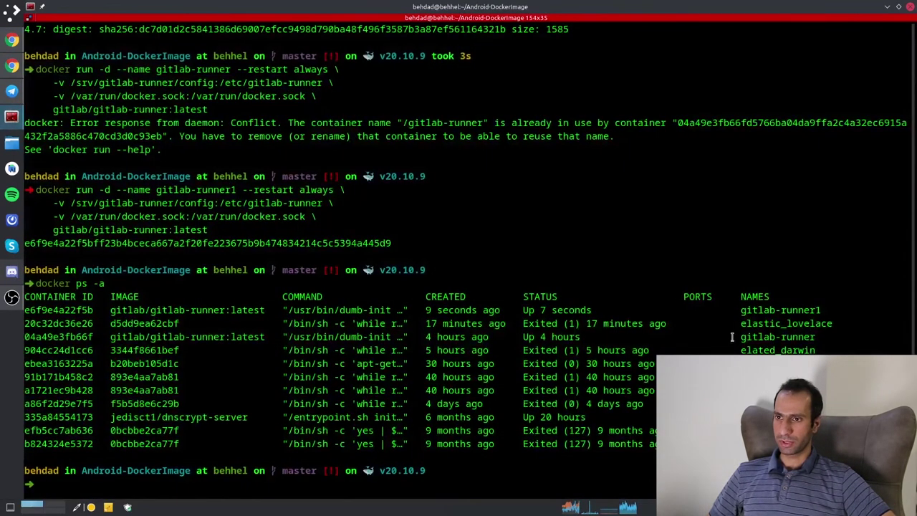
drag(744, 337, 806, 337)
drag(764, 310, 749, 336)
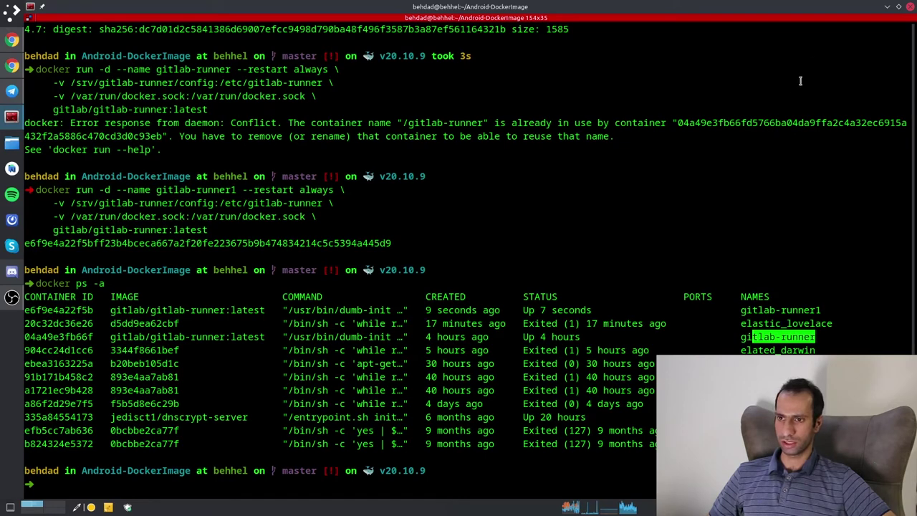
click(589, 231)
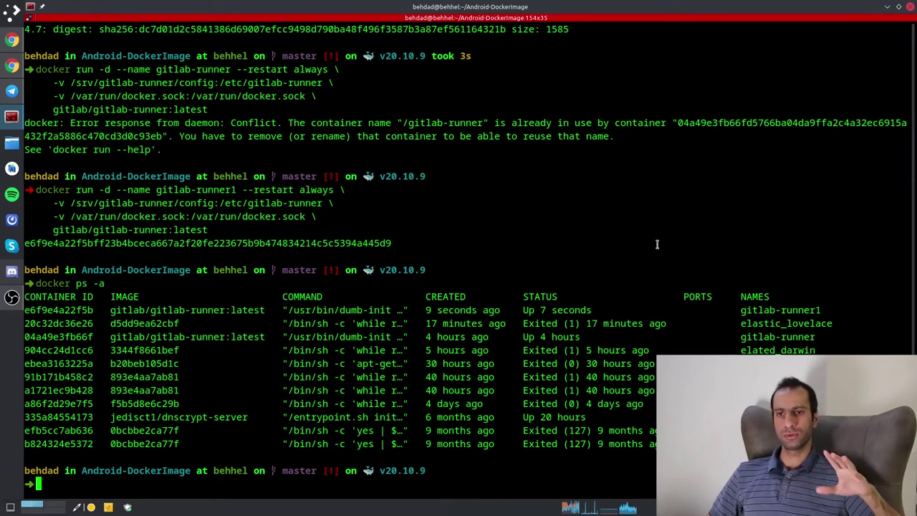
double_click(43, 473)
click(378, 394)
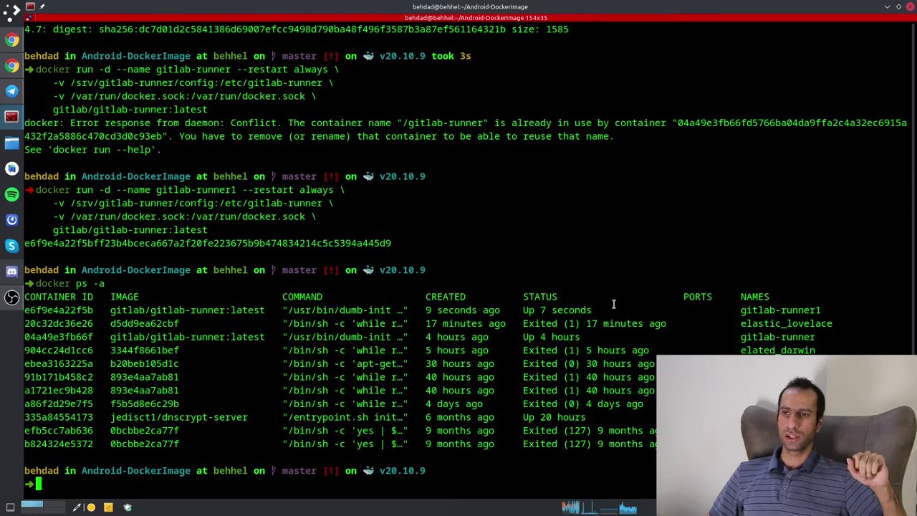
- Switch back to the browser's CITest CI/CD settings and read the Runners introduction and the specific runner setup instructions
click(12, 43)
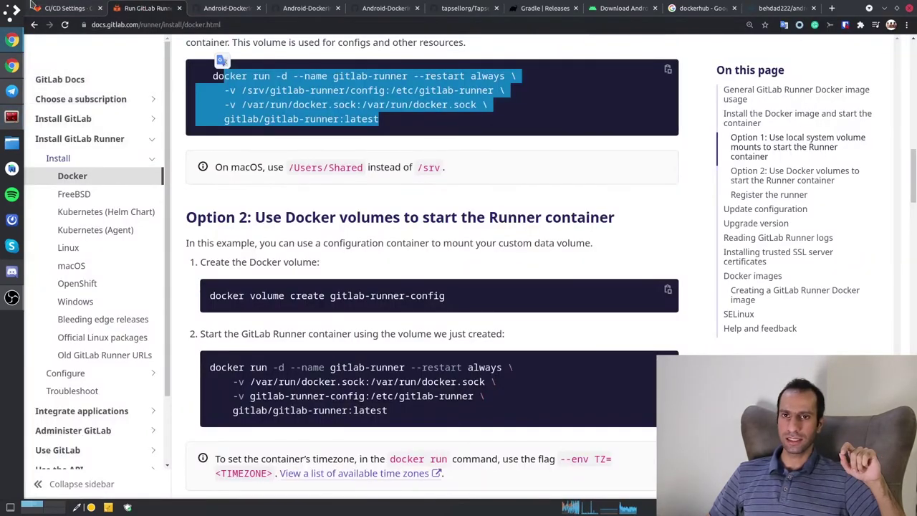
click(64, 9)
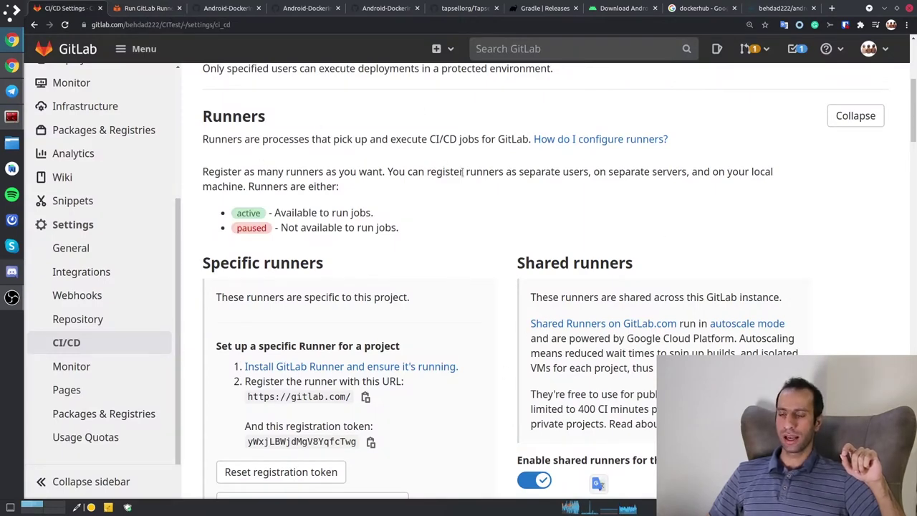
drag(463, 171, 314, 172)
scroll(323, 285, down, 2)
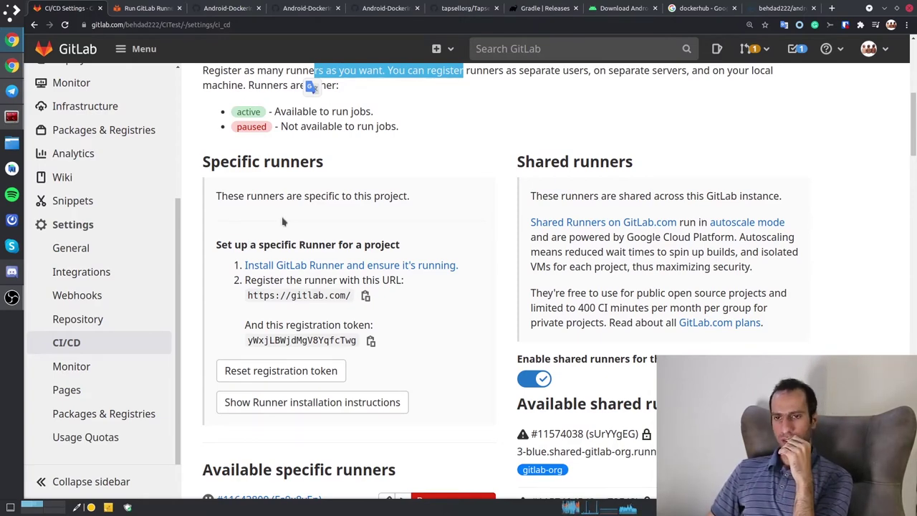
scroll(283, 222, down, 1)
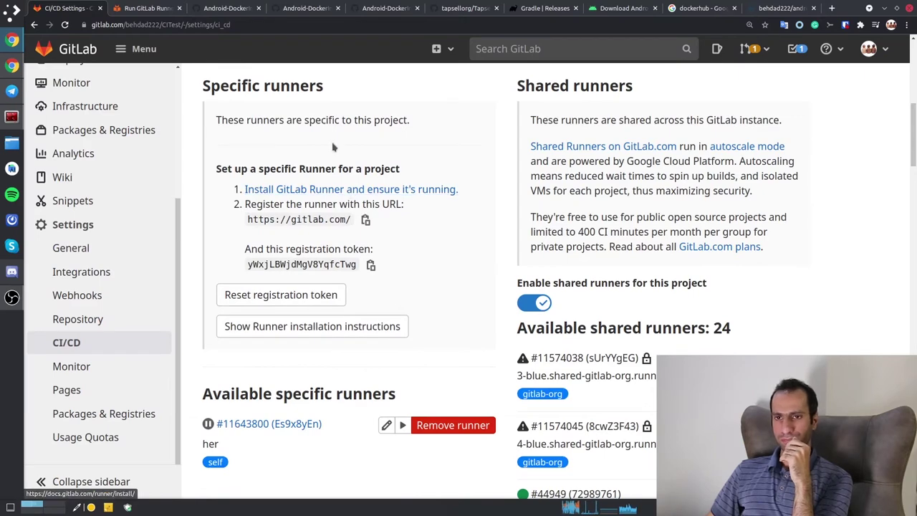
scroll(332, 147, up, 1)
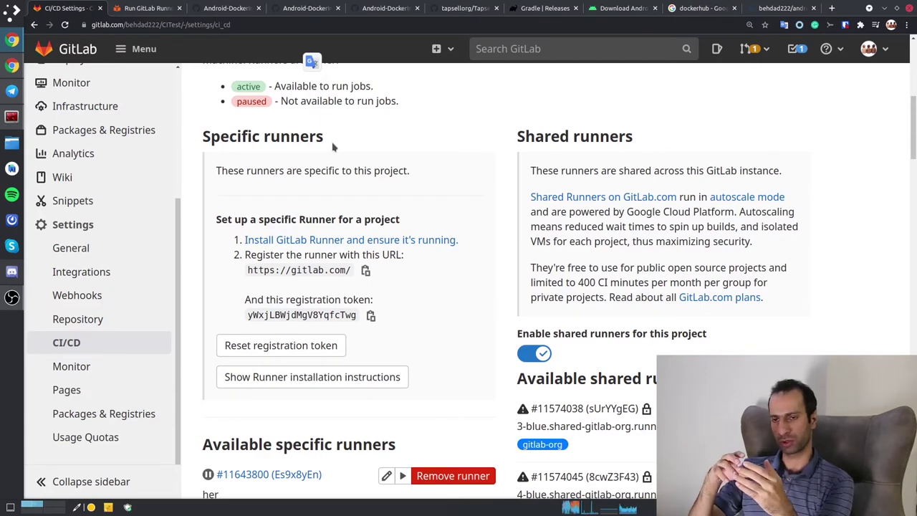
- Examine the project's runner entry tagged self under Available specific runners
scroll(248, 278, down, 3)
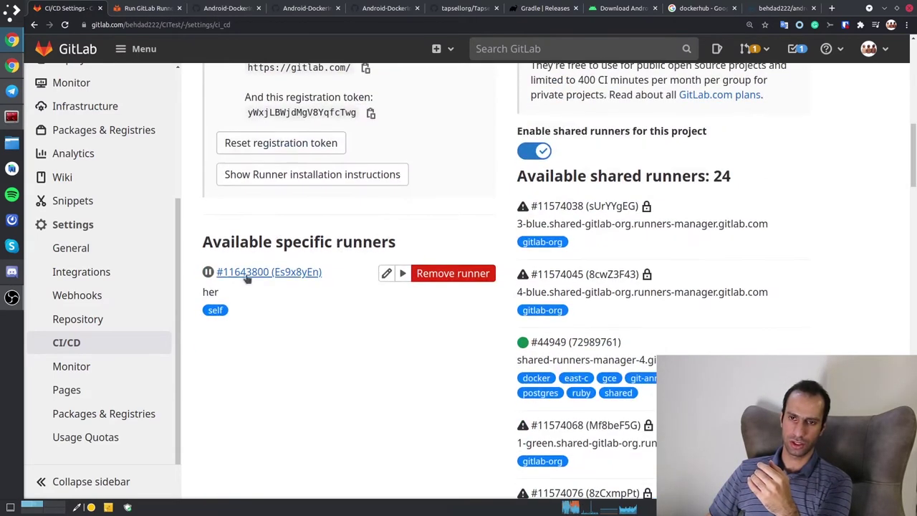
drag(220, 243, 258, 244)
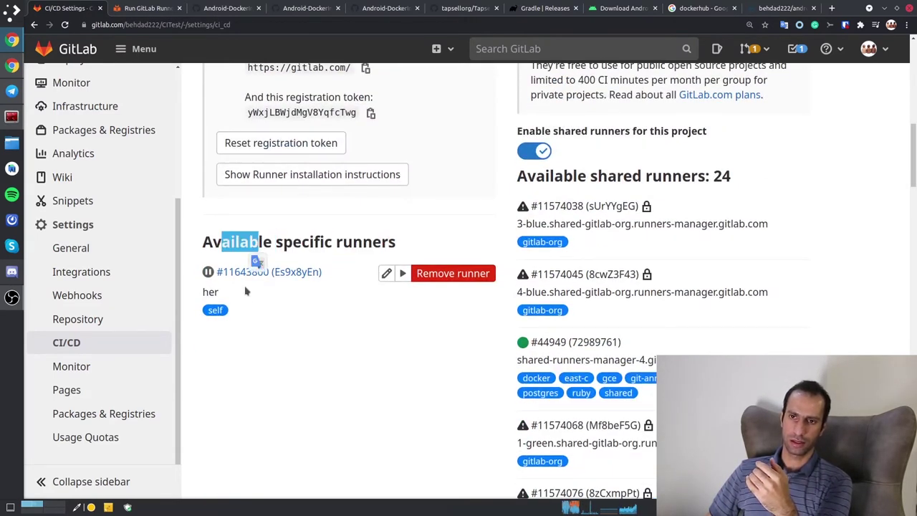
click(300, 304)
drag(221, 295, 210, 242)
click(344, 354)
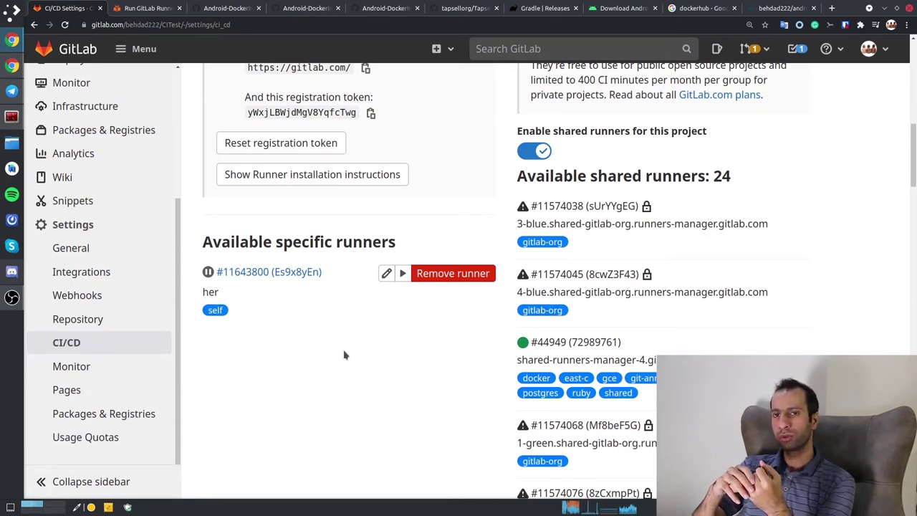
- Leave the CI/CD settings for the GitLab projects dashboard, glance at the Docker runner install docs, and open the CITest project
scroll(337, 351, up, 3)
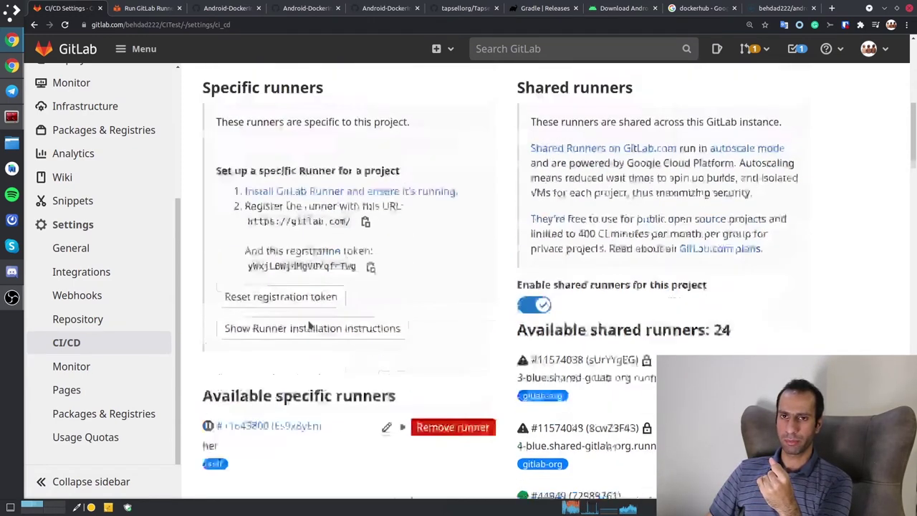
scroll(286, 114, up, 5)
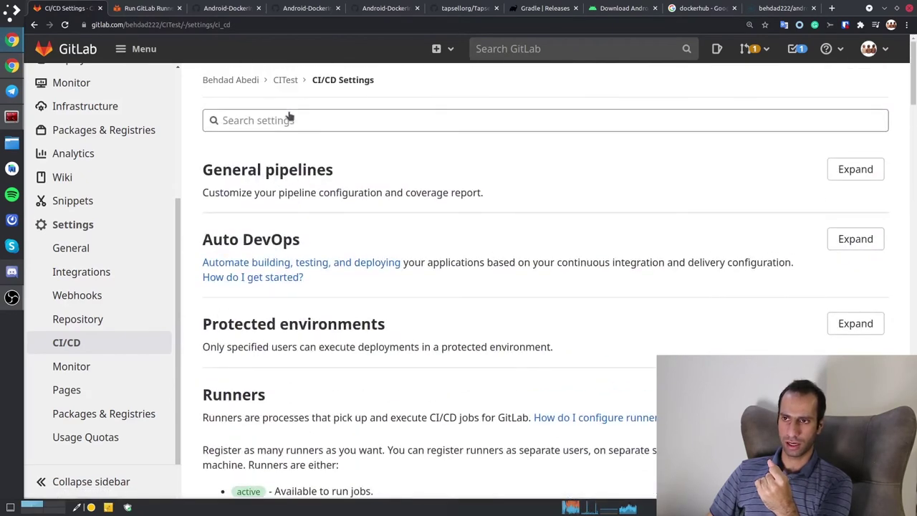
mouse_move(123, 139)
scroll(123, 138, up, 3)
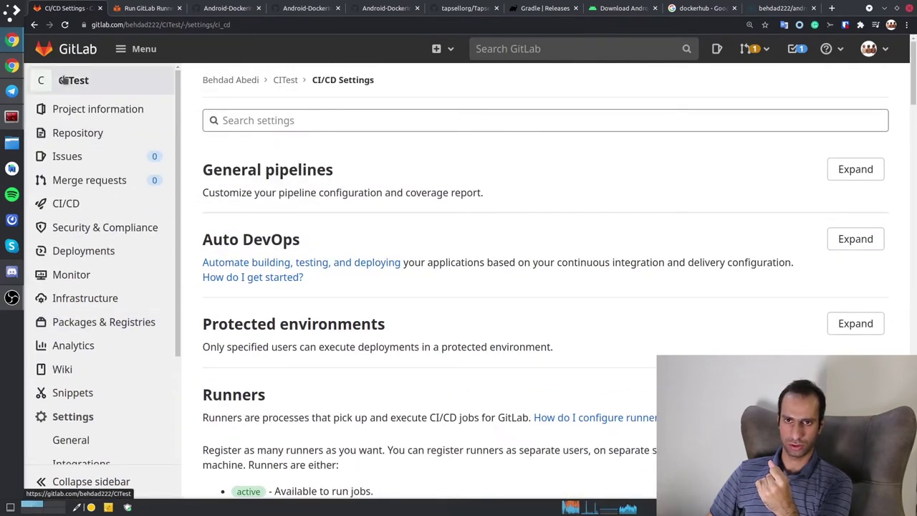
click(66, 50)
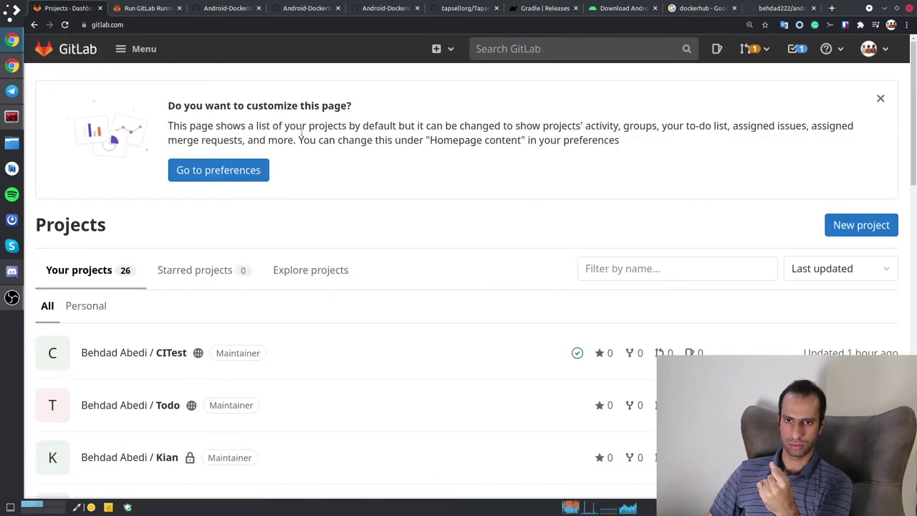
click(168, 8)
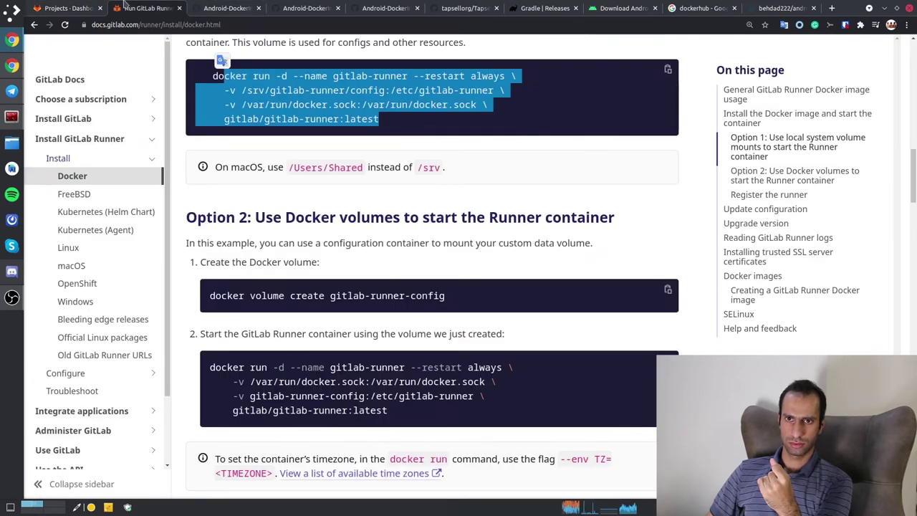
click(94, 7)
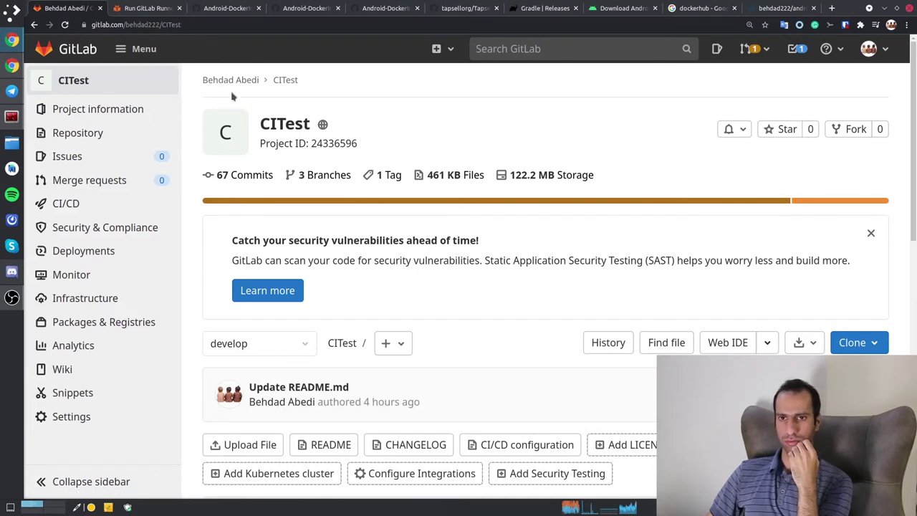
- Open the list of your own GitLab groups
click(122, 54)
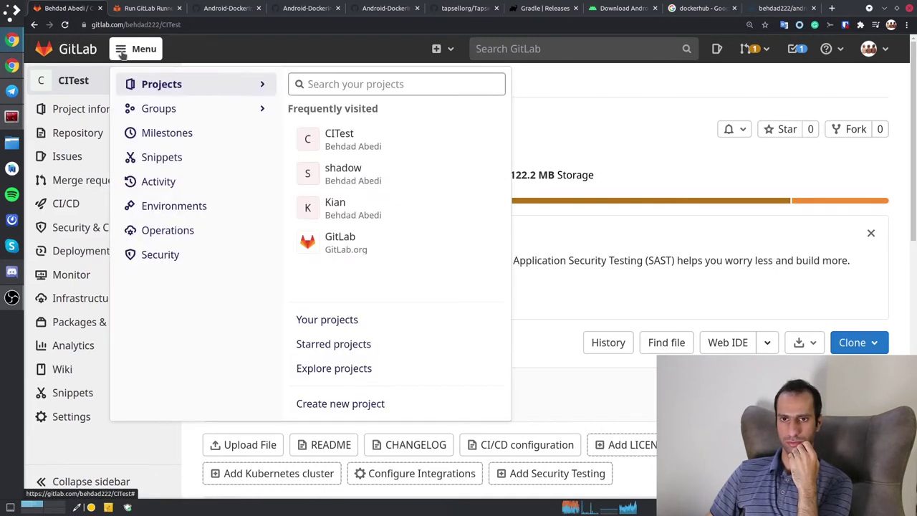
click(167, 111)
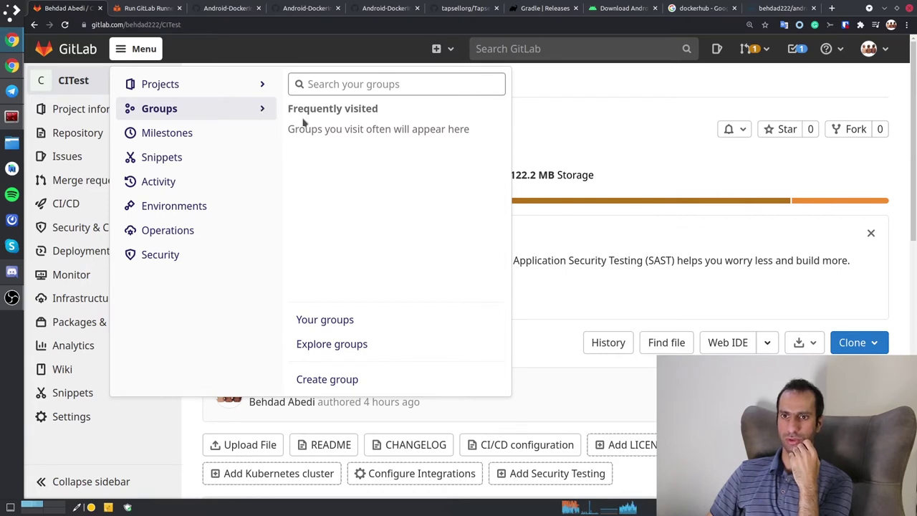
click(334, 324)
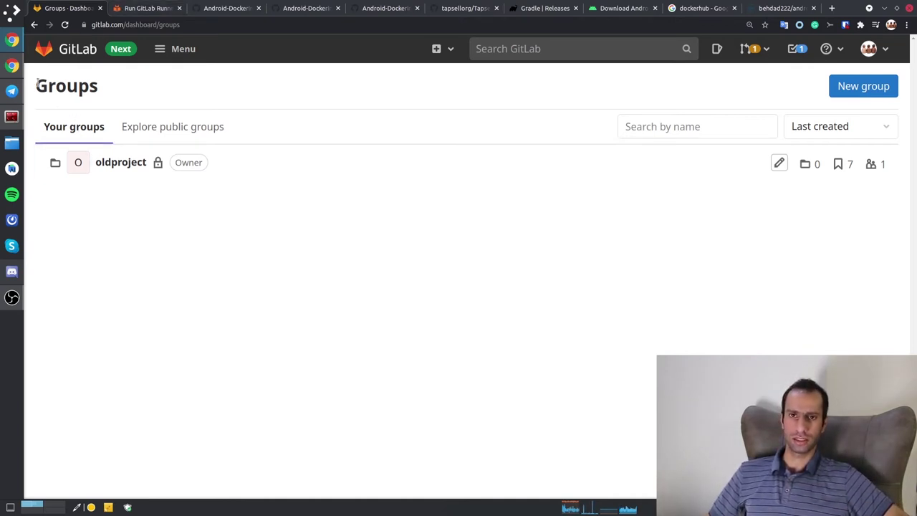
- Return to the GitLab projects dashboard and open the CITest project
click(43, 48)
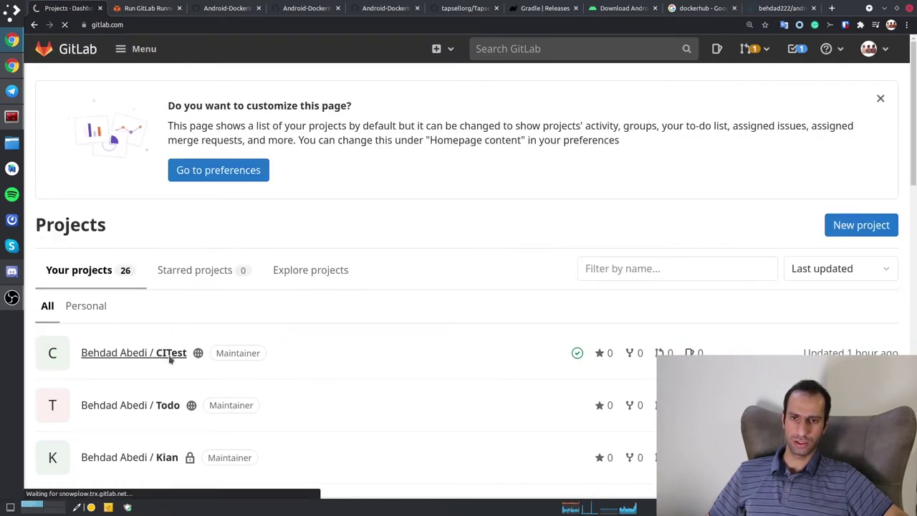
click(171, 360)
scroll(115, 358, down, 1)
mouse_move(106, 300)
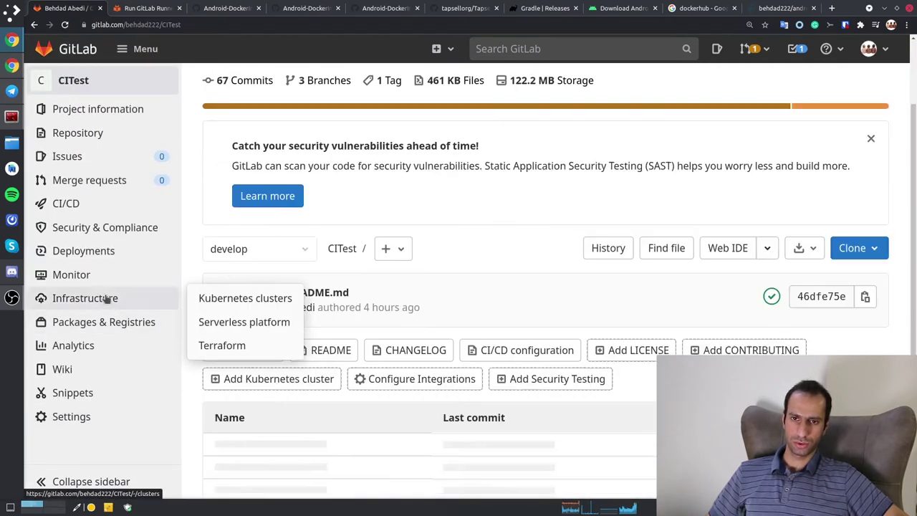
scroll(107, 297, down, 2)
- Open CITest's CI/CD settings and expand the Runners section to show the available specific runners
mouse_move(110, 421)
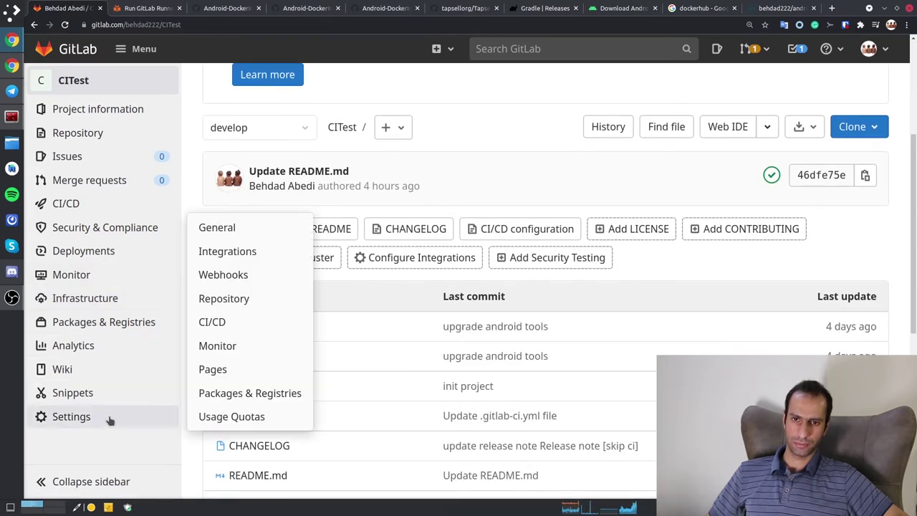
click(252, 329)
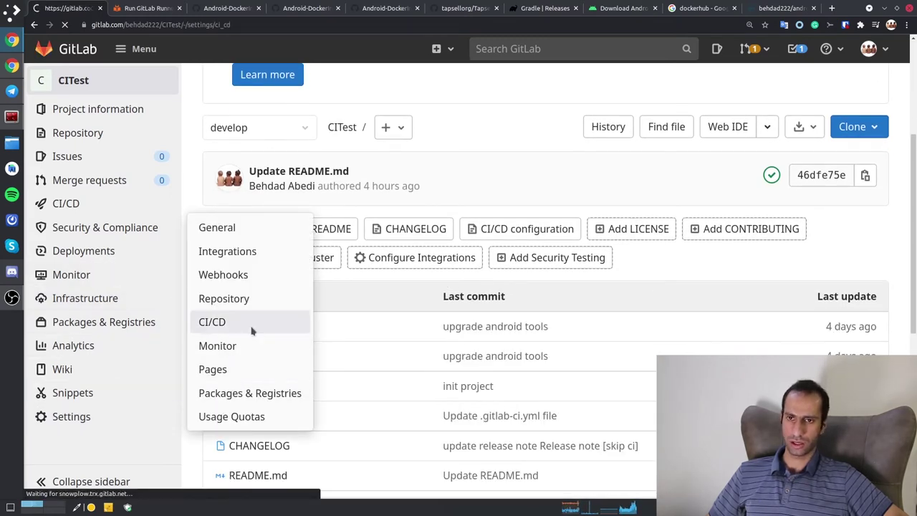
scroll(501, 235, down, 2)
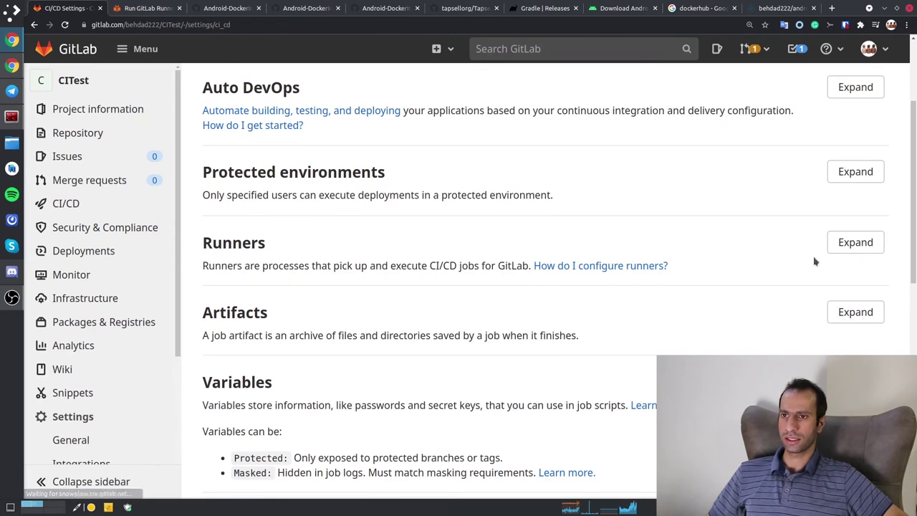
click(855, 242)
scroll(716, 301, down, 10)
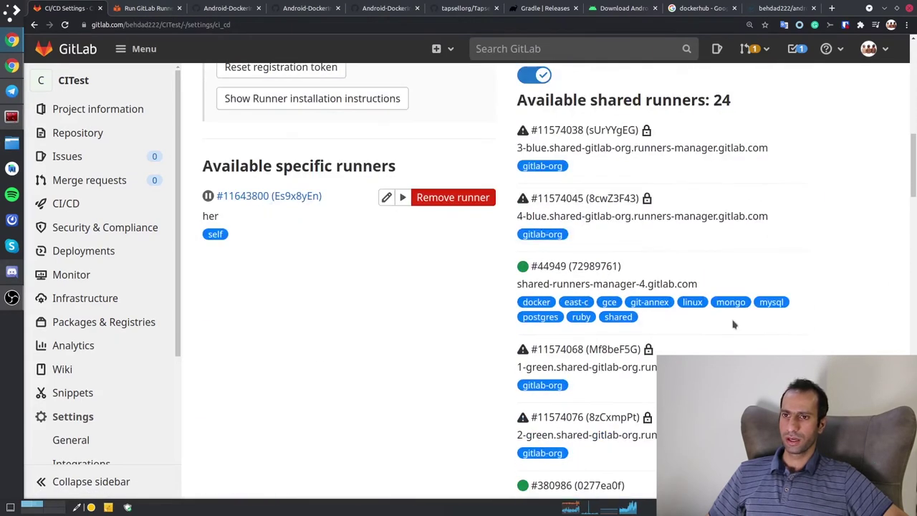
- Examine the available shared runners and their tags, along with the specific runner setup, in CITest's Runners section
drag(717, 441, 705, 163)
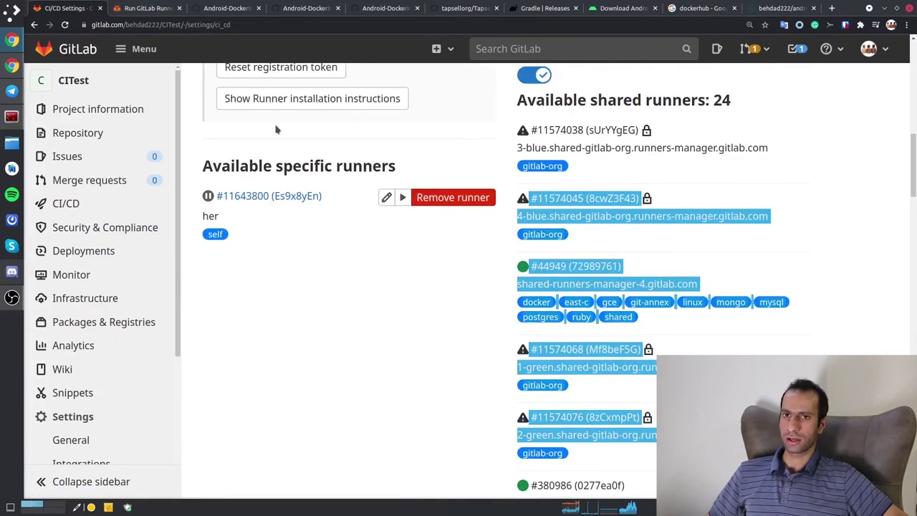
drag(92, 24, 163, 71)
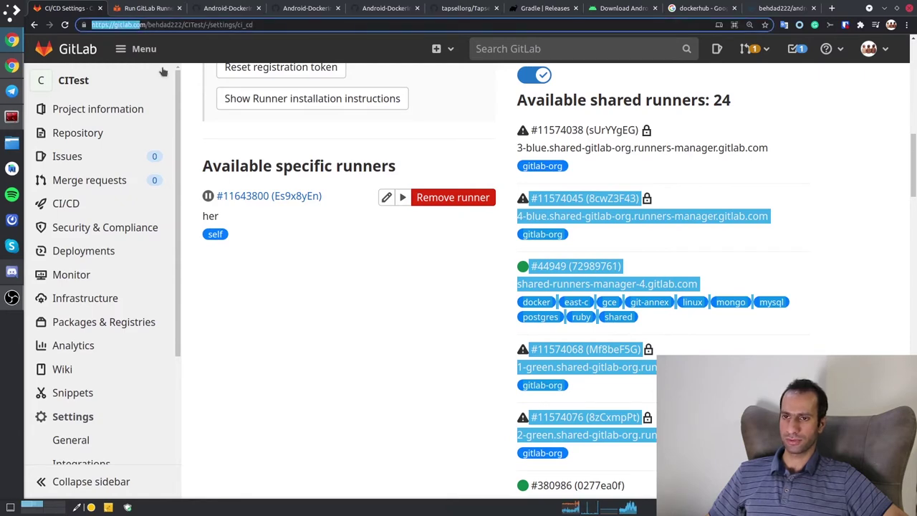
scroll(758, 256, down, 9)
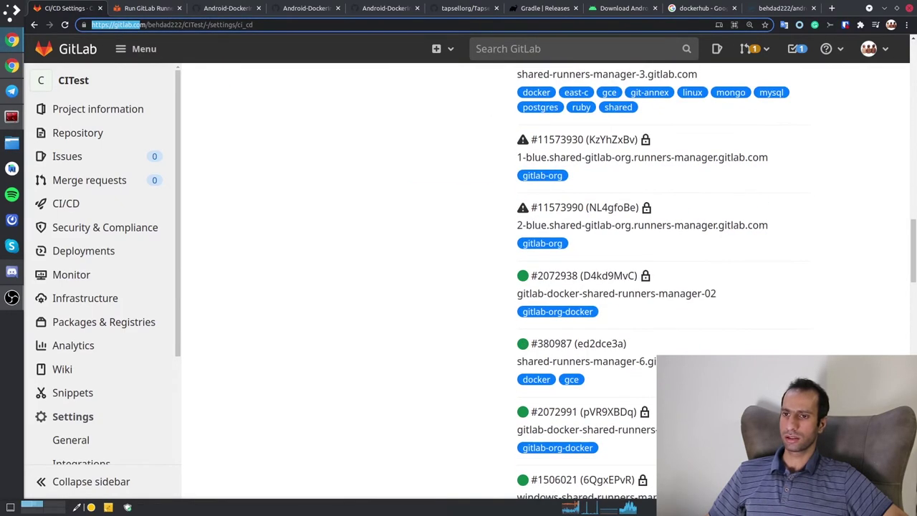
scroll(757, 256, down, 3)
drag(717, 438, 794, 235)
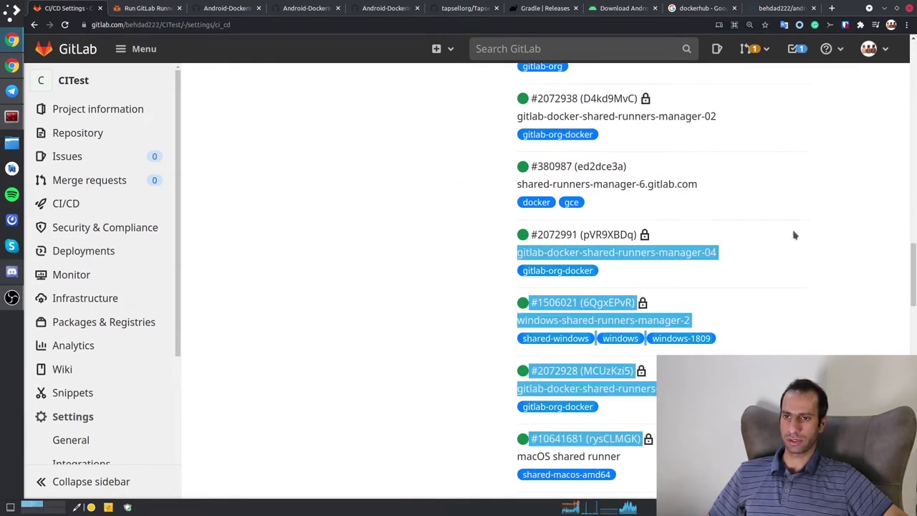
click(848, 268)
drag(717, 439, 751, 183)
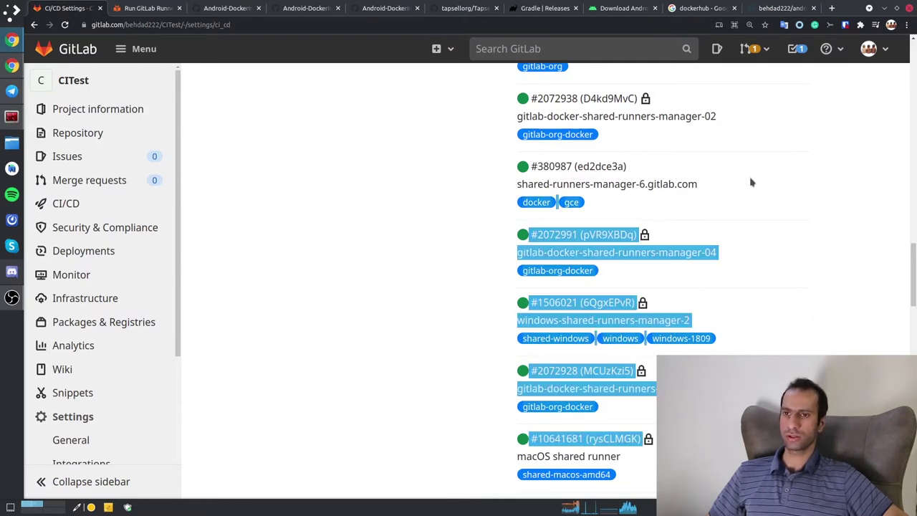
click(273, 253)
scroll(546, 265, up, 5)
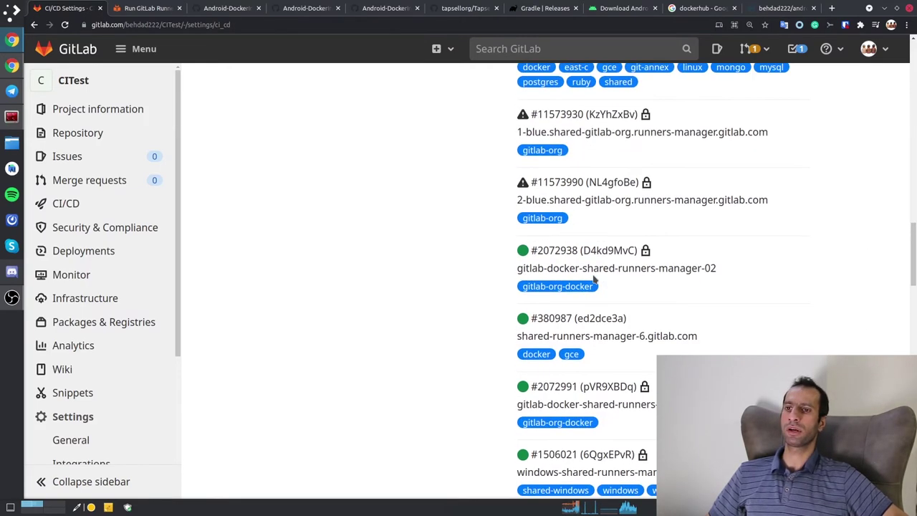
scroll(349, 280, up, 10)
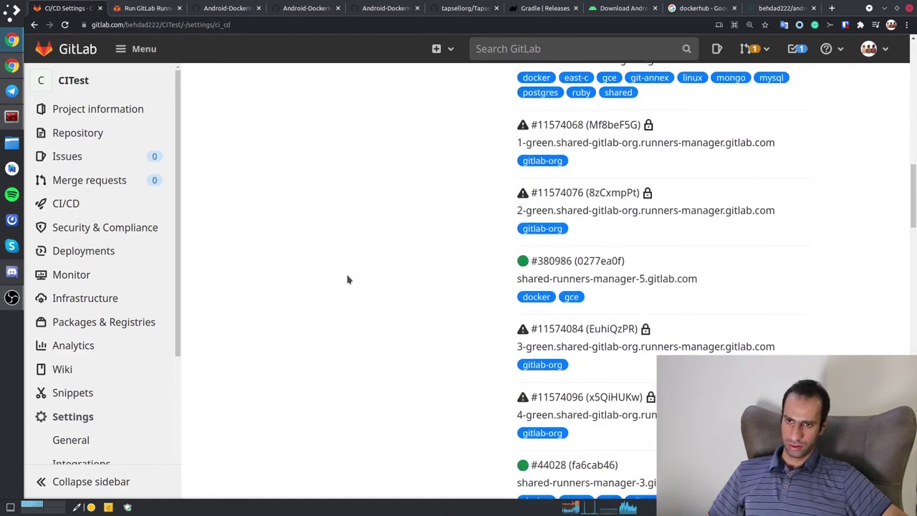
scroll(350, 280, up, 3)
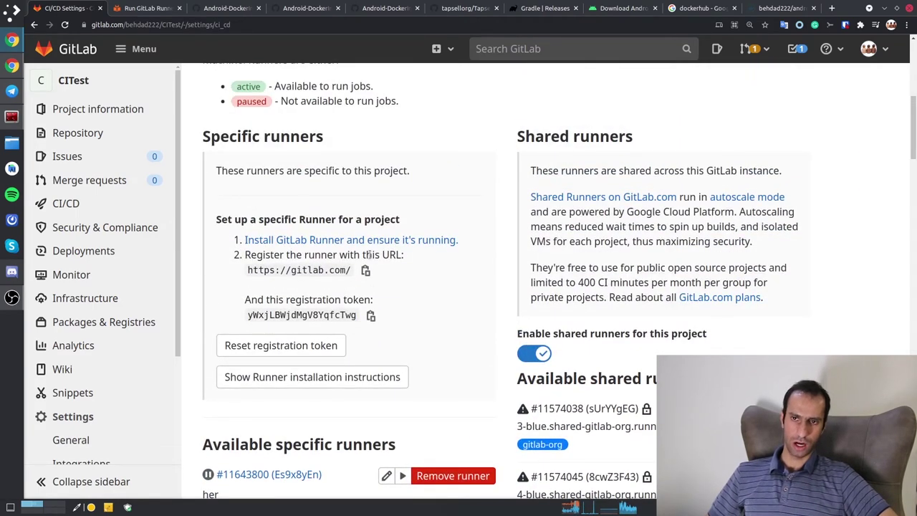
scroll(301, 262, down, 3)
scroll(389, 307, up, 3)
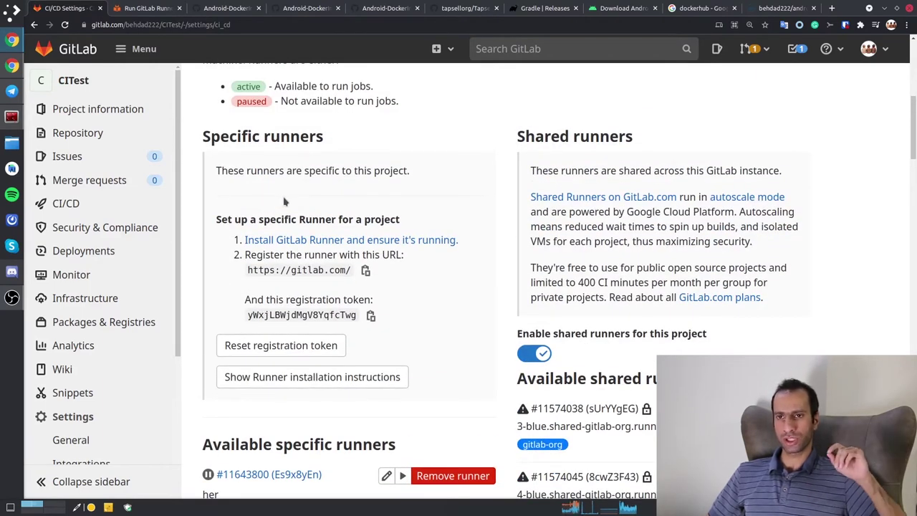
- Review the Docker runner install docs, covering general image usage and the two volume options for starting the container
click(147, 8)
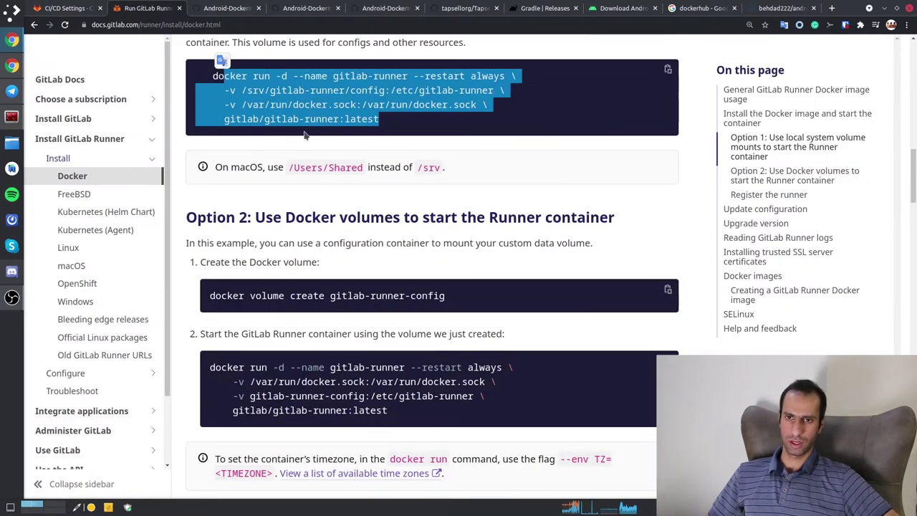
scroll(418, 240, down, 2)
scroll(417, 240, up, 2)
scroll(417, 240, up, 5)
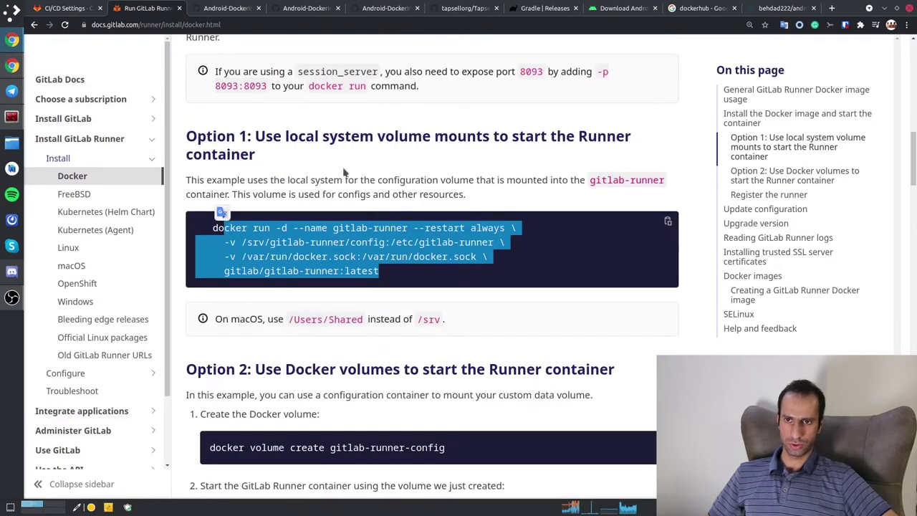
scroll(351, 216, up, 1)
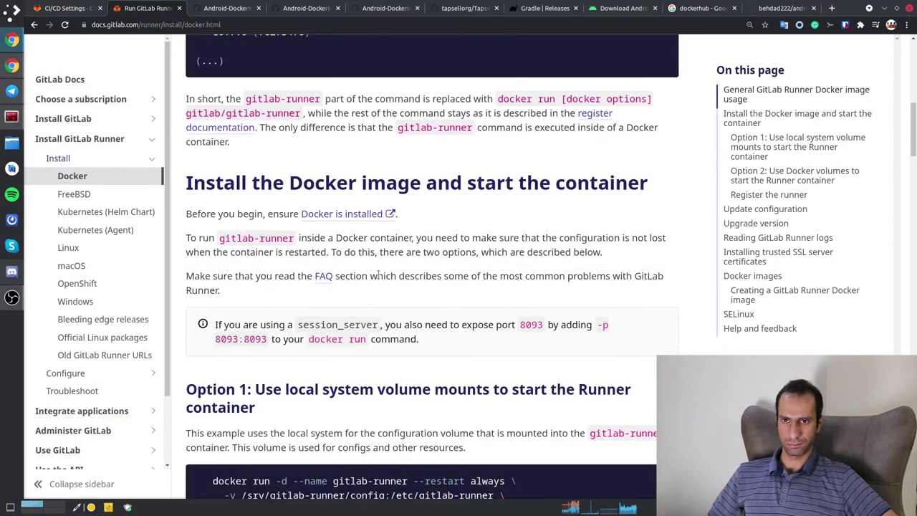
scroll(377, 275, up, 2)
scroll(377, 275, up, 4)
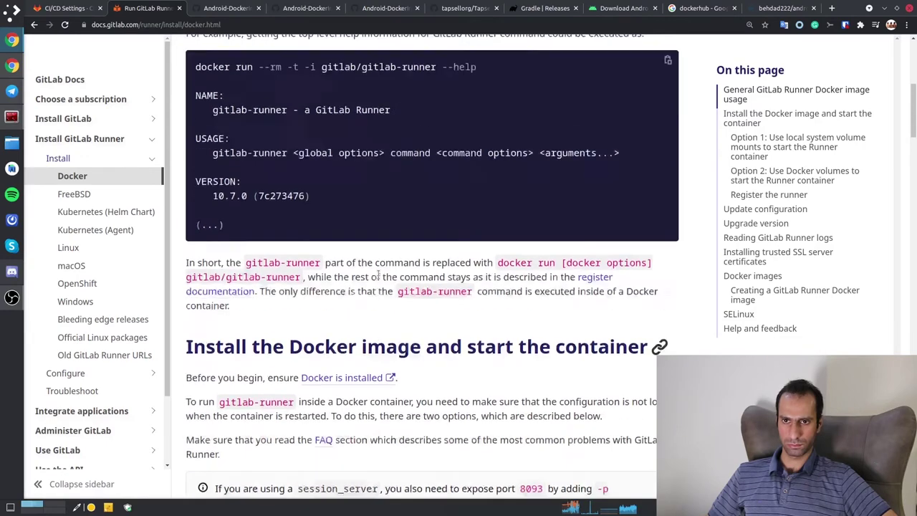
scroll(378, 275, down, 7)
scroll(377, 274, down, 6)
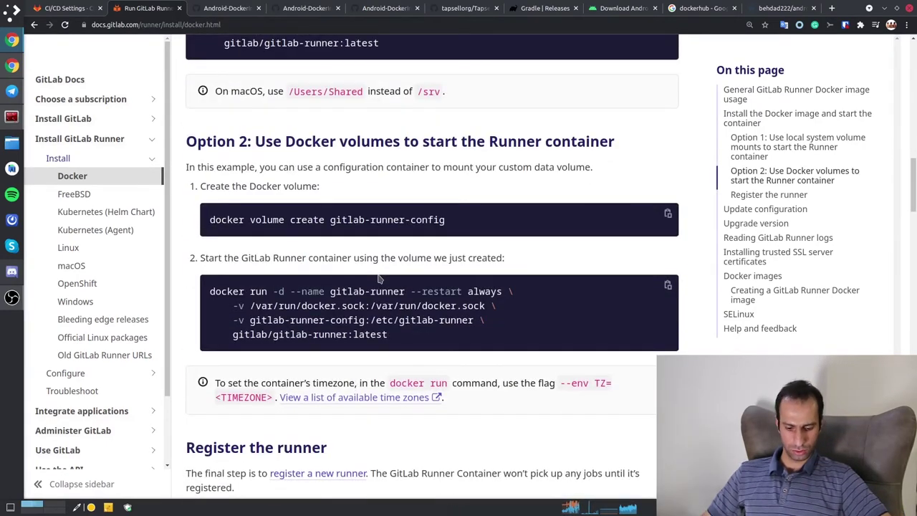
- Search the Docker install page for "regis", open the "register a new runner" docs in a new tab and switch to it
key(ctrl+f)
text(regis)
key(Return)
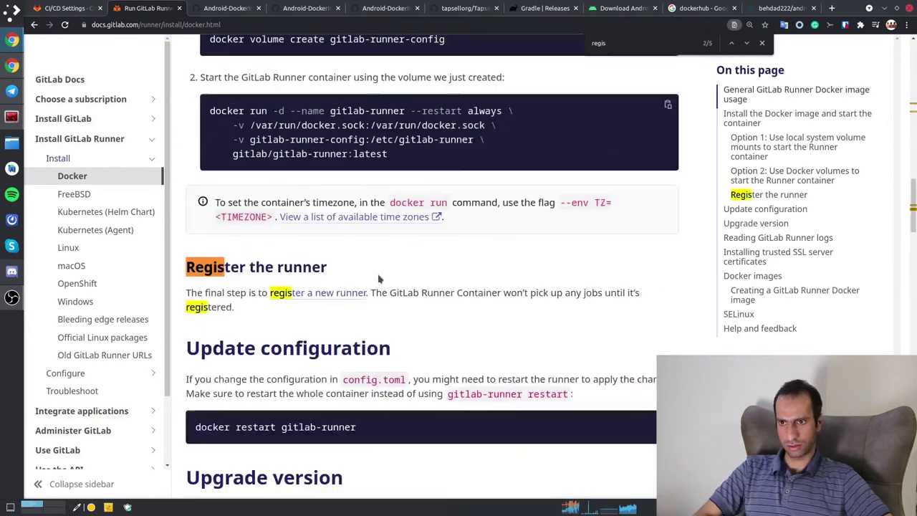
middle_click(340, 294)
scroll(387, 290, up, 3)
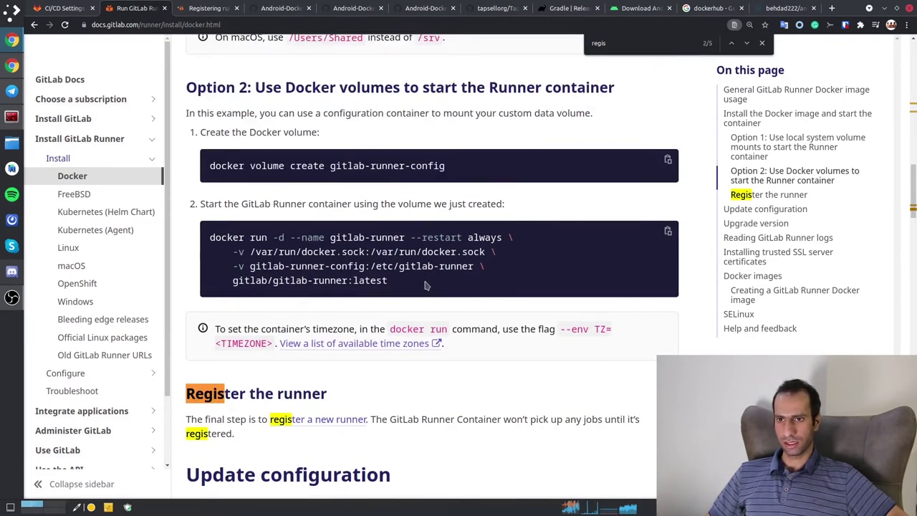
drag(385, 277, 296, 248)
scroll(440, 310, down, 3)
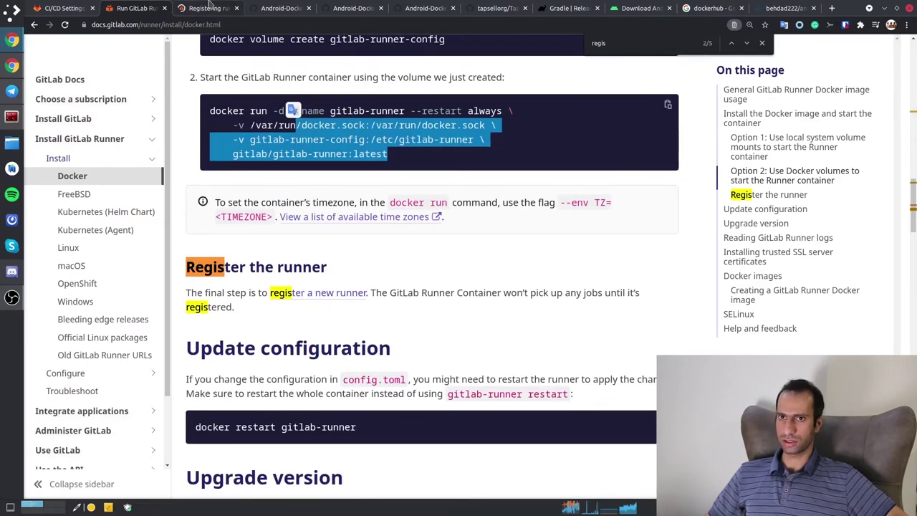
key(ctrl+Tab)
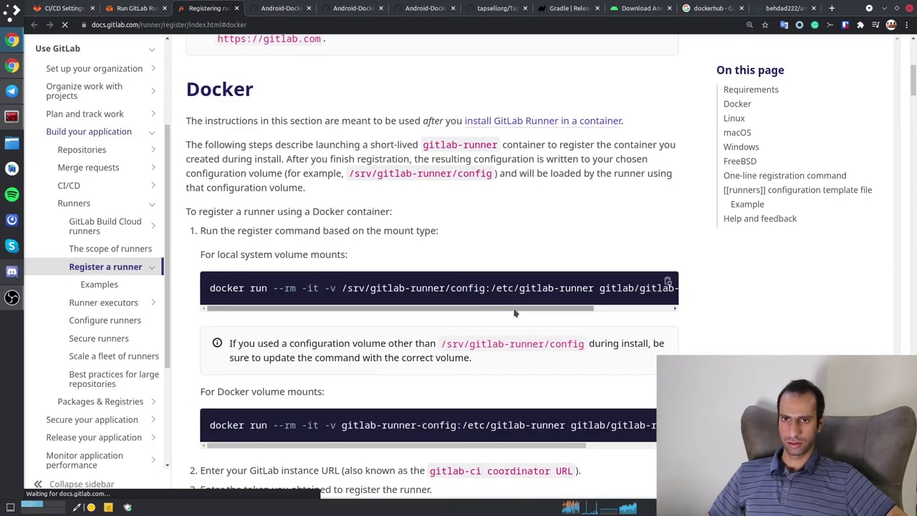
- Compare the Docker register commands for local system volume mounts and Docker volume mounts
triple_click(312, 288)
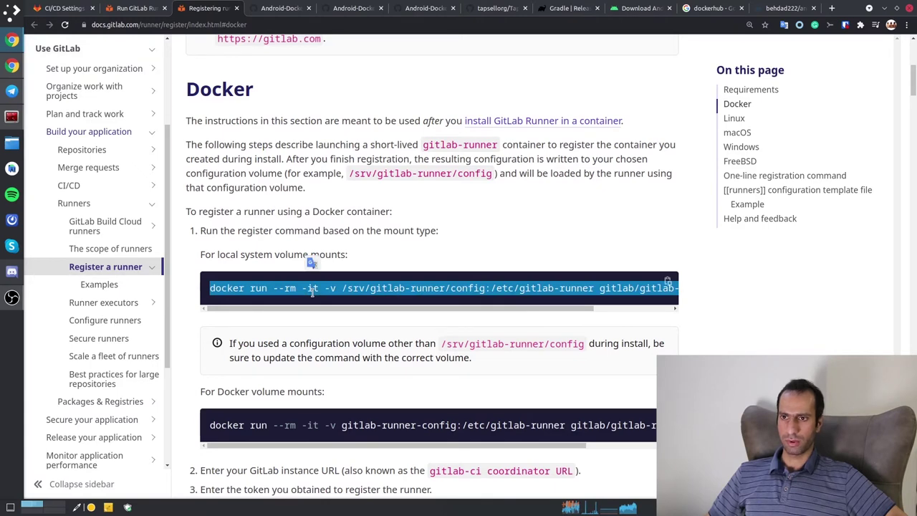
scroll(308, 244, down, 2)
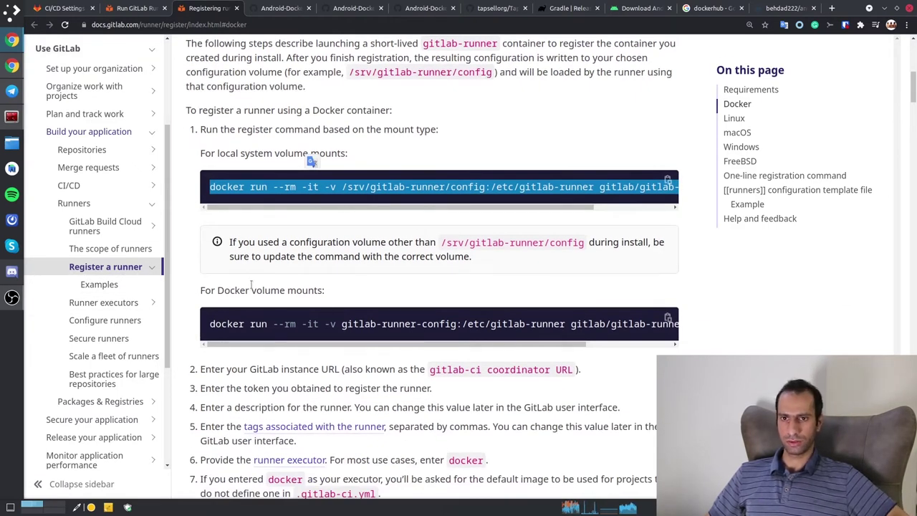
drag(315, 290, 225, 290)
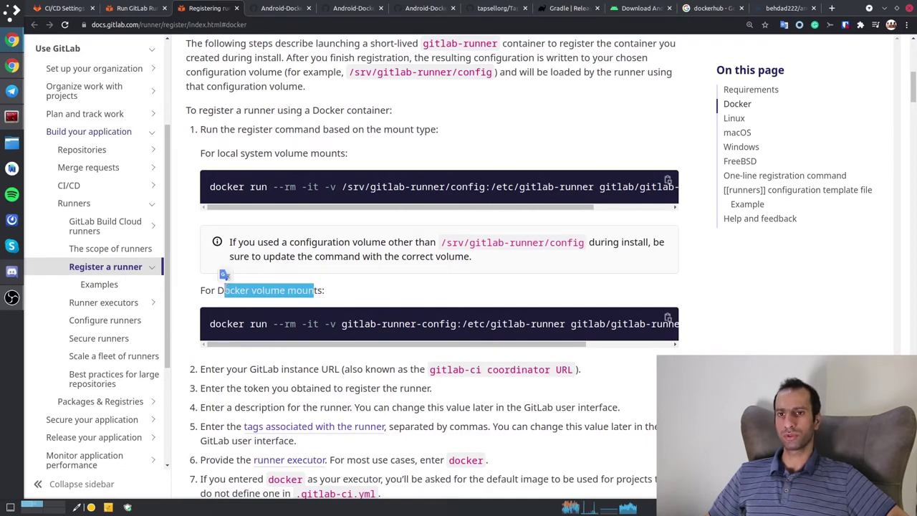
click(336, 293)
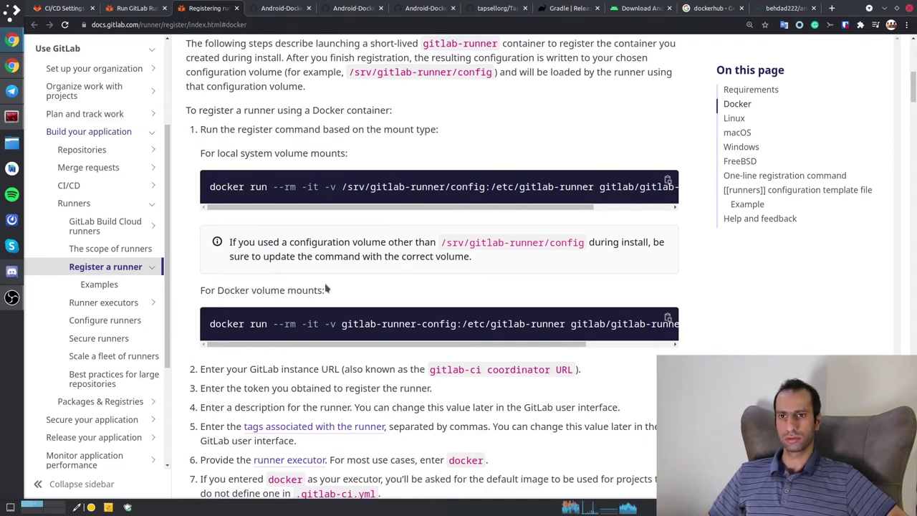
drag(336, 158, 242, 163)
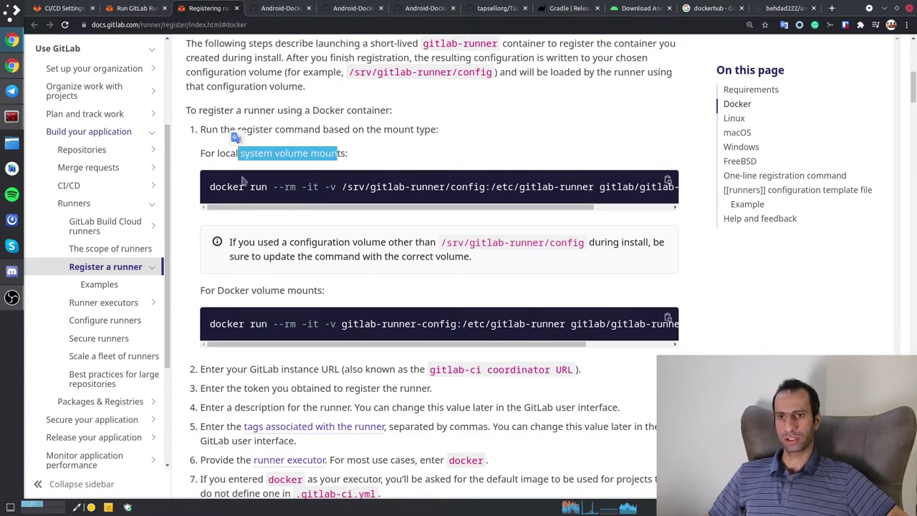
double_click(231, 153)
click(223, 294)
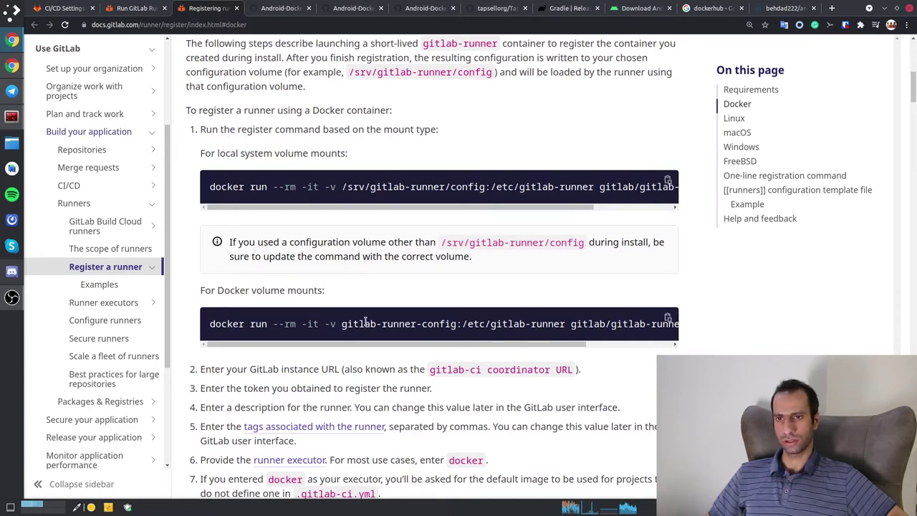
drag(246, 324, 398, 324)
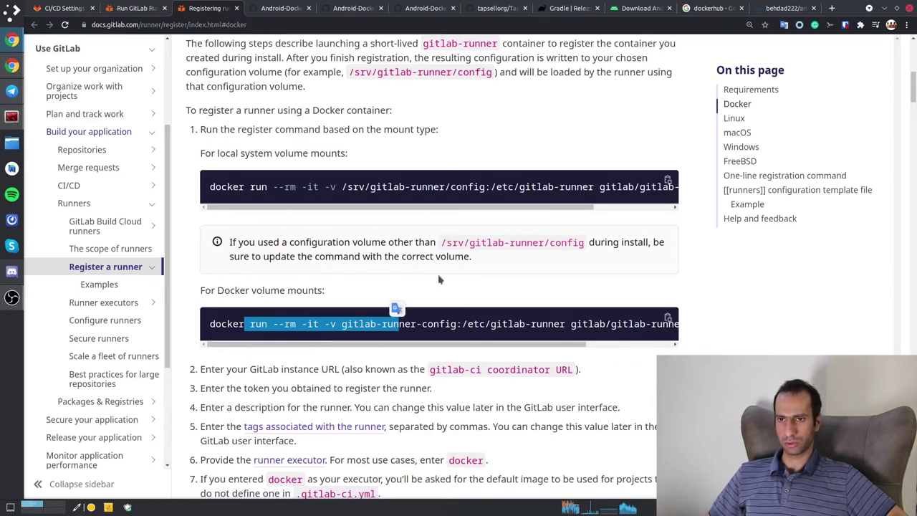
- Read the Docker registration instruction on entering the GitLab instance URL after running the register command
scroll(339, 233, down, 2)
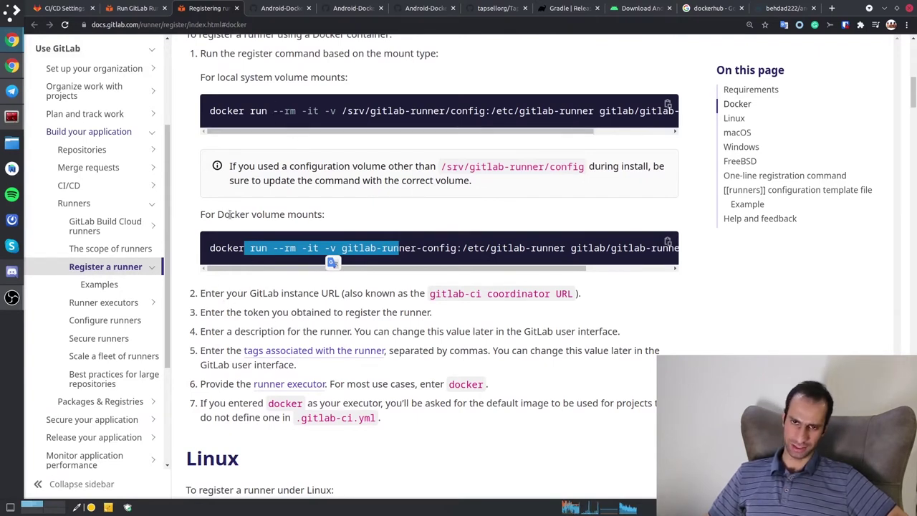
click(252, 289)
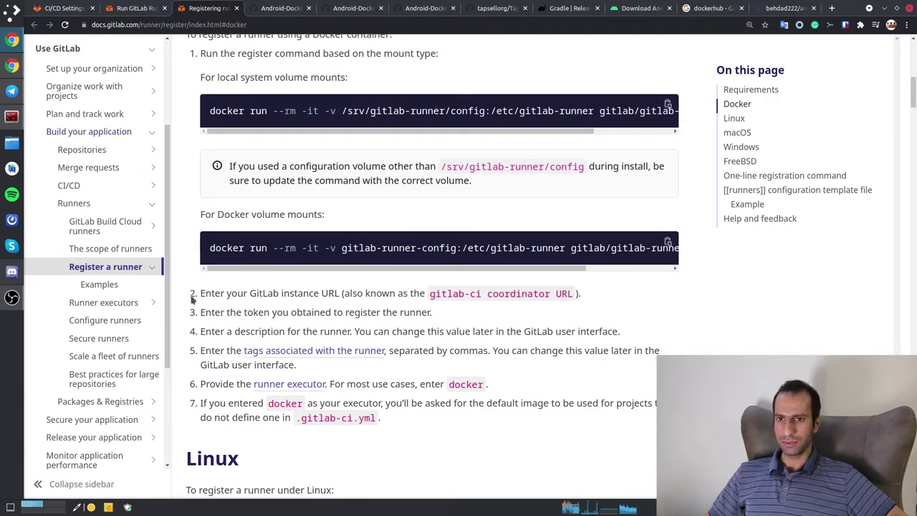
drag(194, 295, 366, 294)
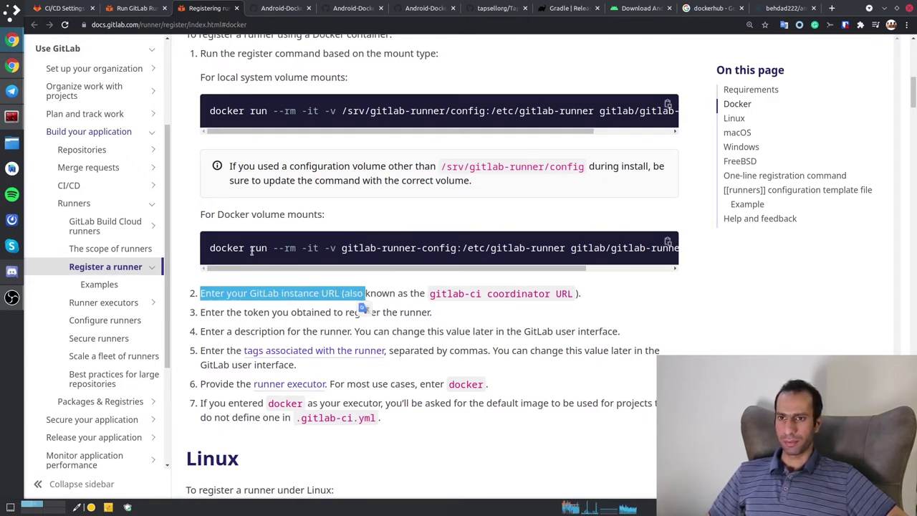
drag(252, 251, 404, 249)
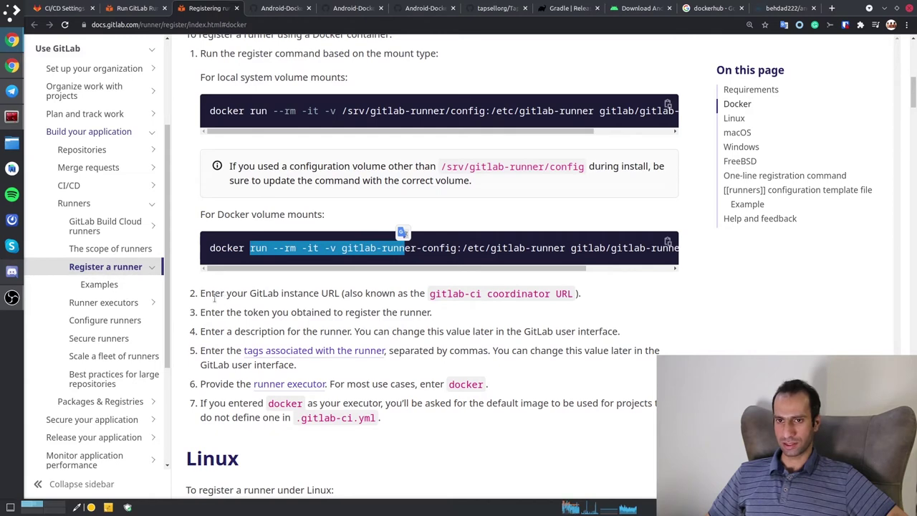
drag(219, 294, 371, 294)
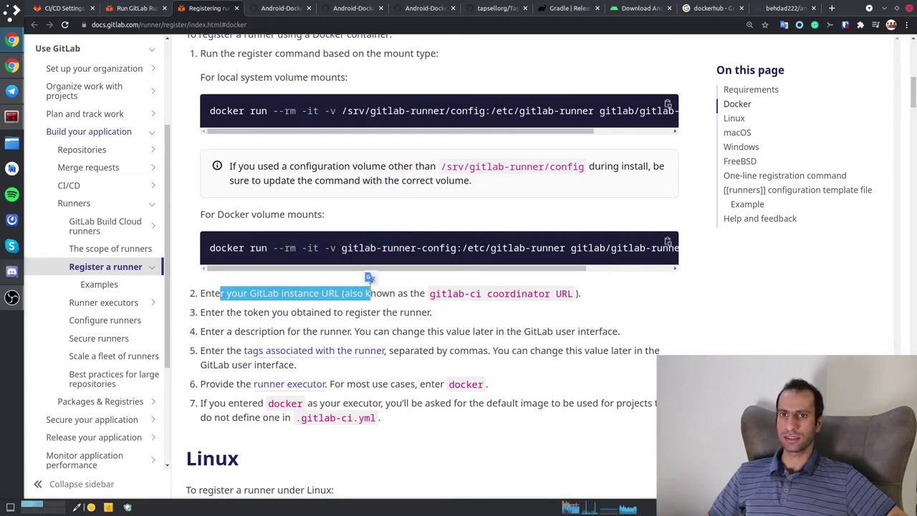
click(138, 7)
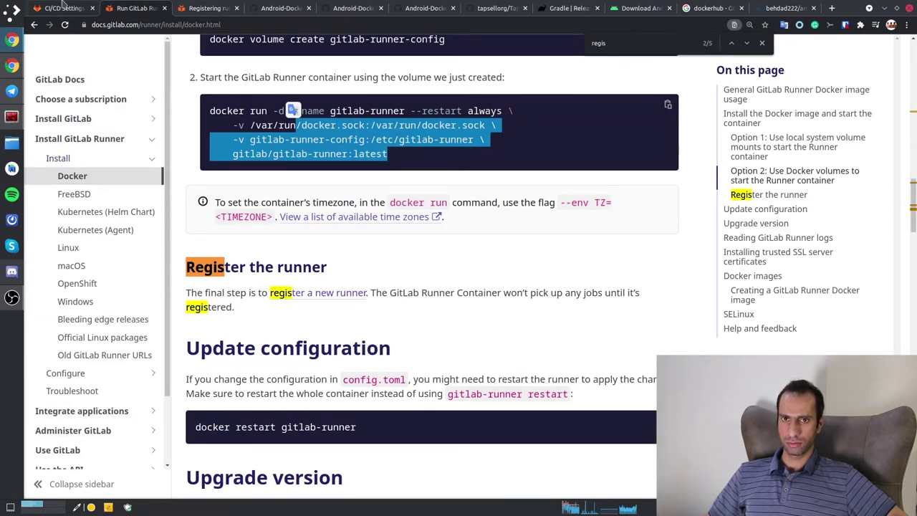
drag(63, 7, 133, 8)
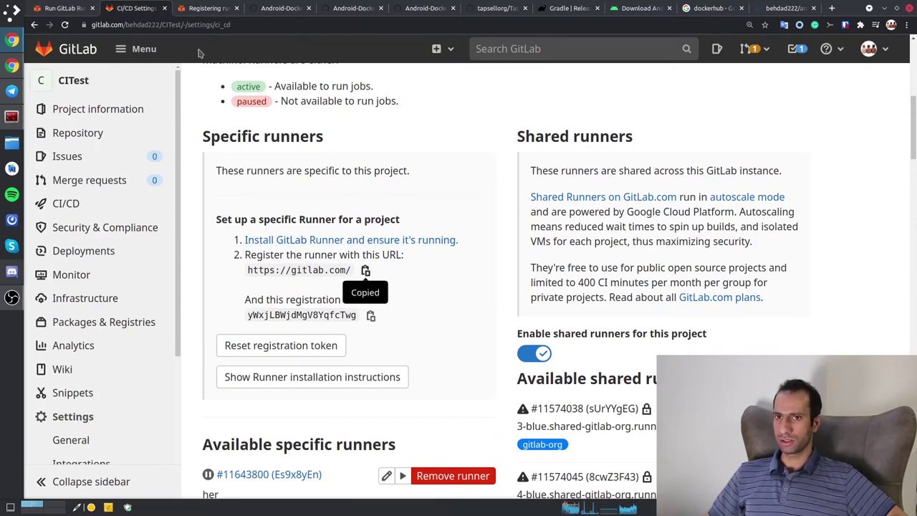
- Read the Docker registration instruction on entering the token and locate the registration token in the CITest CI/CD settings
click(206, 8)
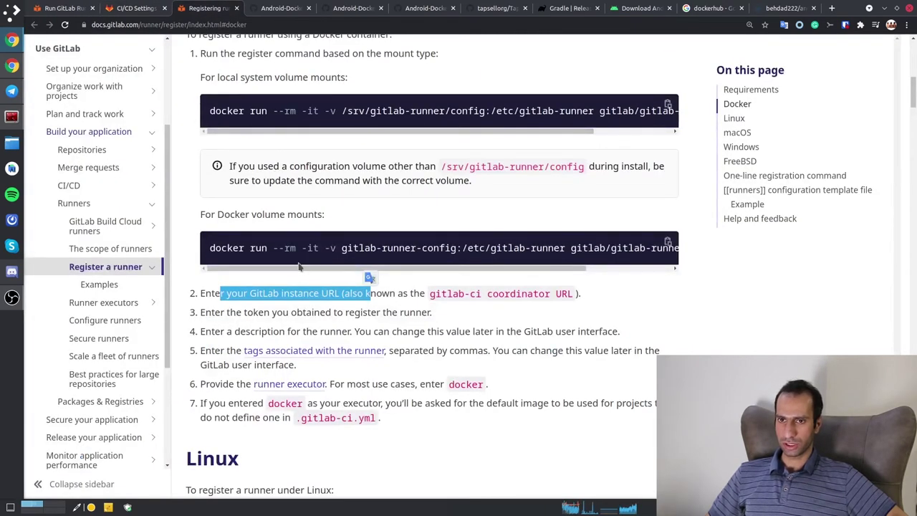
double_click(212, 312)
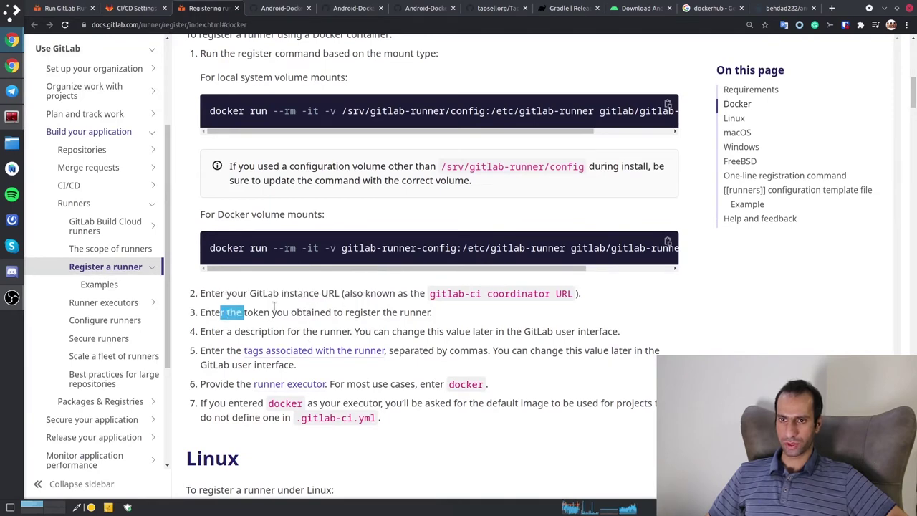
click(134, 8)
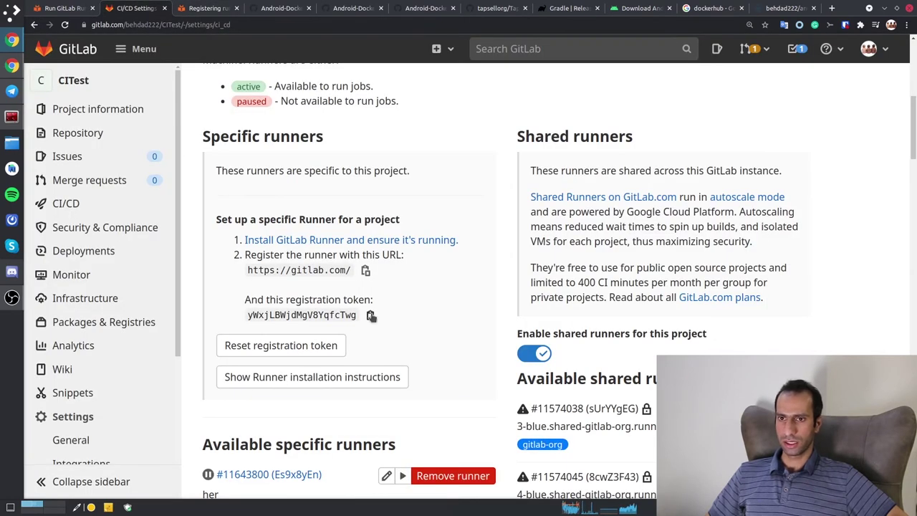
click(219, 7)
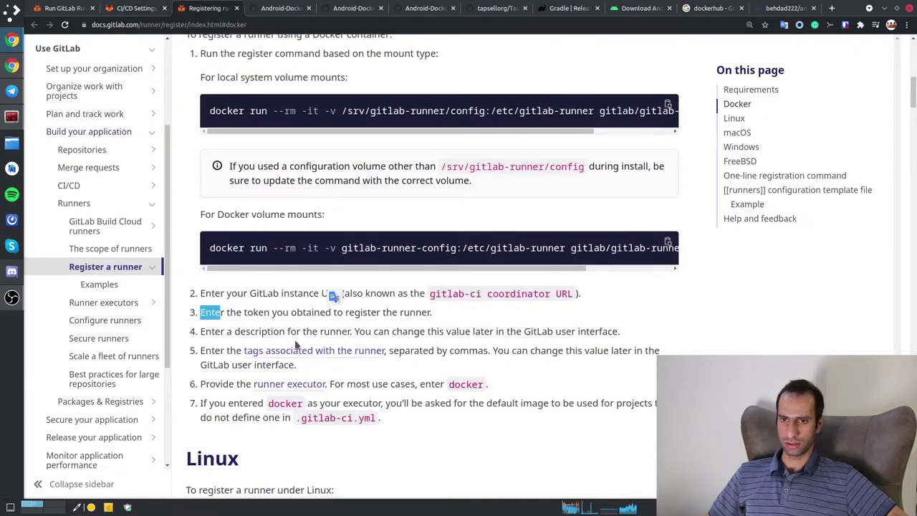
- Read the Docker registration instructions on entering the runner's description and its comma-separated tags
drag(250, 331, 501, 326)
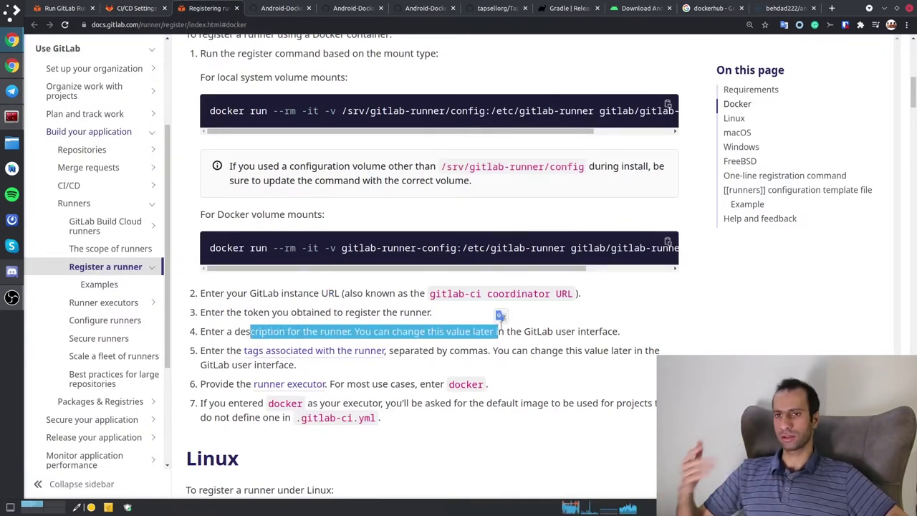
click(219, 351)
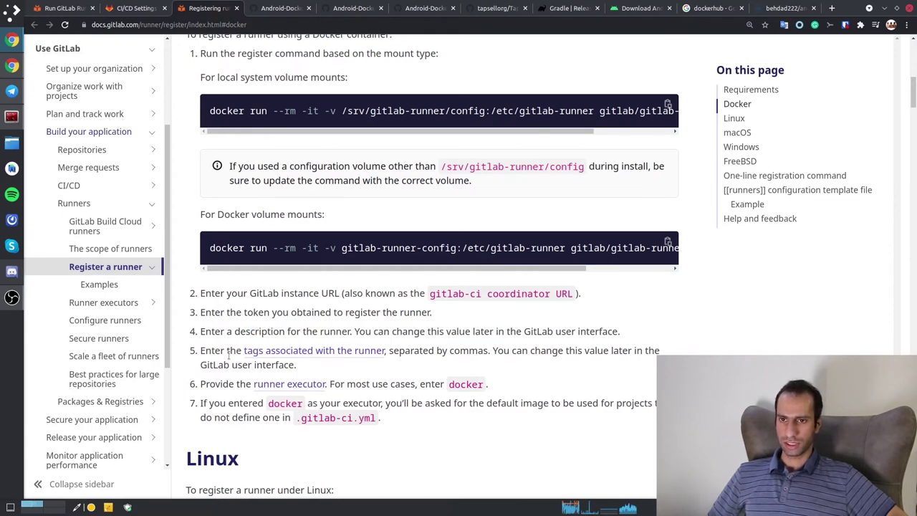
drag(227, 352, 415, 350)
click(611, 349)
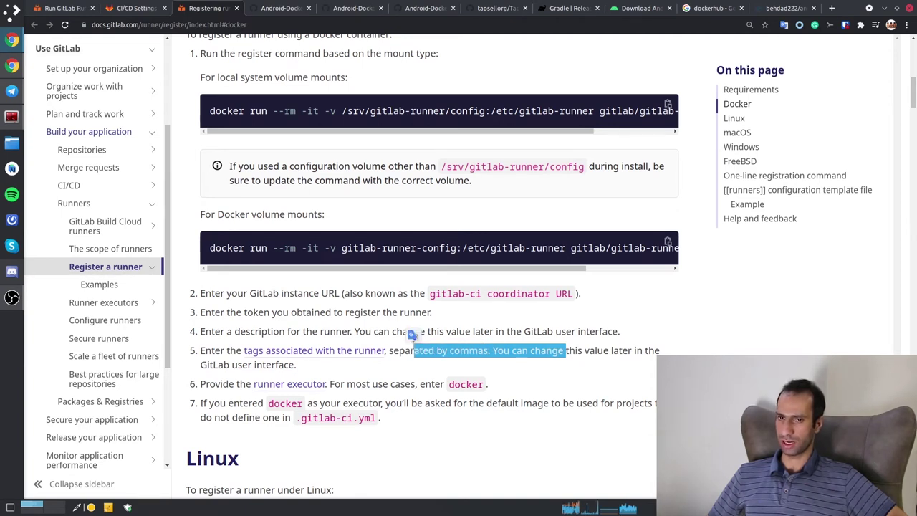
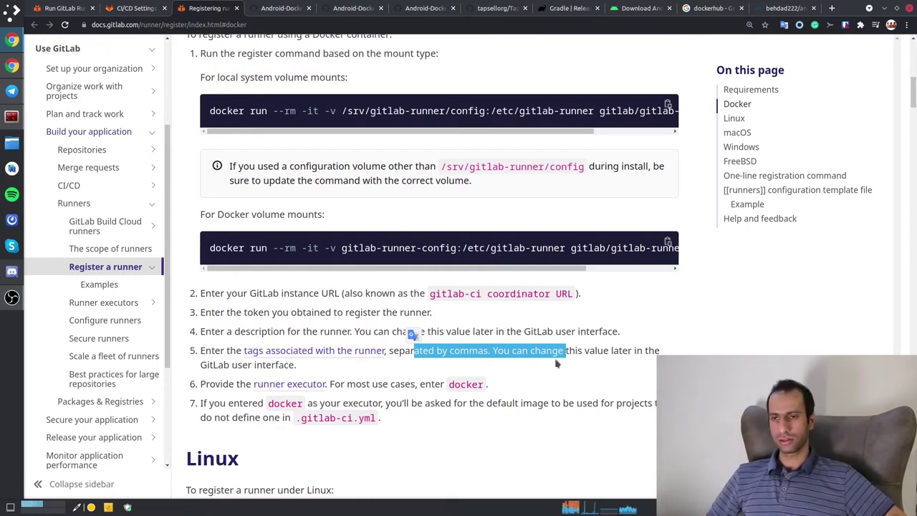
click(589, 328)
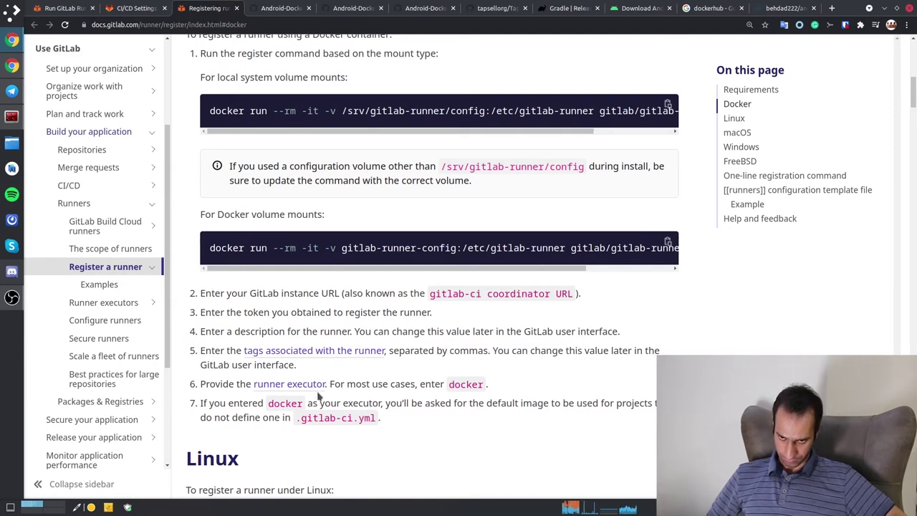
- Read the registration instructions on the docker executor and its default image, and switch to the terminal
drag(435, 383, 390, 385)
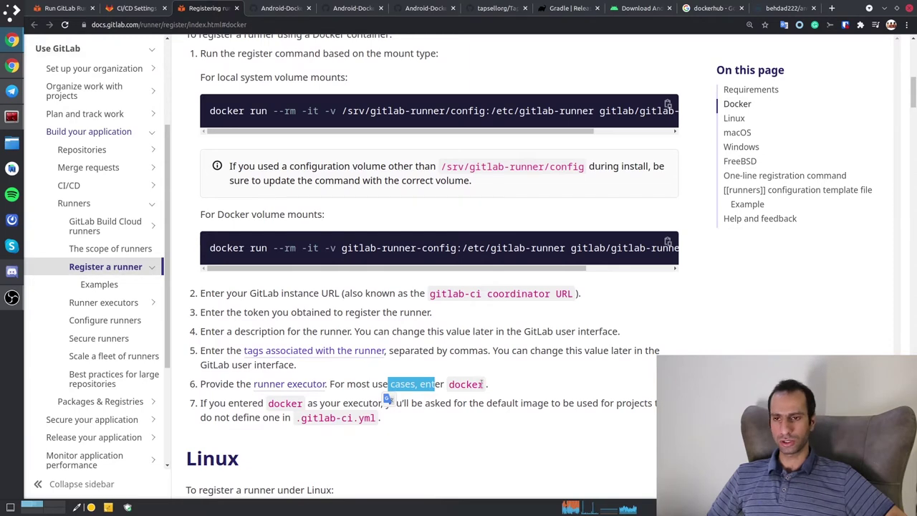
drag(482, 383, 489, 384)
scroll(508, 396, down, 1)
scroll(508, 395, down, 2)
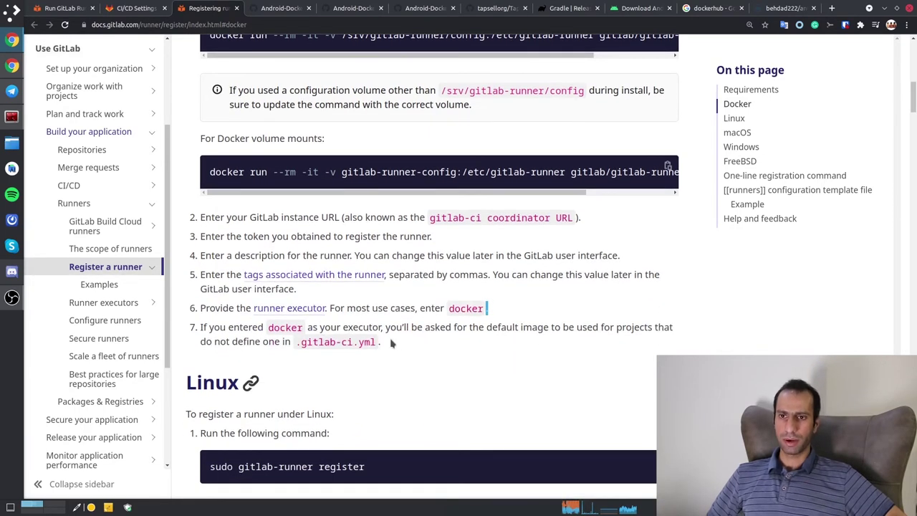
drag(372, 327, 599, 328)
click(638, 329)
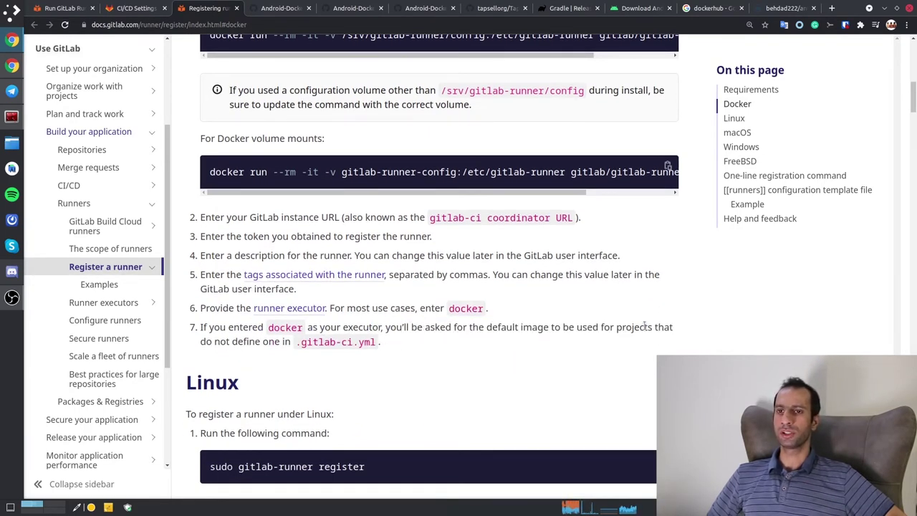
drag(280, 341, 206, 328)
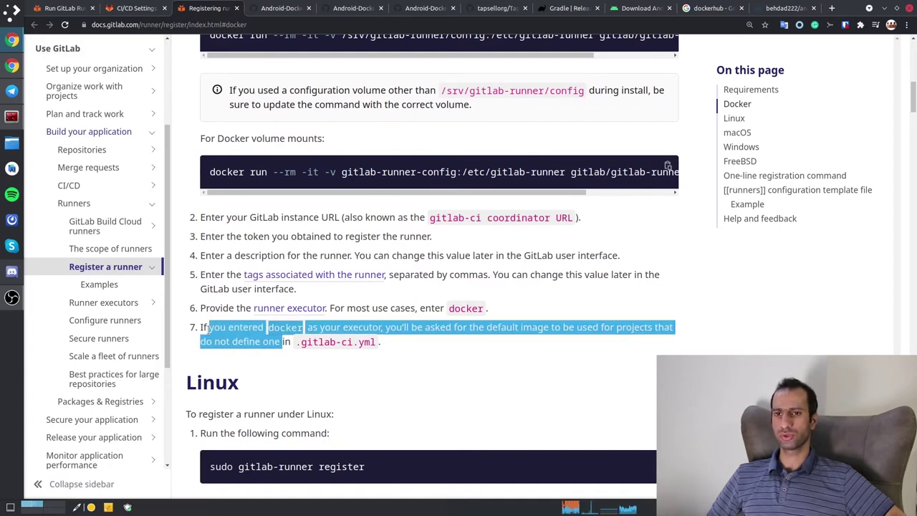
click(501, 327)
drag(653, 327, 531, 328)
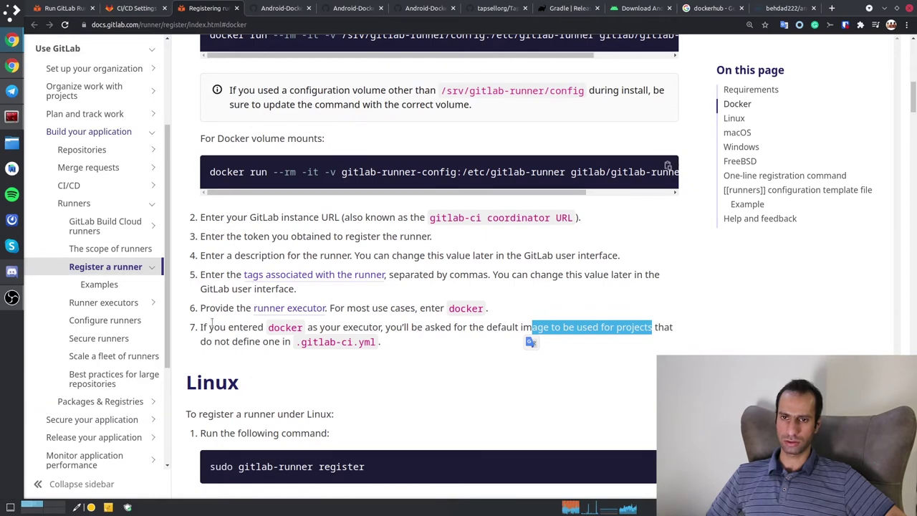
click(444, 342)
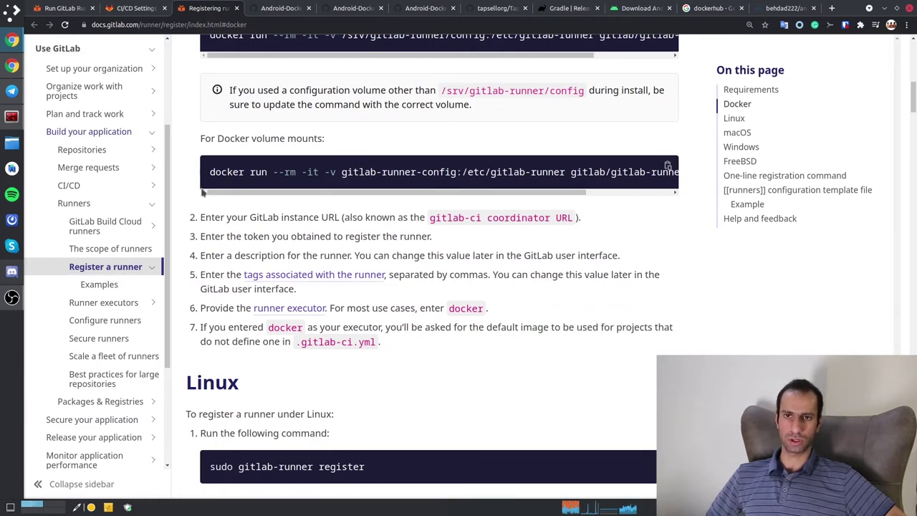
click(12, 116)
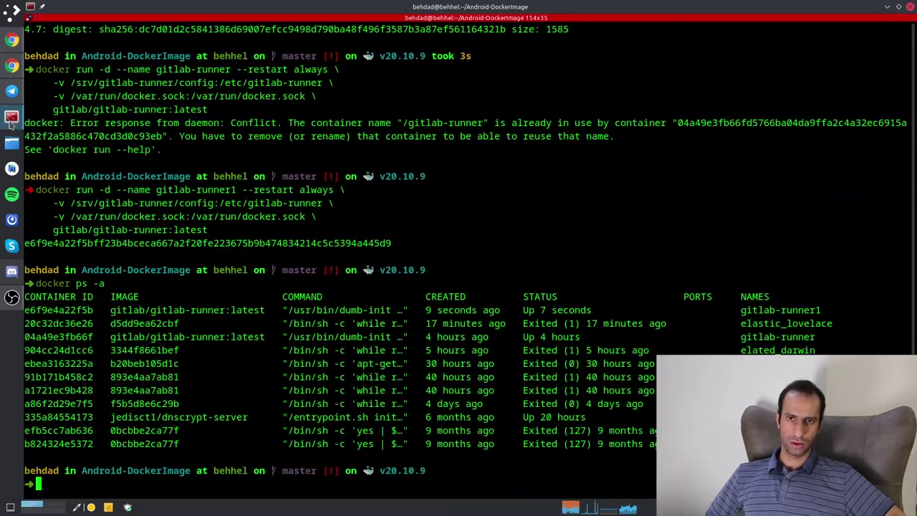
- Put the command docker run --rm -it -v /srv/gitlab-runner/config:/etc/gitlab-runner gitlab/gitlab-runner register at the terminal prompt
double_click(384, 5)
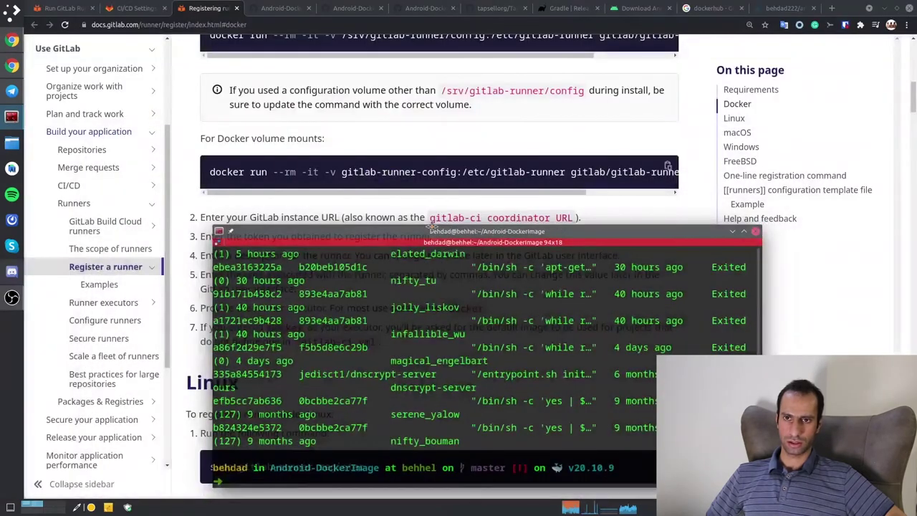
double_click(406, 215)
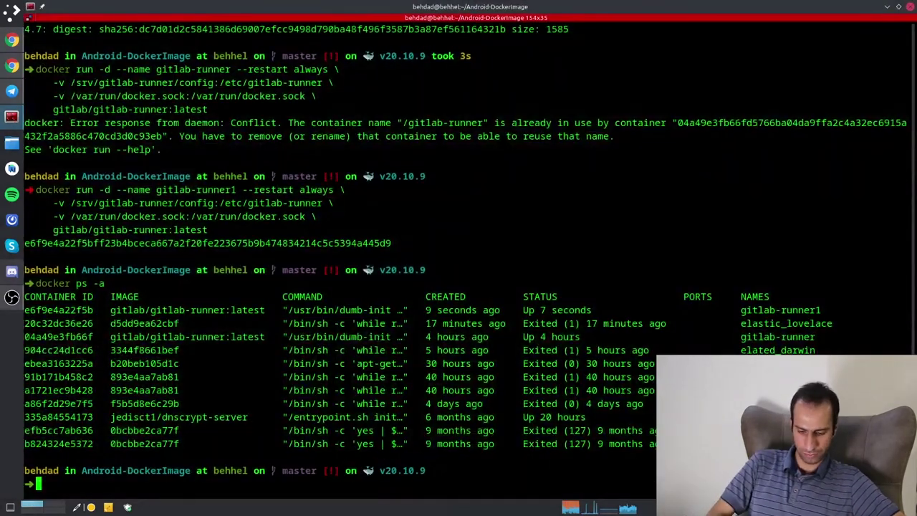
text(docker run -d --name gitlab-runner1 --restart always \)
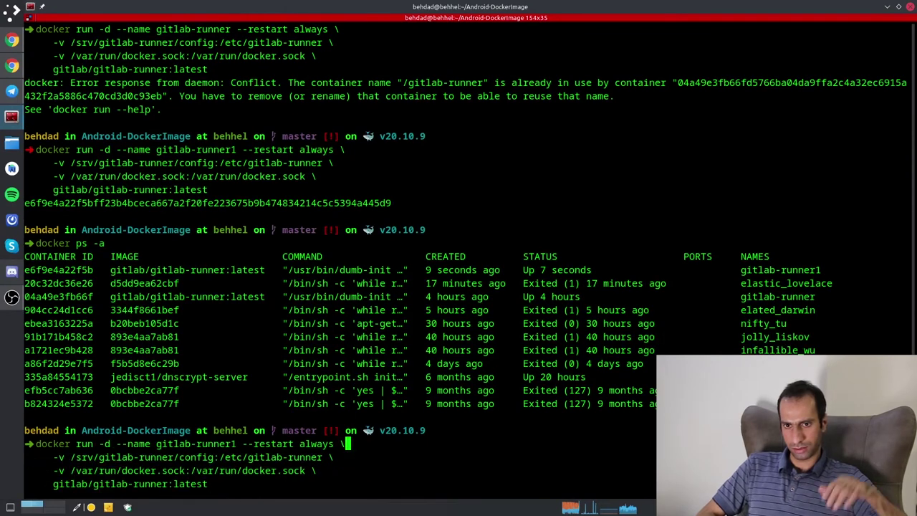
key(Up)
key(Up)
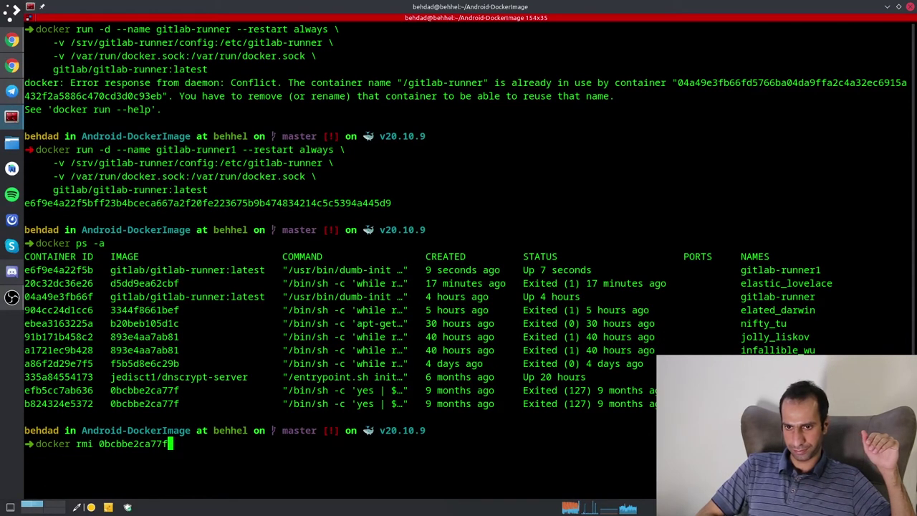
key(Up)
key(Up)
key(Up)
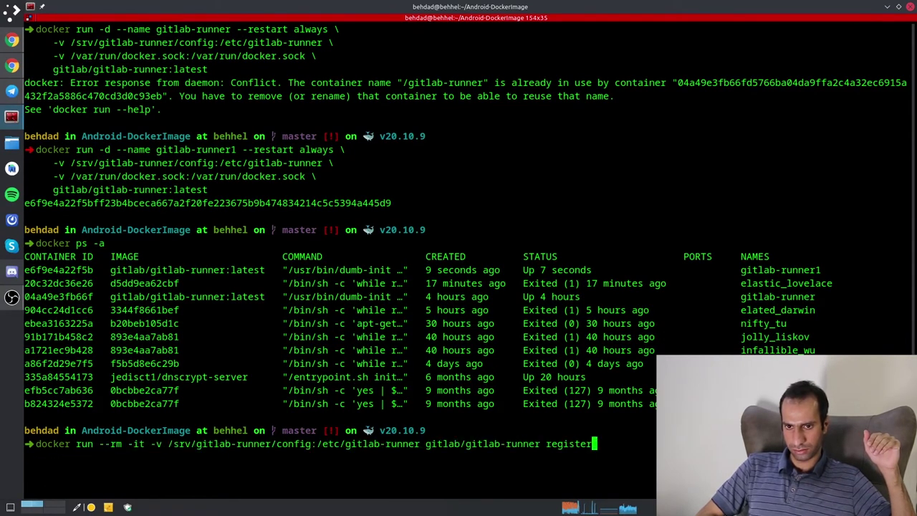
key(Down)
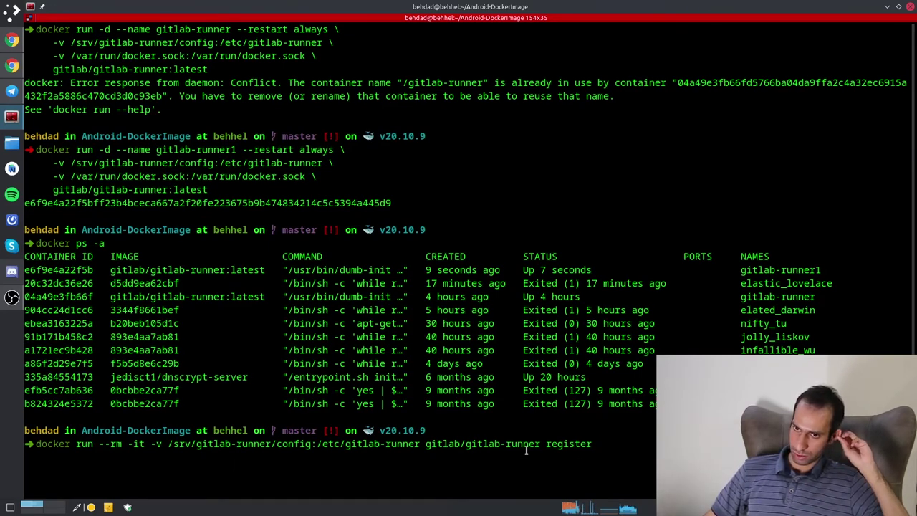
- Review the config volume path and image name in the prepared register command, and run it
drag(527, 444, 446, 442)
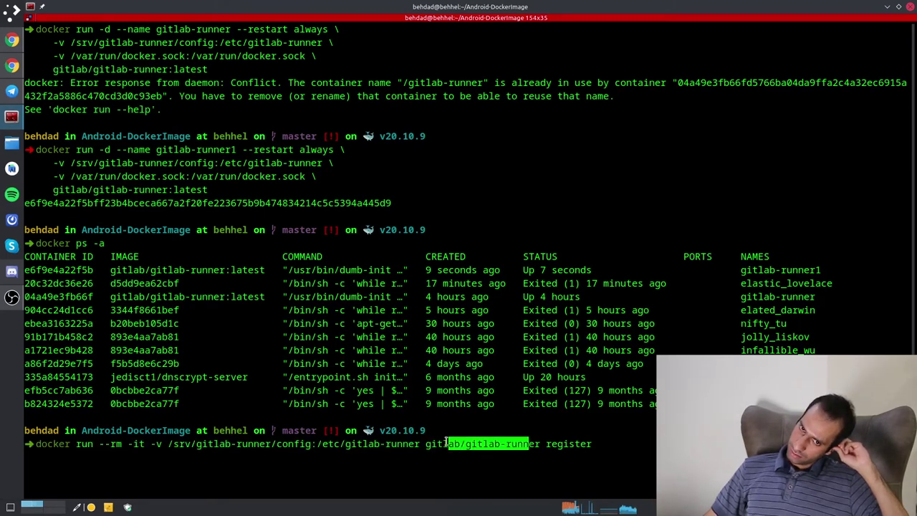
drag(416, 444, 301, 446)
click(358, 440)
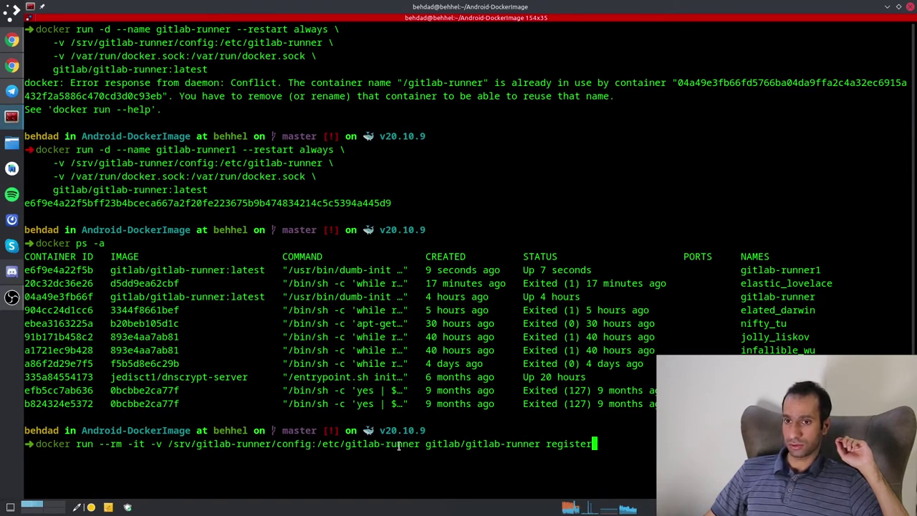
drag(403, 445, 190, 444)
click(446, 446)
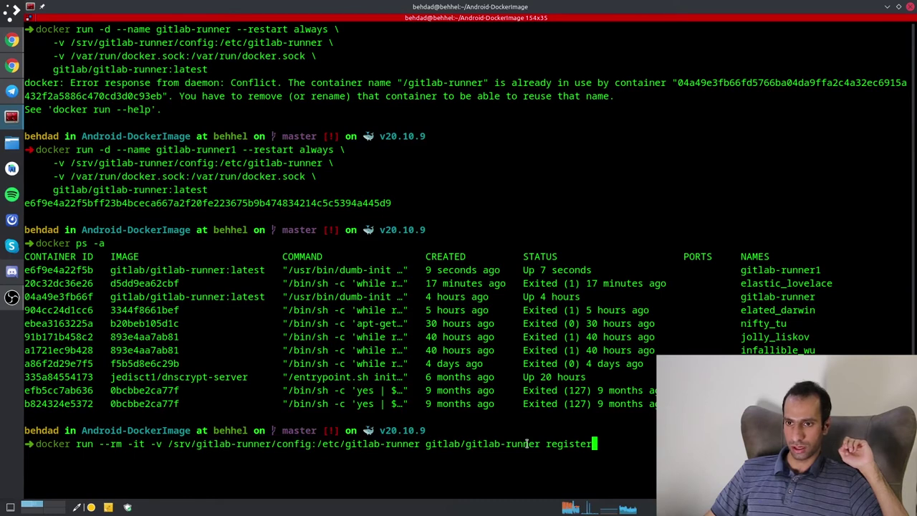
drag(546, 445, 441, 446)
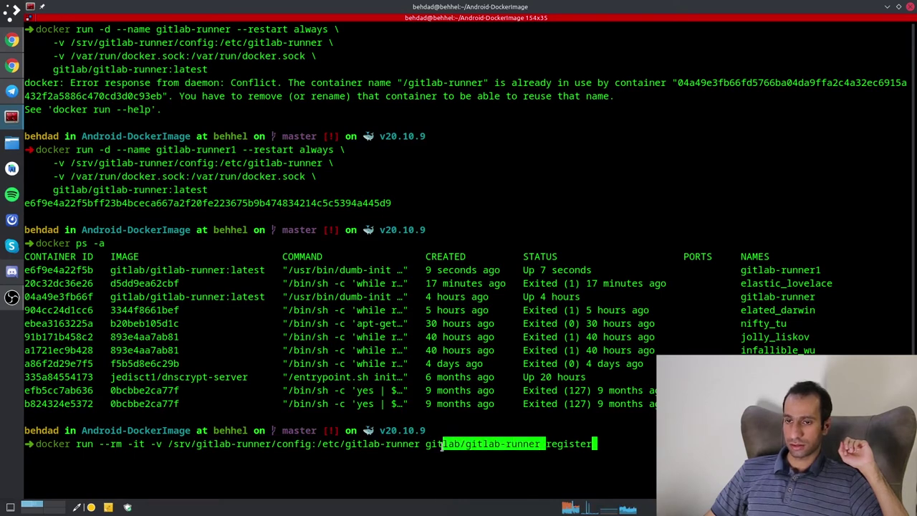
click(437, 445)
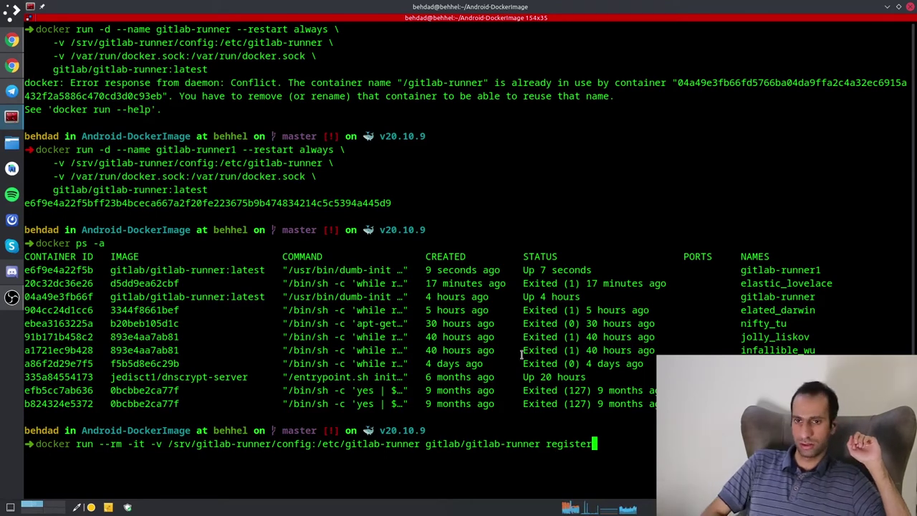
key(Return)
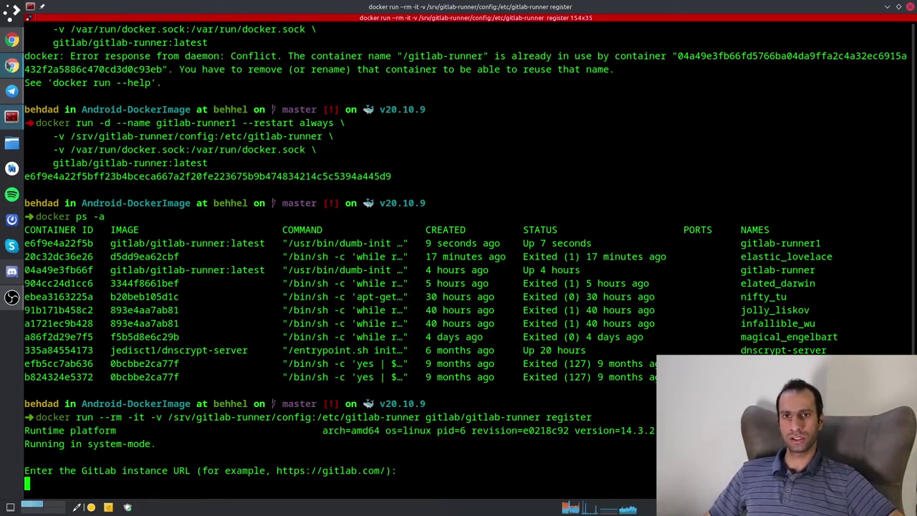
click(12, 66)
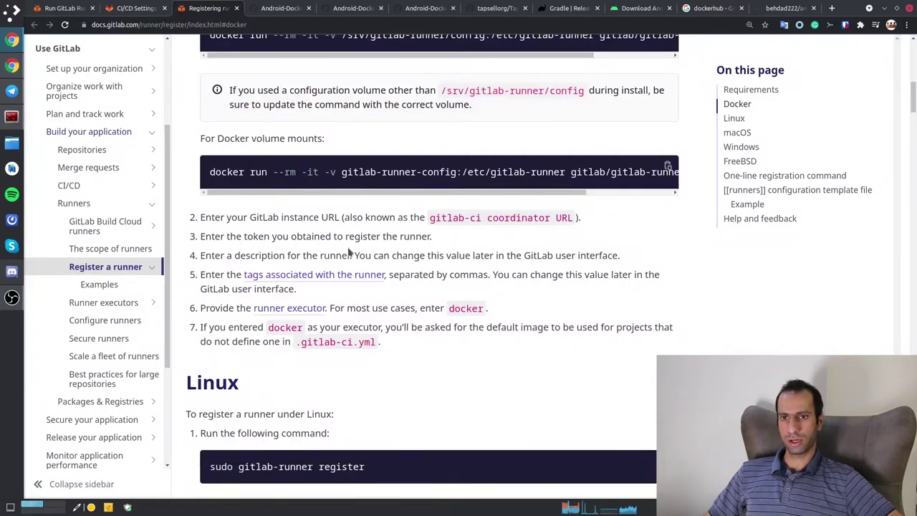
scroll(352, 254, down, 2)
scroll(199, 43, up, 1)
key(ctrl+shift+Tab)
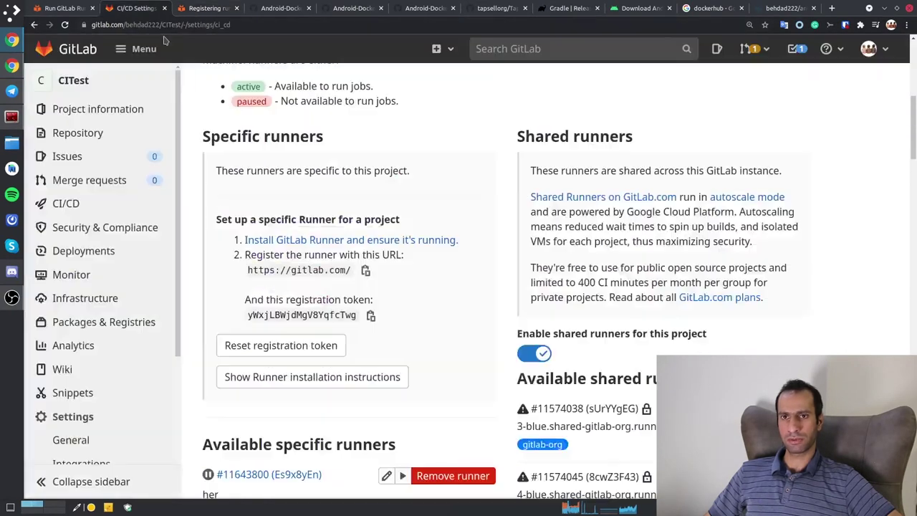
click(365, 272)
key(alt+Tab)
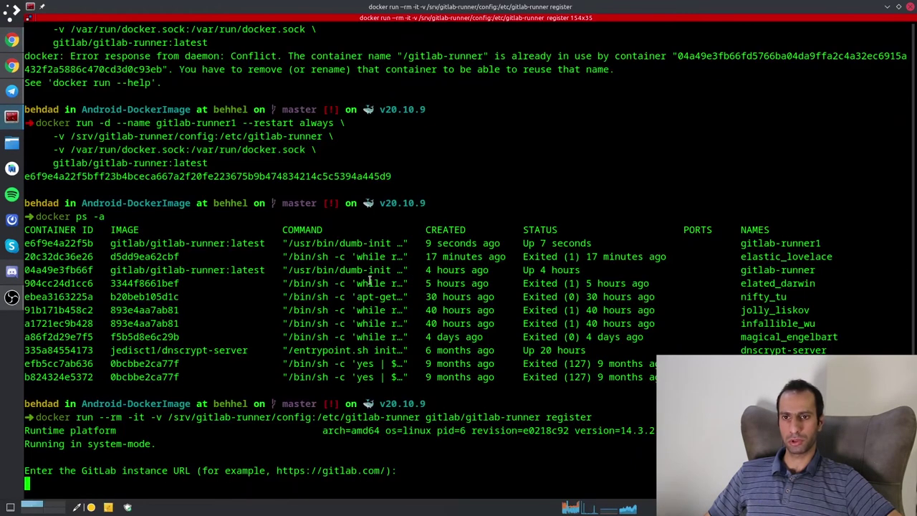
key(ctrl+shift+v)
key(Return)
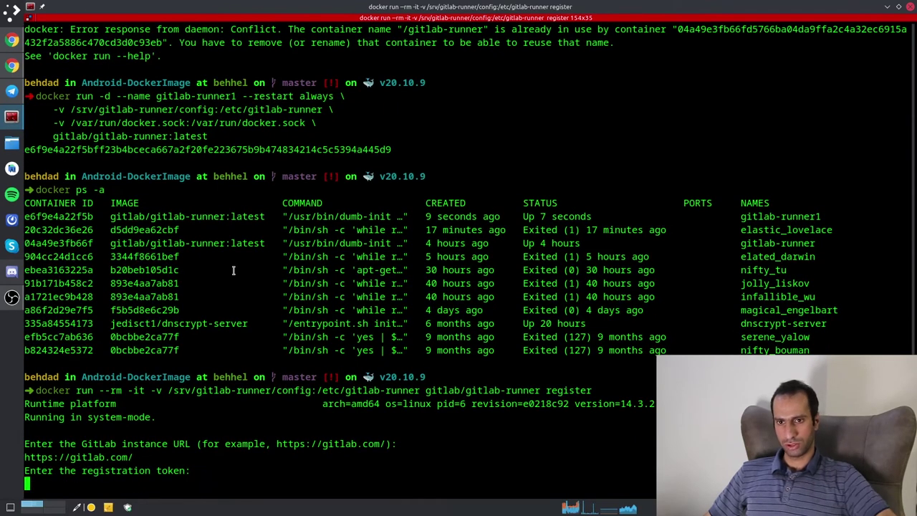
- Copy the project's runner registration token from GitLab's CI/CD settings and submit it at the terminal's registration token prompt
key(alt+Tab)
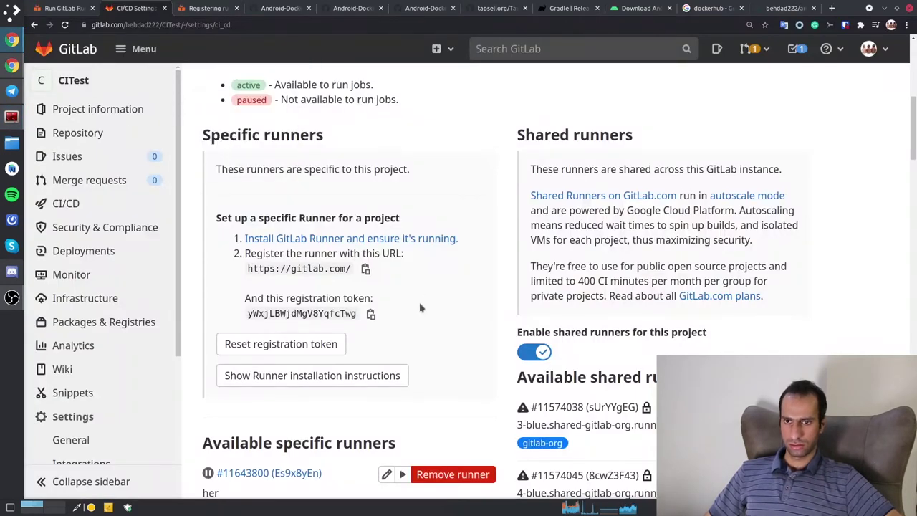
scroll(420, 307, down, 1)
click(371, 291)
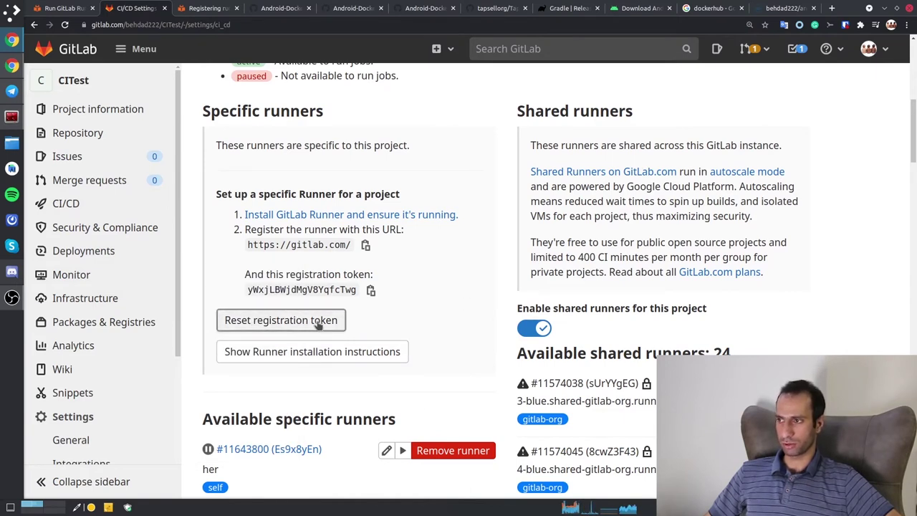
click(11, 116)
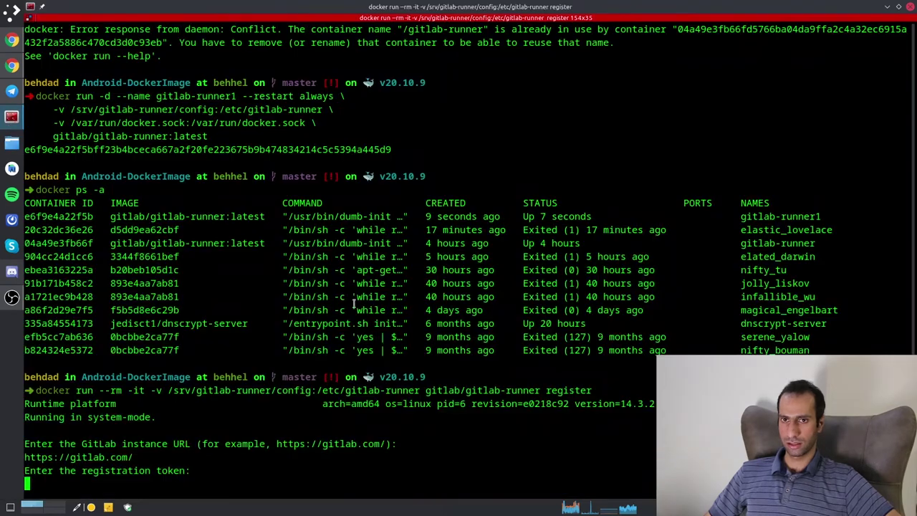
key(ctrl+shift+v)
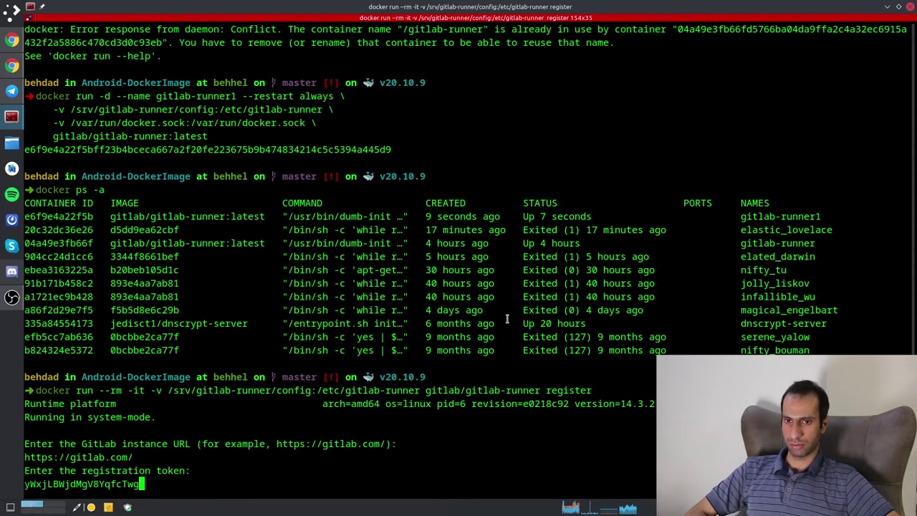
key(Return)
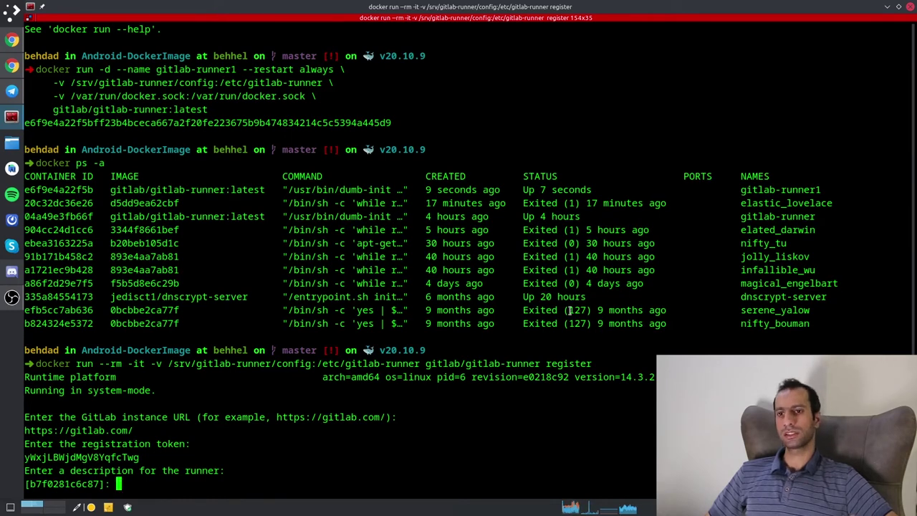
- Enter the owner's first name as the runner's description and set its tag to android
text(behdad)
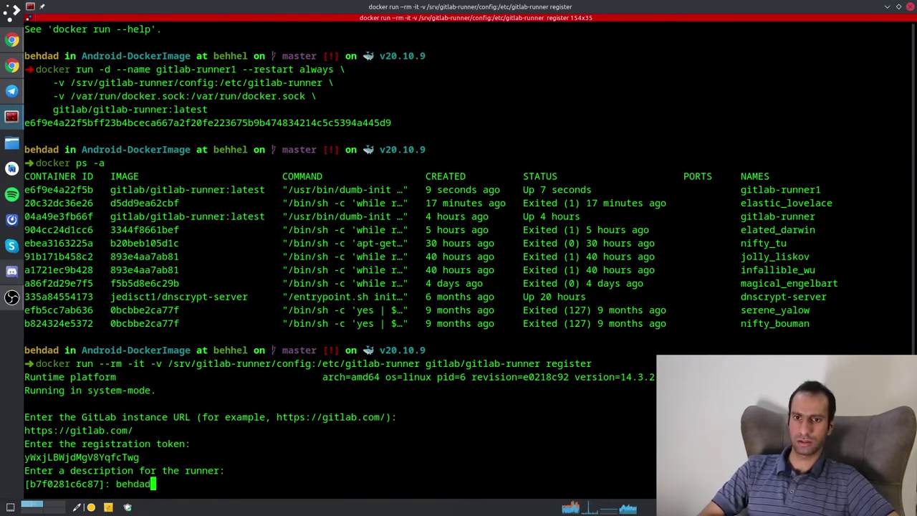
key(Return)
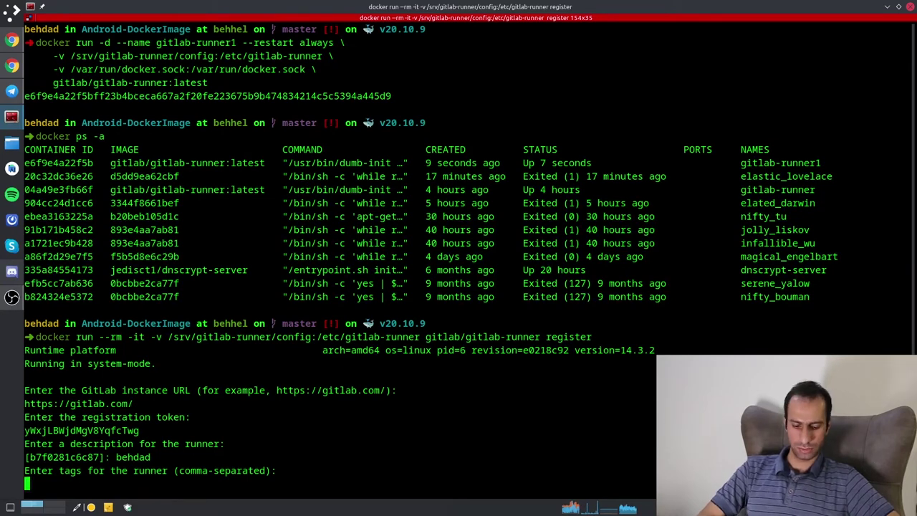
text(android)
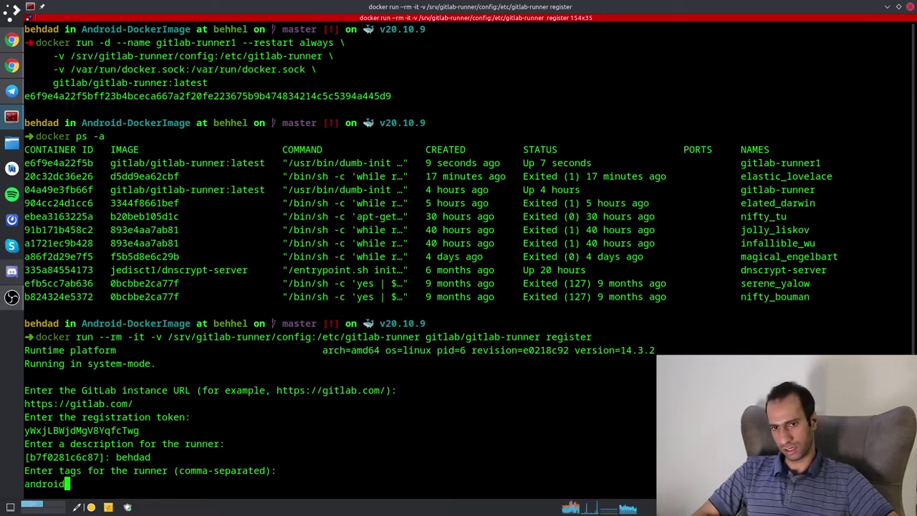
key(Return)
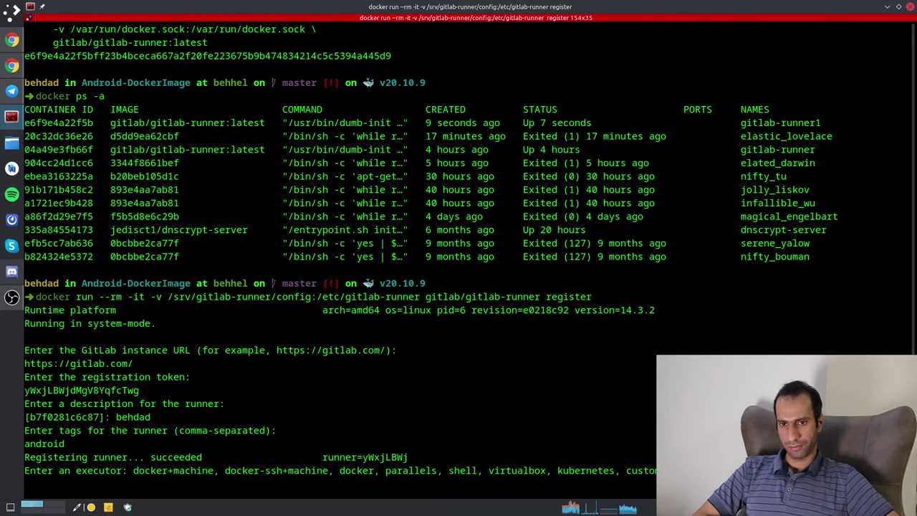
- Choose docker as the runner's executor and set the default Docker image to alpaine:latest
text(do)
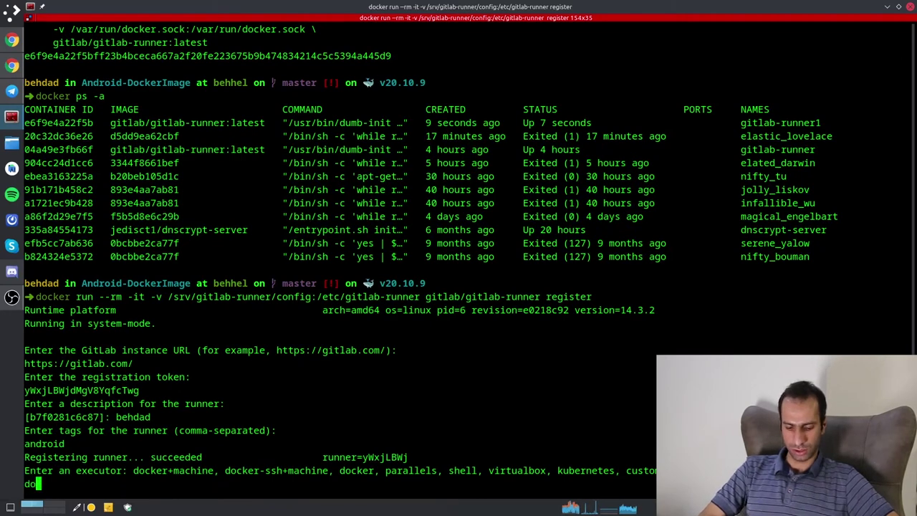
text(cker)
key(Return)
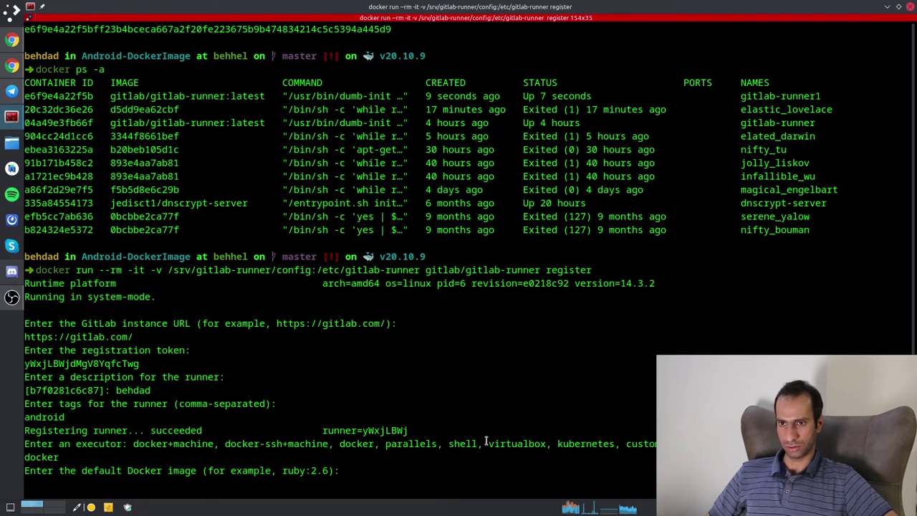
drag(486, 442, 145, 429)
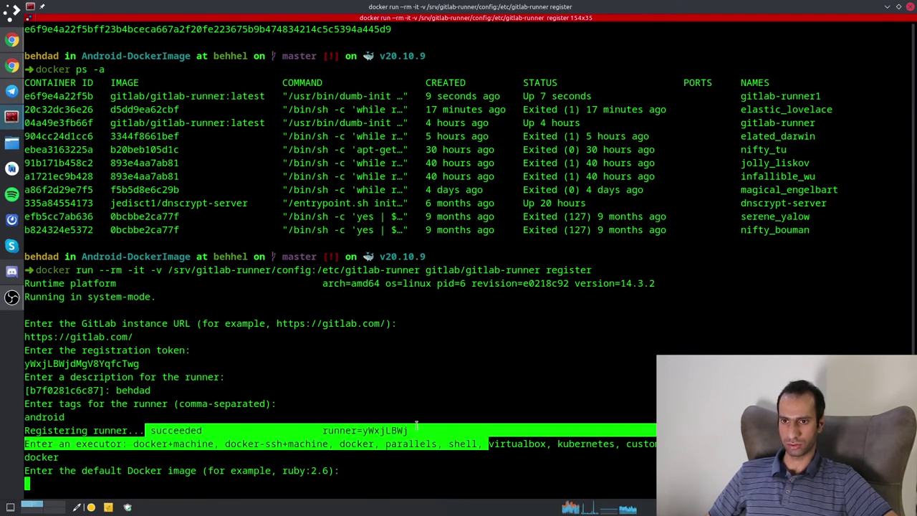
click(526, 415)
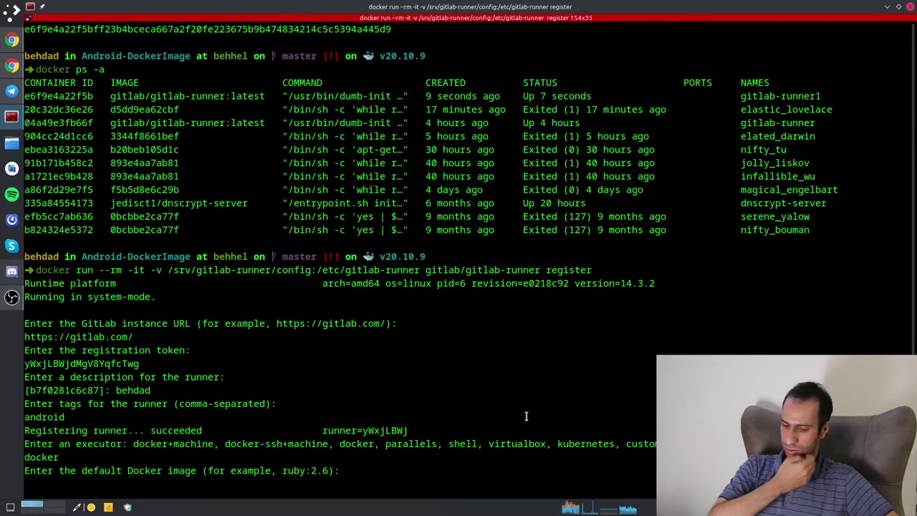
text(alp)
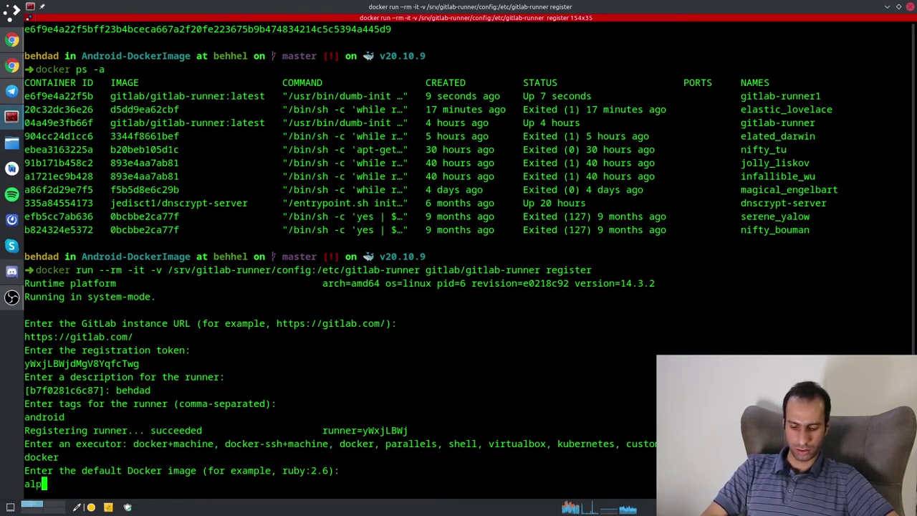
text(aine:lat)
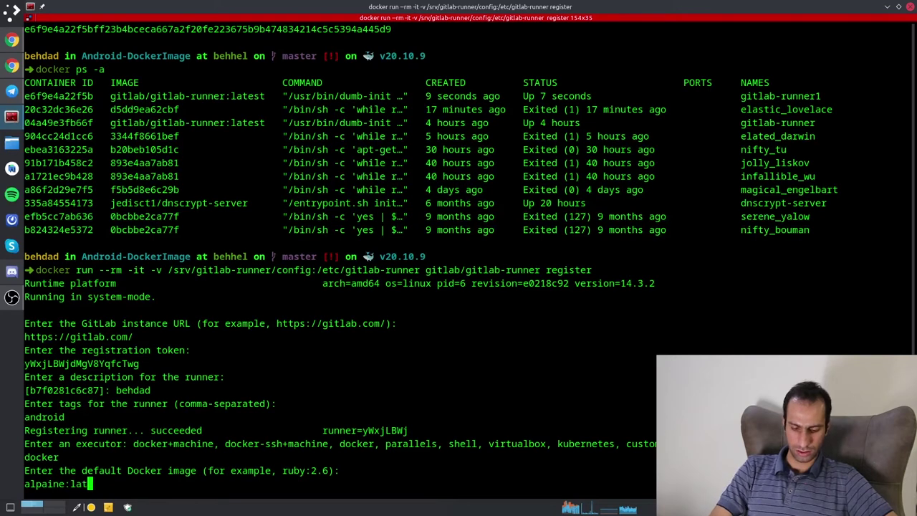
text(est)
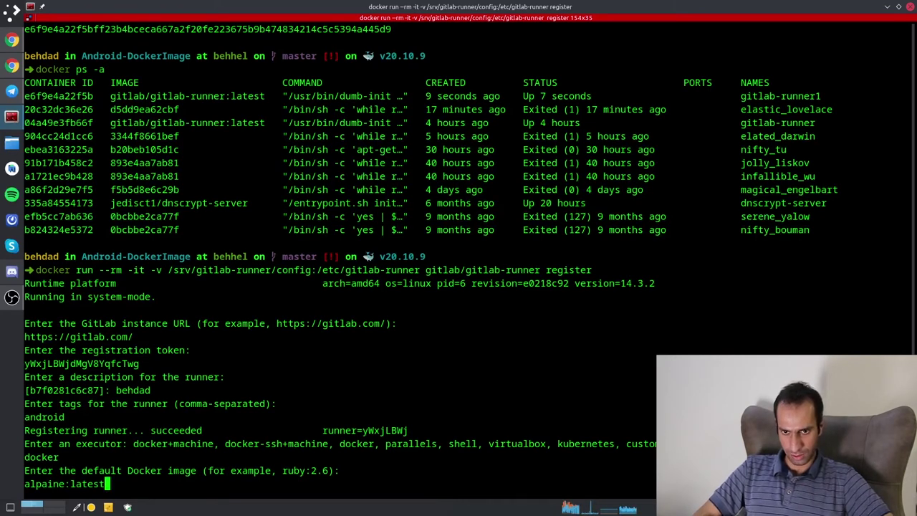
key(Return)
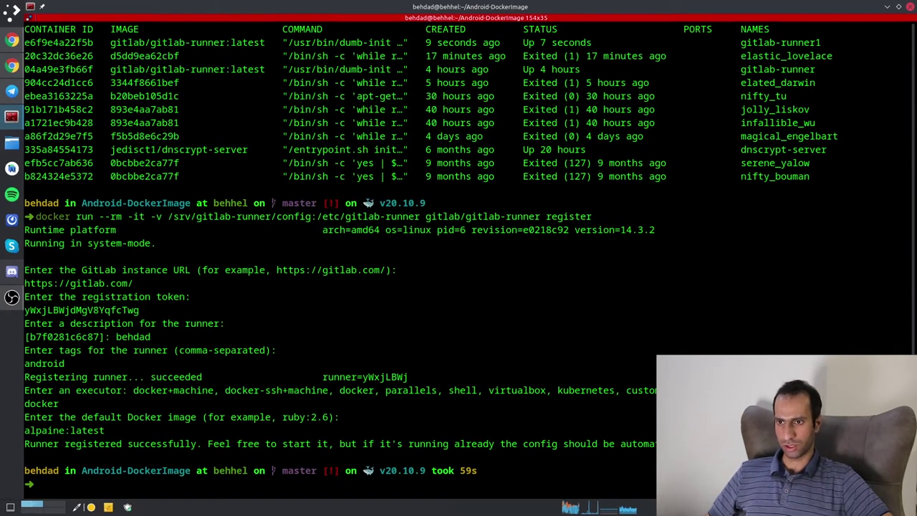
- Switch to Chrome, reload the CITest CI/CD settings and expand the Runners section to check the status of the newly registered android runner
click(12, 39)
scroll(394, 180, down, 1)
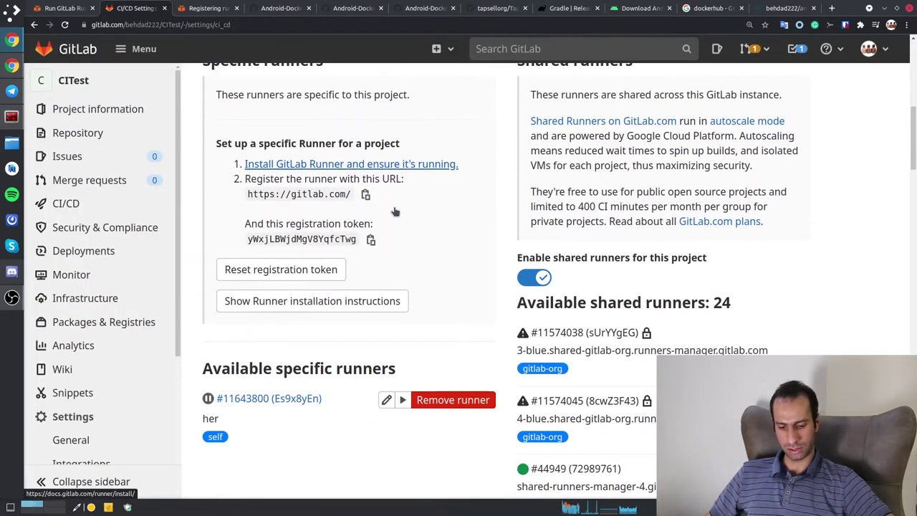
scroll(395, 212, down, 15)
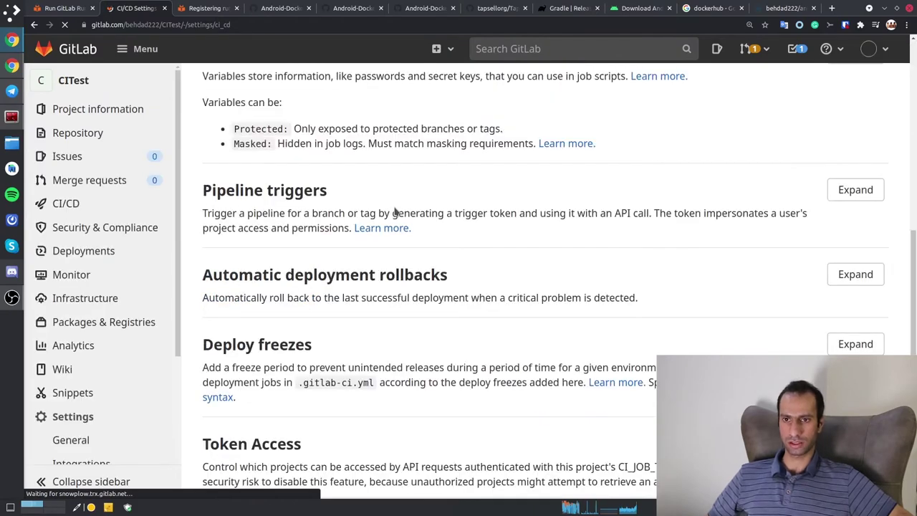
scroll(478, 254, up, 3)
scroll(510, 264, up, 6)
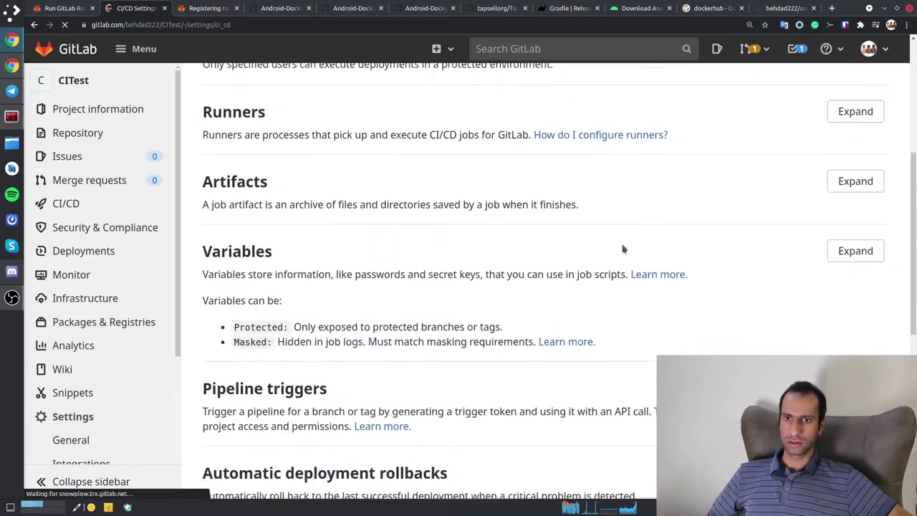
click(831, 270)
scroll(488, 249, down, 7)
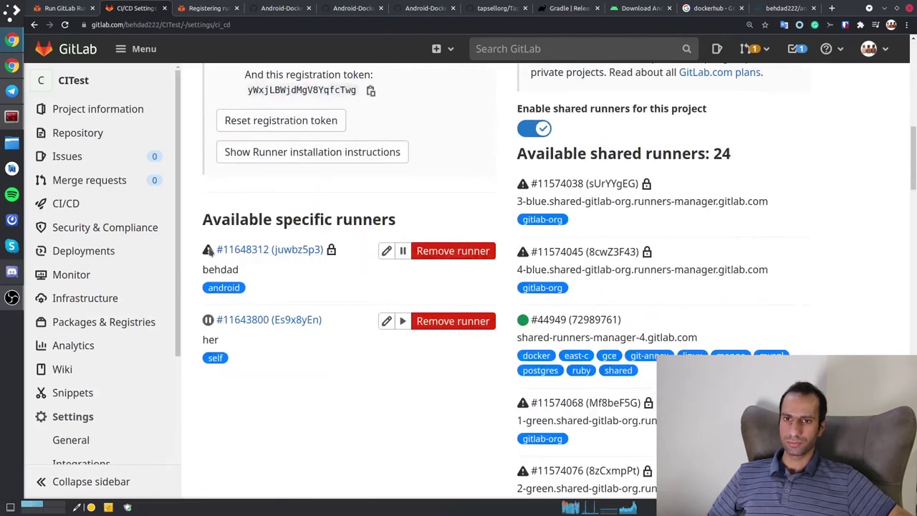
mouse_move(209, 251)
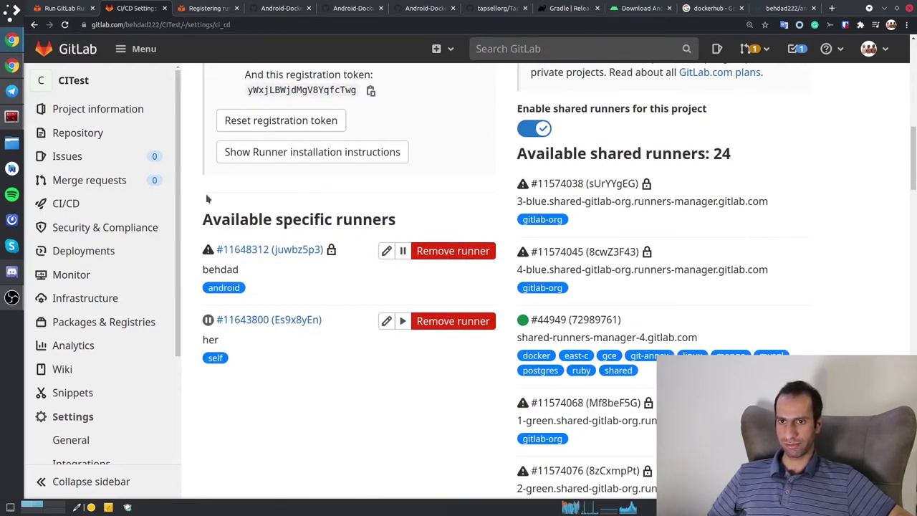
- Resume the paused specific runner tagged self and compare its entry with the android runner's
click(403, 322)
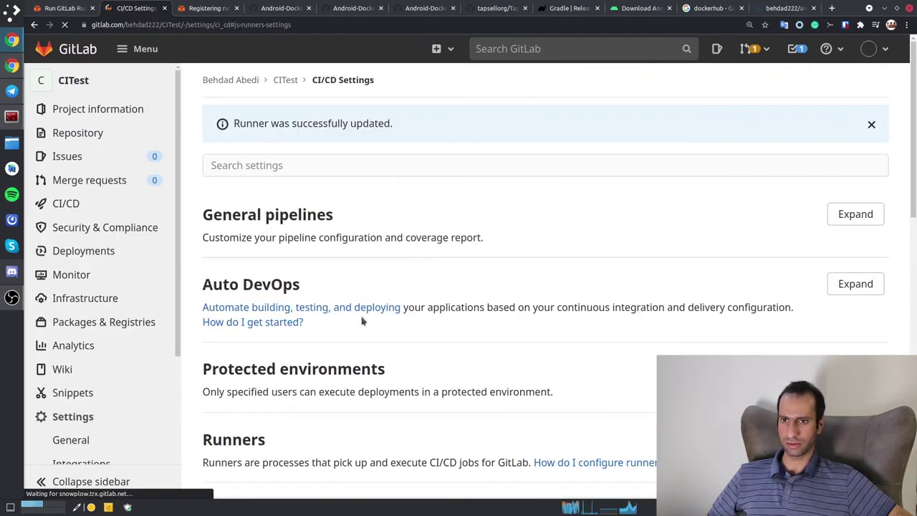
scroll(661, 300, down, 4)
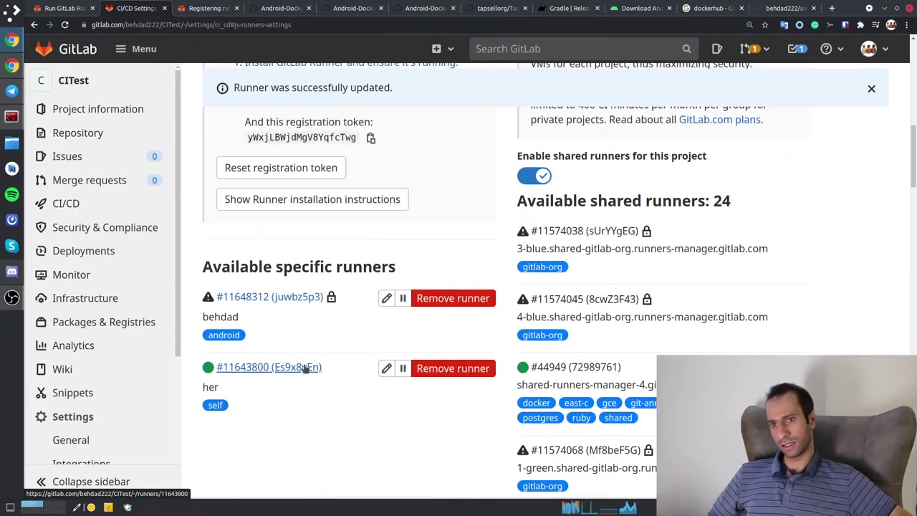
double_click(211, 387)
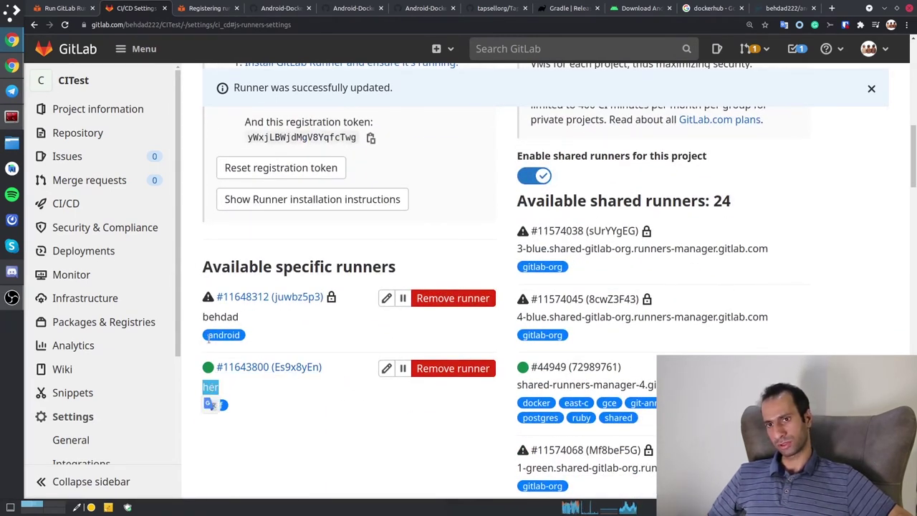
double_click(219, 316)
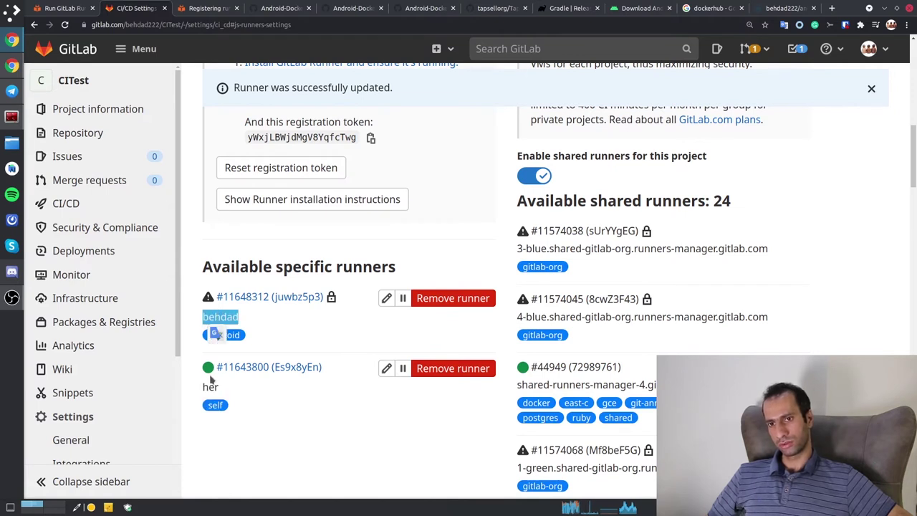
double_click(209, 387)
double_click(220, 316)
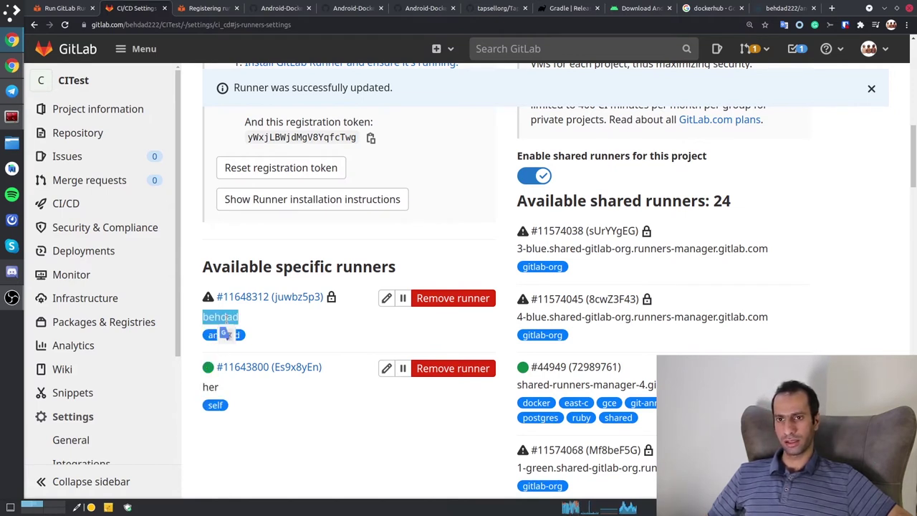
click(271, 351)
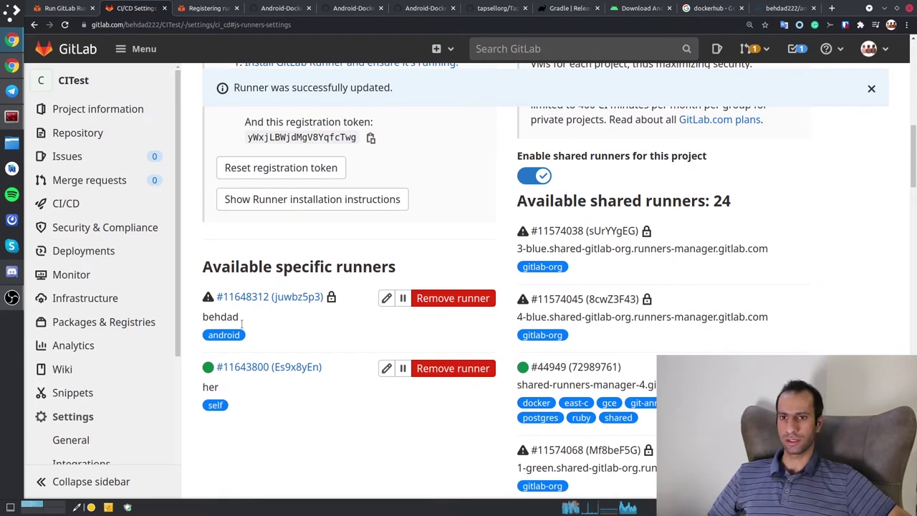
- Open the self-tagged runner for editing and examine its Run untagged jobs and Protected options
click(382, 373)
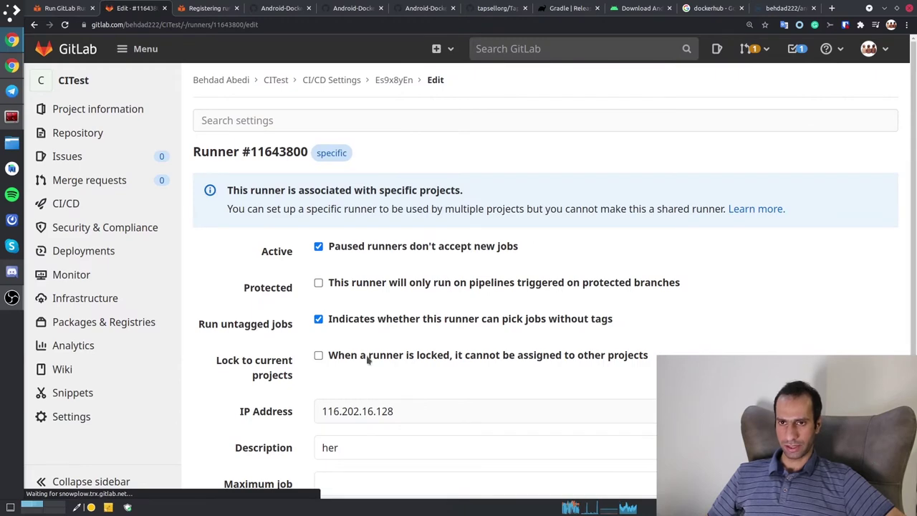
scroll(367, 360, down, 3)
scroll(378, 355, up, 2)
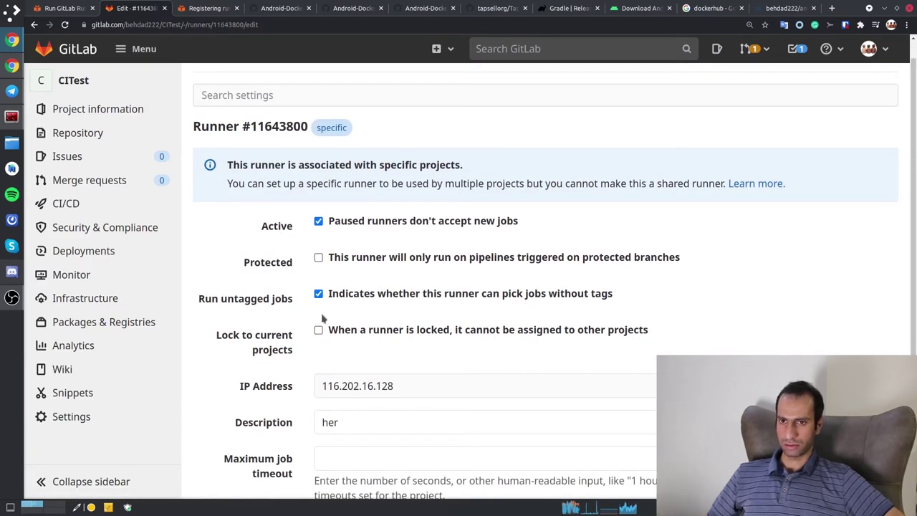
drag(198, 299, 295, 300)
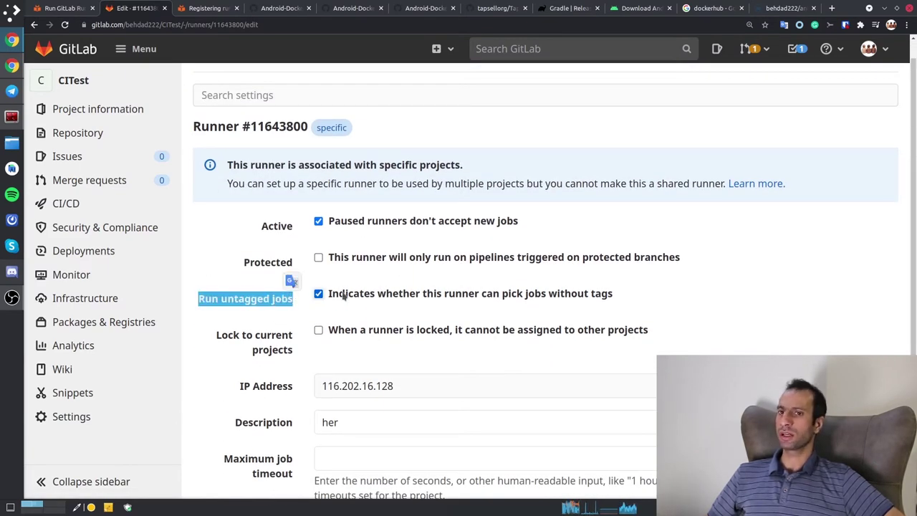
click(264, 308)
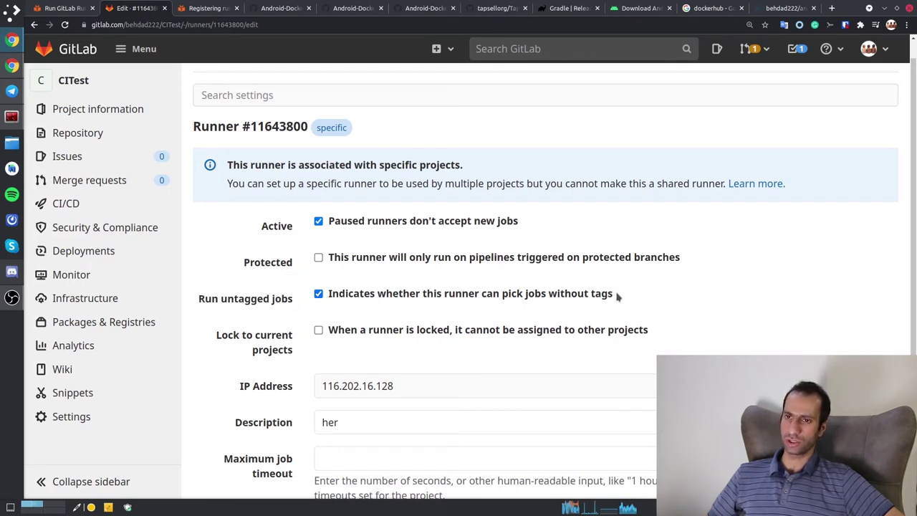
drag(613, 295, 329, 301)
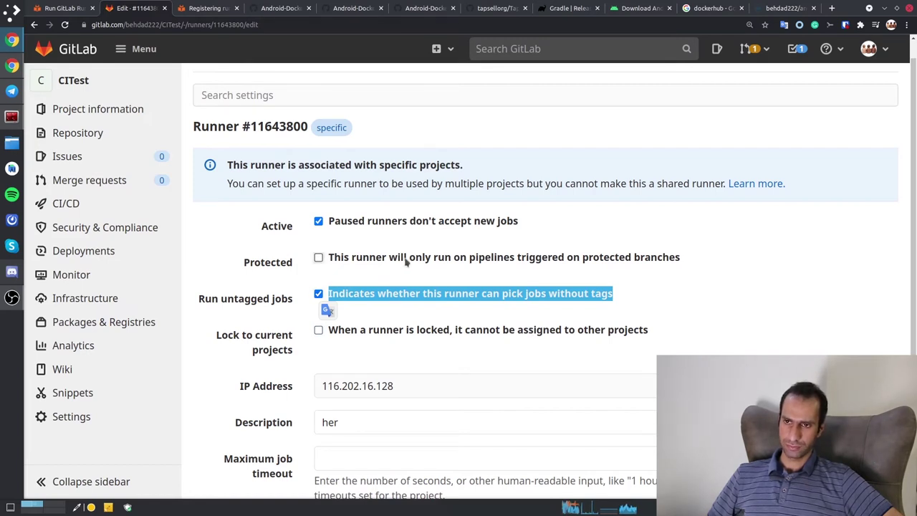
drag(351, 257, 660, 239)
click(726, 253)
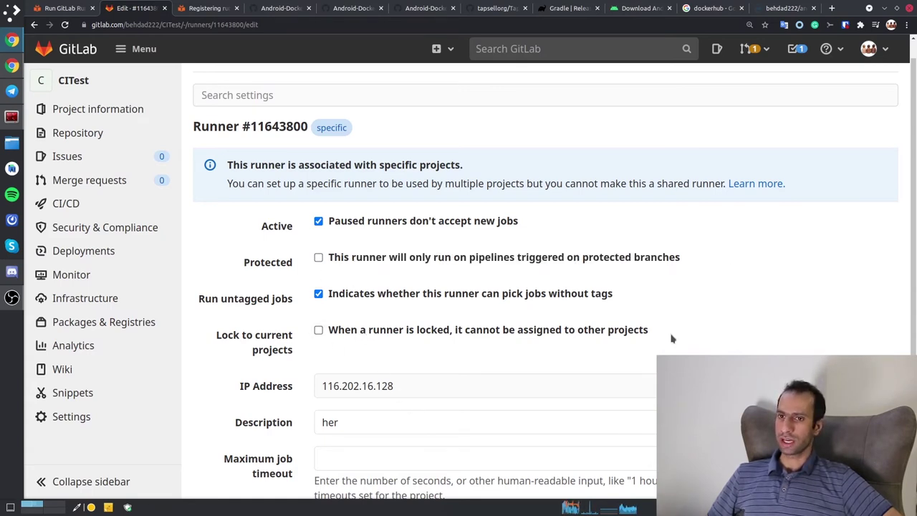
- Review the self-tagged runner's tags and IP address on its edit page
scroll(664, 333, down, 2)
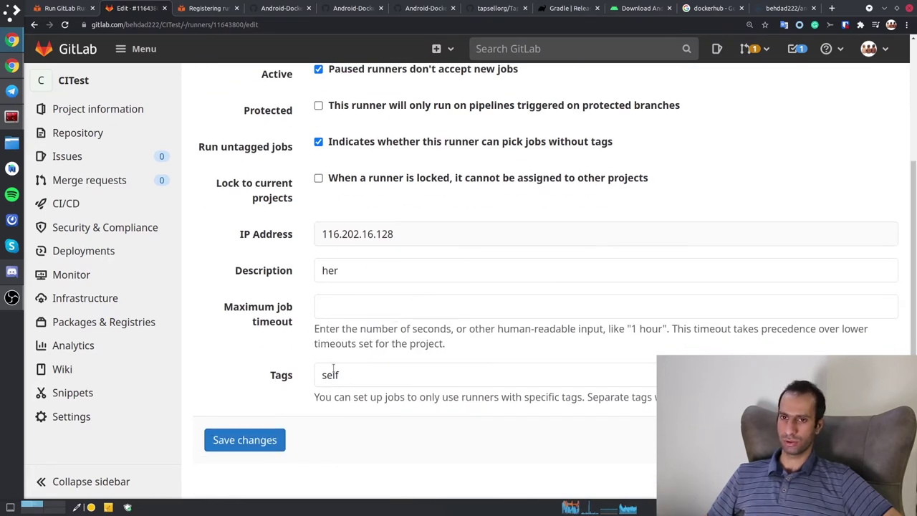
scroll(412, 331, up, 2)
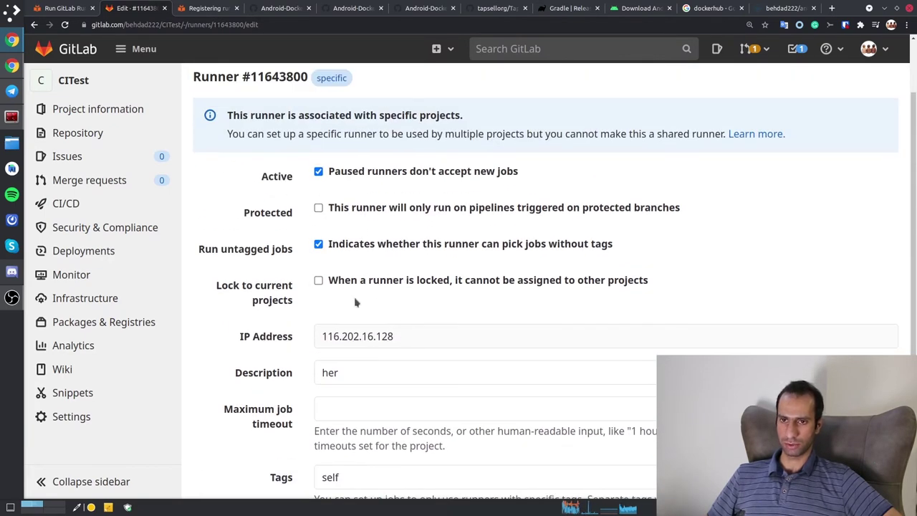
double_click(351, 337)
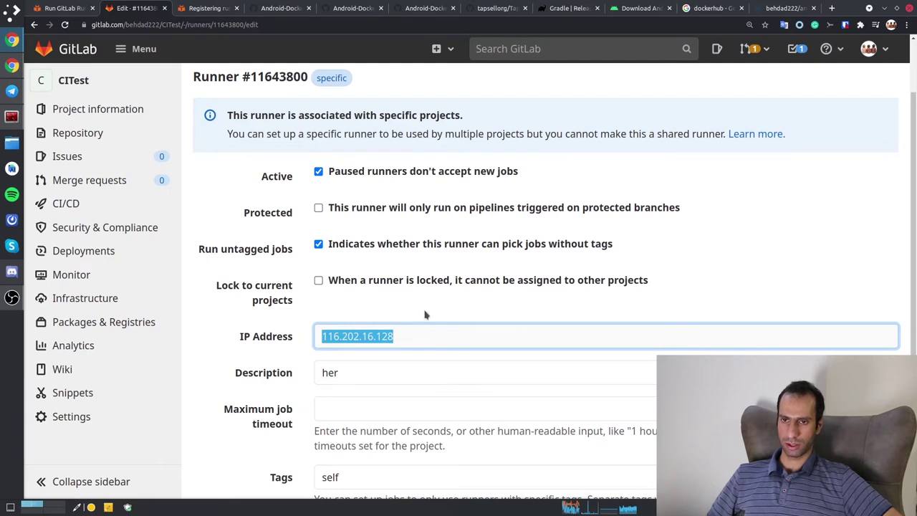
click(426, 314)
click(241, 337)
scroll(220, 326, up, 1)
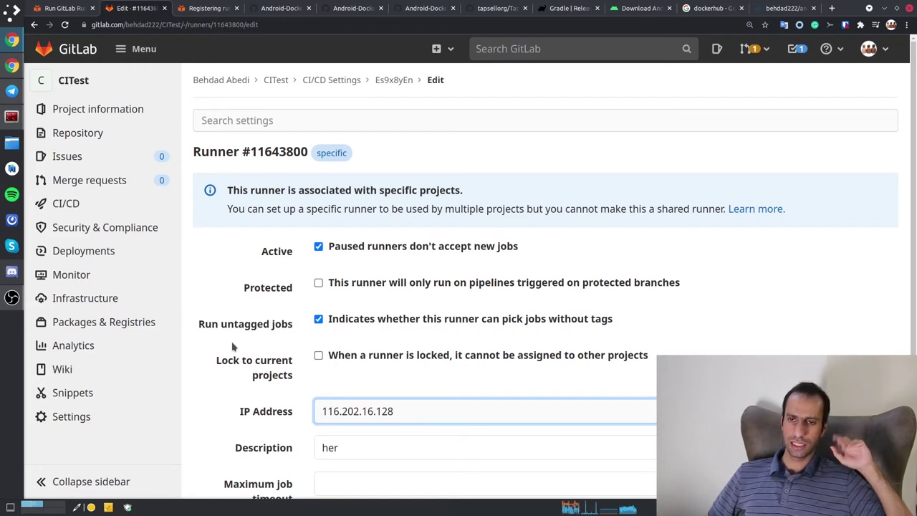
- Return to the CITest project's CI/CD settings and expand the Runners section to reach the available specific runners
mouse_move(90, 223)
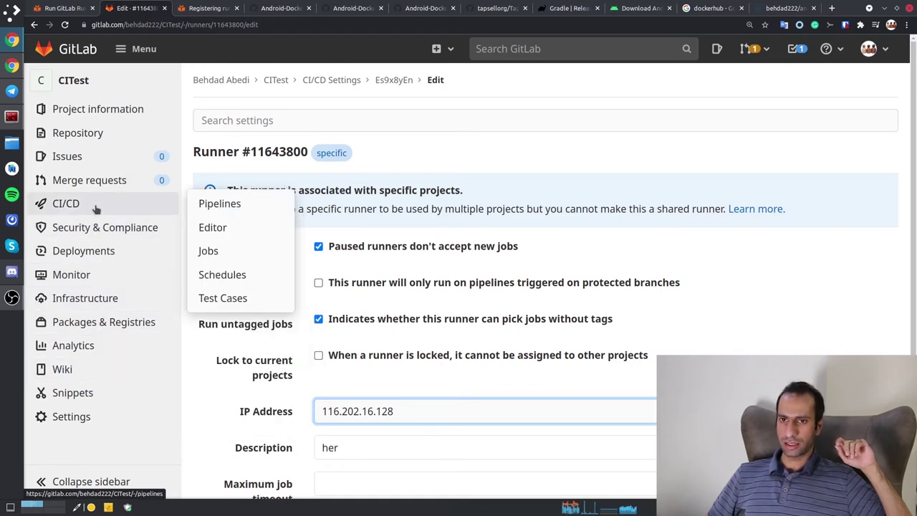
mouse_move(85, 425)
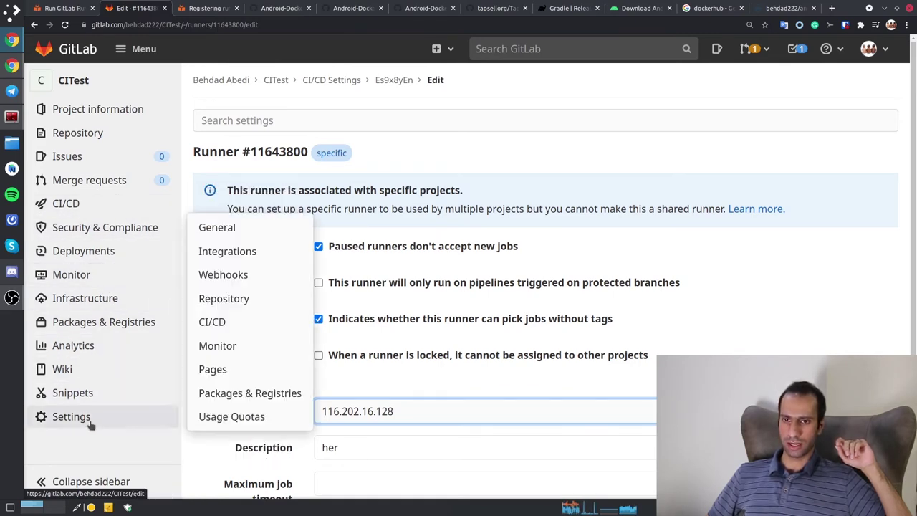
click(230, 327)
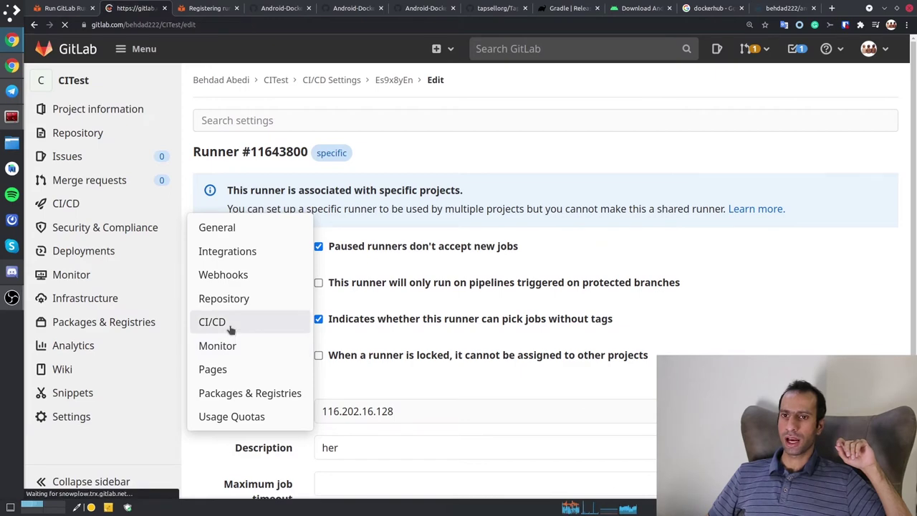
scroll(403, 293, down, 6)
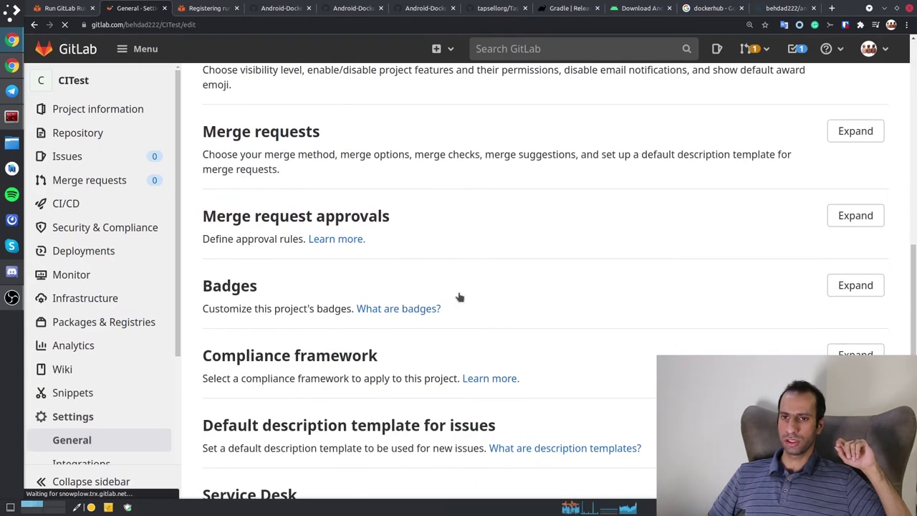
scroll(459, 297, down, 3)
scroll(581, 299, up, 4)
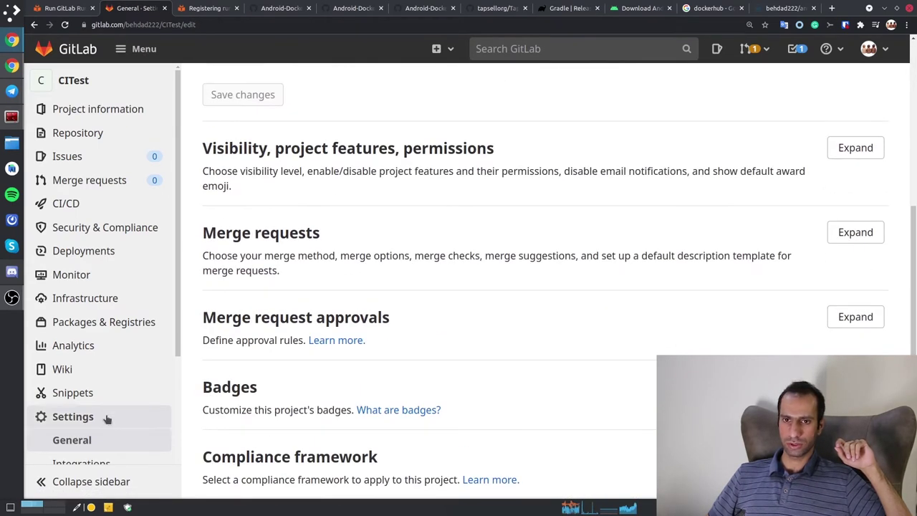
scroll(106, 419, down, 3)
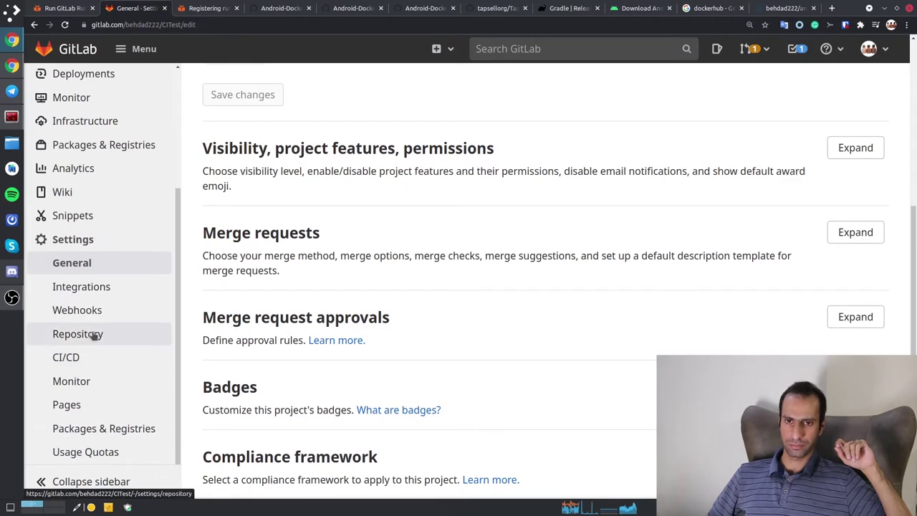
click(92, 354)
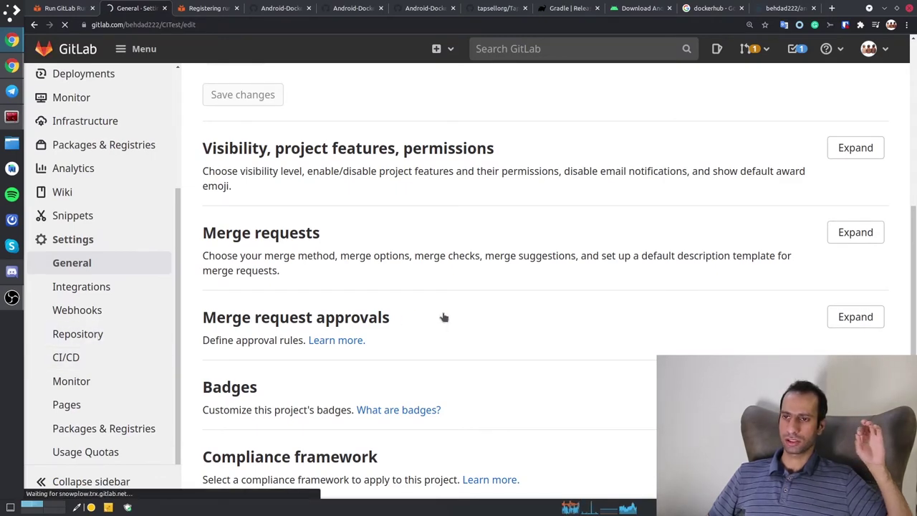
scroll(538, 282, down, 4)
scroll(649, 278, up, 2)
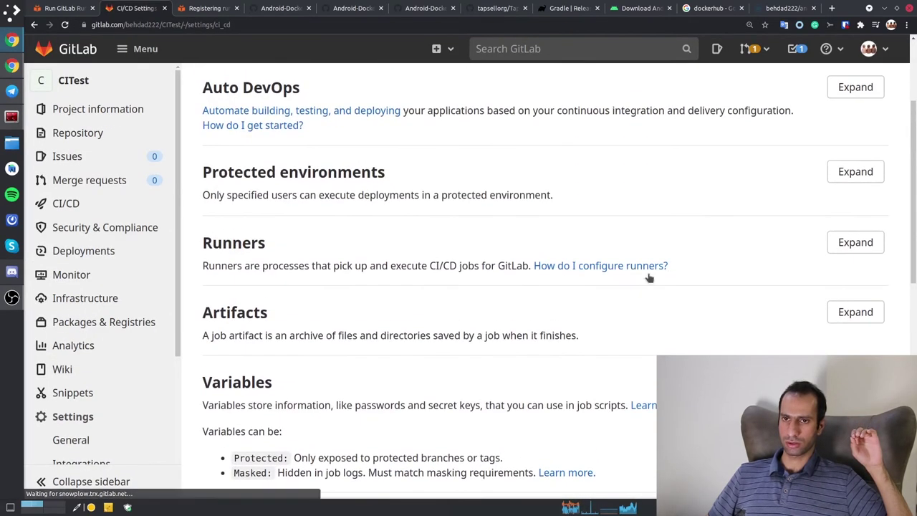
click(855, 243)
scroll(414, 301, down, 4)
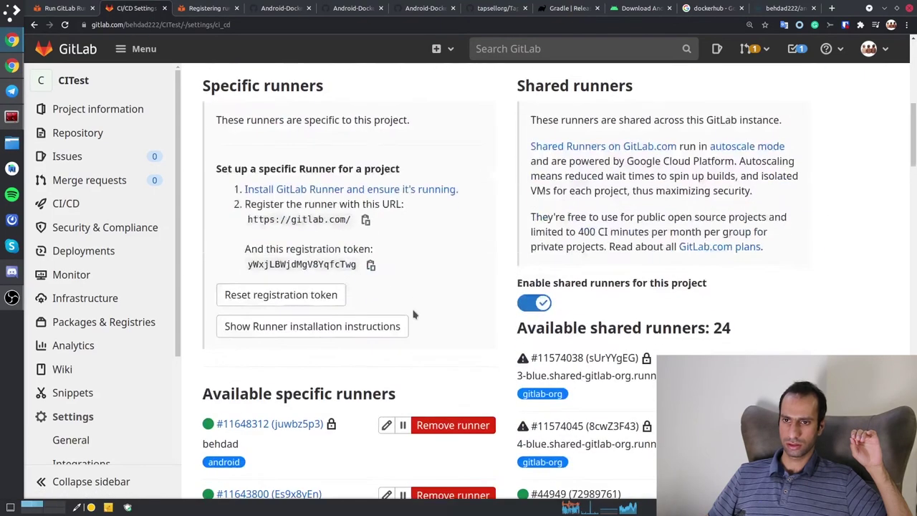
scroll(414, 314, down, 2)
- Pause both of the project's specific runners, the android-tagged one and the self-tagged one, confirming each pause
click(403, 273)
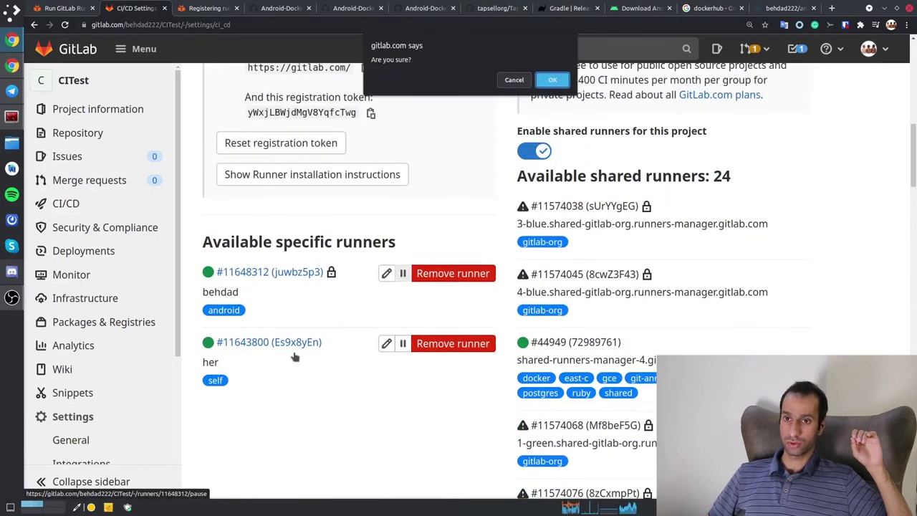
click(552, 79)
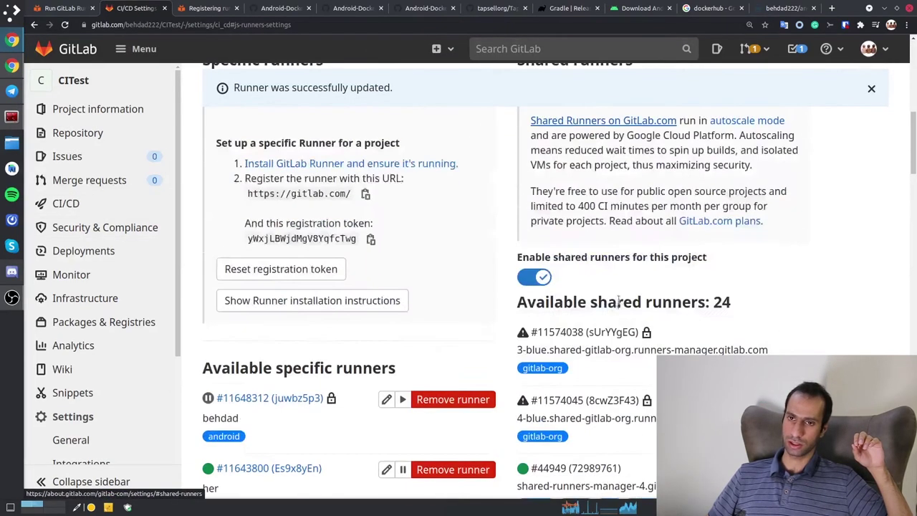
scroll(618, 302, down, 2)
click(403, 318)
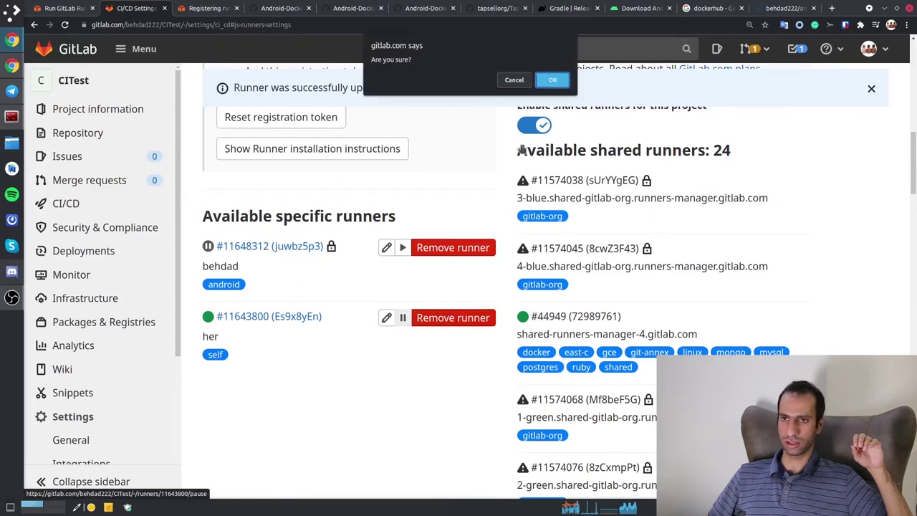
click(550, 81)
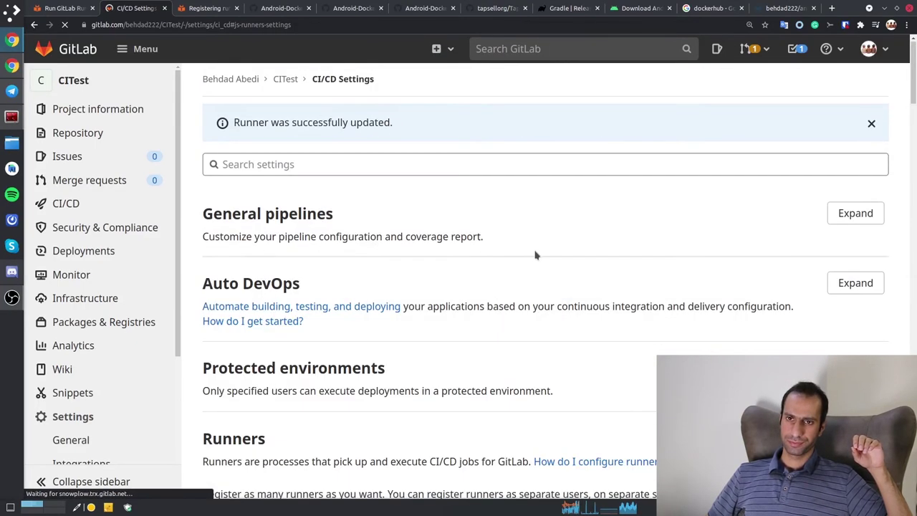
scroll(510, 260, down, 6)
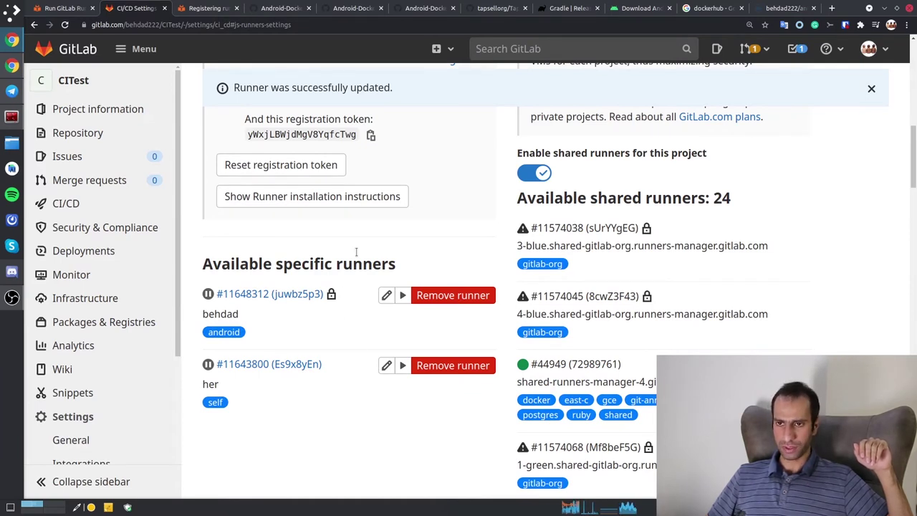
- Look through the available specific runners and the list of shared runners in the CITest project's CI/CD settings
mouse_move(372, 258)
mouse_down()
mouse_move(213, 264)
mouse_move(363, 264)
mouse_up()
click(380, 263)
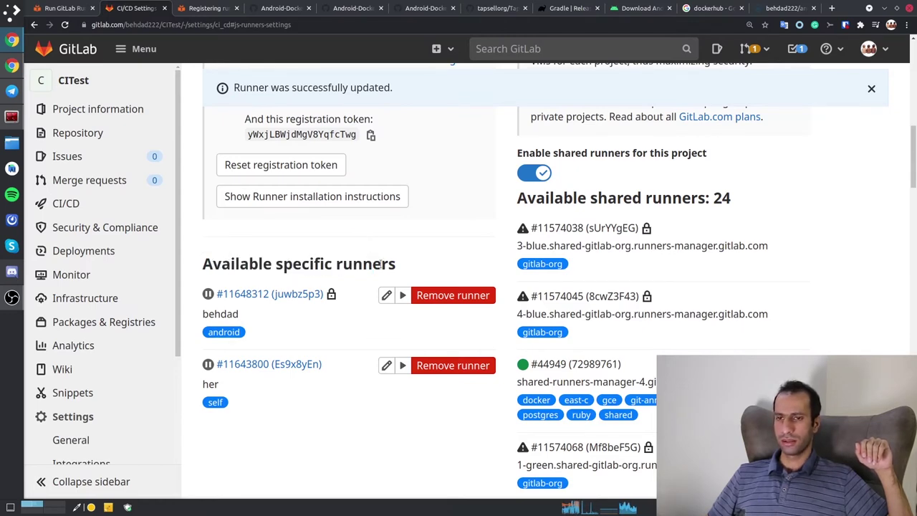
scroll(702, 238, down, 12)
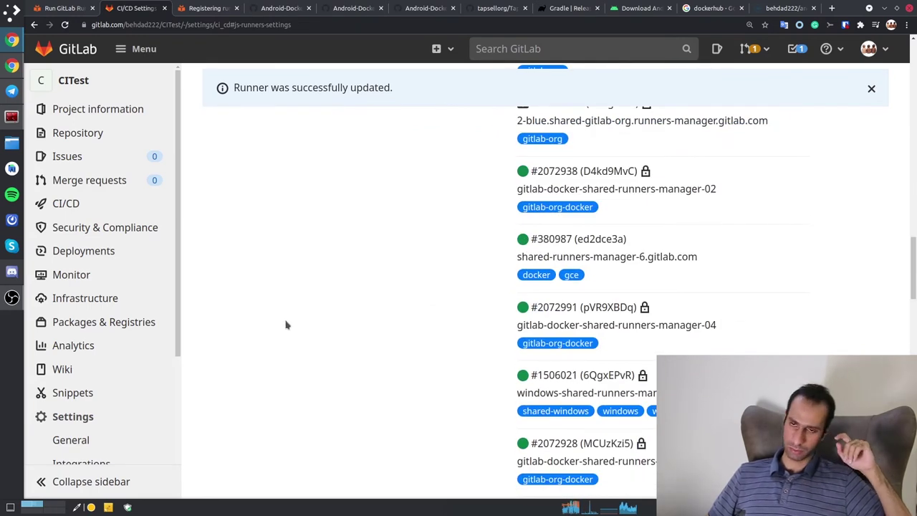
scroll(285, 324, up, 2)
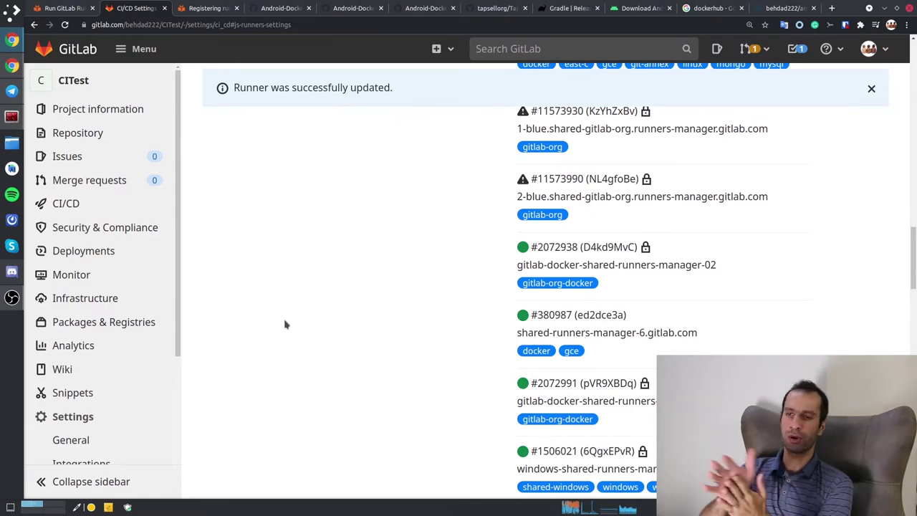
scroll(285, 324, up, 5)
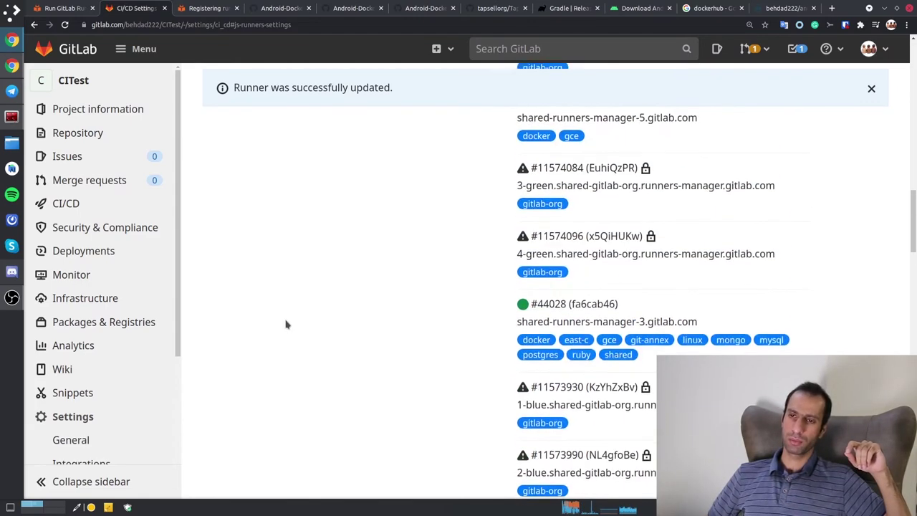
scroll(285, 325, up, 10)
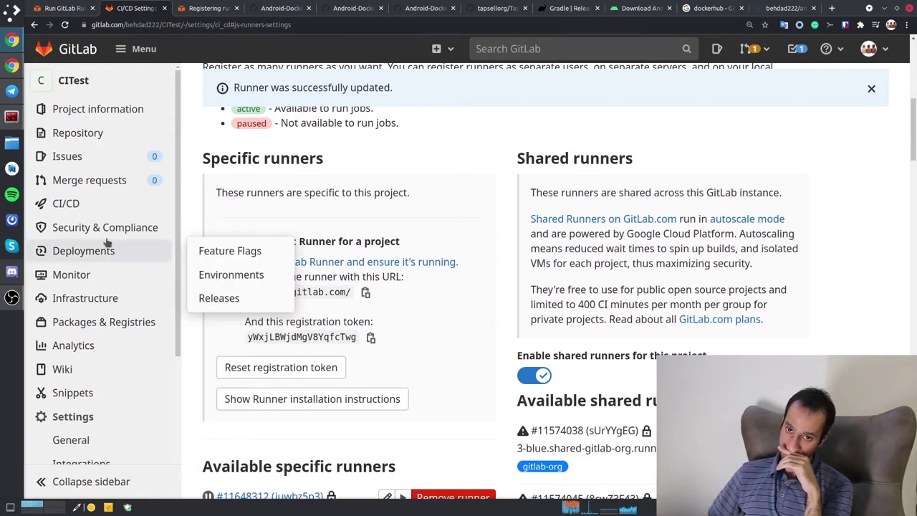
- Check the project's pipelines, return to the CITest overview page and open its CI/CD configuration in the pipeline editor
click(78, 212)
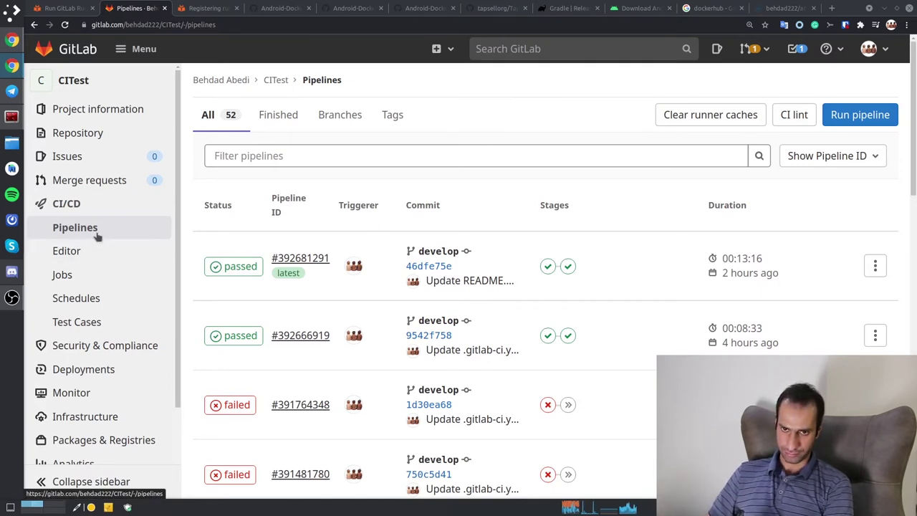
click(108, 91)
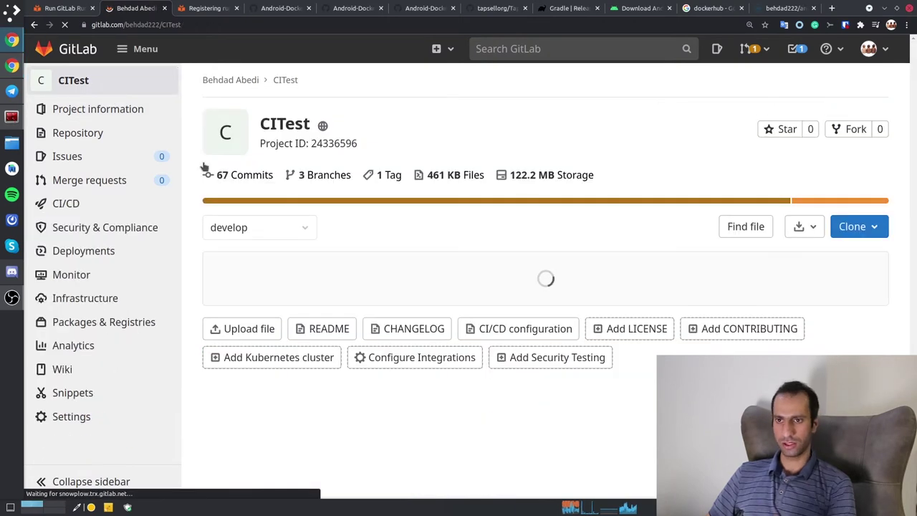
scroll(469, 240, down, 2)
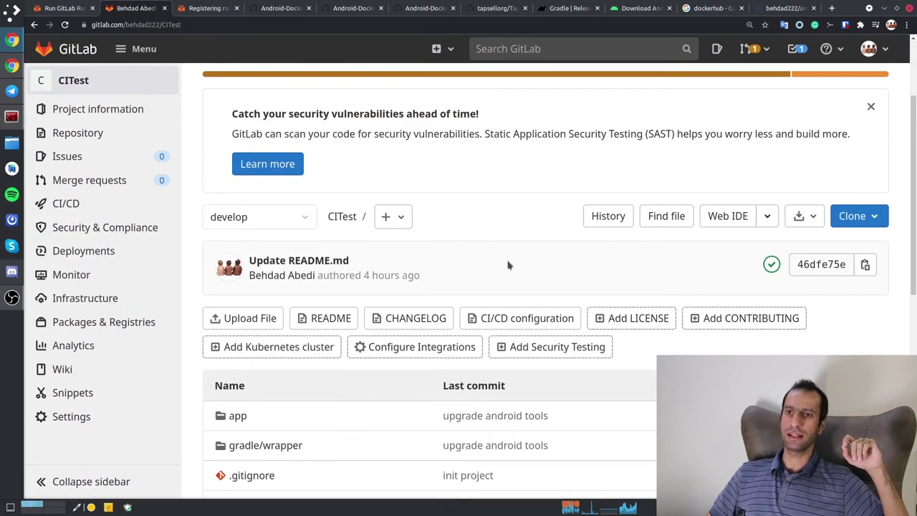
scroll(508, 263, down, 2)
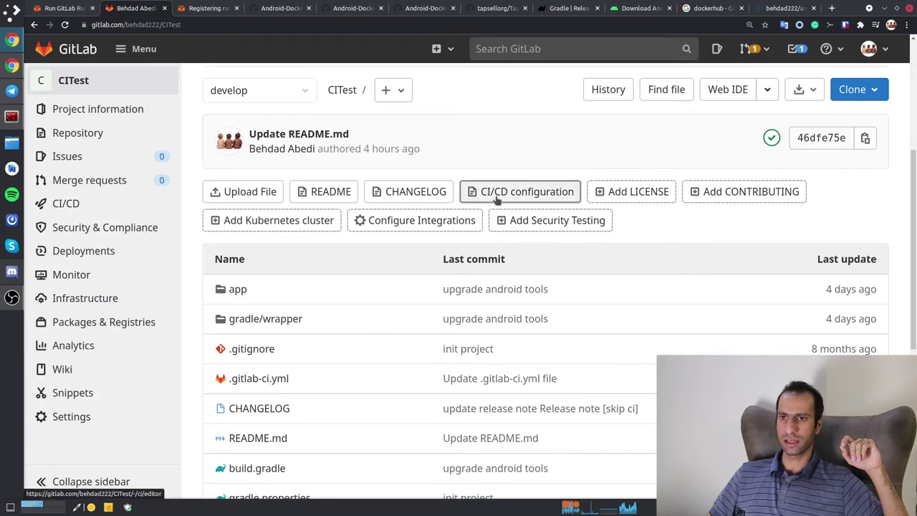
scroll(402, 295, down, 3)
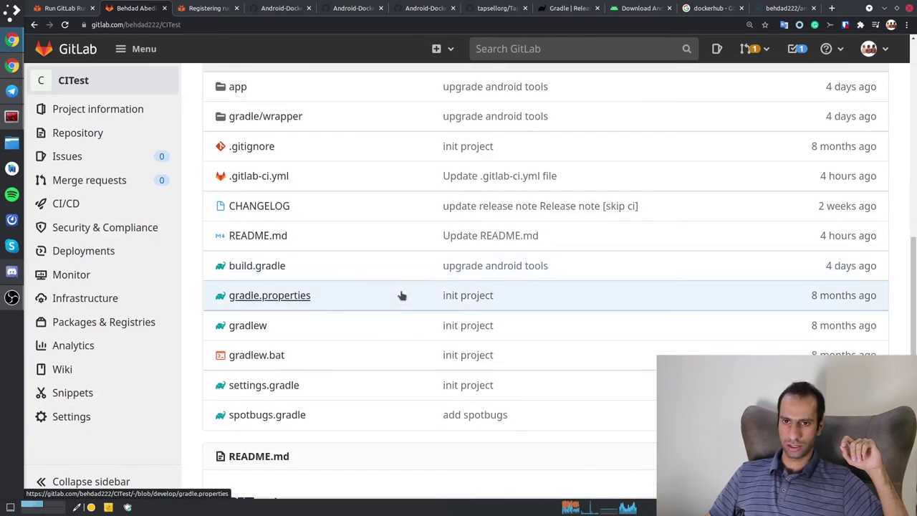
scroll(286, 258, up, 1)
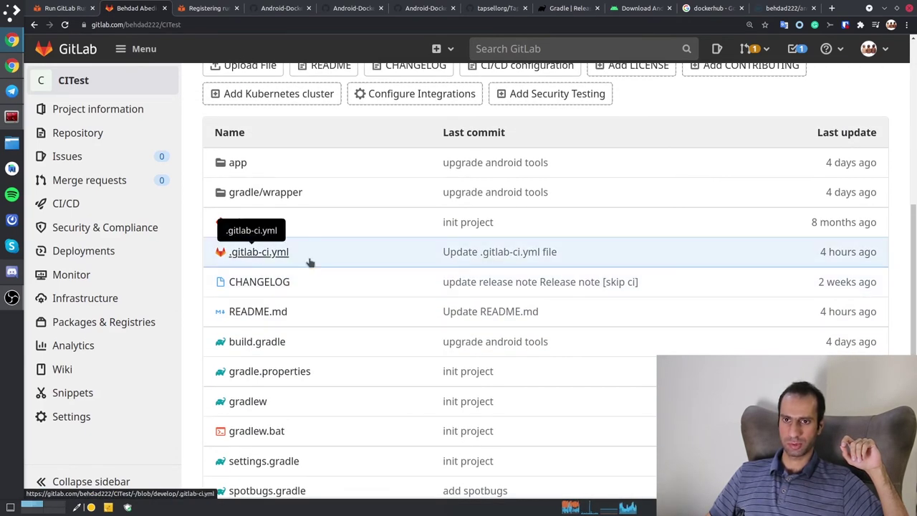
scroll(279, 378, up, 2)
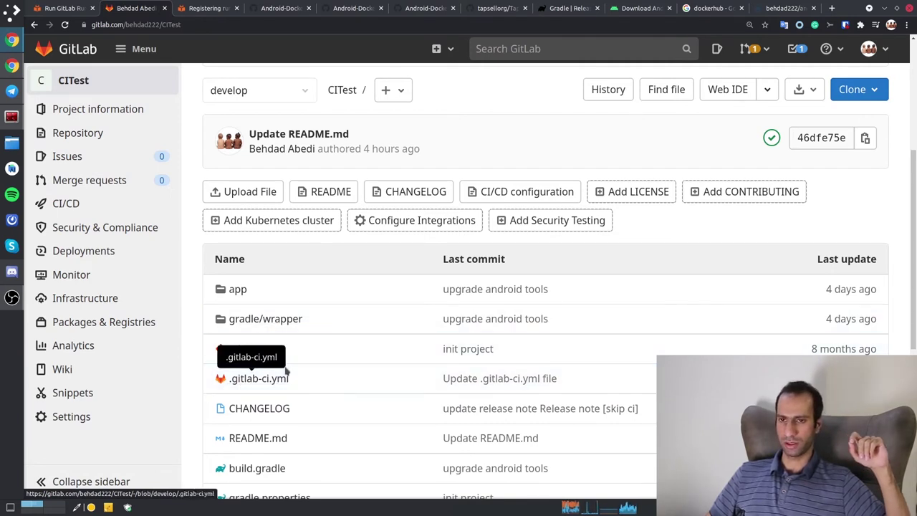
click(518, 189)
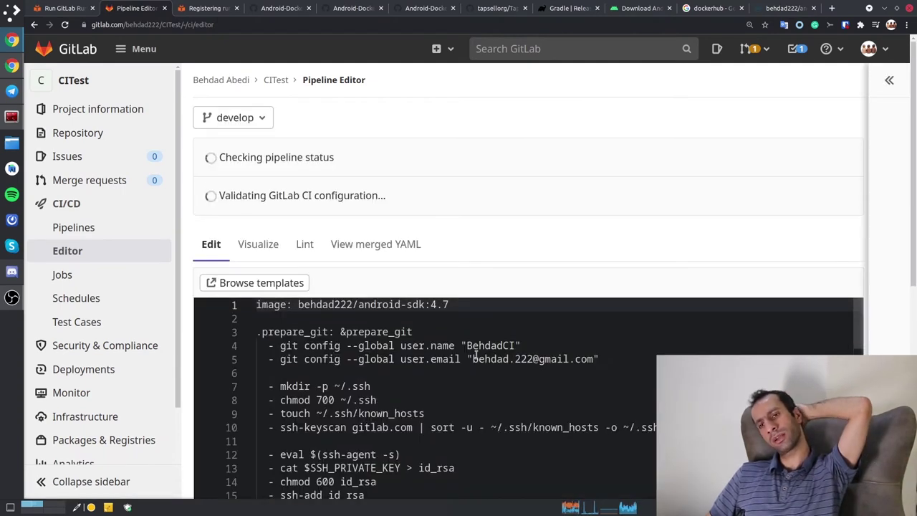
- Skim the pipeline configuration from its top down to the updateReleaseNote job's script and return to the start
scroll(675, 256, down, 5)
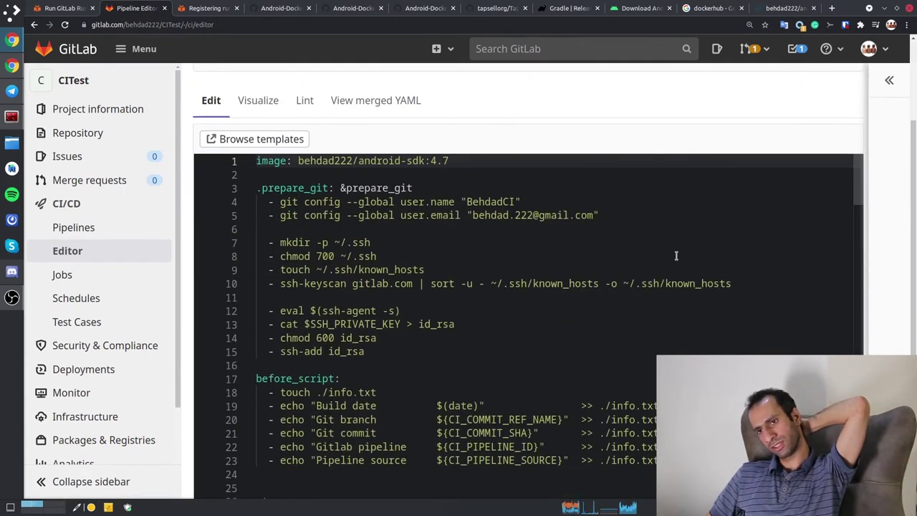
scroll(676, 255, up, 6)
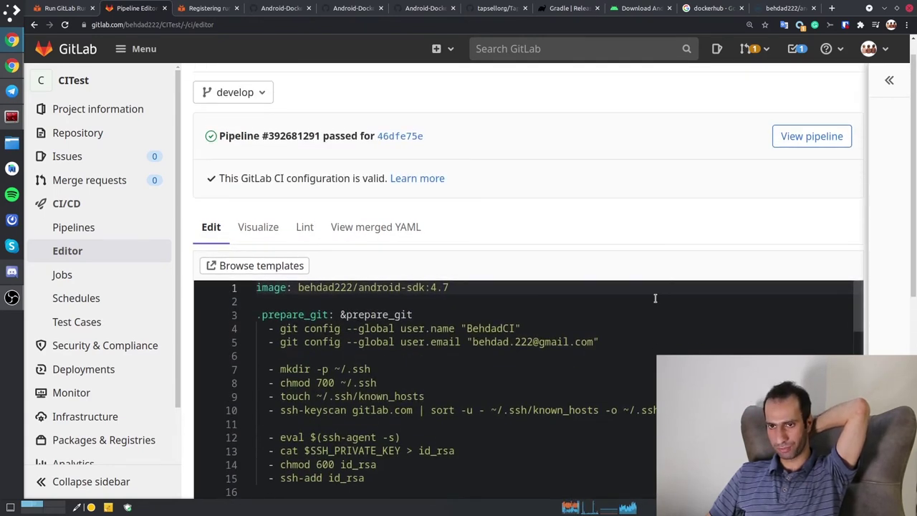
scroll(566, 287, down, 8)
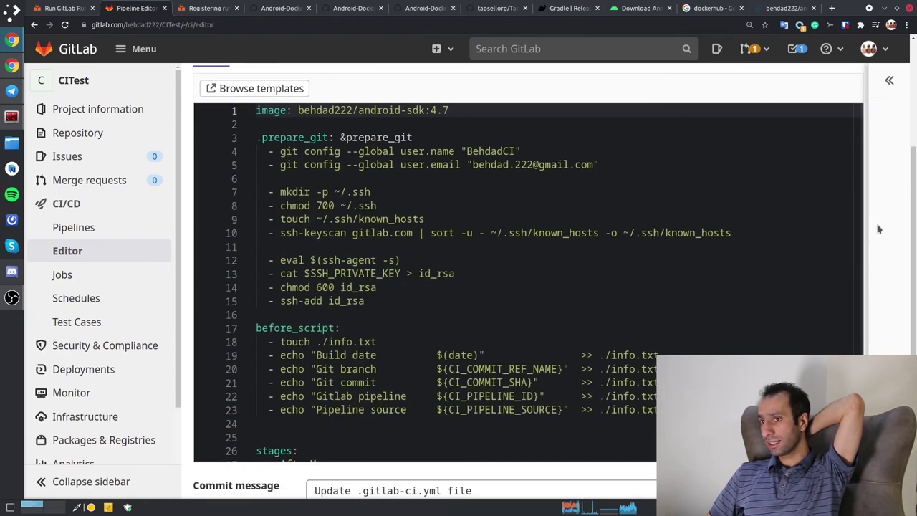
scroll(566, 286, down, 3)
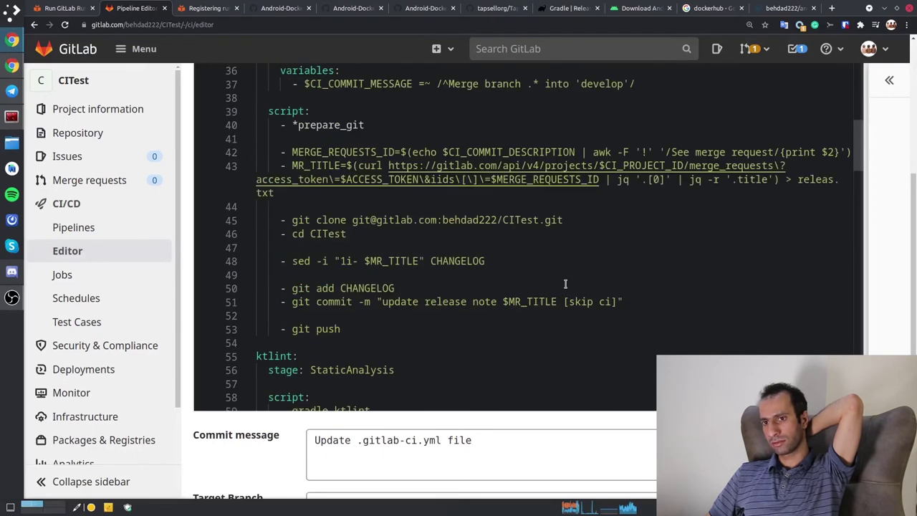
scroll(566, 285, up, 10)
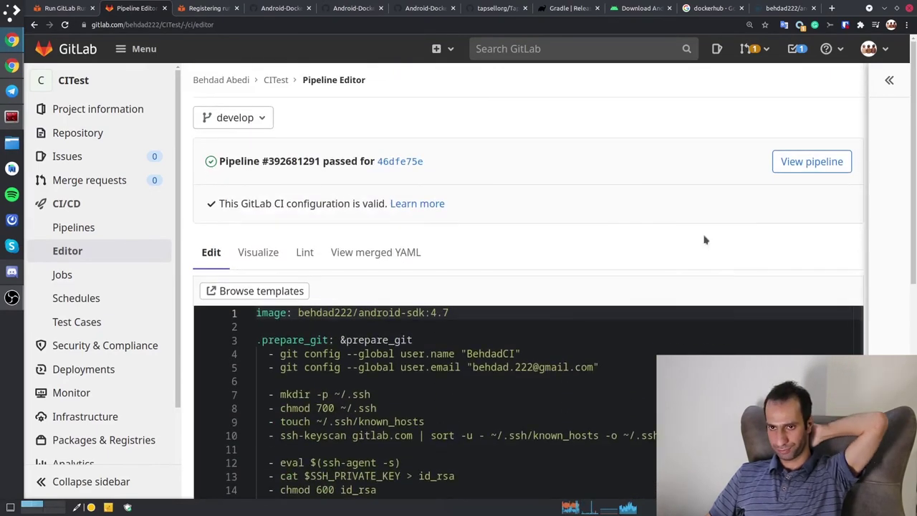
scroll(882, 170, down, 3)
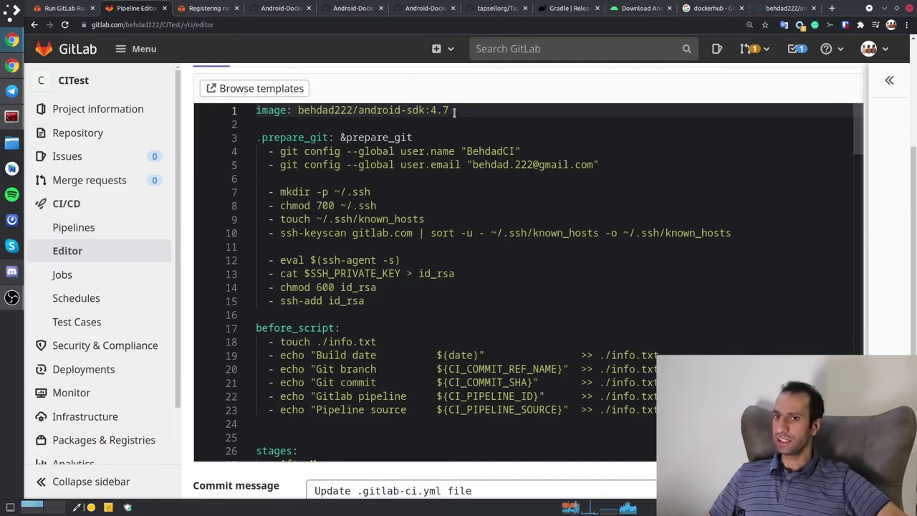
- Examine the Docker image reference, android-sdk:4.7, on the first line of the pipeline configuration by highlighting its parts
drag(450, 110, 299, 110)
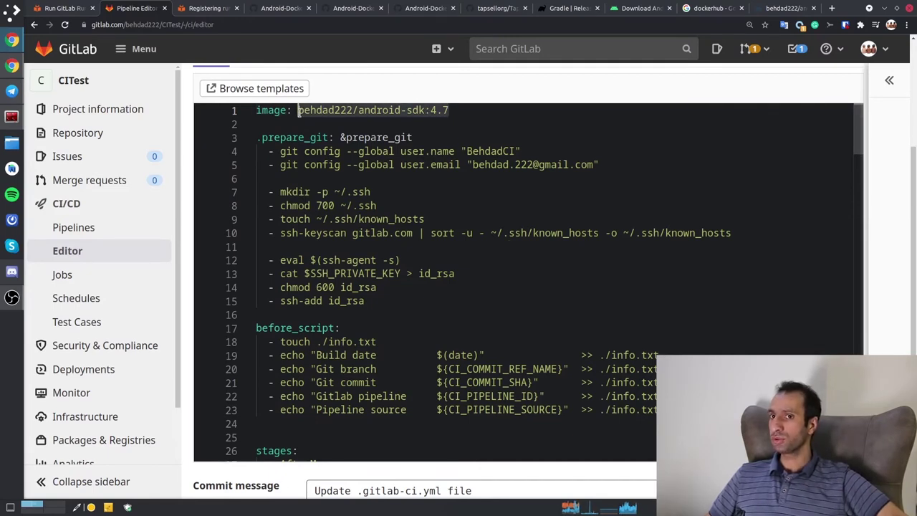
click(408, 111)
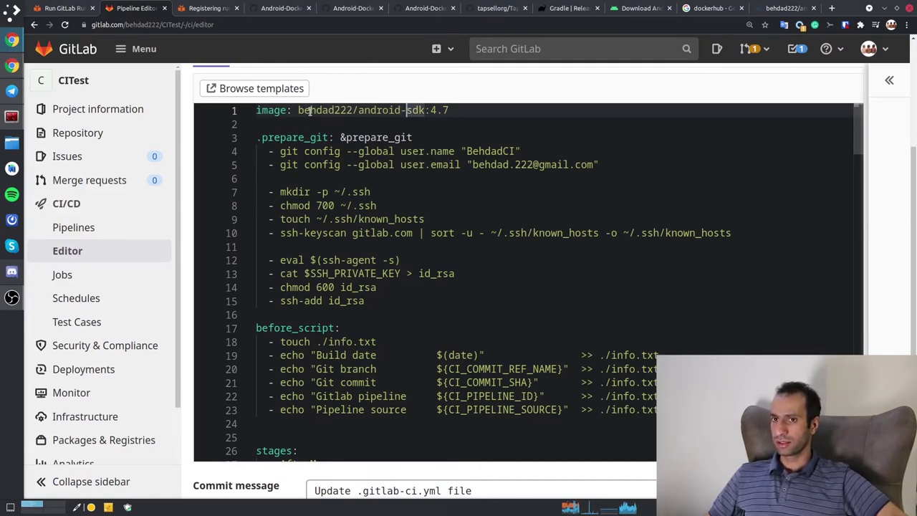
drag(299, 111, 280, 110)
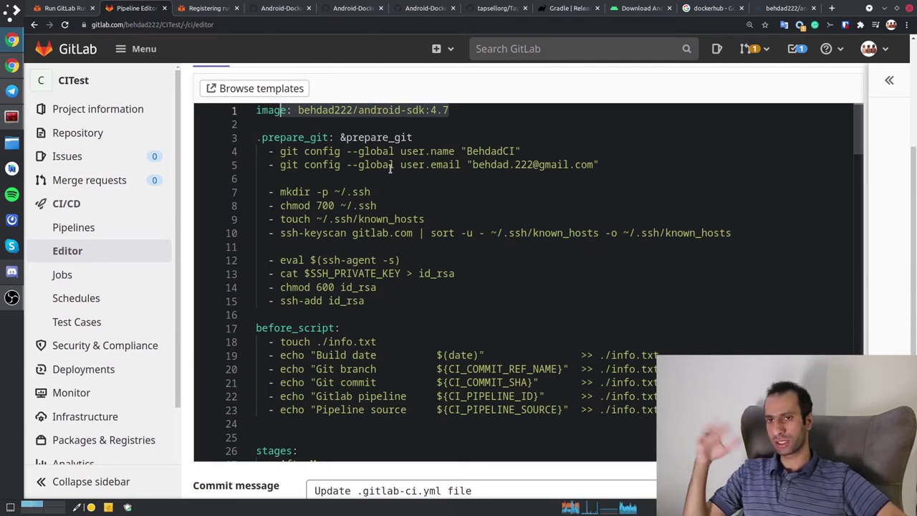
click(299, 112)
double_click(301, 112)
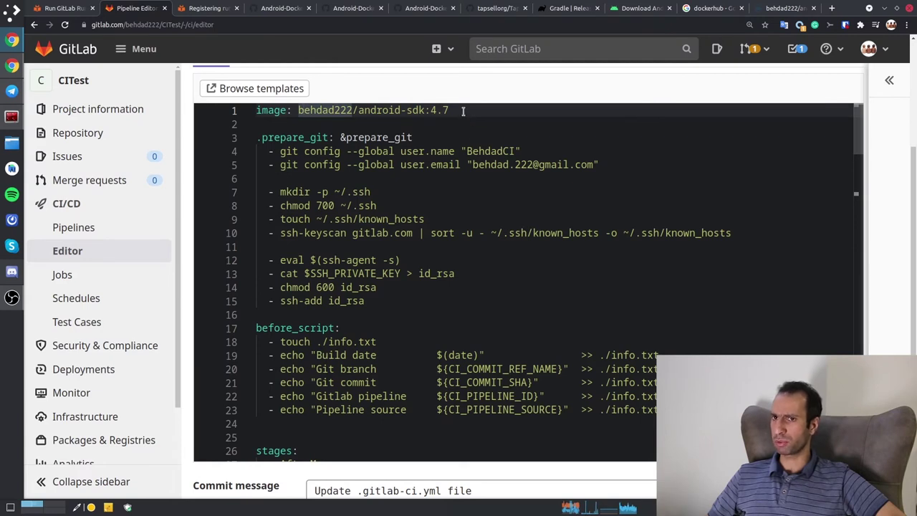
drag(463, 111, 279, 112)
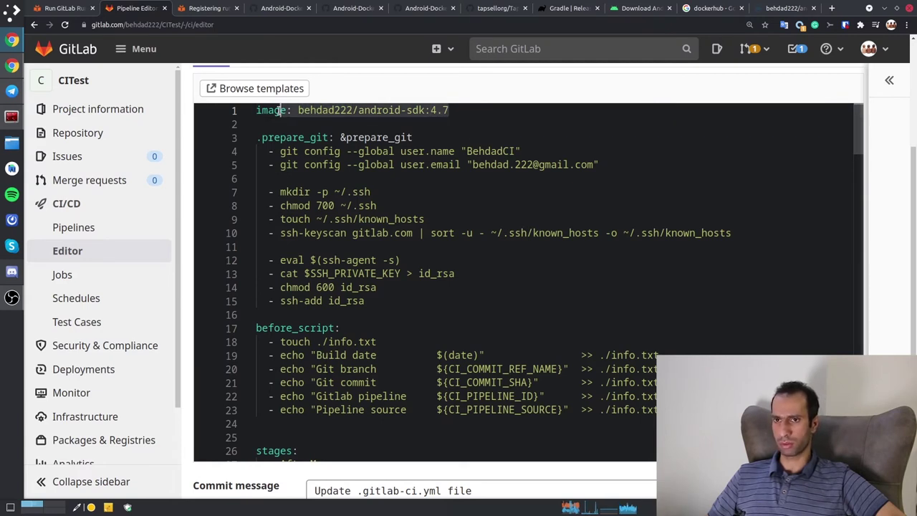
double_click(323, 110)
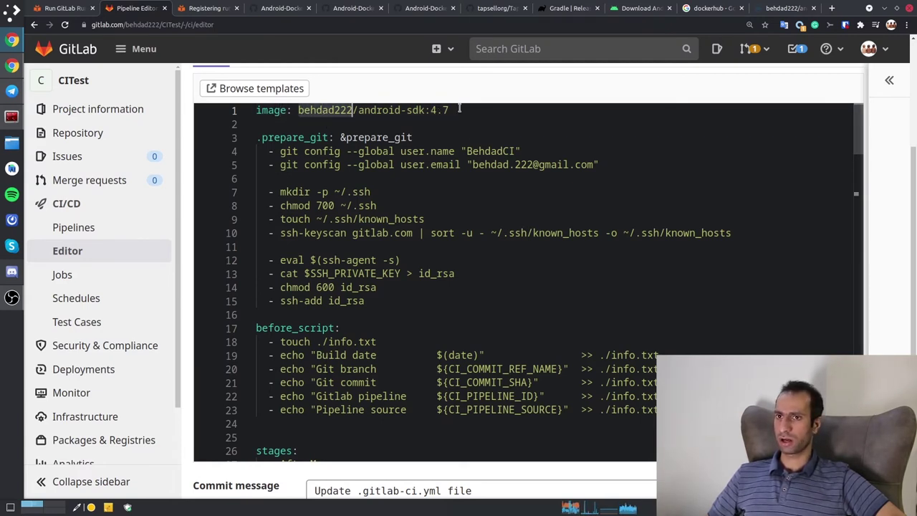
drag(459, 109, 300, 109)
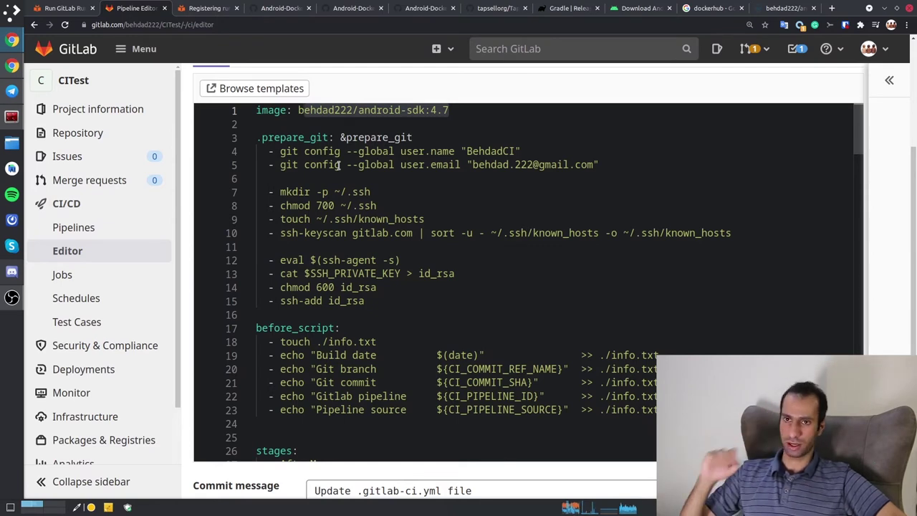
- Collapse the .prepare_git block in the pipeline configuration
drag(294, 164, 244, 138)
click(449, 299)
click(247, 138)
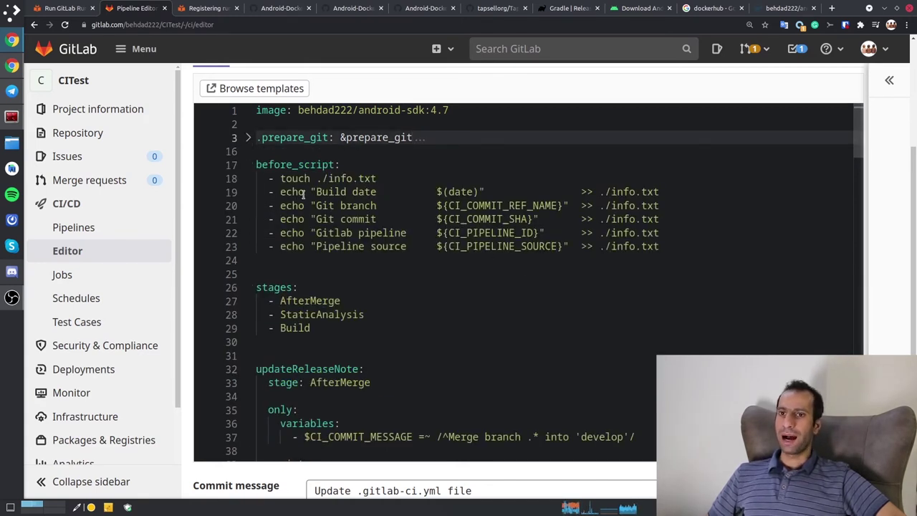
- Examine the before_script commands that write build date, Git branch, commit, pipeline ID and pipeline source to info.txt
drag(278, 181, 453, 245)
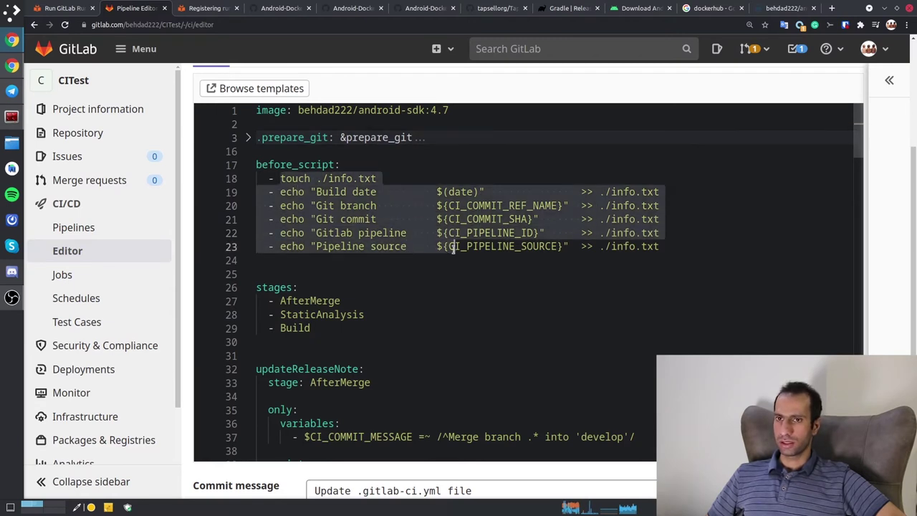
click(320, 207)
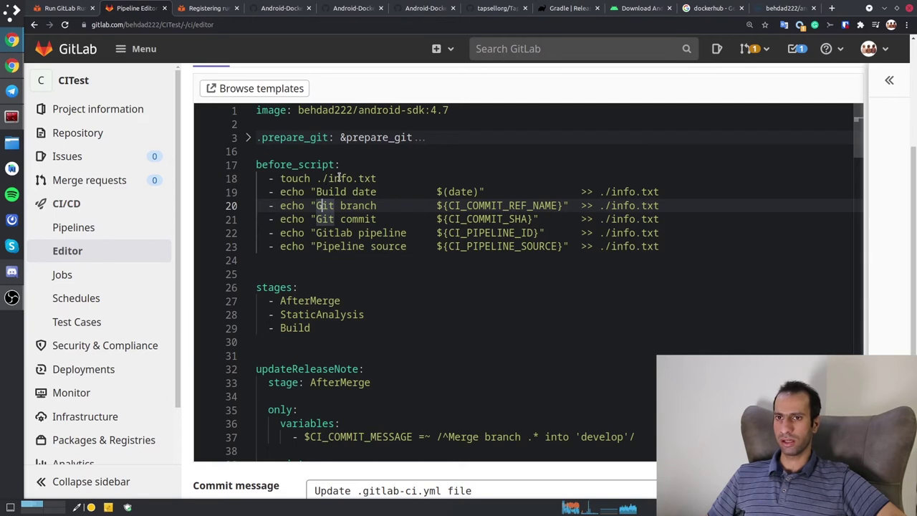
click(352, 178)
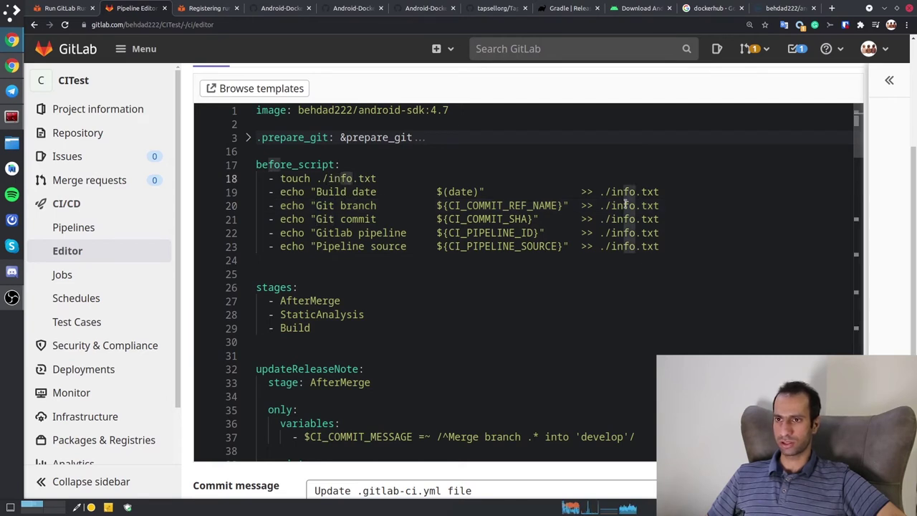
drag(696, 206, 322, 205)
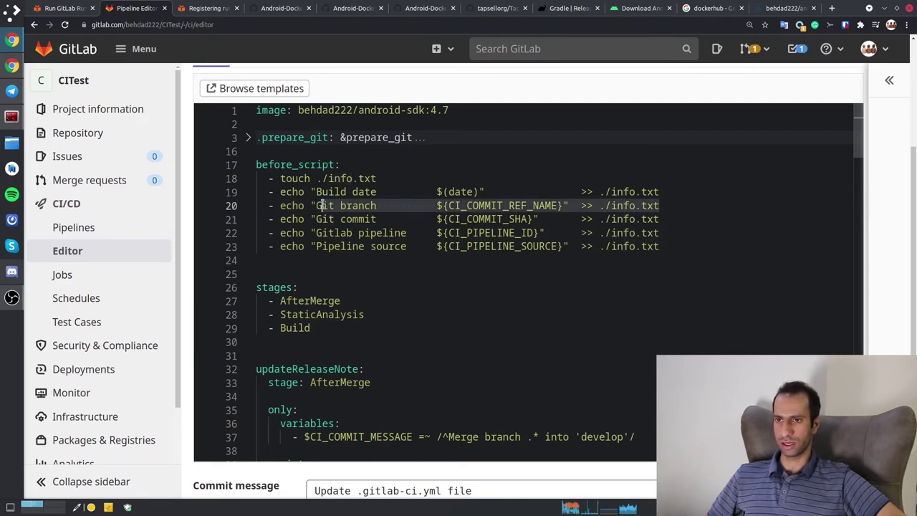
click(649, 206)
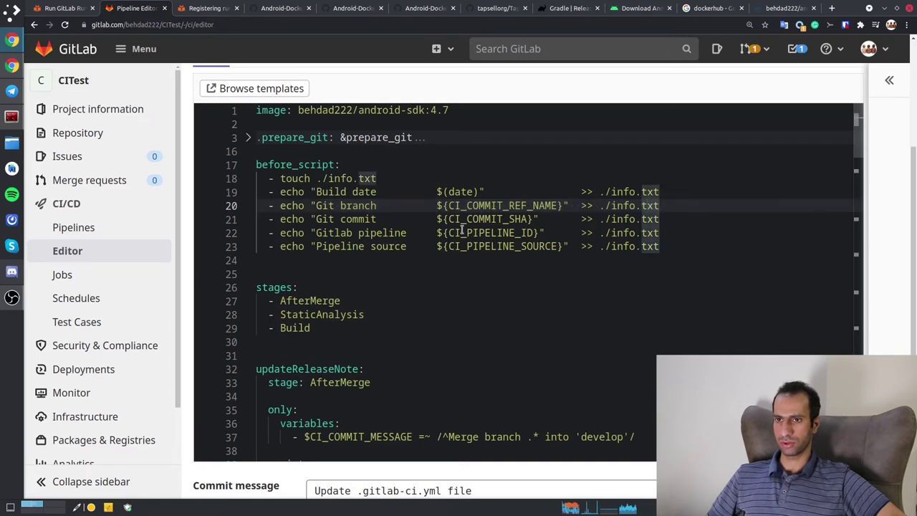
drag(348, 194, 505, 194)
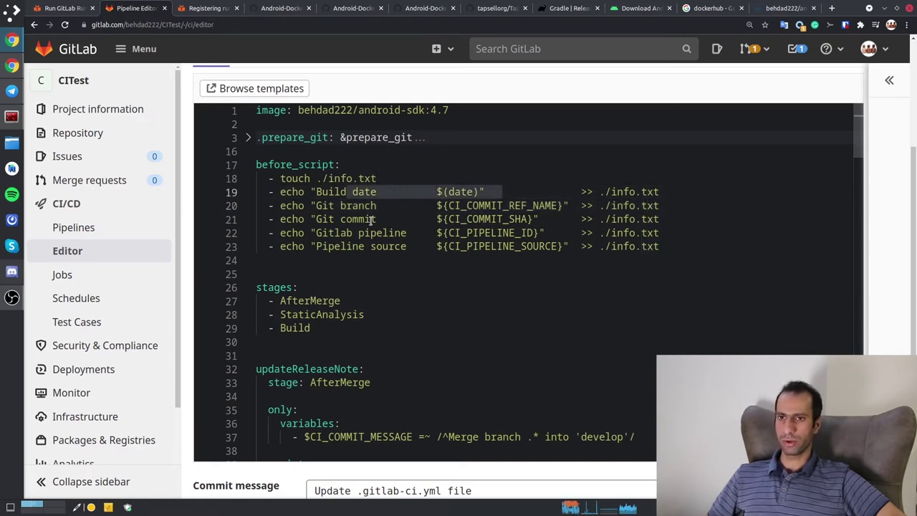
drag(376, 206, 518, 207)
drag(376, 219, 535, 222)
drag(382, 233, 517, 237)
drag(349, 247, 499, 246)
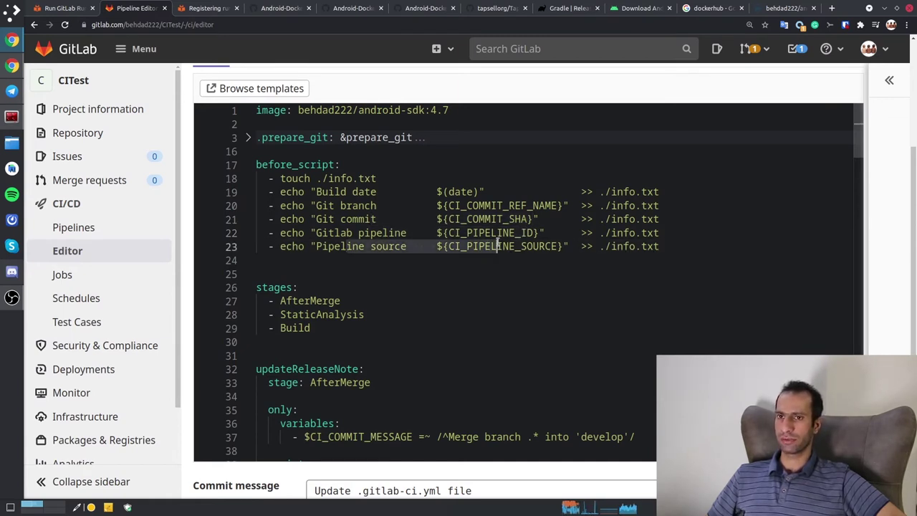
click(467, 247)
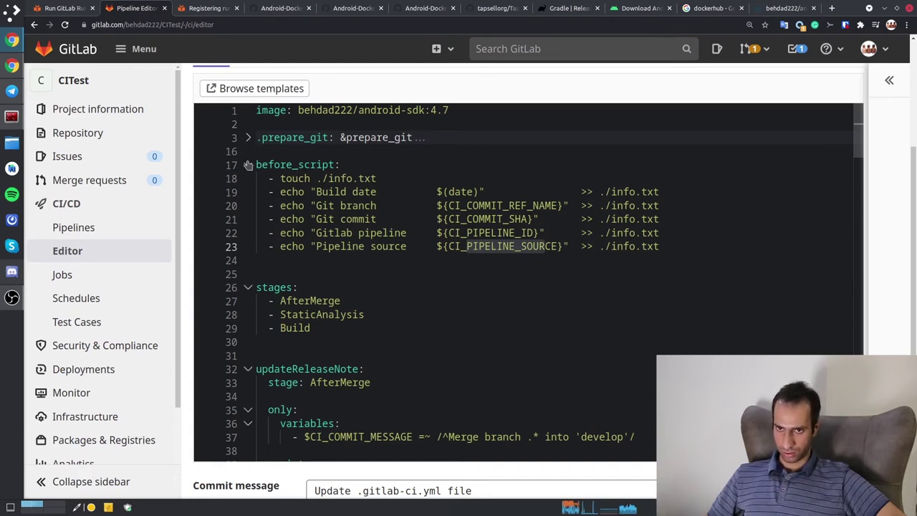
- Collapse the before_script block in the pipeline configuration
drag(287, 164, 321, 247)
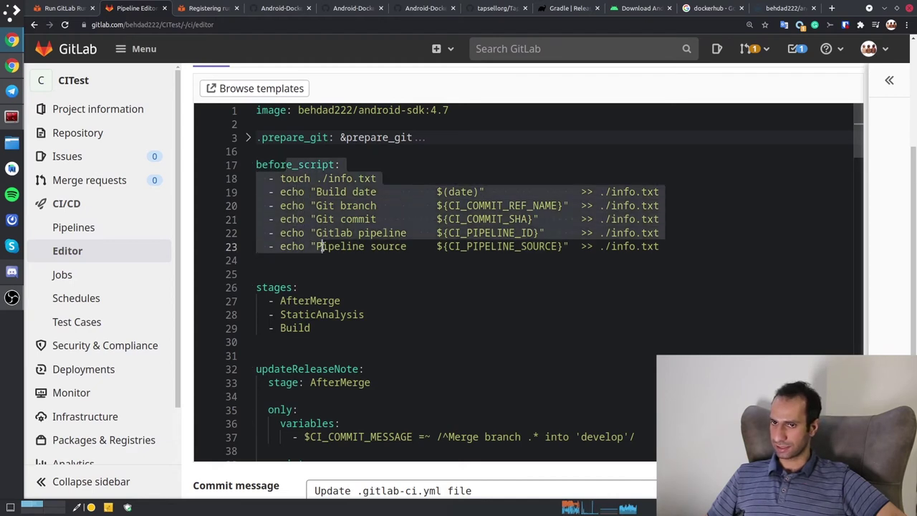
click(247, 165)
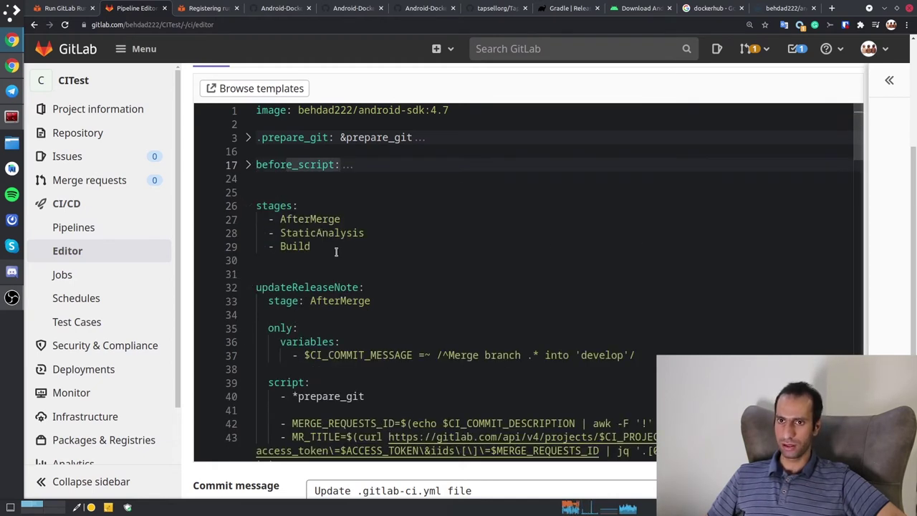
- Examine the AfterMerge, StaticAnalysis and Build entries of the stages list and collapse the stages block
drag(287, 260, 246, 205)
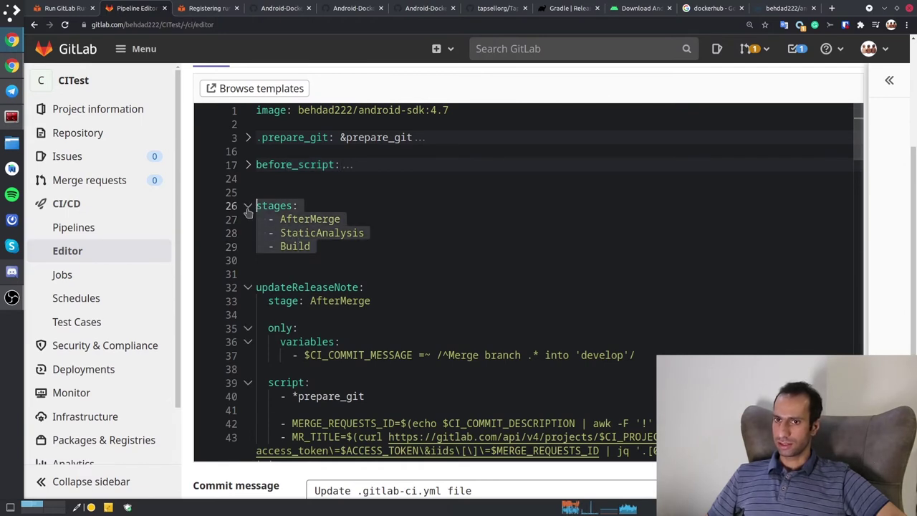
click(368, 215)
click(370, 260)
click(310, 246)
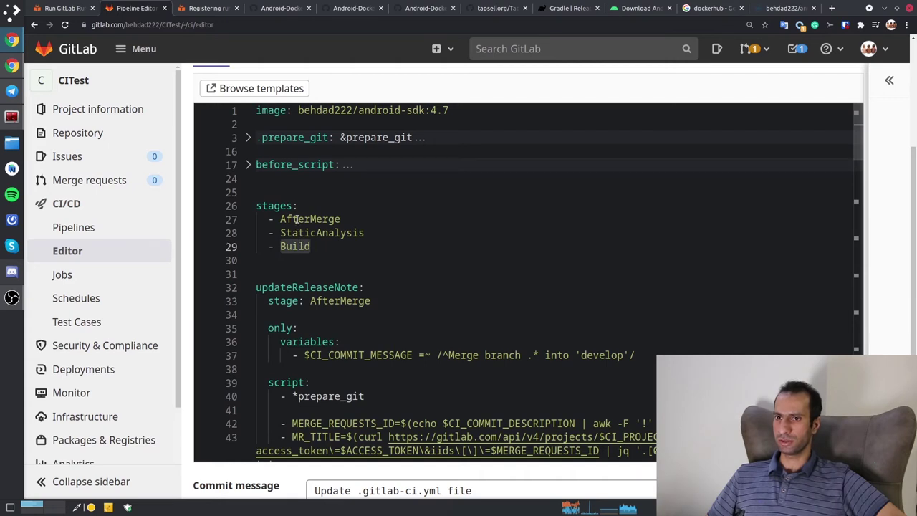
click(315, 220)
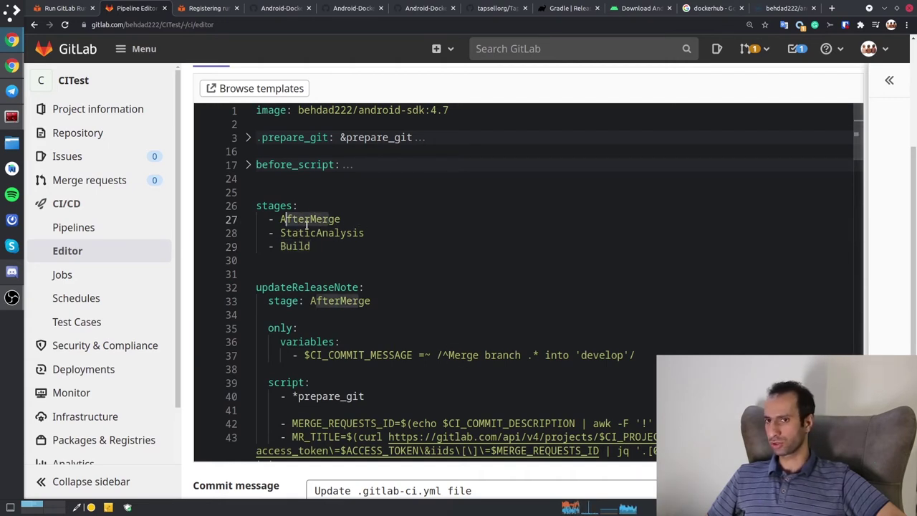
click(284, 233)
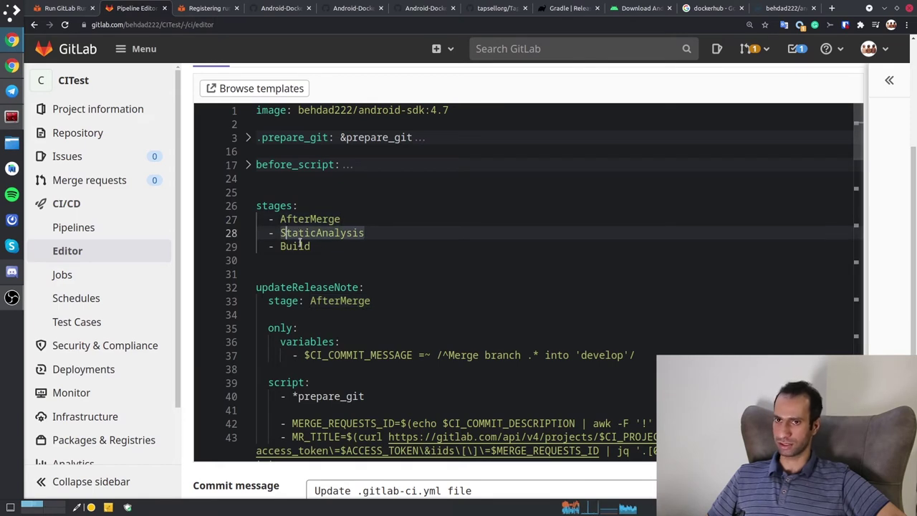
click(300, 246)
click(294, 261)
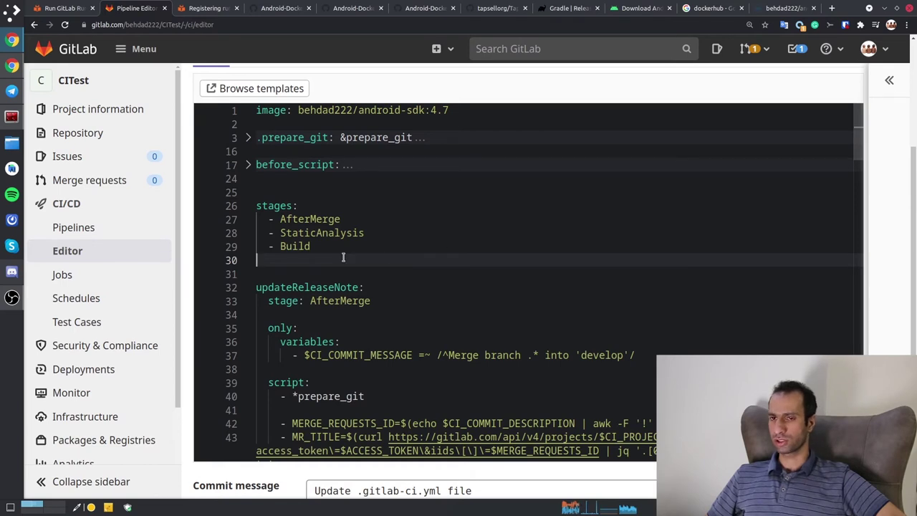
click(247, 206)
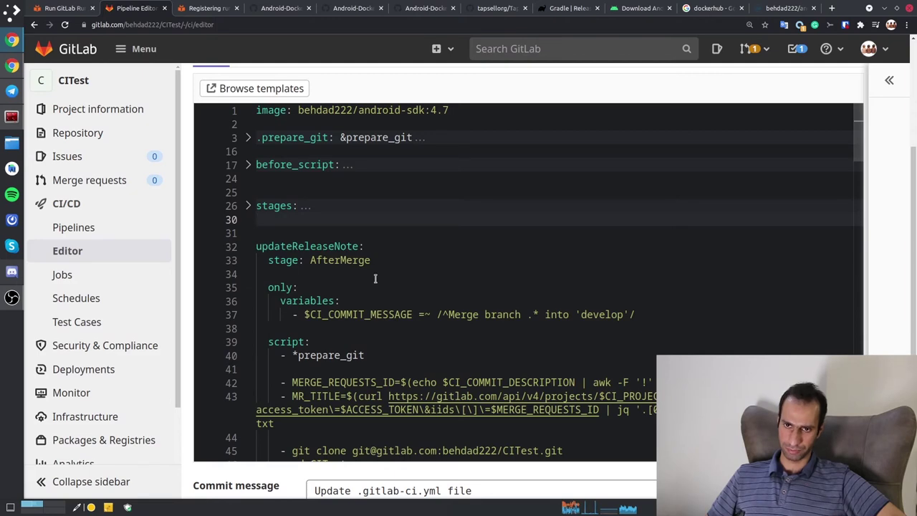
- Collapse the updateReleaseNote job below the stages block
scroll(375, 278, down, 5)
scroll(337, 213, up, 4)
drag(257, 210, 289, 265)
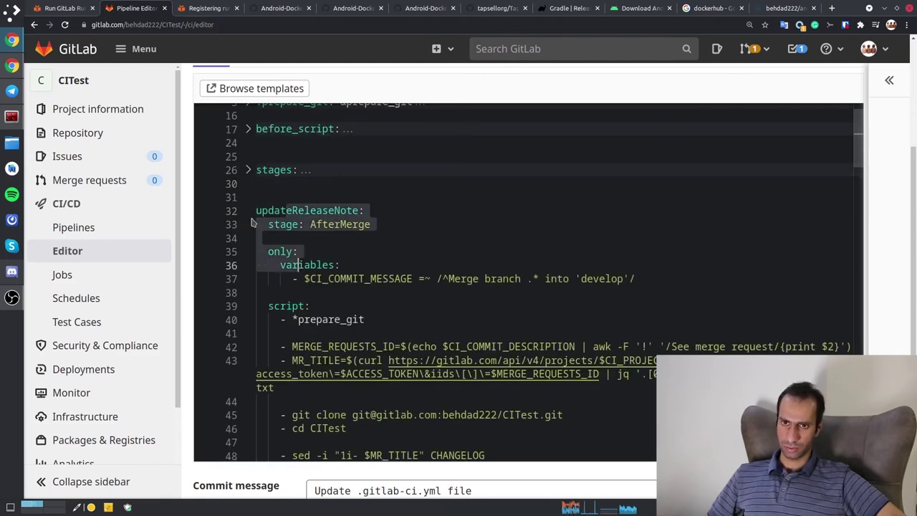
click(247, 211)
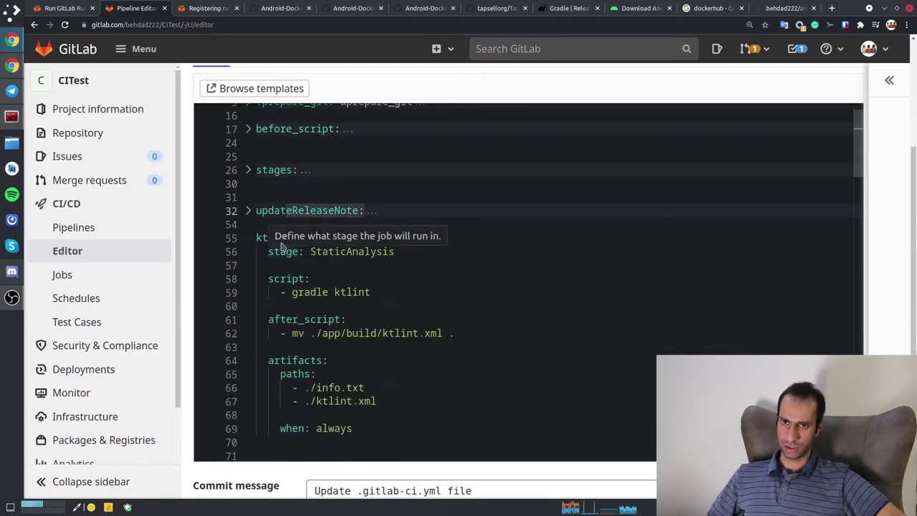
- Collapse the static analysis jobs ktlint, detekt, lint, checkStyle, spotBugs and pmd
click(311, 279)
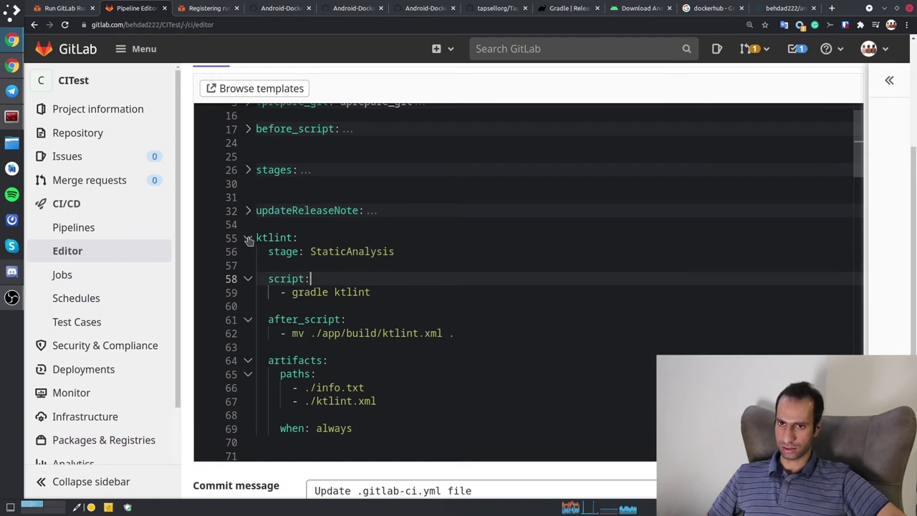
click(248, 238)
click(247, 280)
scroll(257, 284, down, 2)
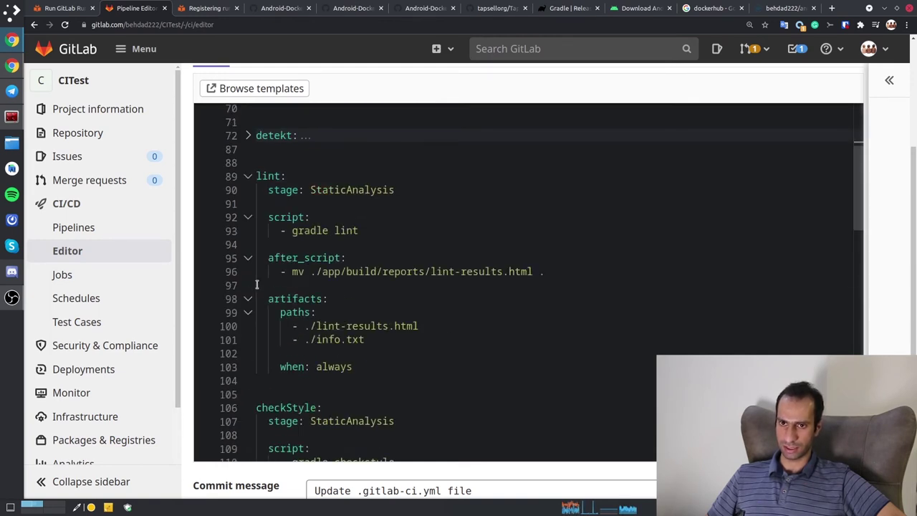
click(247, 176)
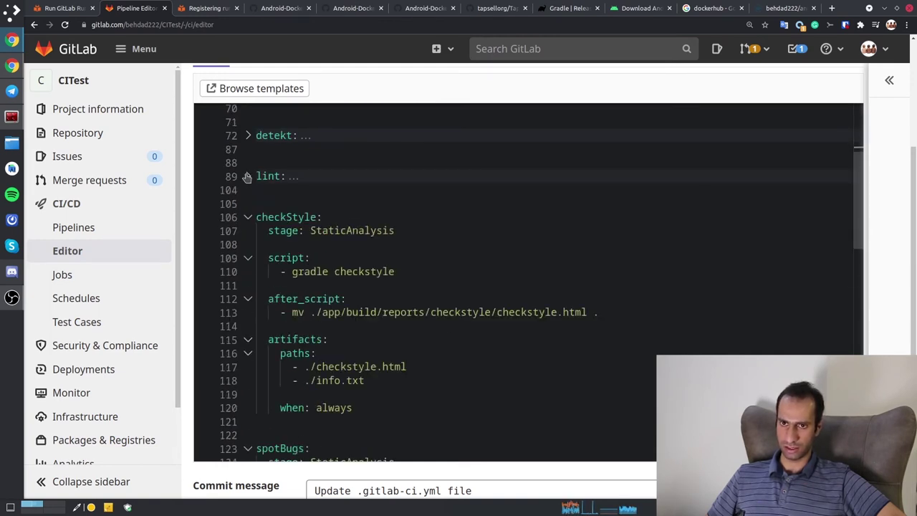
click(247, 218)
click(247, 261)
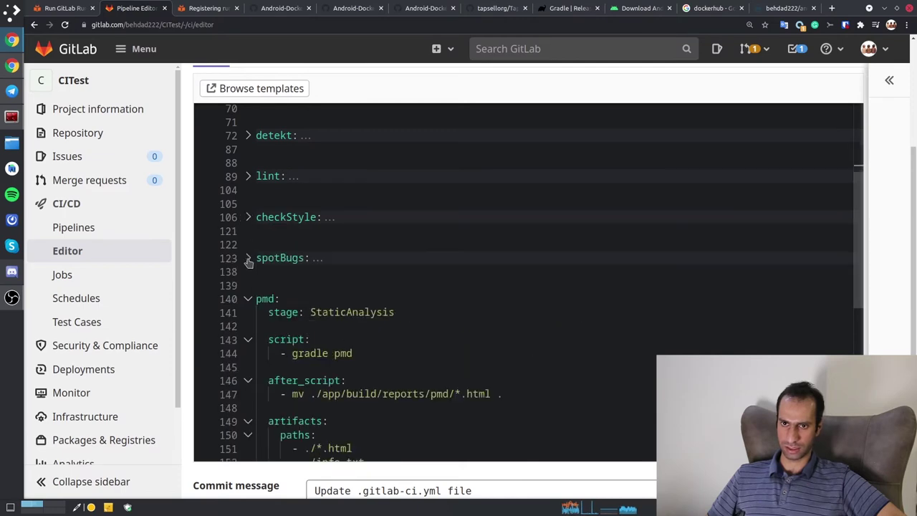
scroll(249, 264, down, 2)
click(247, 156)
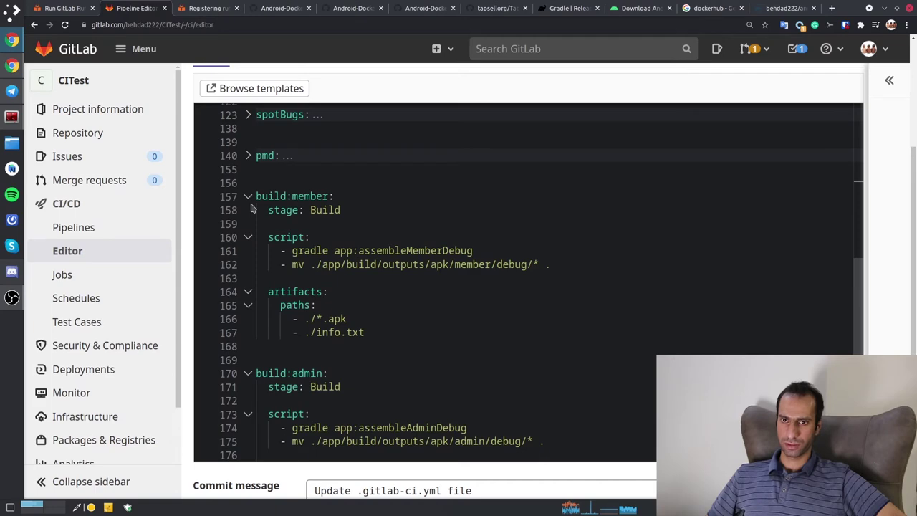
- Review the build:member and build:admin jobs at the end of the configuration and collapse build:admin
scroll(381, 260, down, 5)
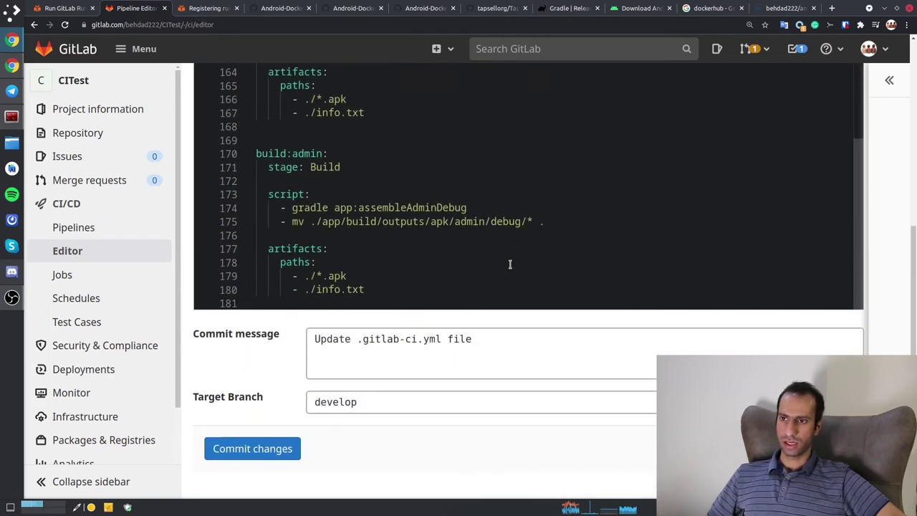
scroll(884, 317, up, 5)
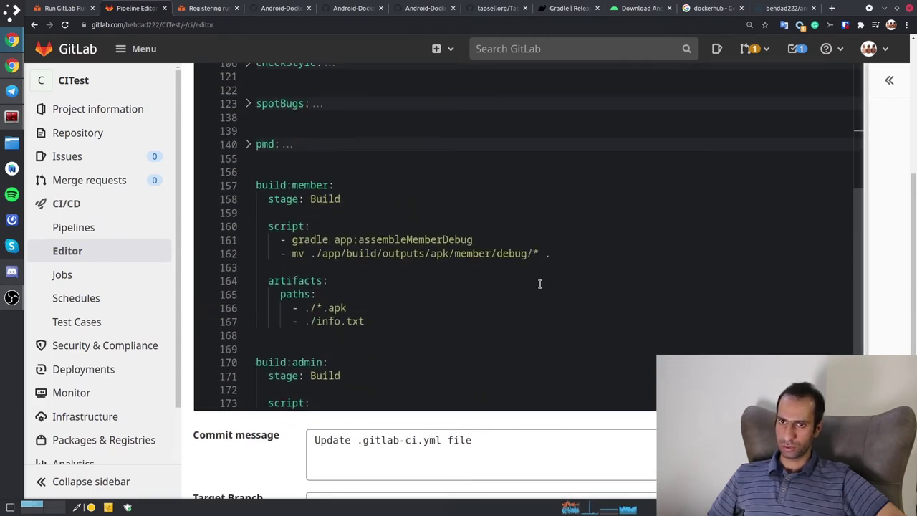
scroll(540, 284, down, 3)
scroll(894, 310, up, 2)
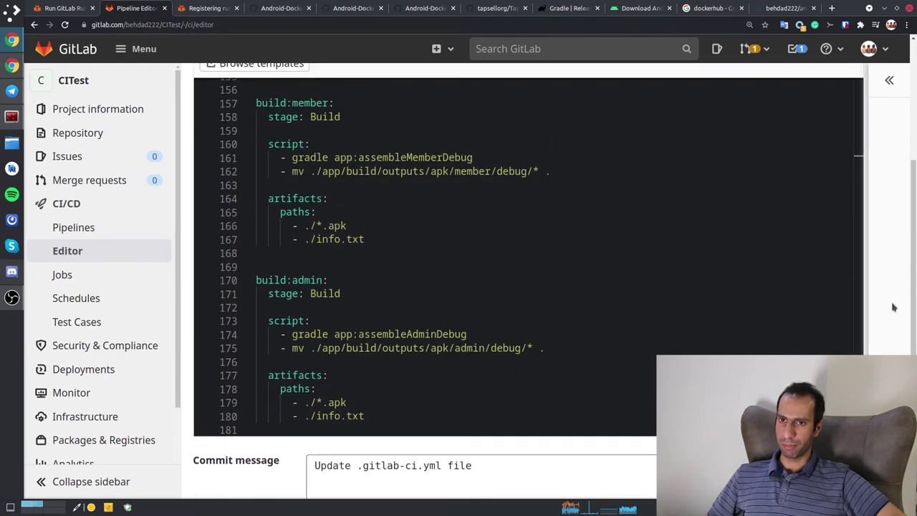
scroll(893, 308, up, 1)
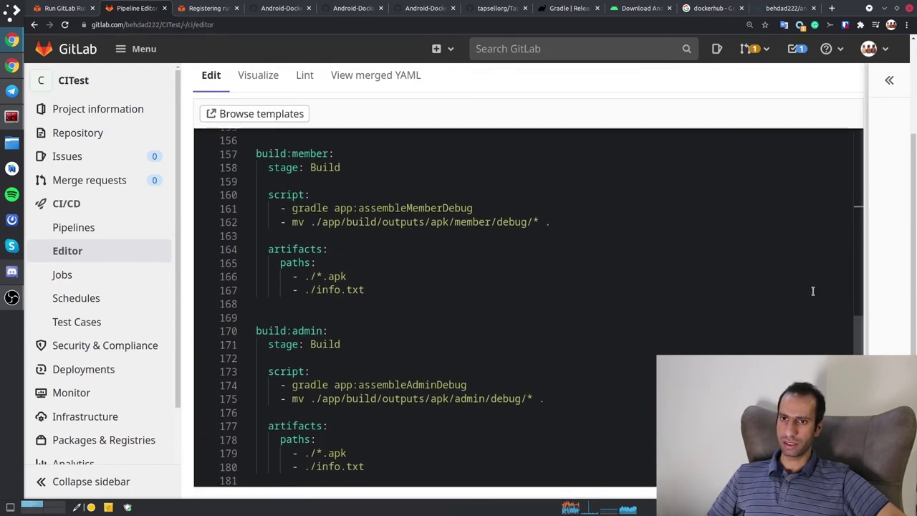
click(248, 332)
- Examine the app:assembleMemberDebug Gradle task in the build:member script
scroll(359, 323, down, 2)
click(360, 269)
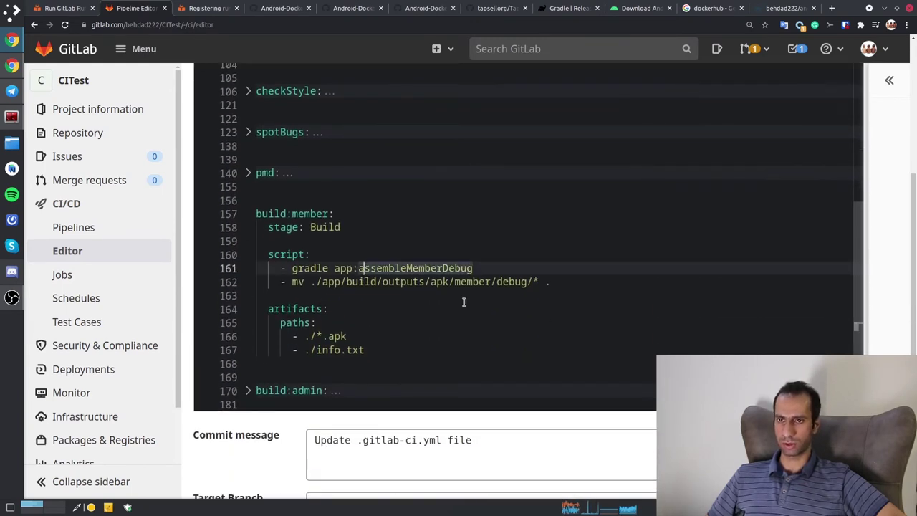
key(ctrl+shift+Right)
scroll(894, 273, up, 5)
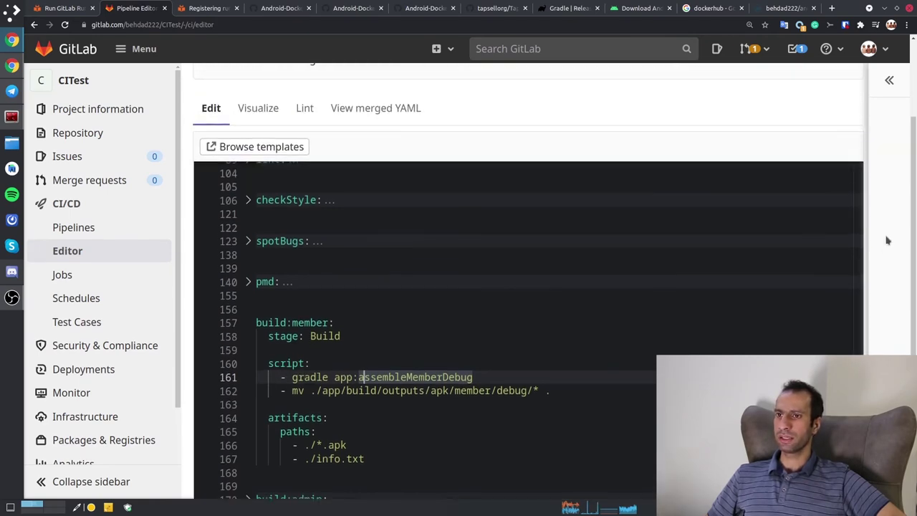
scroll(885, 239, down, 5)
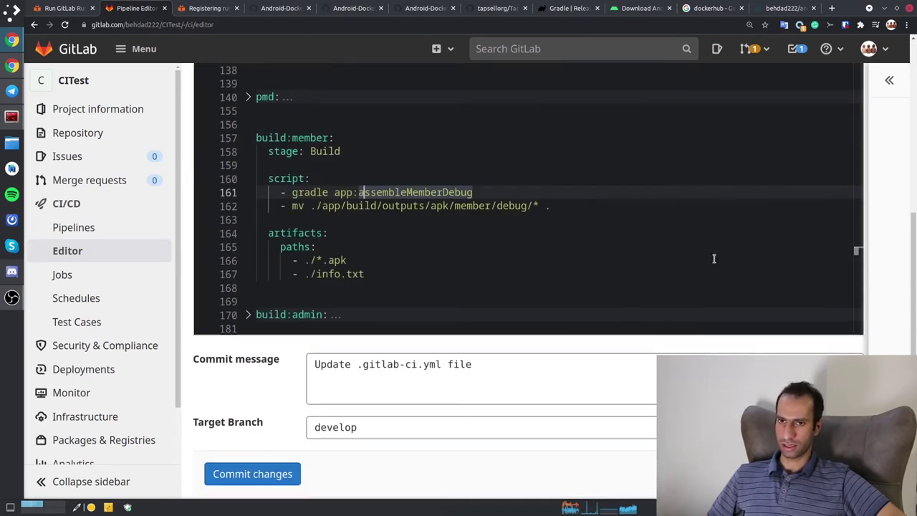
- Expand the before_script and stages blocks near the start of the configuration
scroll(565, 256, up, 10)
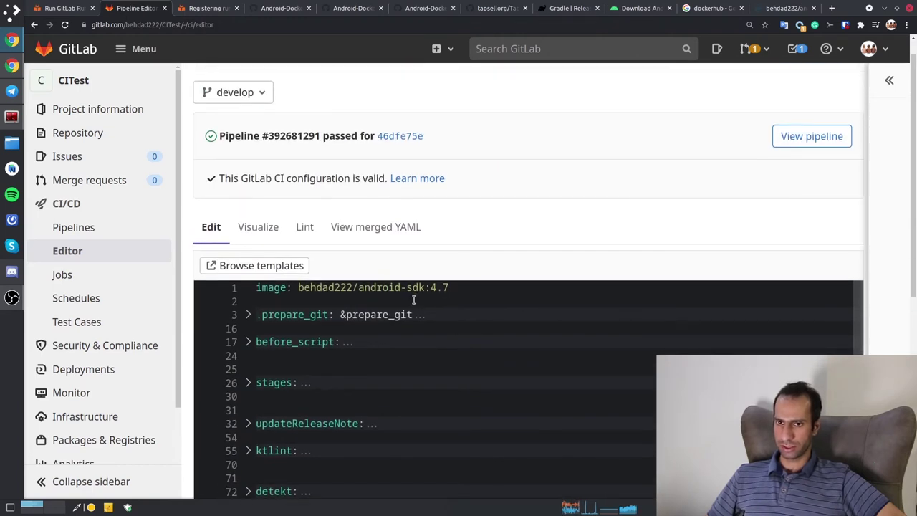
click(248, 342)
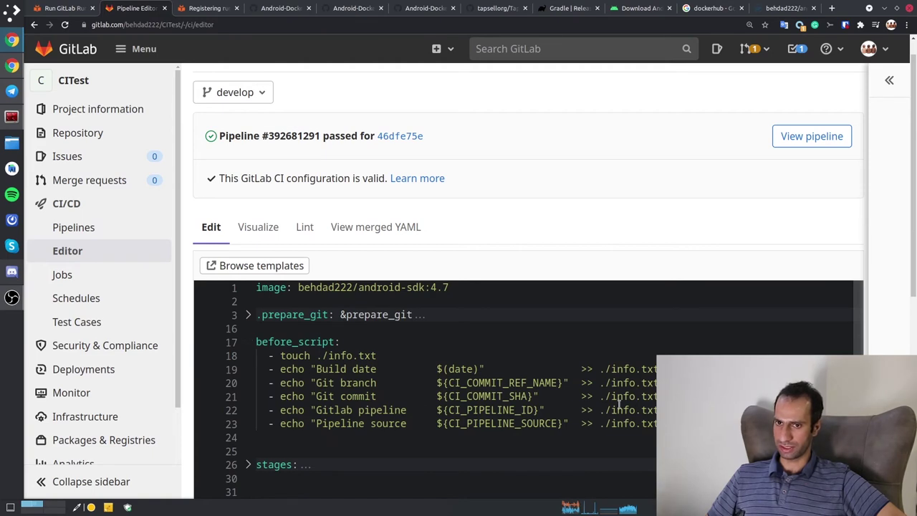
scroll(623, 406, down, 2)
click(248, 395)
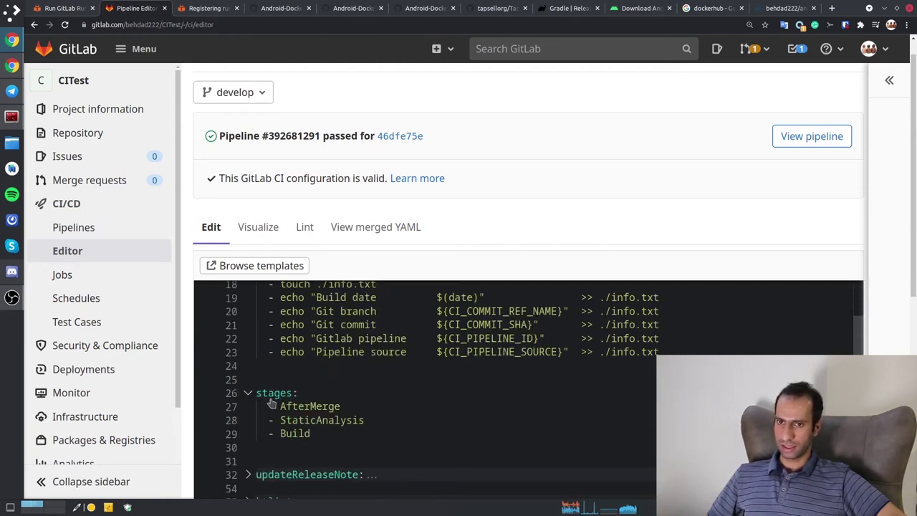
- Try removing the AfterMerge and StaticAnalysis entries from the stages list, and undo the removal
scroll(395, 386, down, 1)
drag(385, 343, 385, 321)
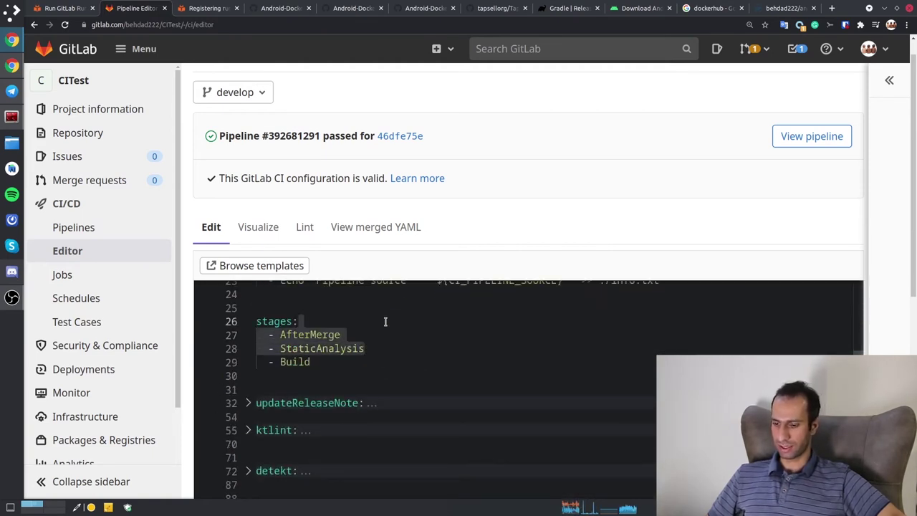
key(BackSpace)
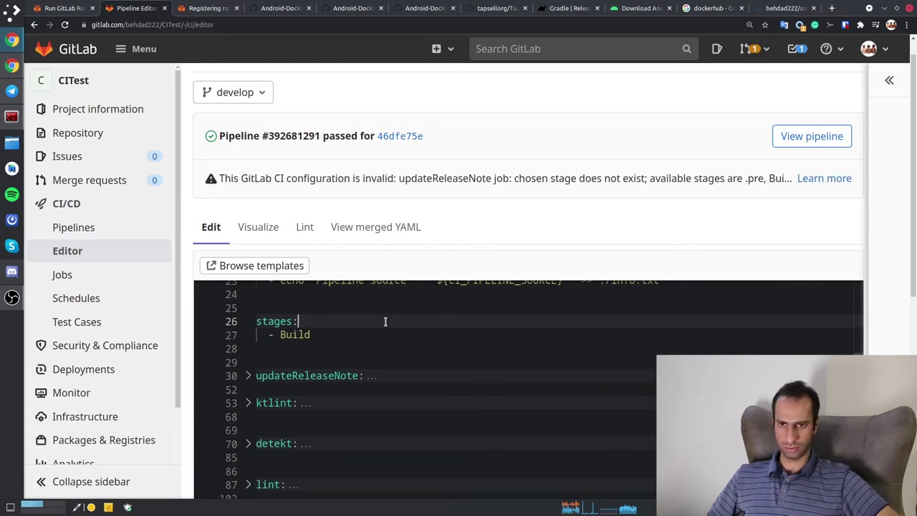
key(ctrl+z)
- Examine the build:member job's name, its Build stage and its gradle app:assembleMemberDebug command by highlighting each part
scroll(476, 348, down, 4)
scroll(521, 392, down, 10)
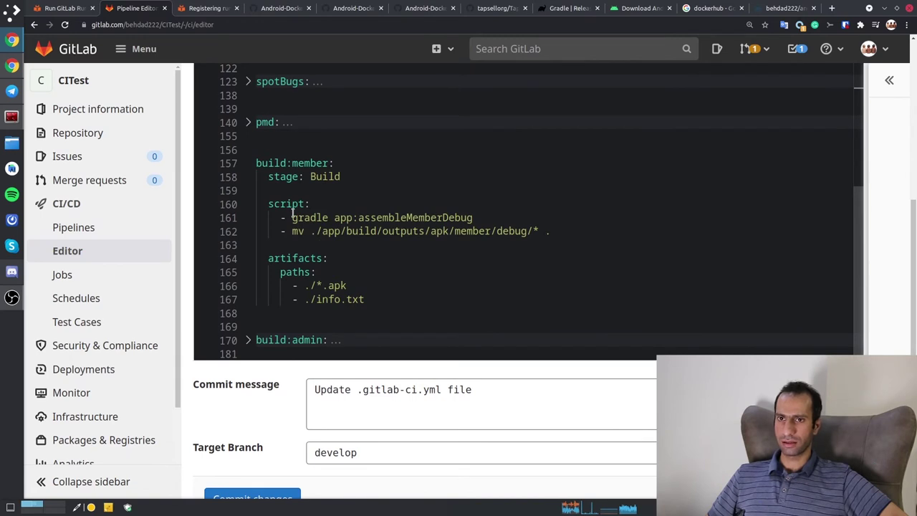
click(261, 163)
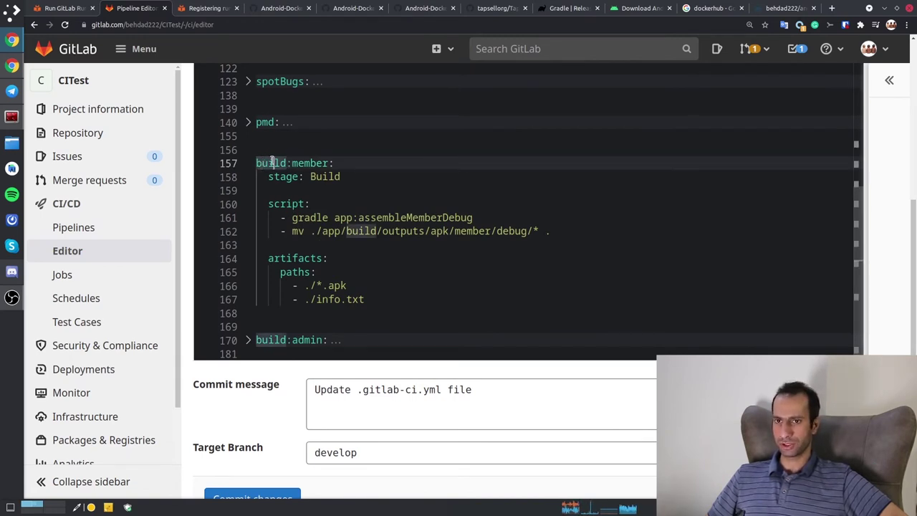
double_click(324, 164)
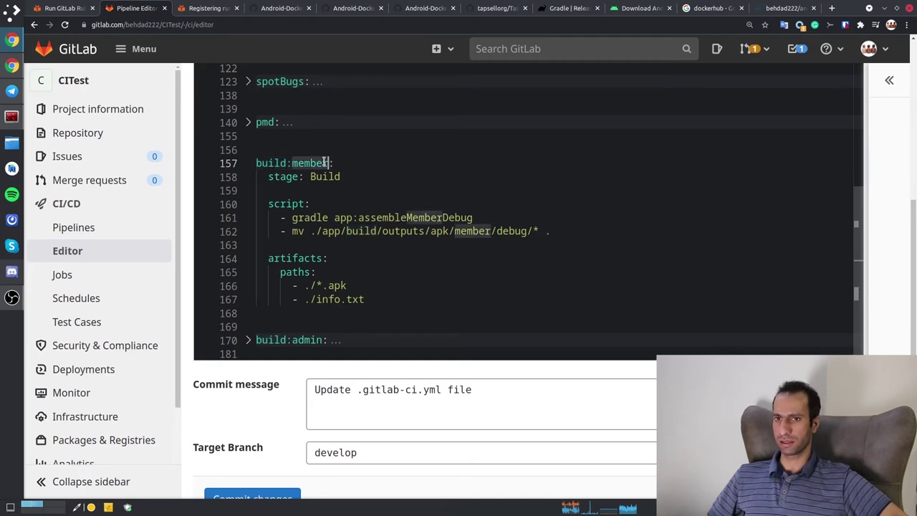
double_click(324, 176)
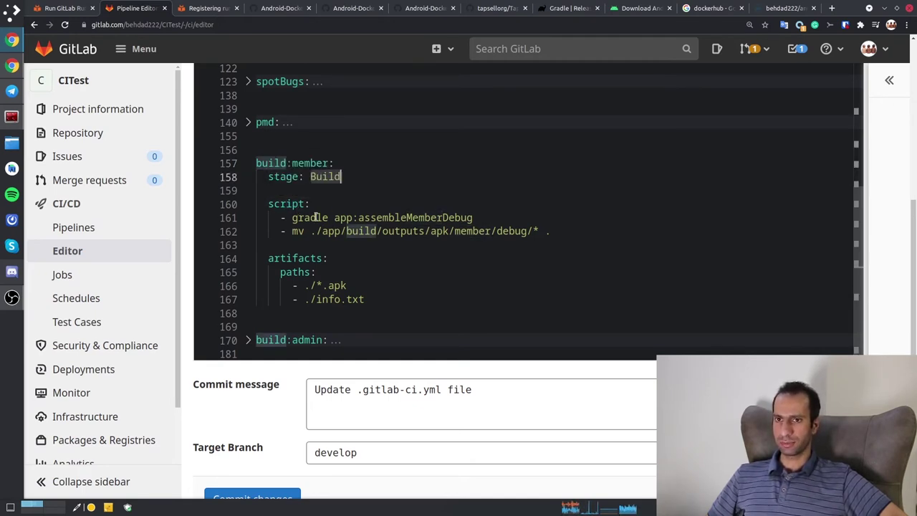
drag(472, 218, 298, 218)
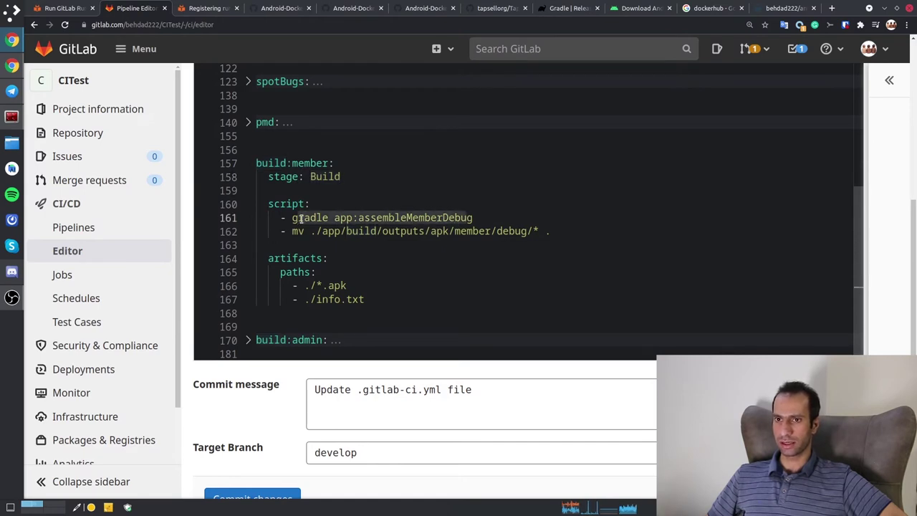
double_click(301, 218)
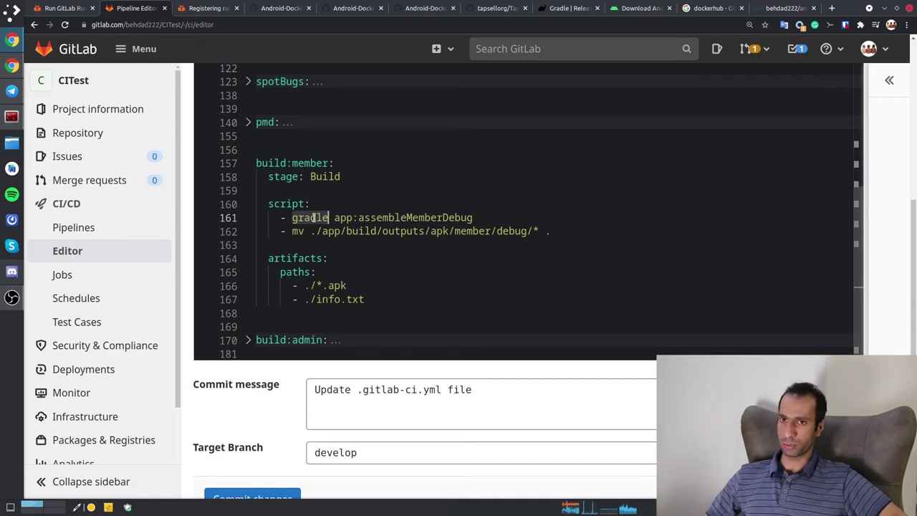
- Switch to the Android-DockerImage Dockerfile on GitHub and examine the Gradle path in its ENV PATH line
click(259, 8)
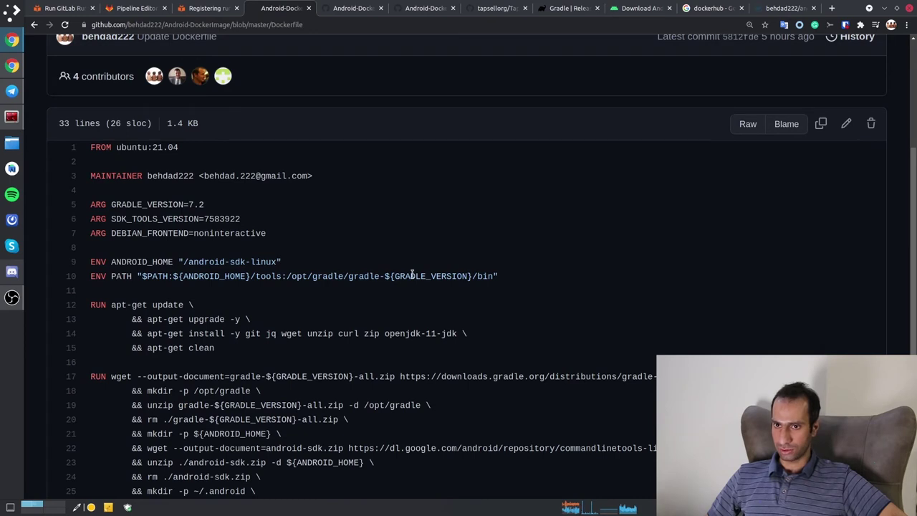
drag(385, 275, 286, 277)
click(300, 270)
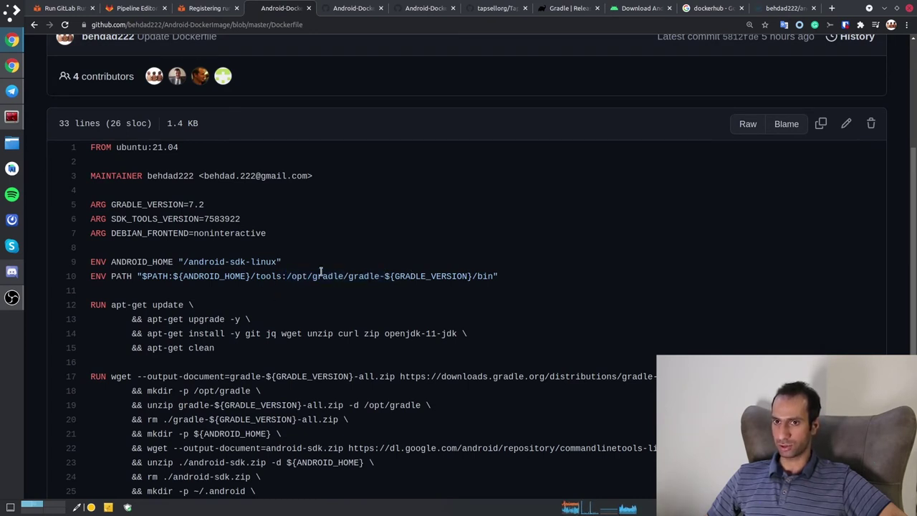
- Examine the gradle folder, GRADLE_VERSION variable and bin ending of the Dockerfile's ENV PATH value by highlighting its parts
double_click(365, 276)
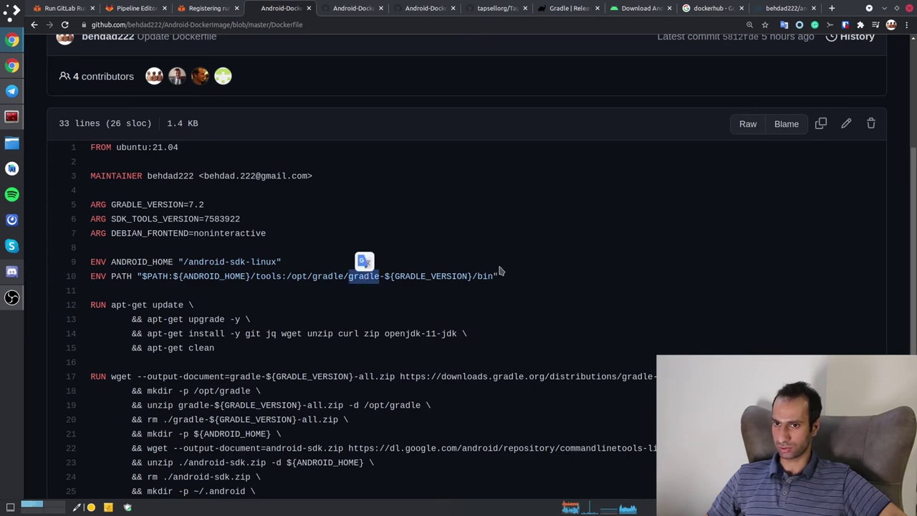
triple_click(446, 276)
click(466, 276)
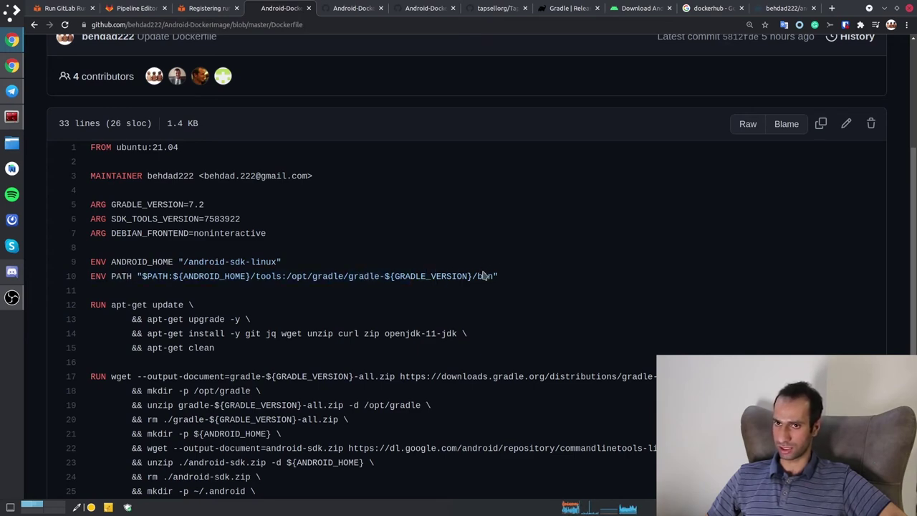
click(208, 8)
click(284, 8)
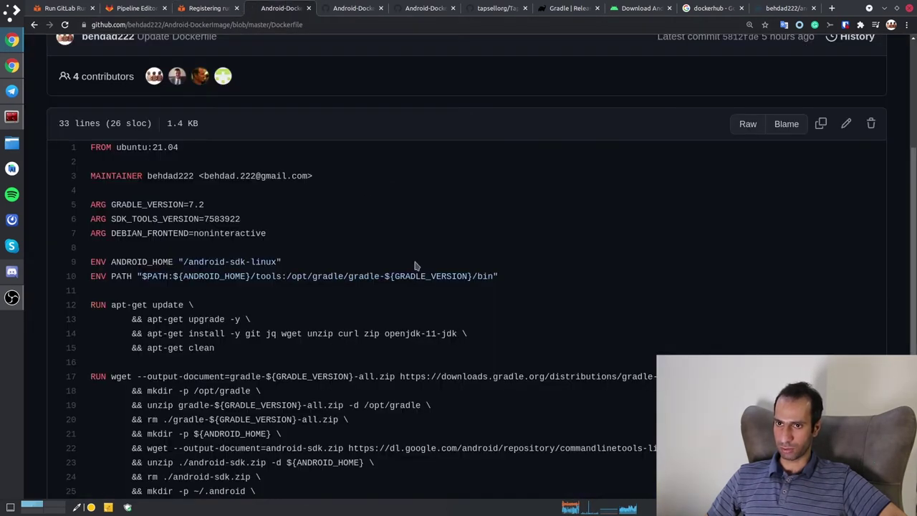
triple_click(492, 279)
click(511, 286)
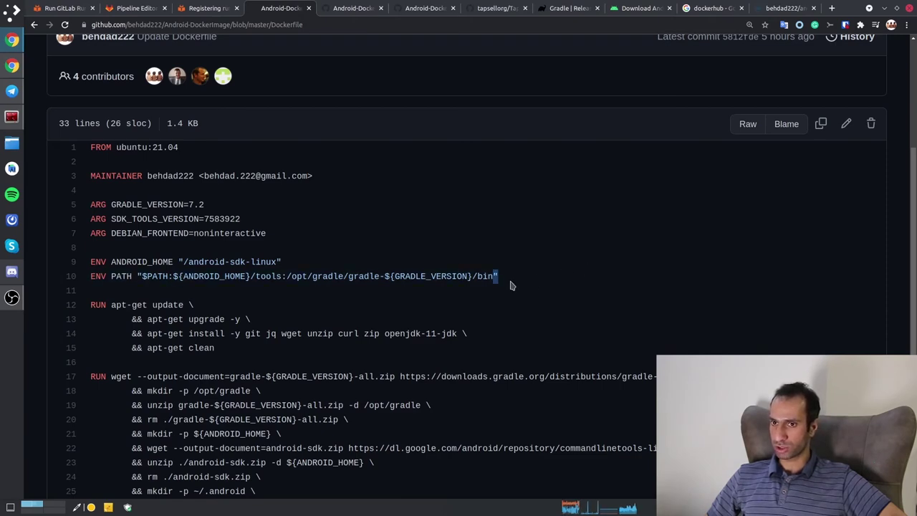
- Return to the CITest pipeline editor and examine the gradle executable and app module in the build:member script
click(215, 7)
click(134, 8)
click(66, 7)
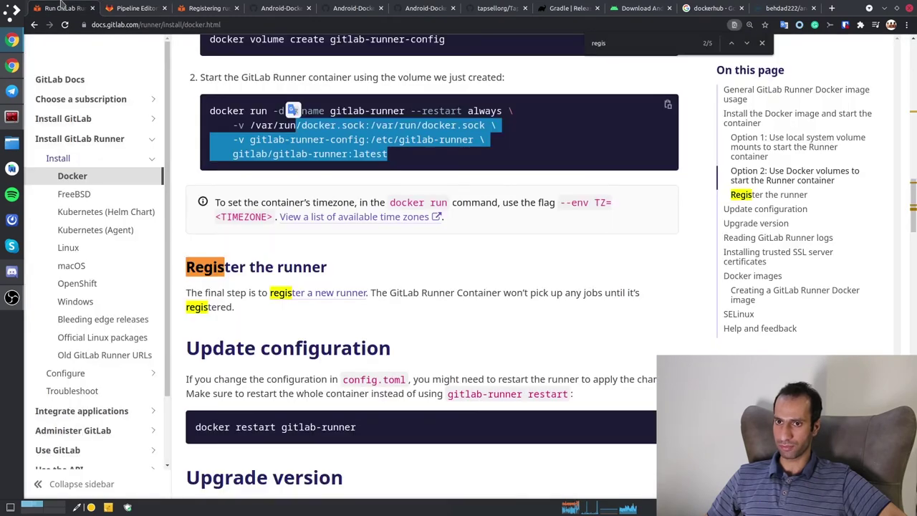
click(120, 7)
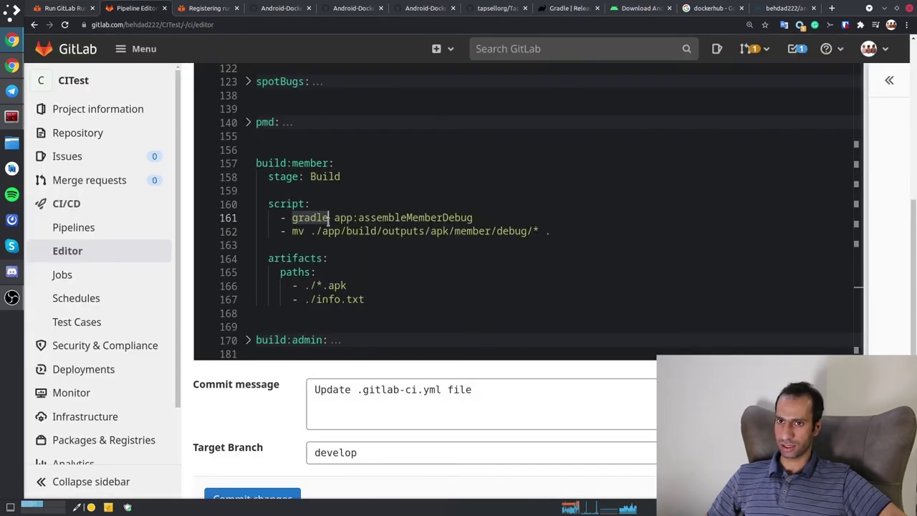
click(324, 218)
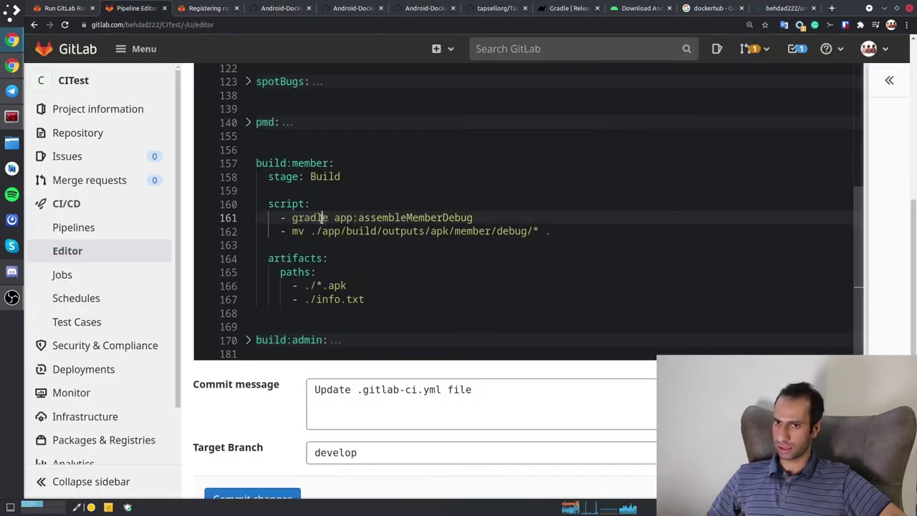
click(349, 231)
click(354, 219)
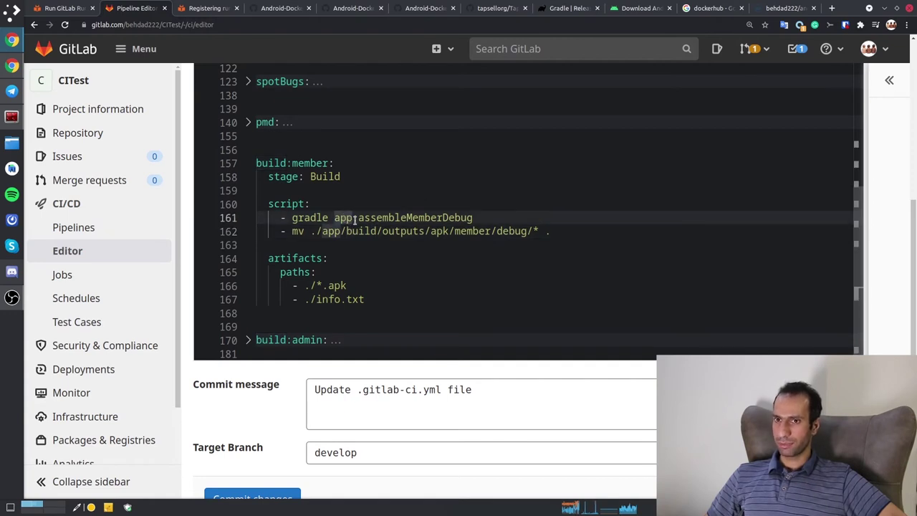
- Examine the assembleMemberDebug task name by highlighting the whole task and its Member and Debug parts
drag(359, 218, 470, 217)
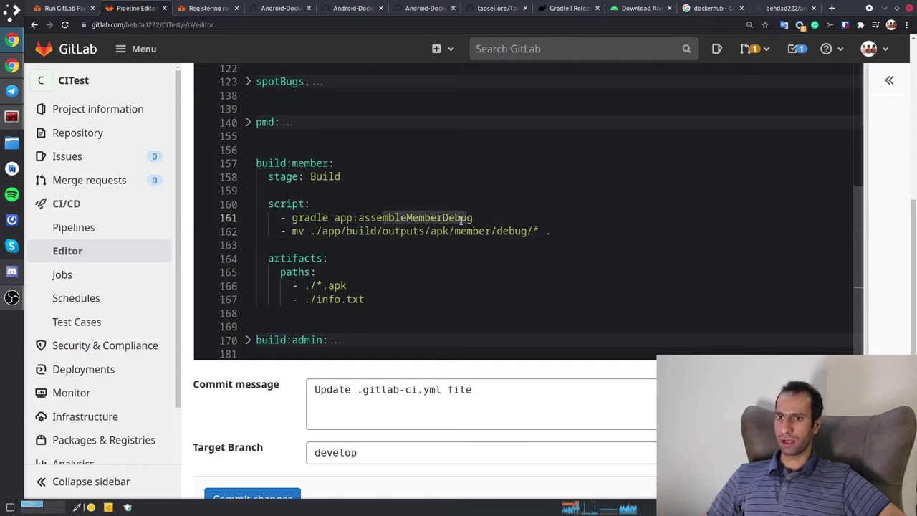
click(437, 218)
drag(407, 218, 440, 217)
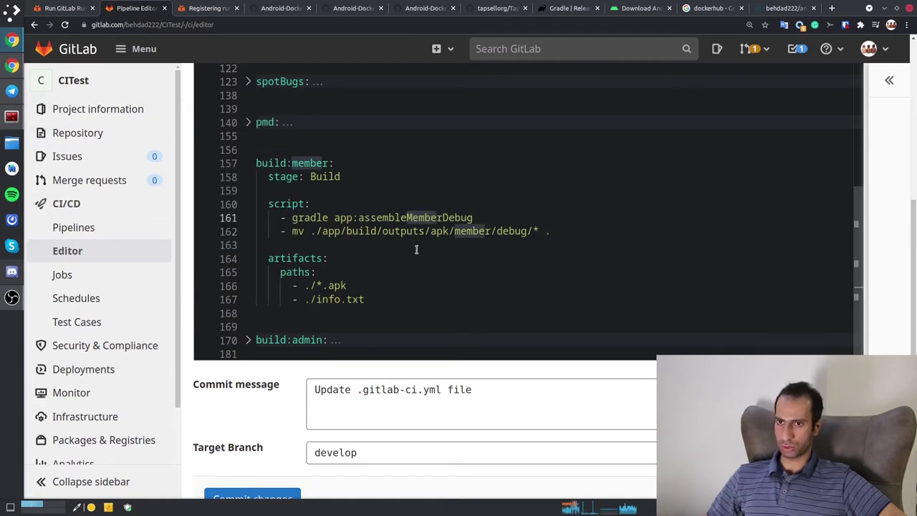
click(444, 218)
click(474, 217)
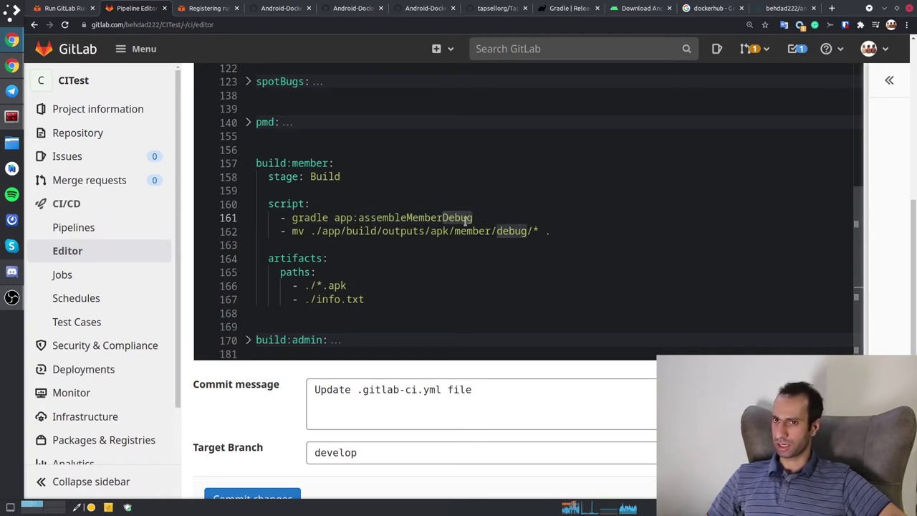
drag(407, 217, 473, 217)
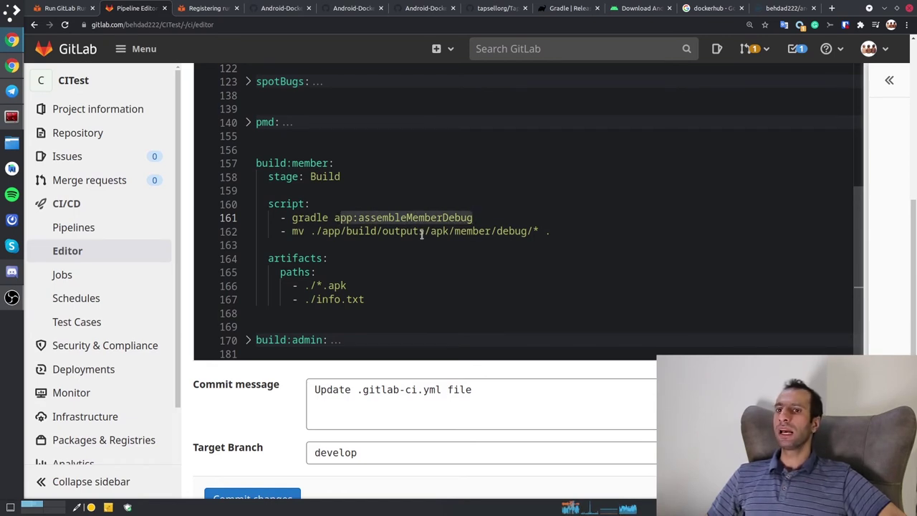
- Examine the build:member job's mv command, going through each folder of its source path and the current-directory destination
click(320, 231)
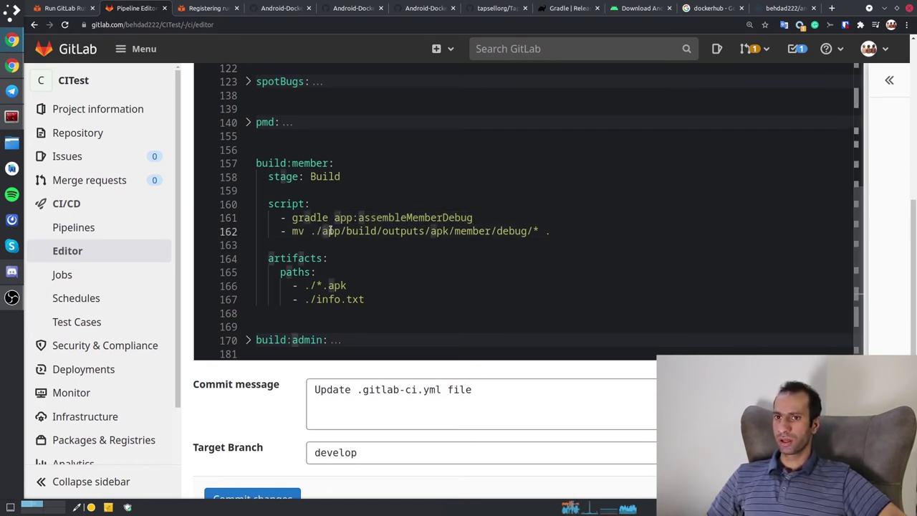
click(352, 231)
click(421, 229)
click(437, 230)
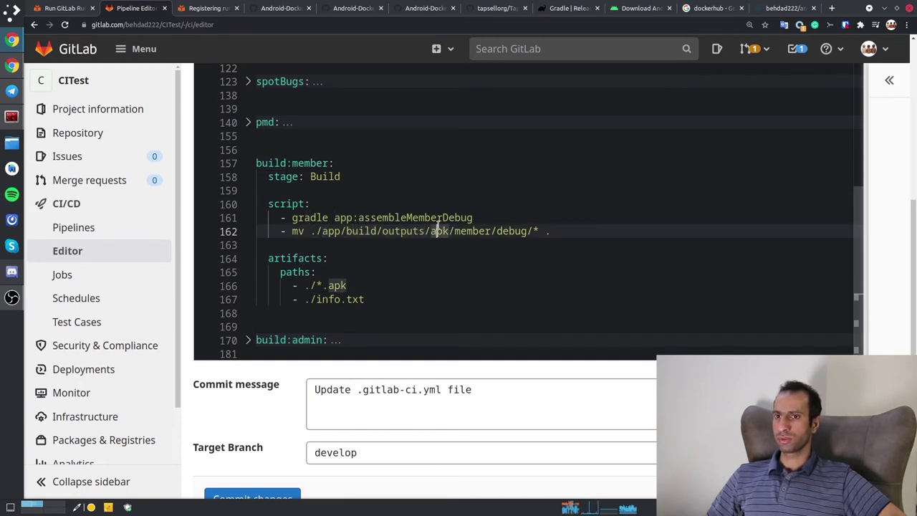
click(471, 230)
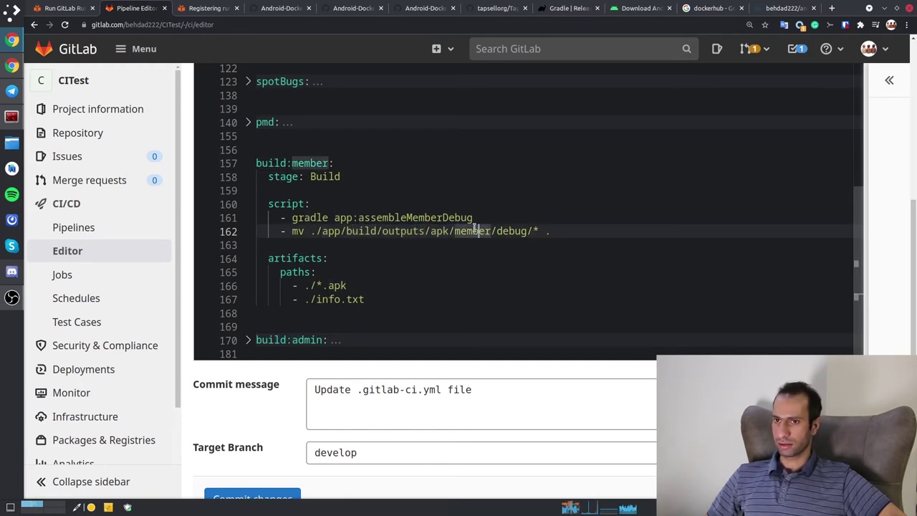
click(530, 230)
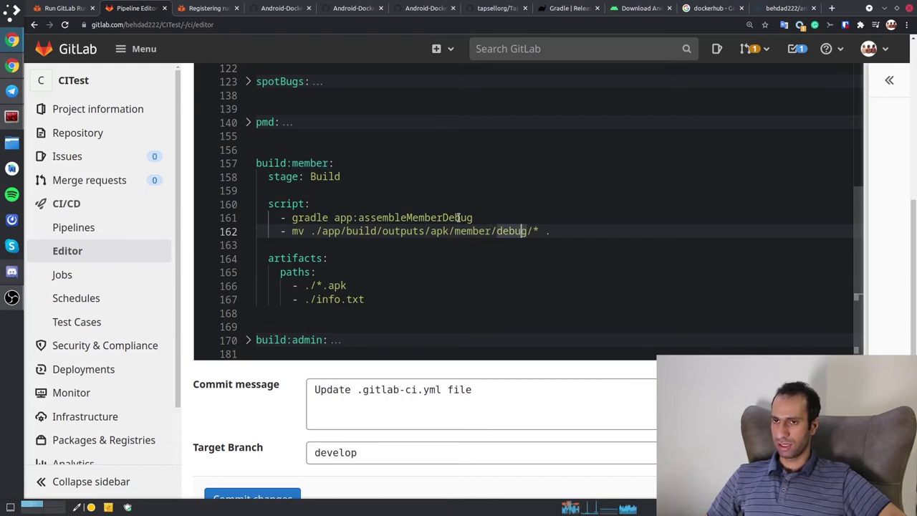
click(532, 227)
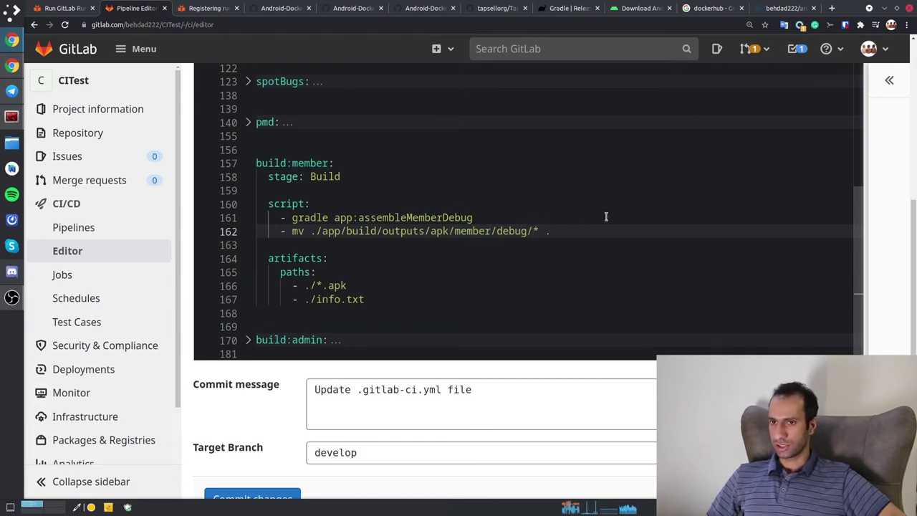
click(302, 230)
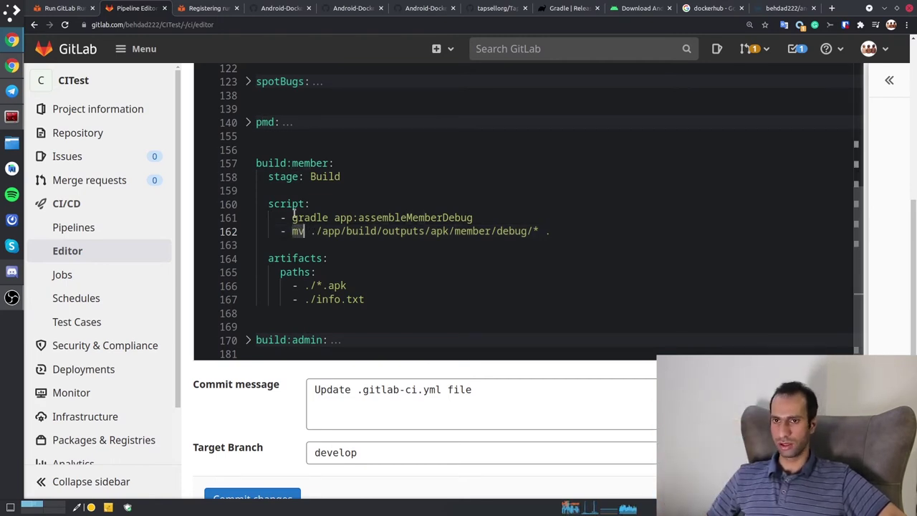
click(553, 231)
double_click(546, 231)
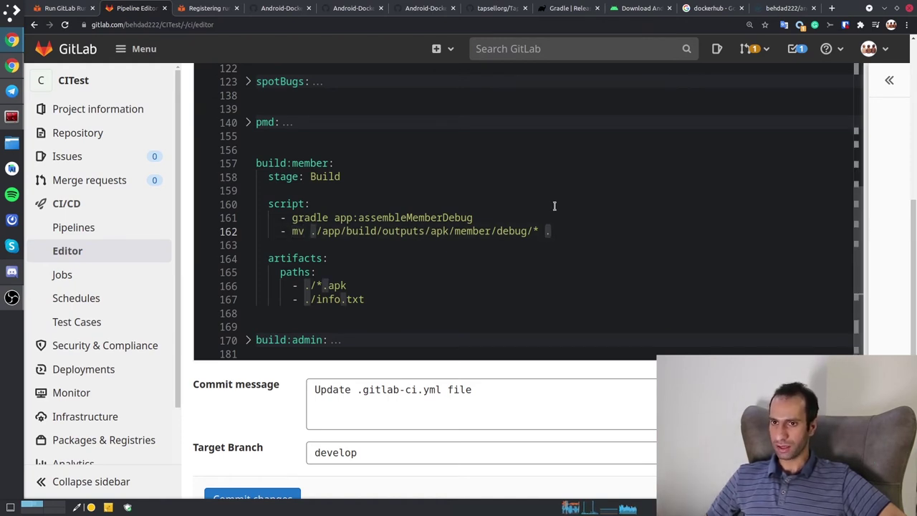
- Examine the build:member artifacts block and highlight its ./*.apk and ./info.txt paths
click(294, 259)
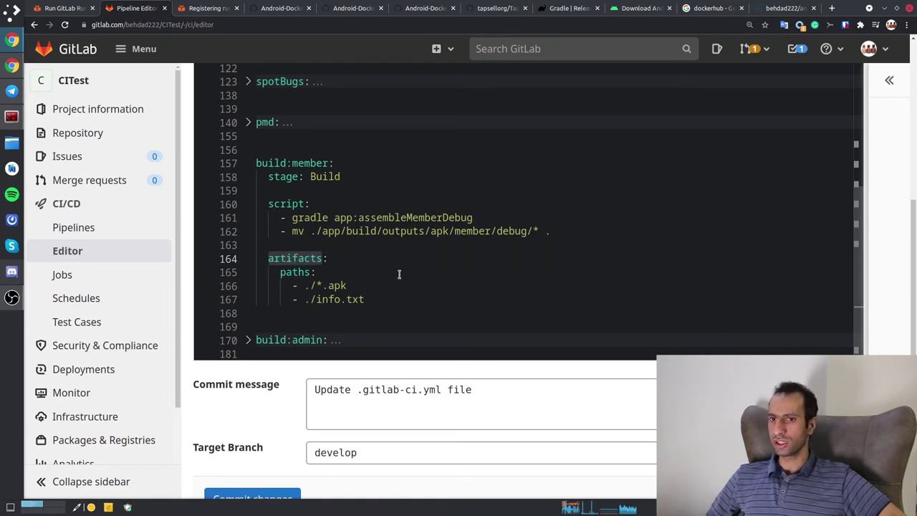
click(333, 285)
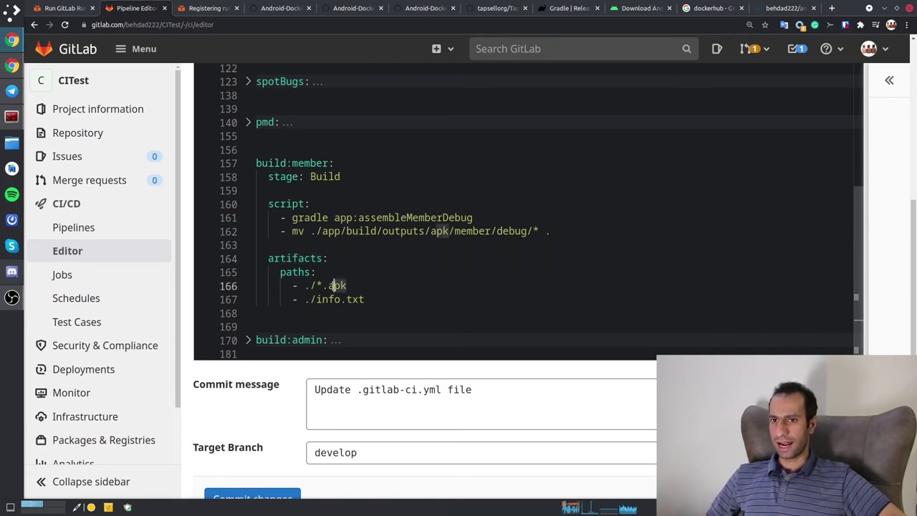
click(310, 286)
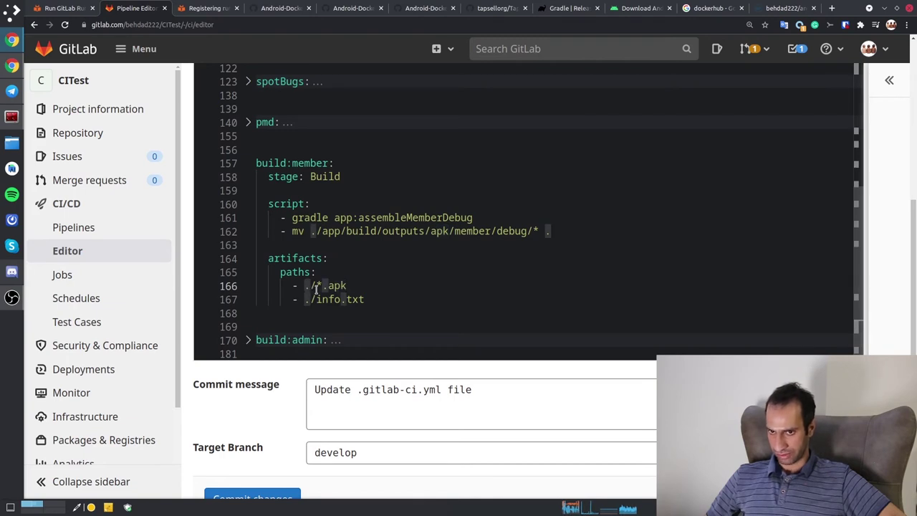
drag(349, 286, 330, 278)
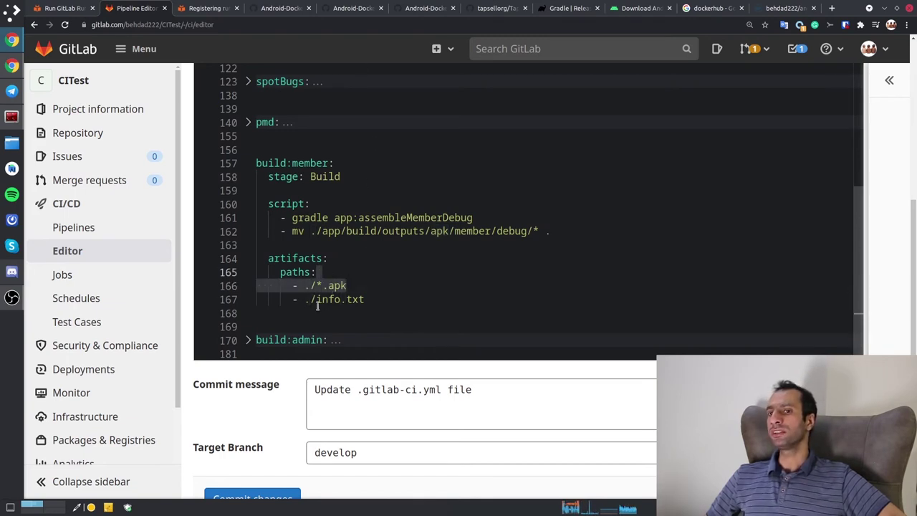
drag(319, 299, 371, 288)
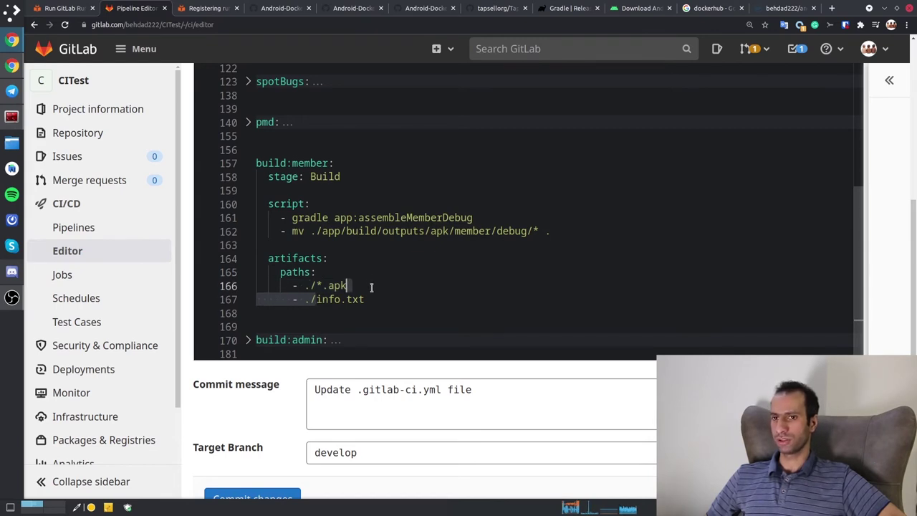
- Open the CITest pipelines list and show the jobs in both stages of the latest develop pipeline
scroll(380, 255, down, 1)
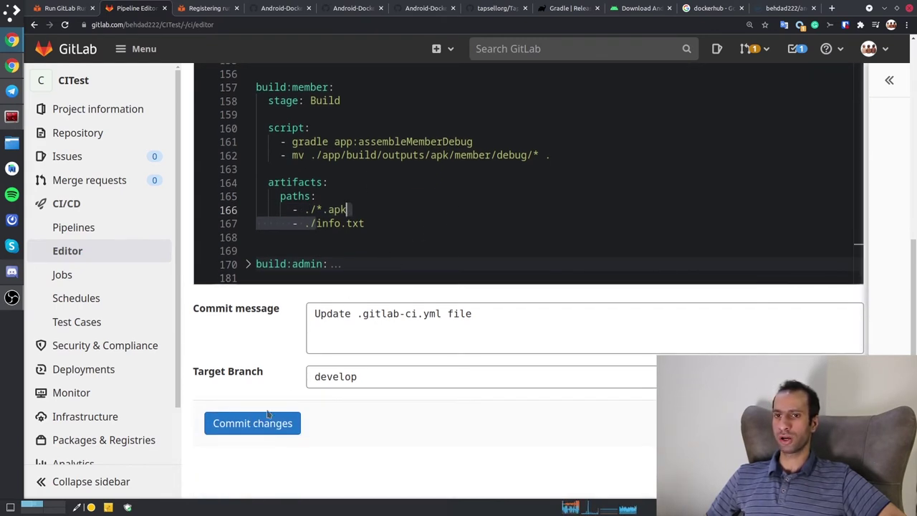
scroll(345, 215, up, 2)
click(92, 227)
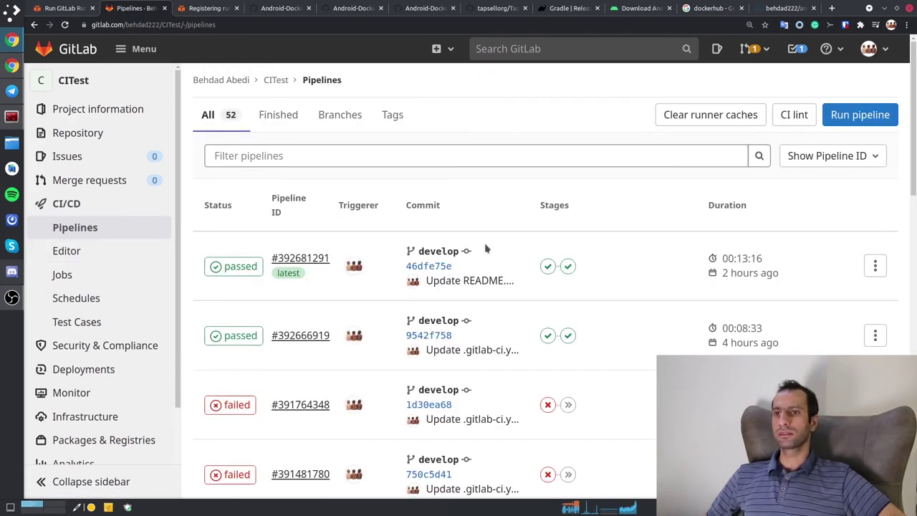
click(568, 266)
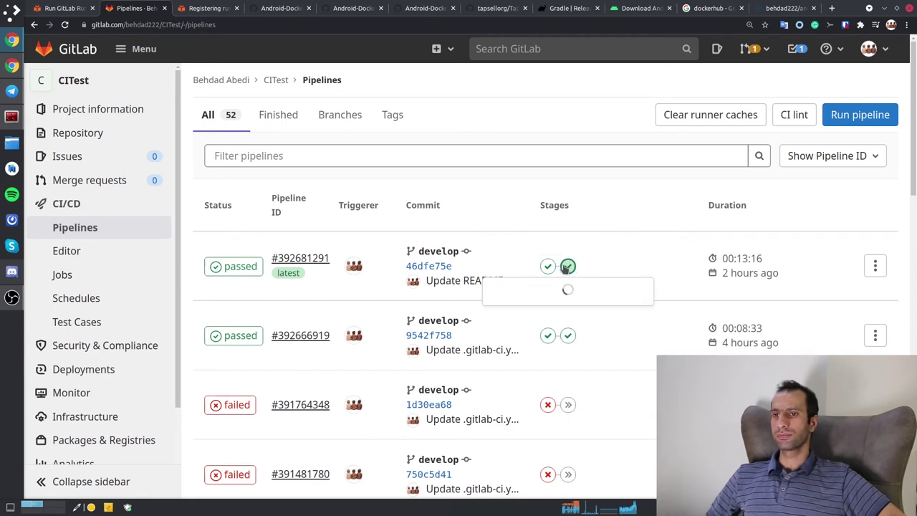
click(549, 267)
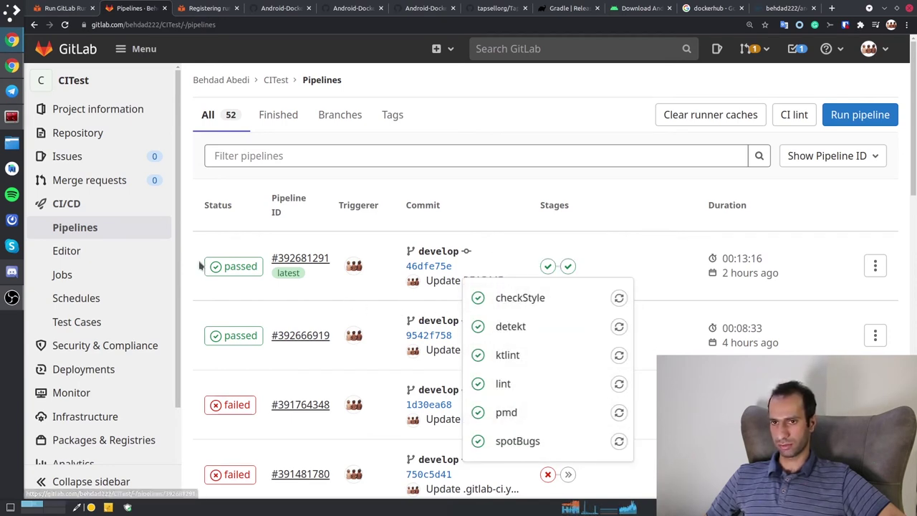
- Open the latest passed pipeline's details and examine its Staticanalysis and Build job graph
click(222, 266)
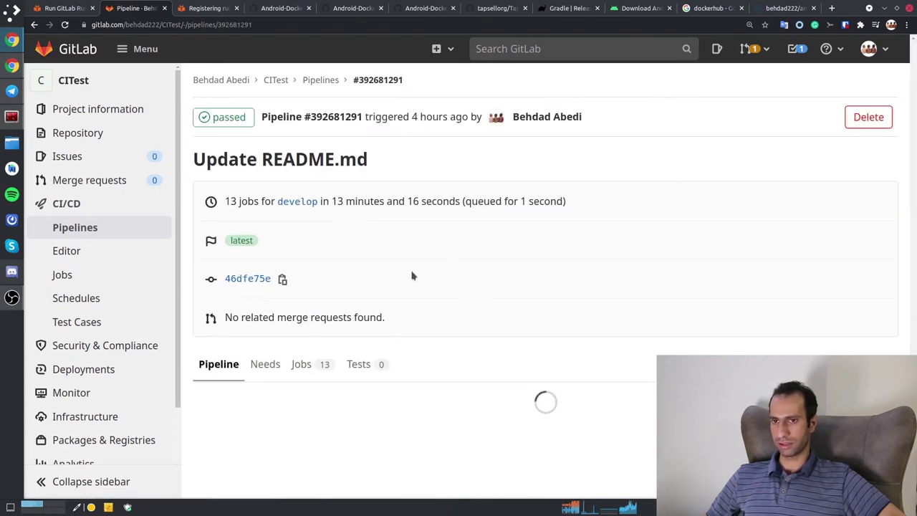
scroll(475, 249, down, 2)
scroll(476, 248, down, 2)
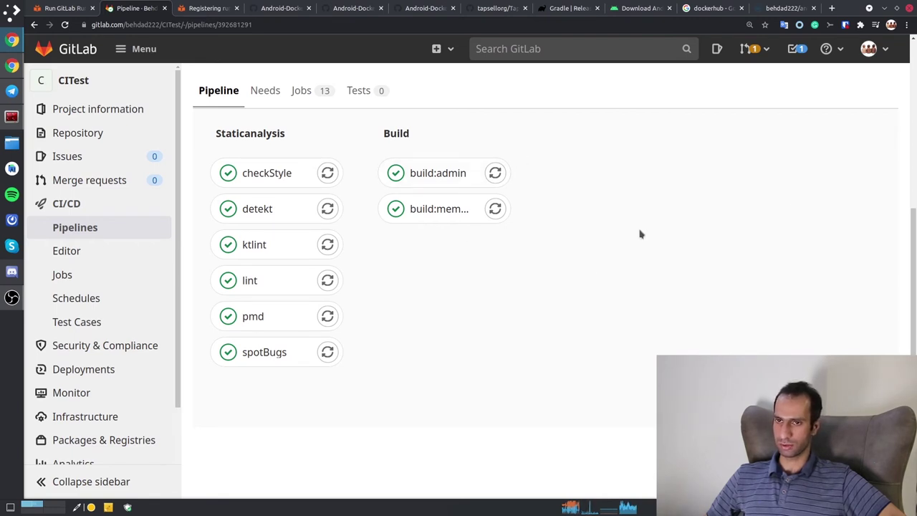
- Open the build:member job, review its log back to the source checkout, and collapse the project sidebar
click(435, 207)
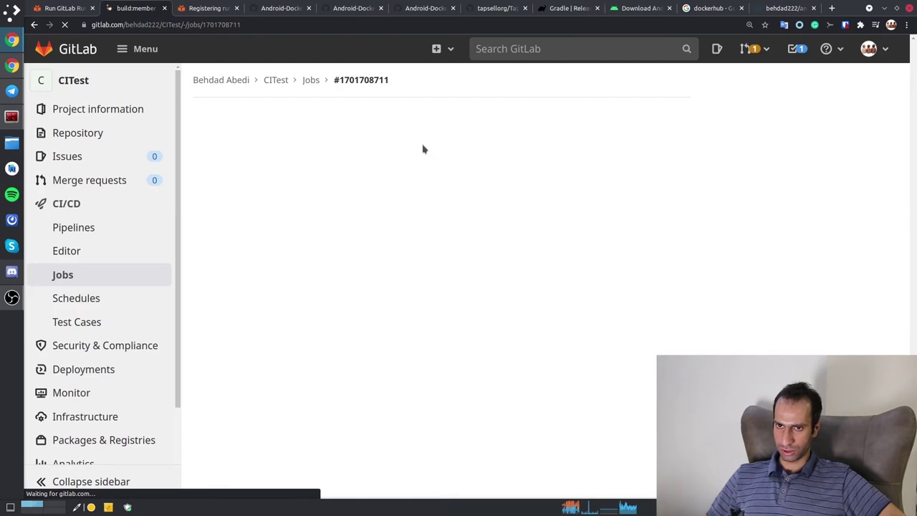
scroll(606, 294, up, 1)
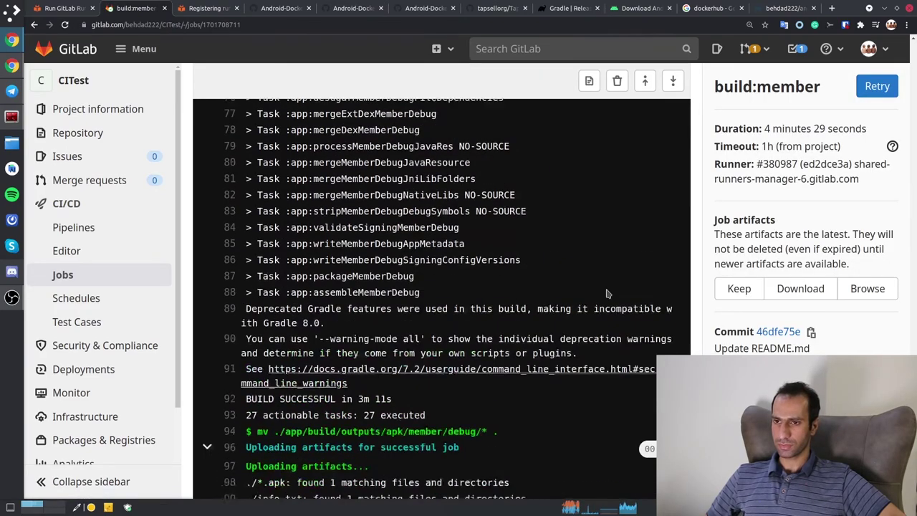
scroll(607, 293, up, 10)
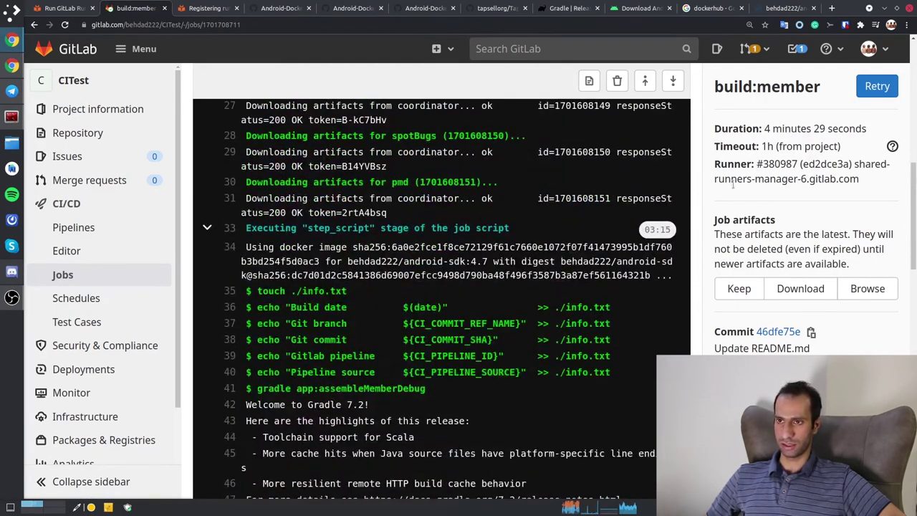
scroll(437, 287, up, 5)
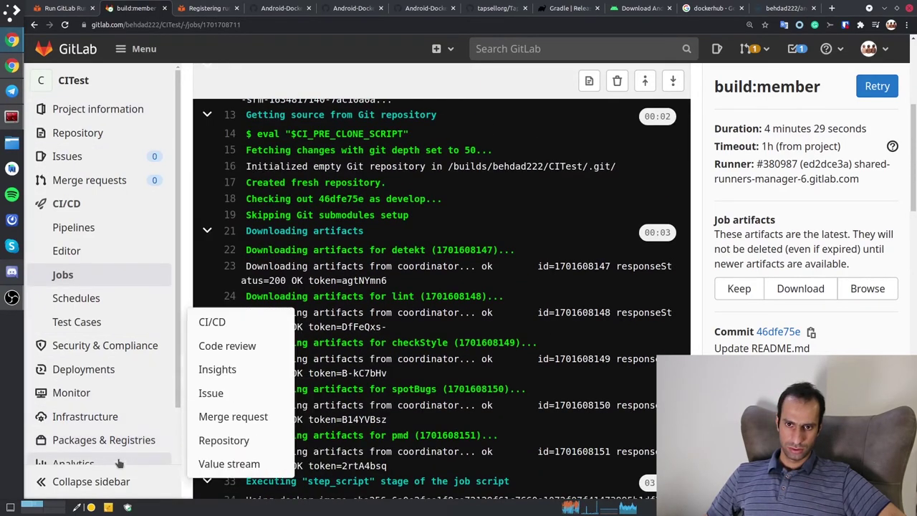
click(112, 481)
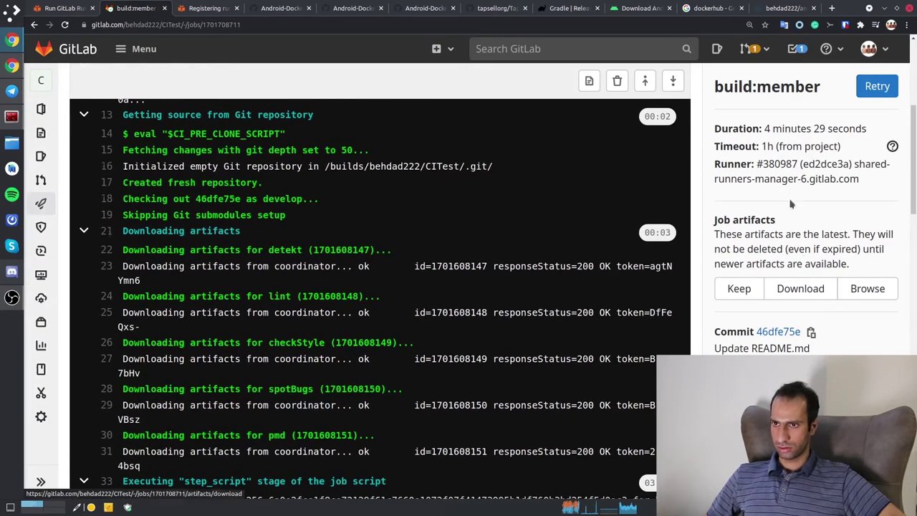
- Return to the start of the build:member log and highlight the gitlab-runner and docker-auto-scale lines
scroll(564, 225, up, 5)
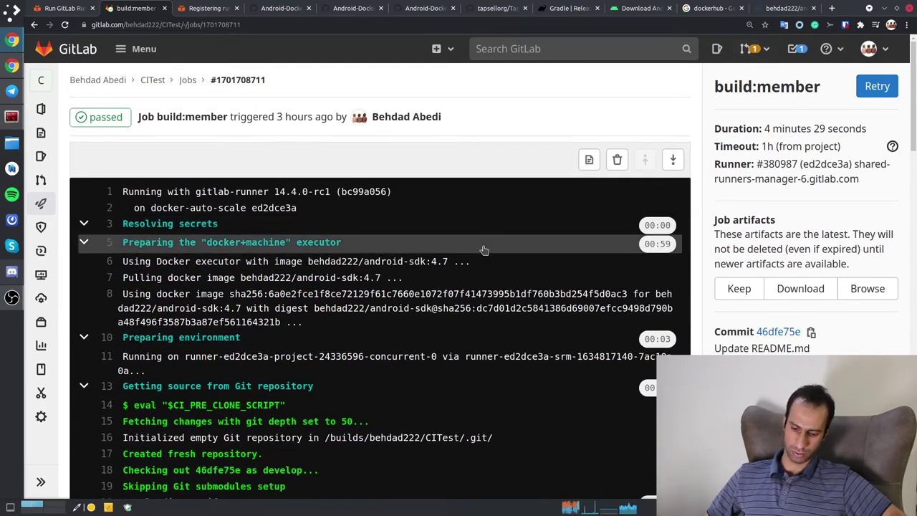
key(ctrl+plus)
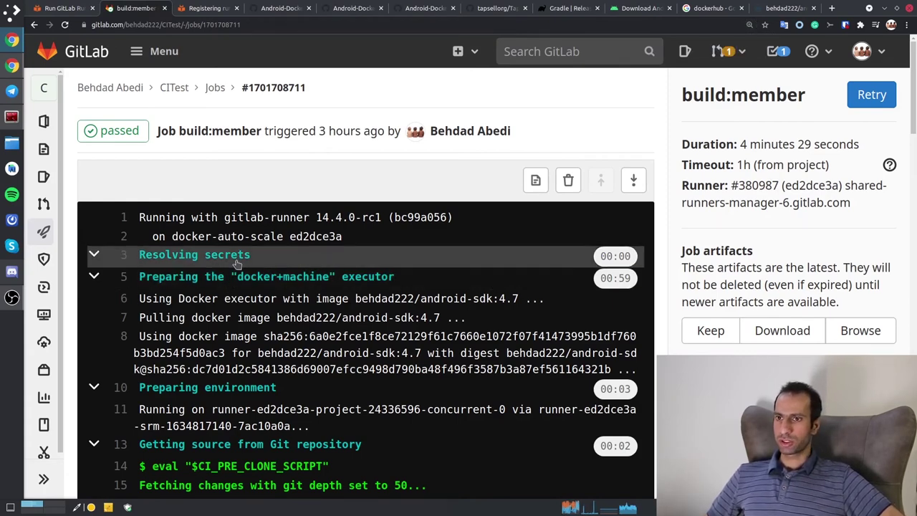
scroll(235, 279, down, 1)
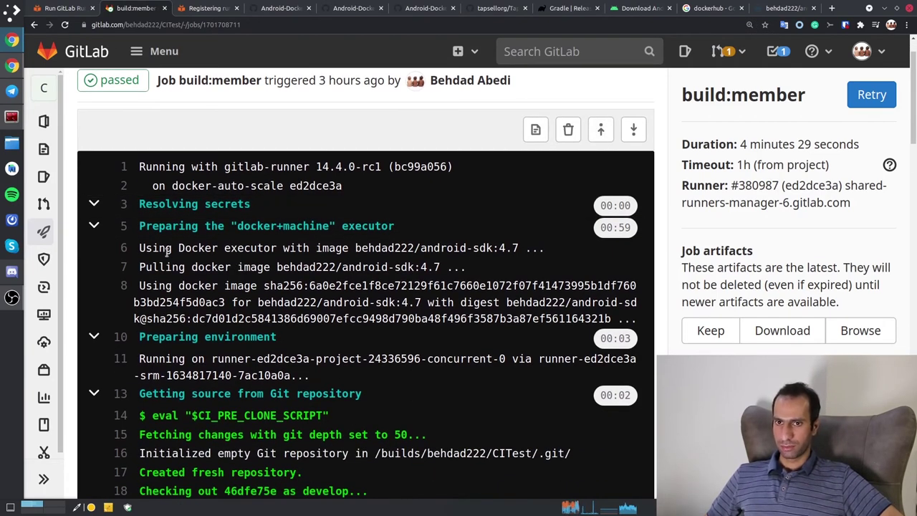
drag(159, 251, 178, 251)
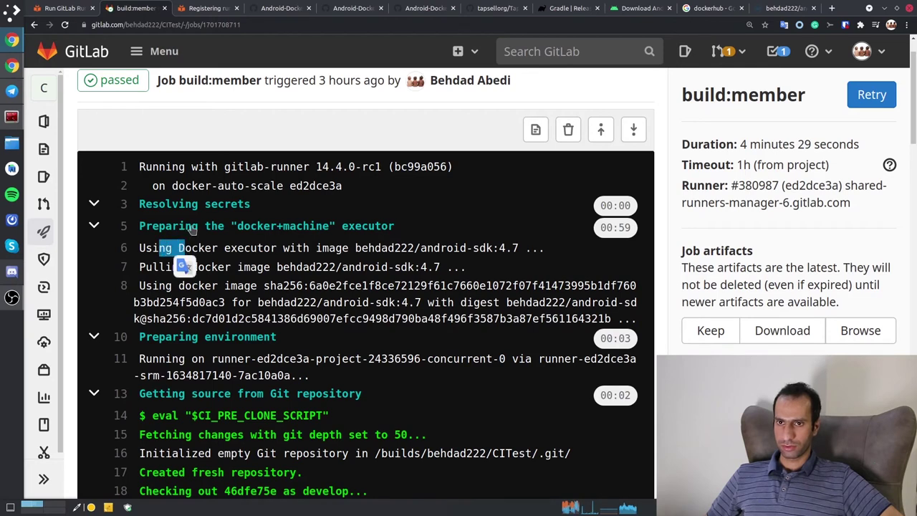
drag(197, 168, 290, 168)
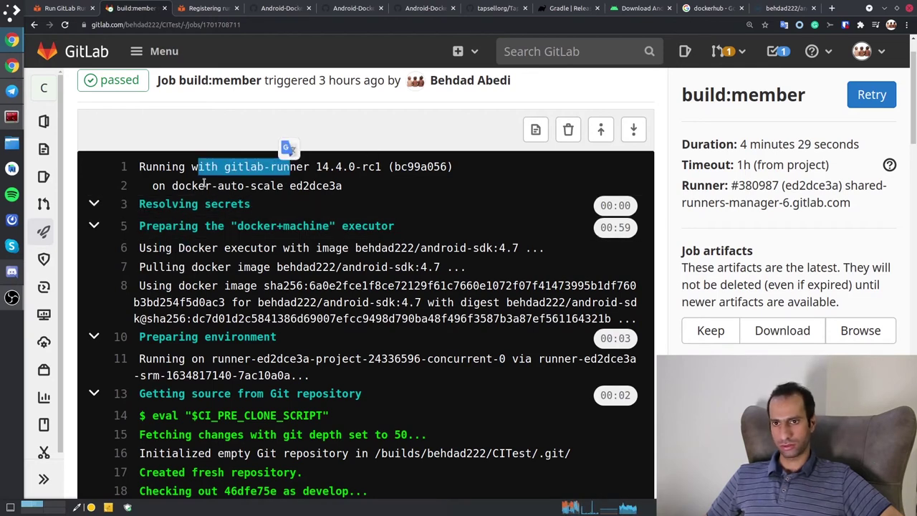
drag(205, 185, 283, 186)
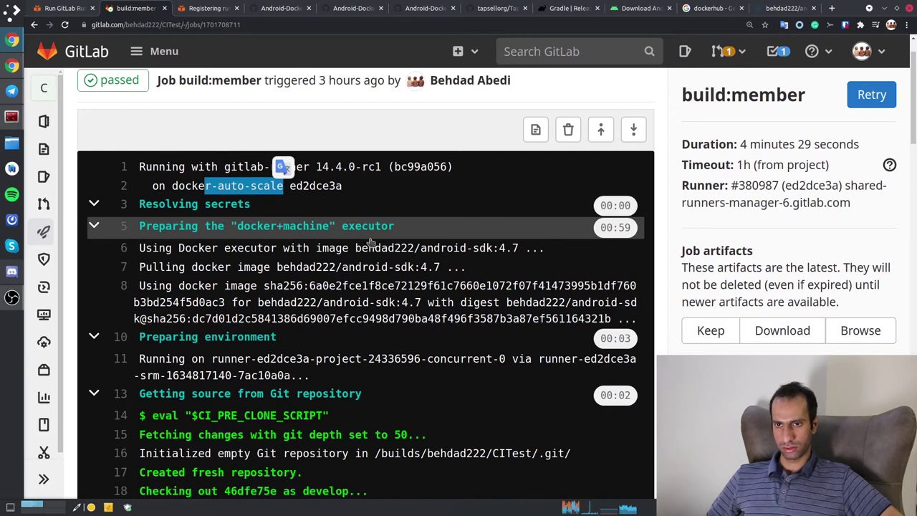
- Examine the executor preparation section, highlighting the Docker executor, the android-sdk:4.7 image pull and the image's sha256 hash
double_click(227, 247)
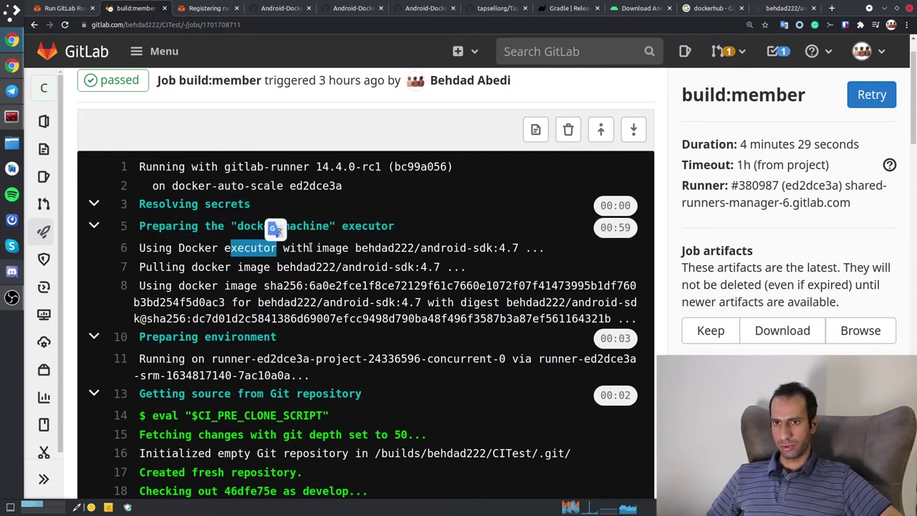
drag(370, 247, 500, 248)
drag(195, 287, 393, 267)
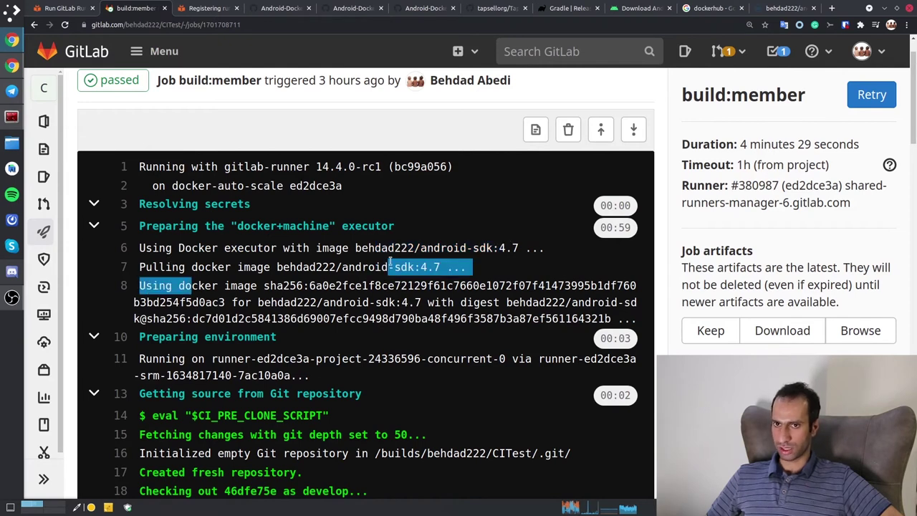
click(233, 296)
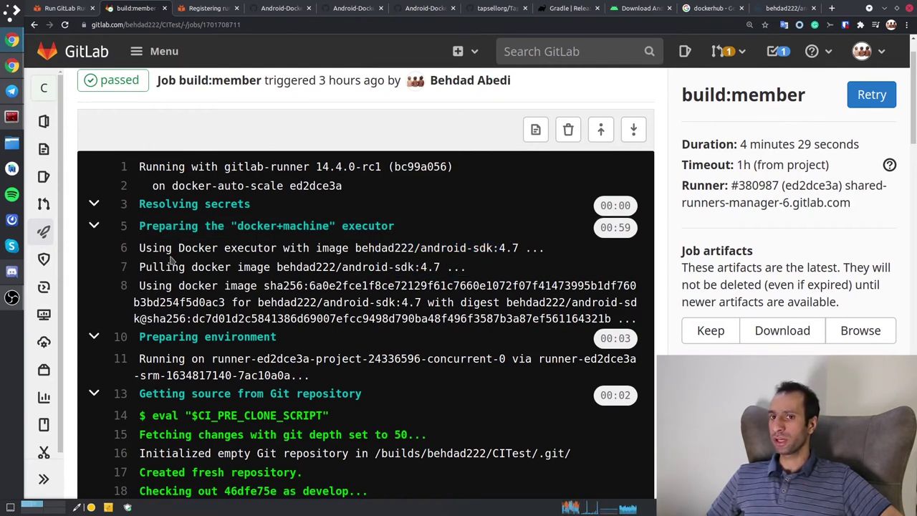
drag(172, 256, 454, 309)
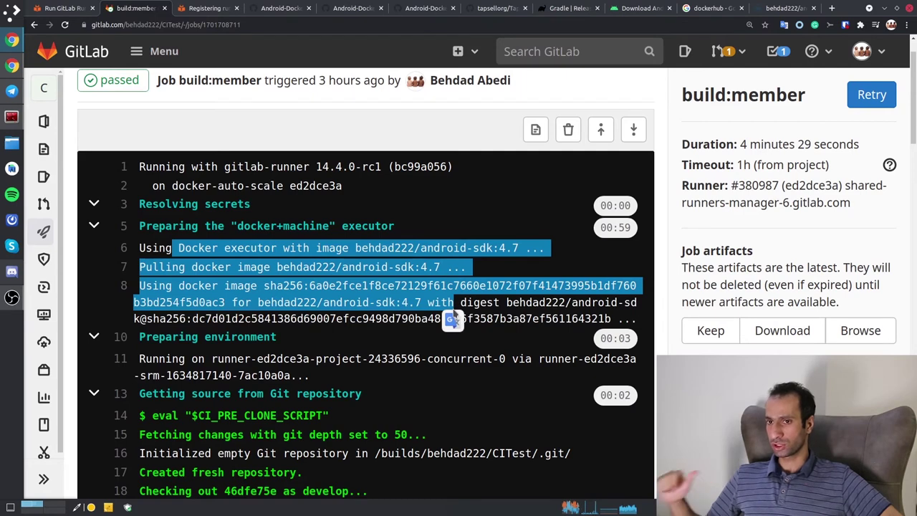
double_click(388, 285)
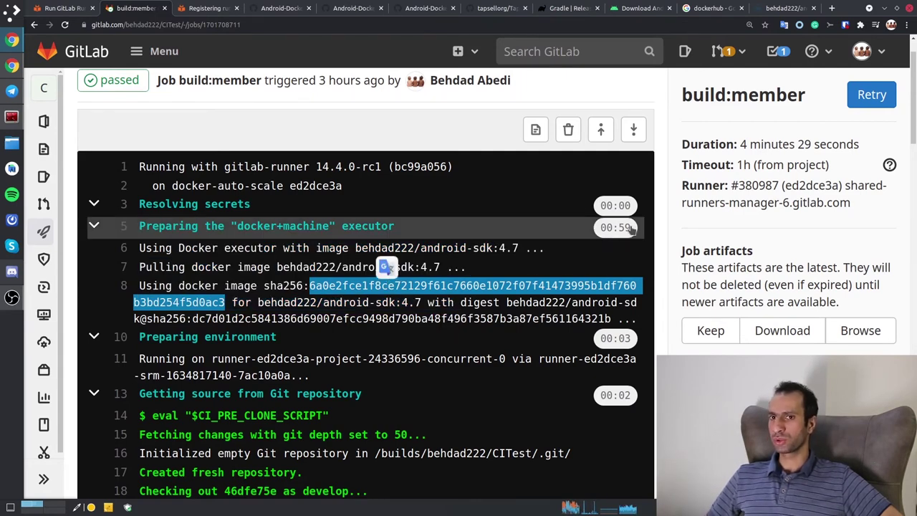
click(312, 281)
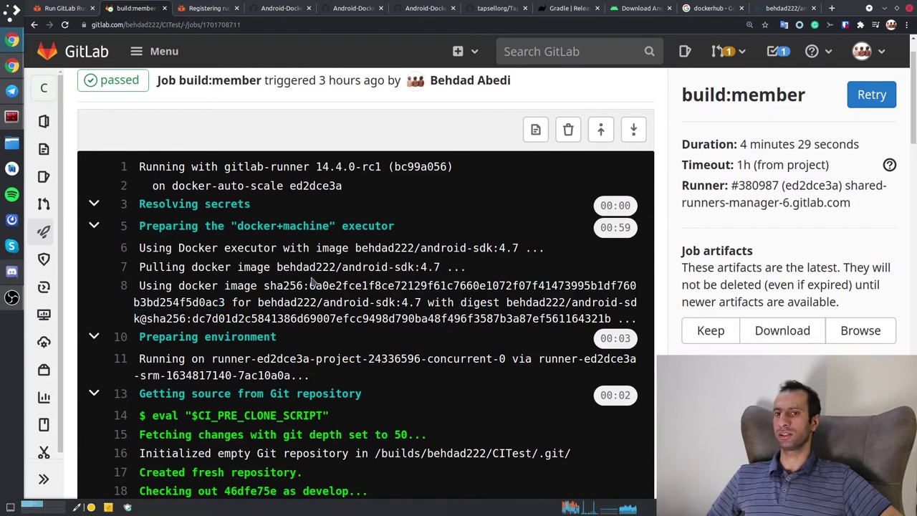
drag(409, 266, 192, 269)
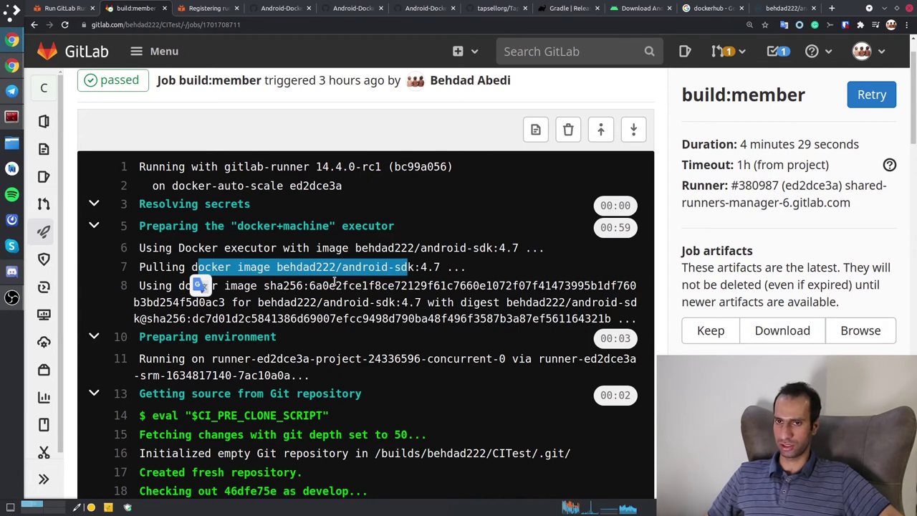
click(467, 274)
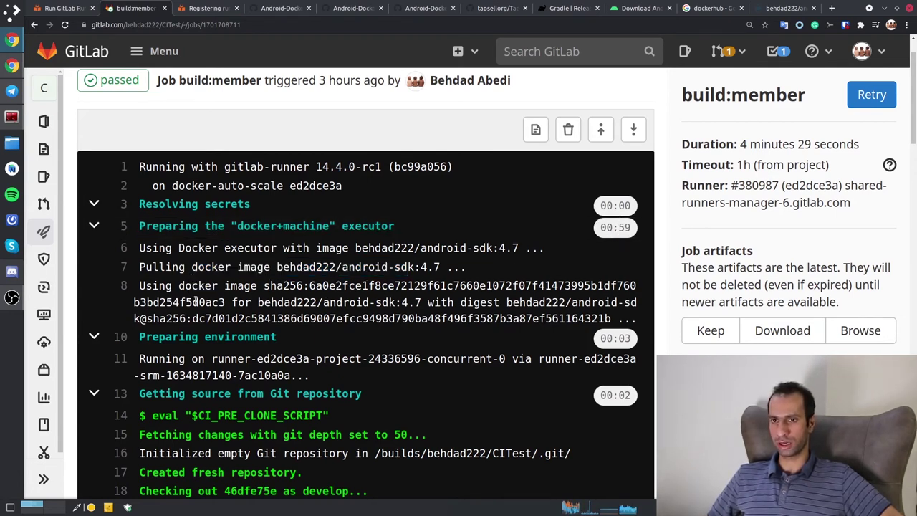
drag(188, 268, 374, 268)
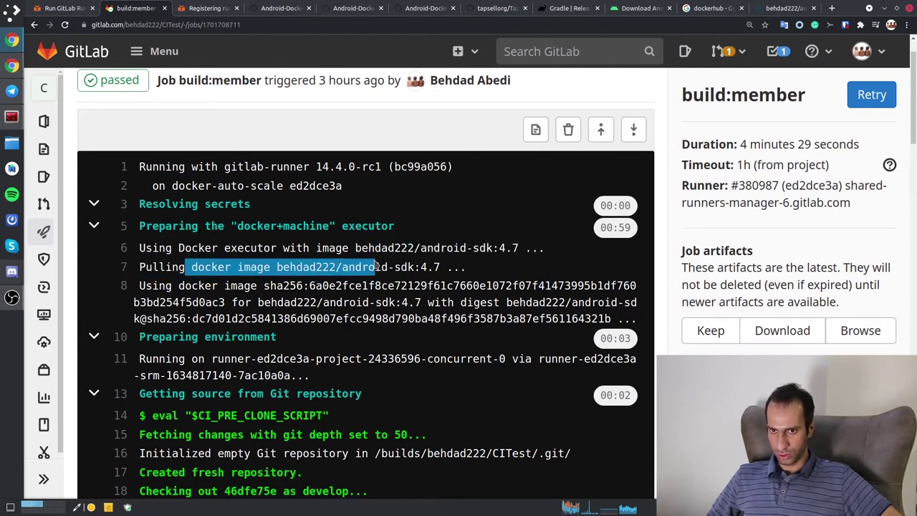
- Examine the environment preparation and Git source sections, highlighting the runner name, the repository initialization and the submodules setup lines
scroll(293, 287, down, 1)
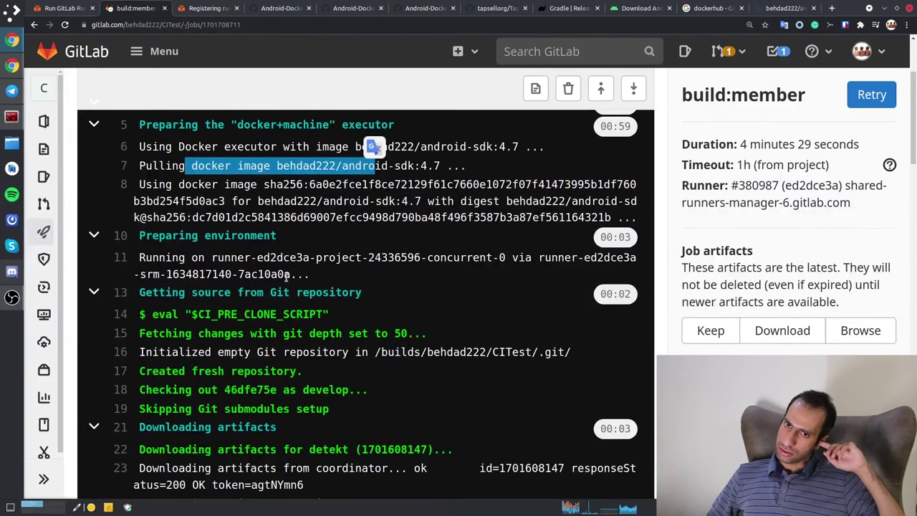
drag(197, 258, 284, 258)
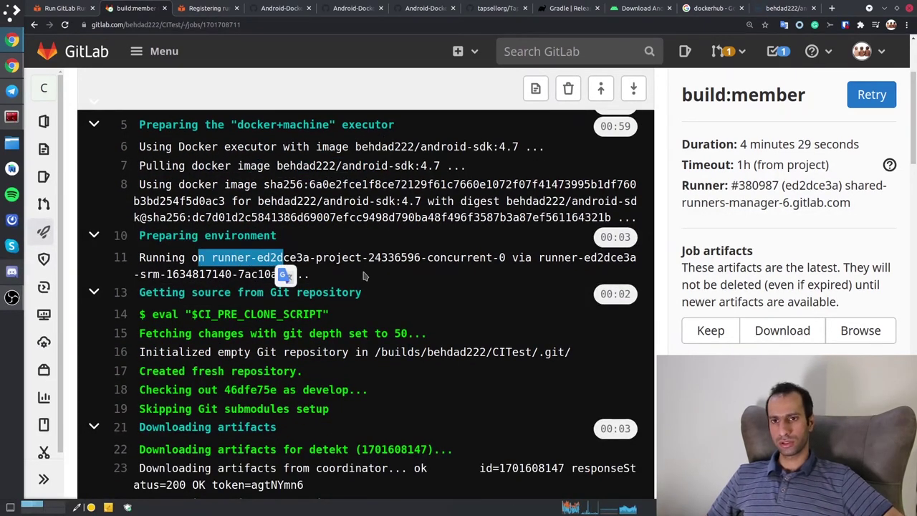
scroll(301, 312, down, 1)
scroll(301, 311, down, 1)
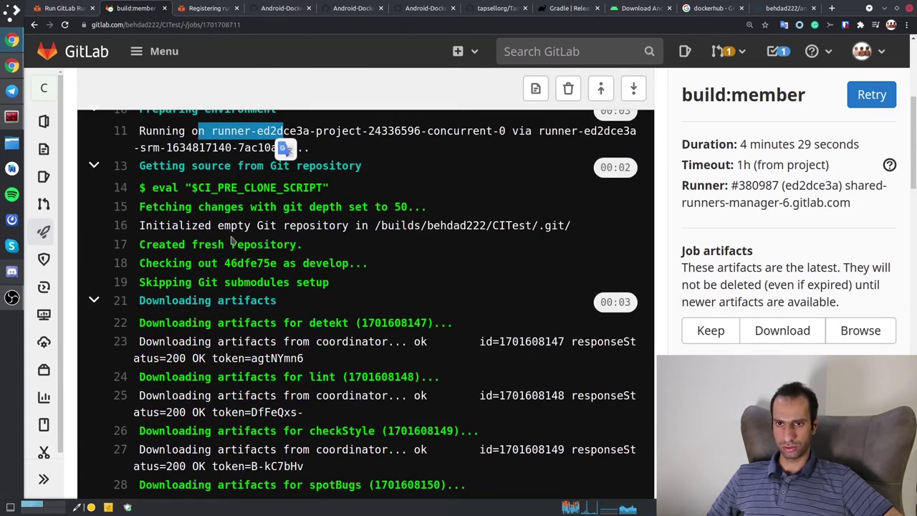
drag(232, 241, 271, 284)
click(173, 282)
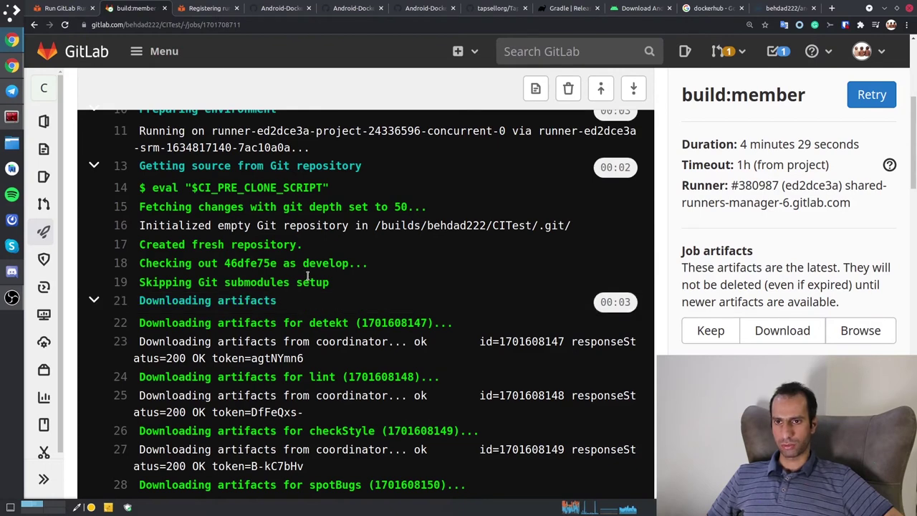
drag(308, 278, 250, 206)
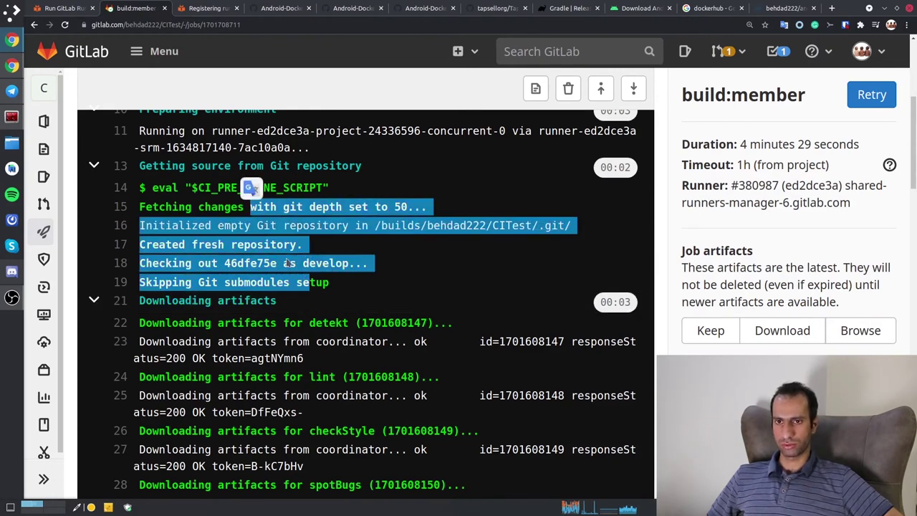
scroll(301, 264, down, 1)
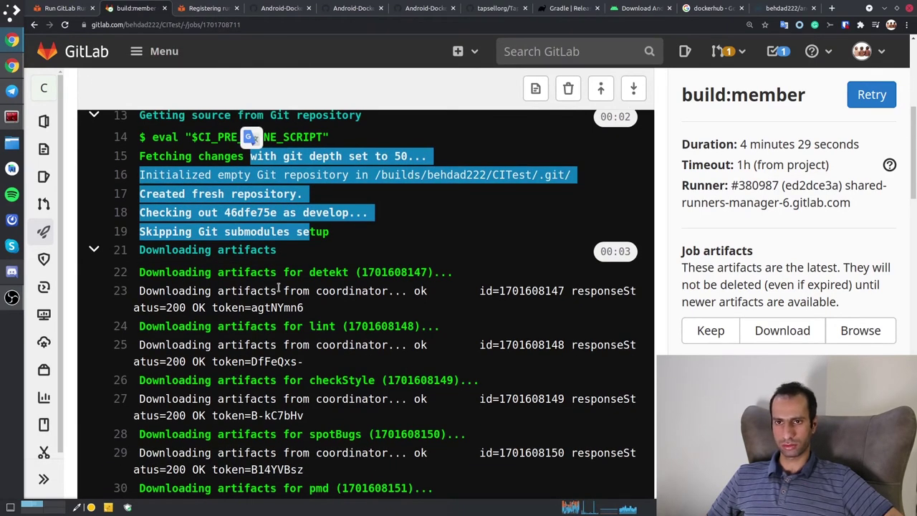
click(233, 176)
drag(216, 175, 574, 174)
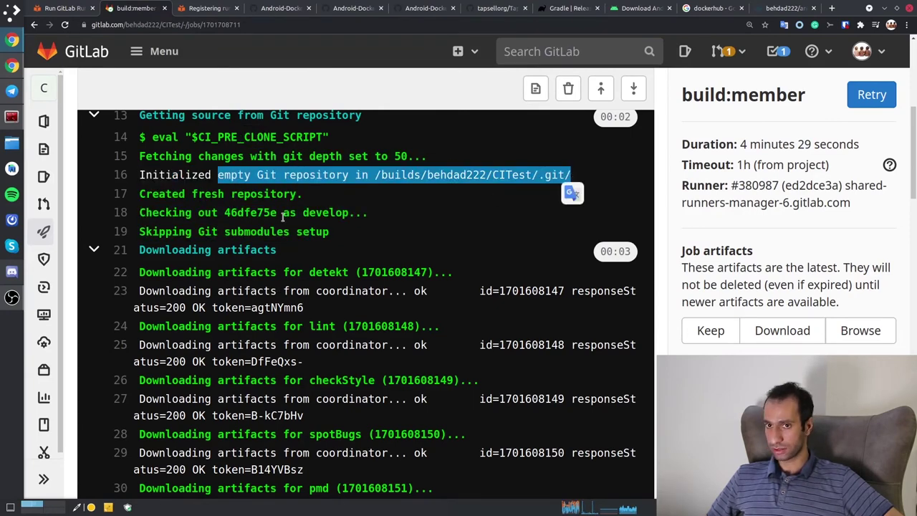
drag(220, 232, 350, 236)
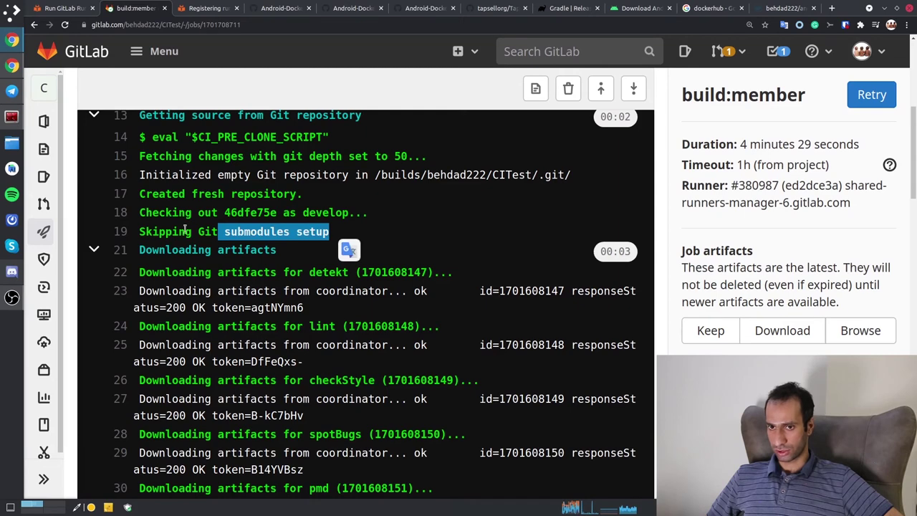
- Highlight the detekt entry in the log's Downloading artifacts section
scroll(253, 279, down, 1)
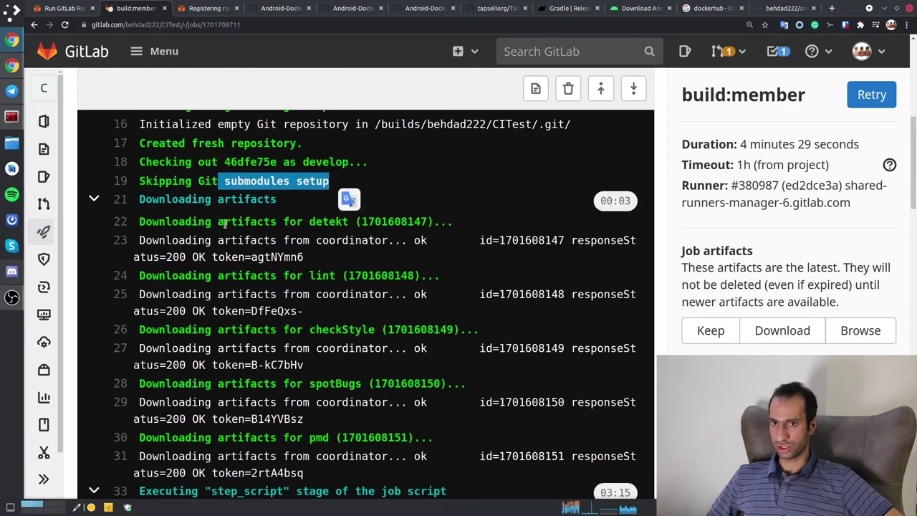
drag(224, 221, 224, 256)
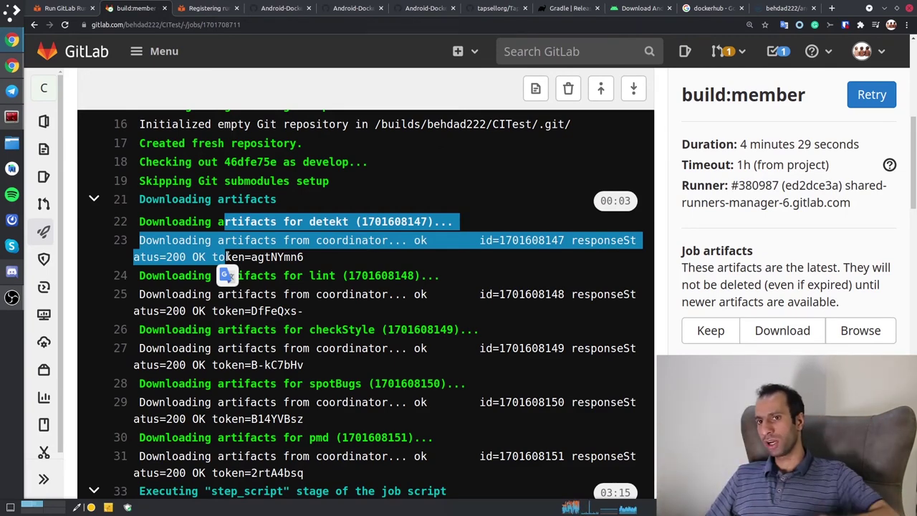
click(307, 231)
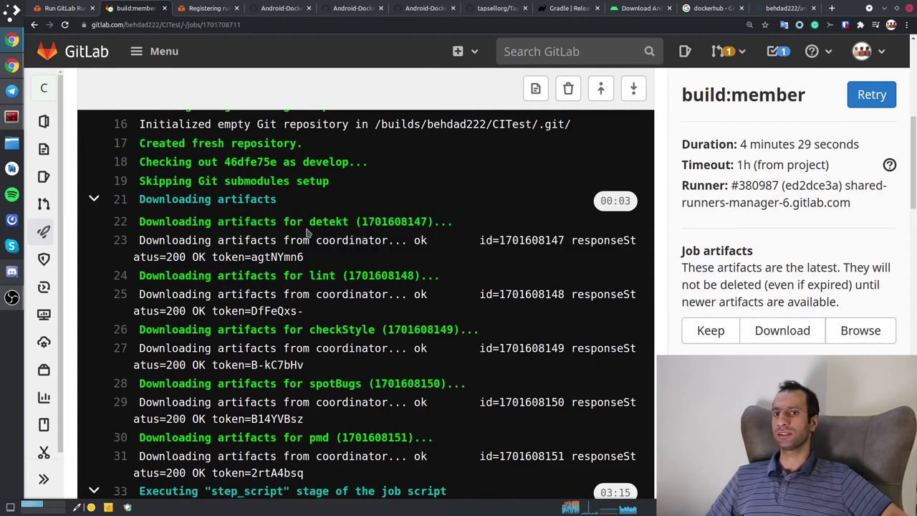
drag(258, 222, 368, 223)
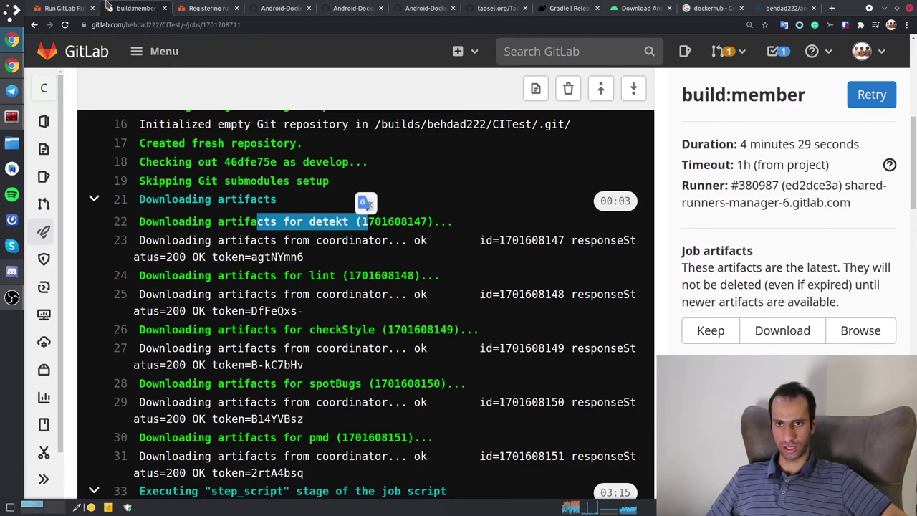
- Open CITest's latest develop pipeline in a separate browser tab, view its Staticanalysis and Build jobs, and return to the build:member log
click(62, 7)
click(202, 8)
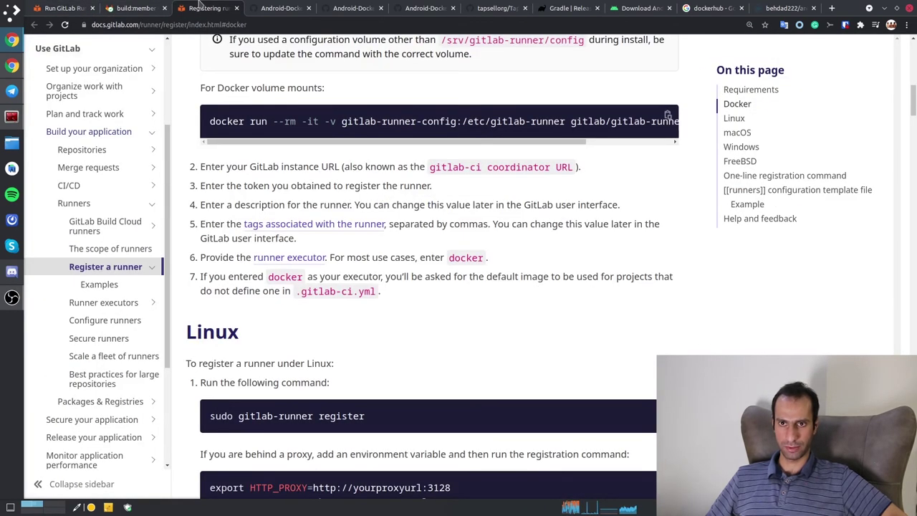
click(123, 6)
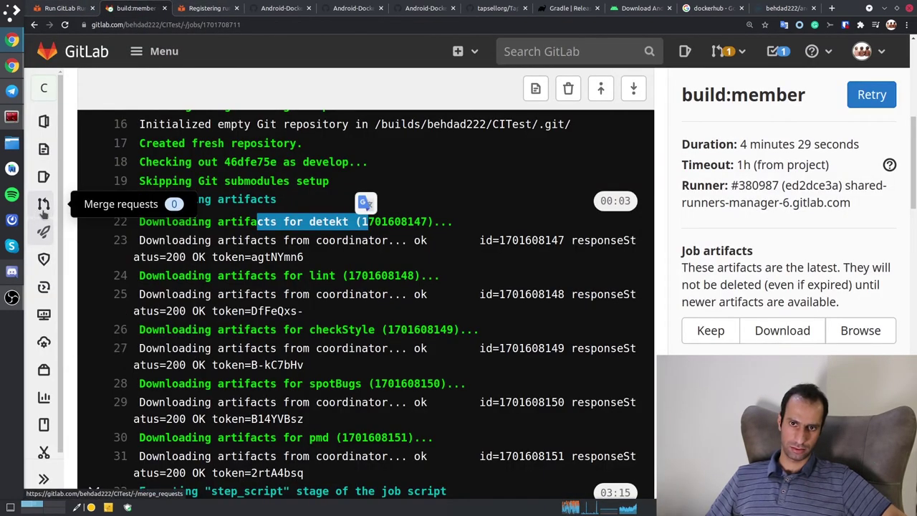
mouse_move(43, 231)
middle_click(136, 231)
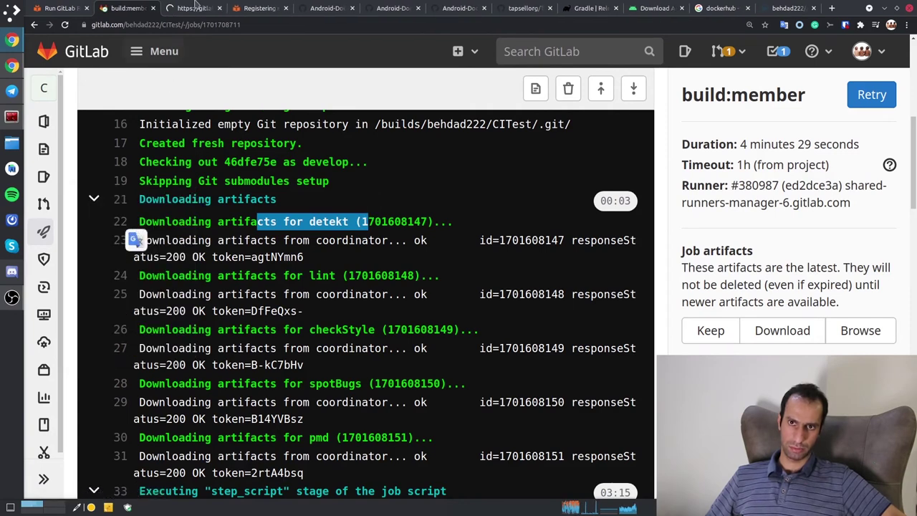
click(204, 6)
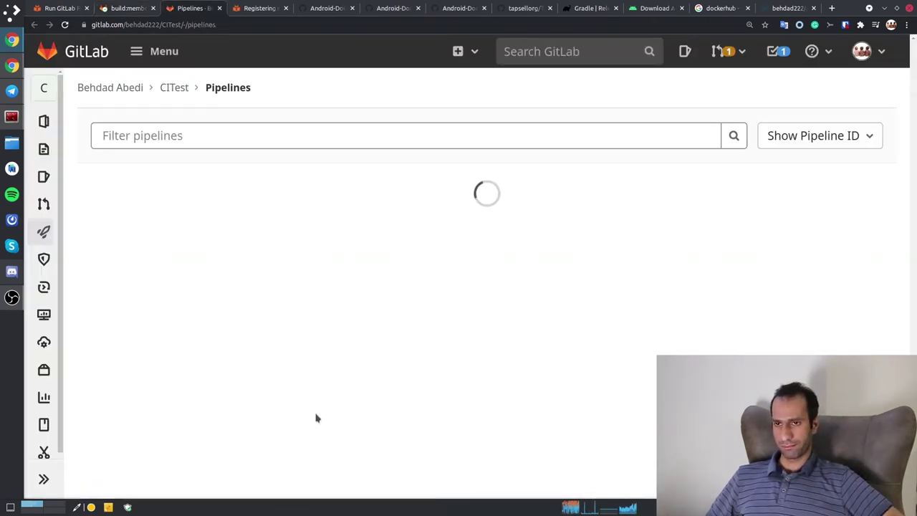
scroll(315, 417, down, 3)
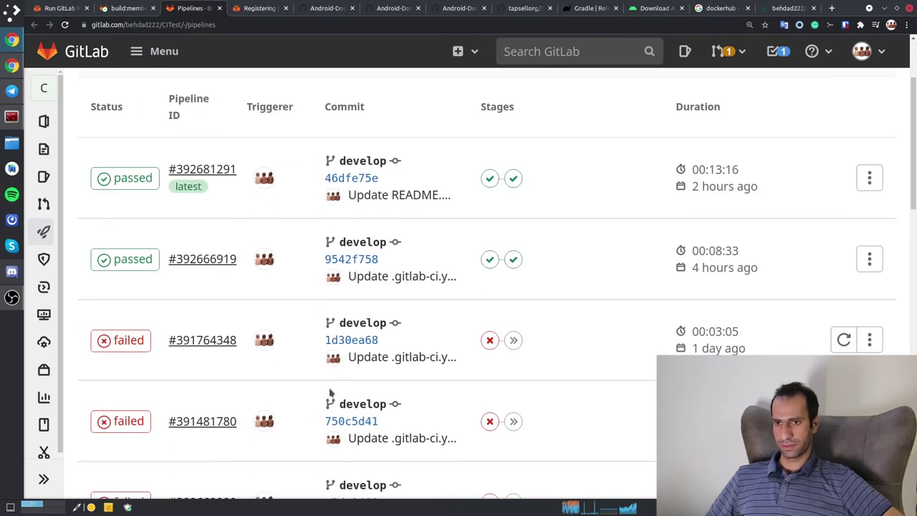
click(108, 180)
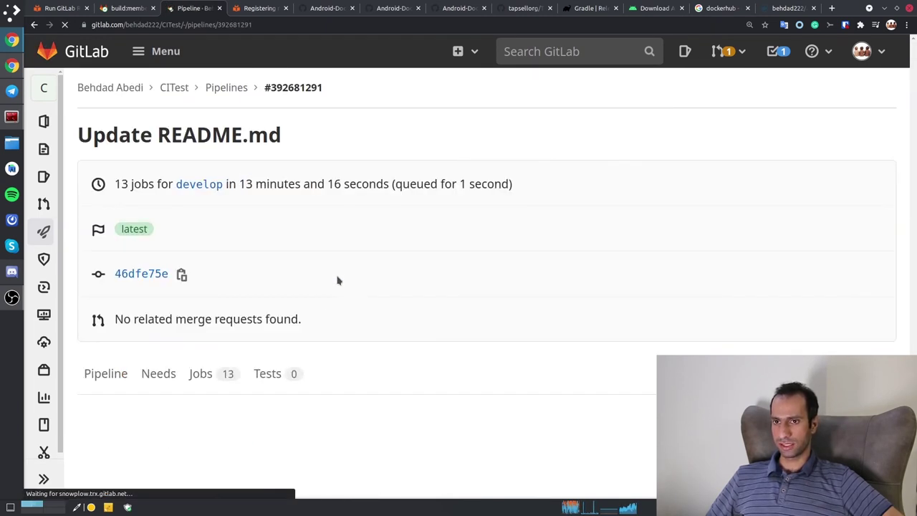
scroll(343, 330, down, 3)
scroll(342, 329, down, 3)
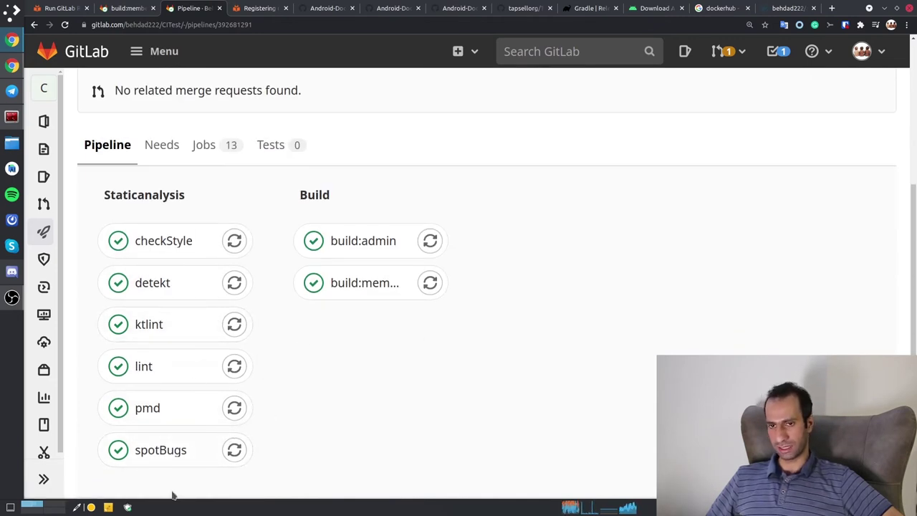
click(131, 6)
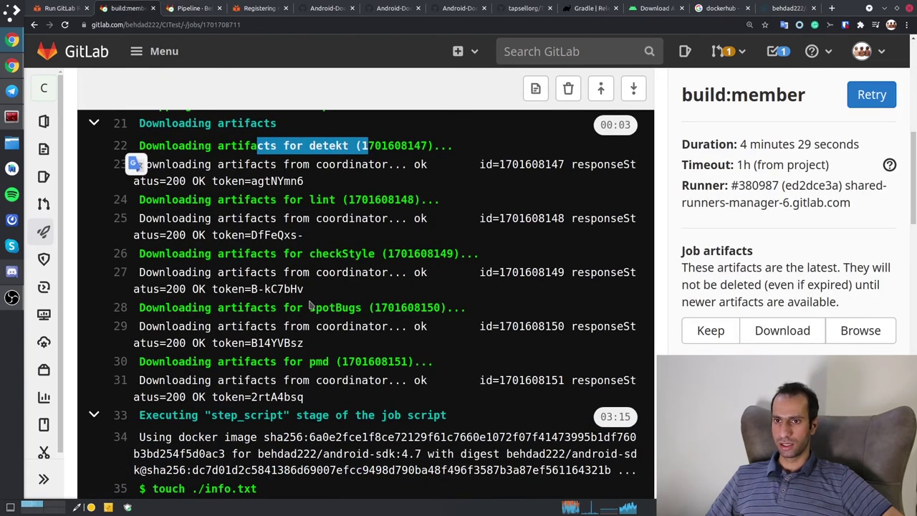
- Examine the start of the step_script section, highlighting the info.txt creation line and the echo lines for Git branch, commit and pipeline
click(382, 199)
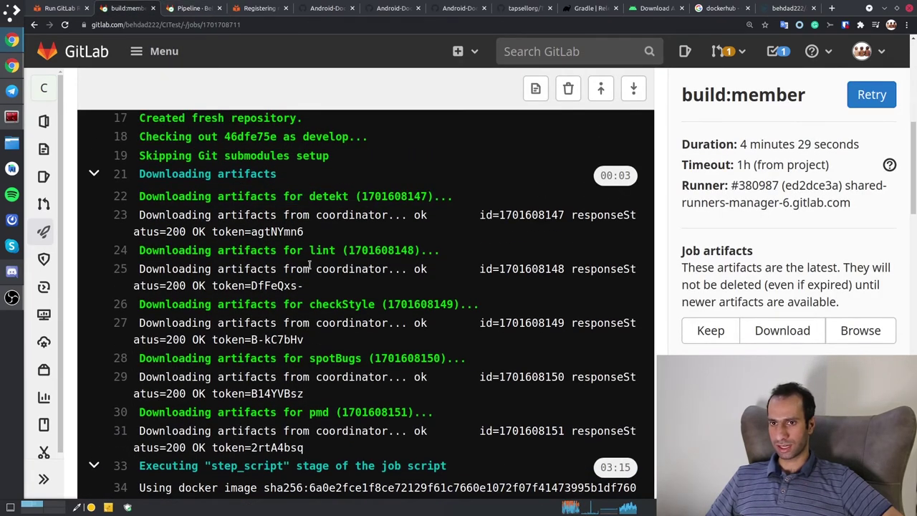
scroll(301, 200, down, 1)
scroll(295, 230, down, 5)
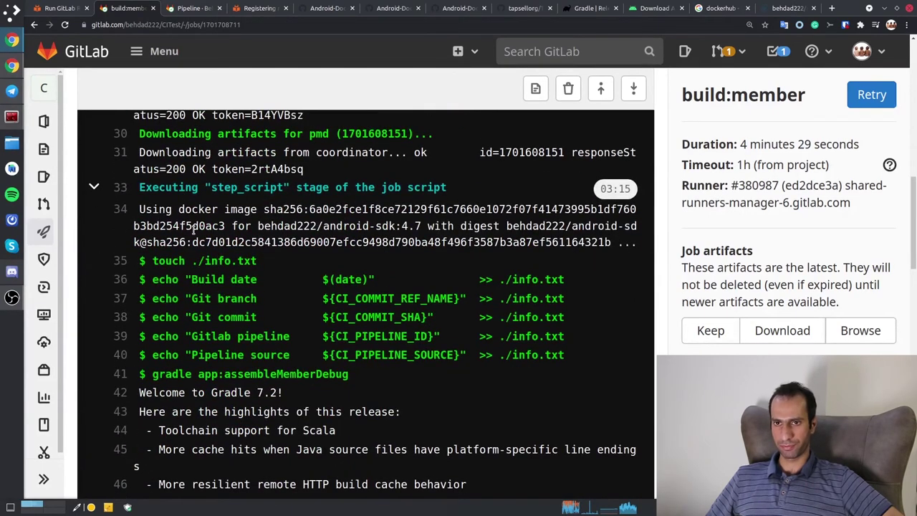
drag(218, 225, 259, 336)
click(305, 226)
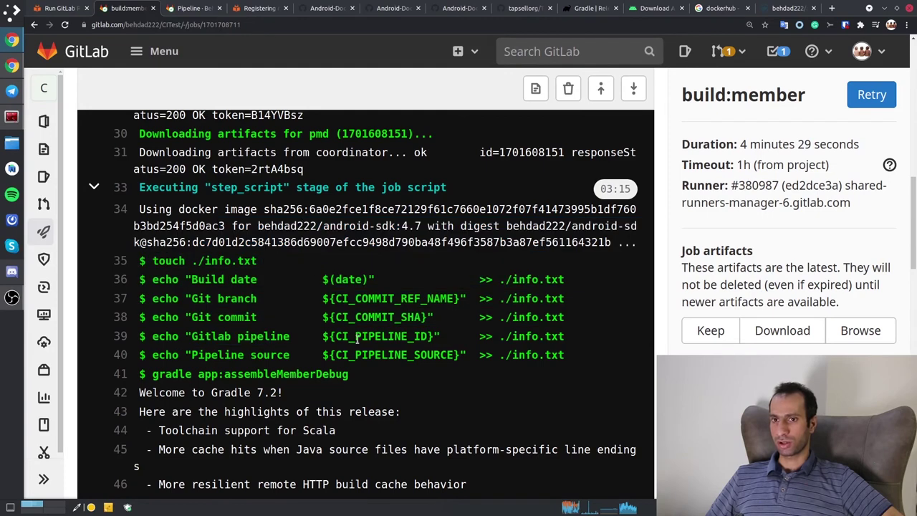
drag(348, 367, 244, 261)
scroll(215, 247, down, 1)
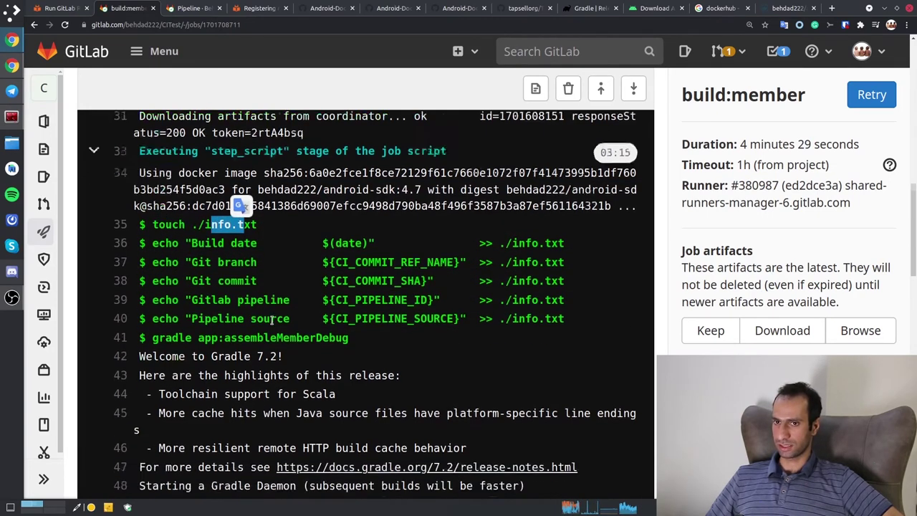
drag(211, 231, 387, 263)
scroll(212, 326, down, 1)
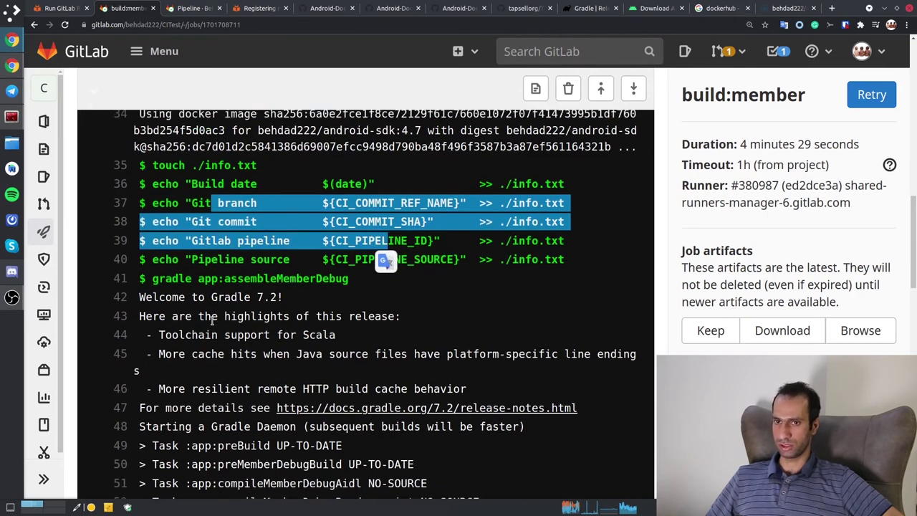
scroll(213, 326, down, 1)
scroll(195, 259, up, 1)
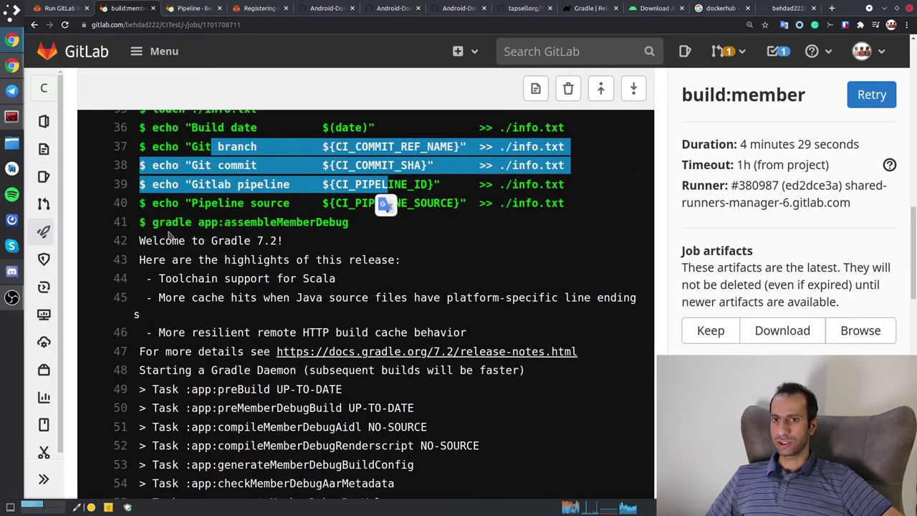
- Highlight the gradle app:assembleMemberDebug command and the Gradle version in the job log
drag(170, 225, 364, 220)
click(373, 235)
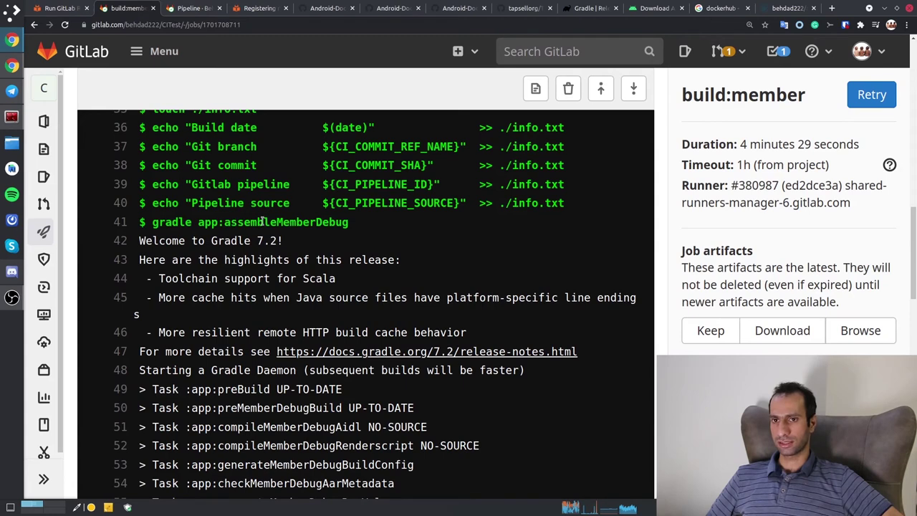
drag(281, 222, 364, 221)
click(205, 243)
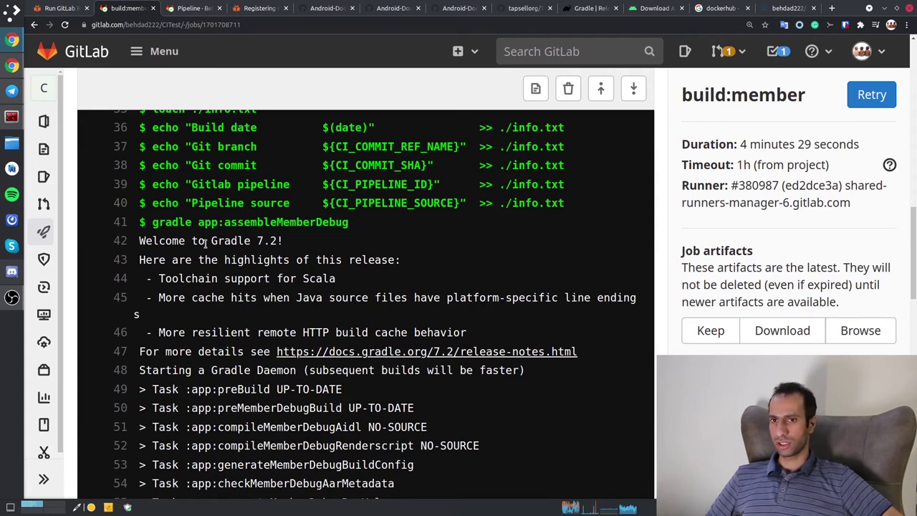
drag(252, 241, 281, 241)
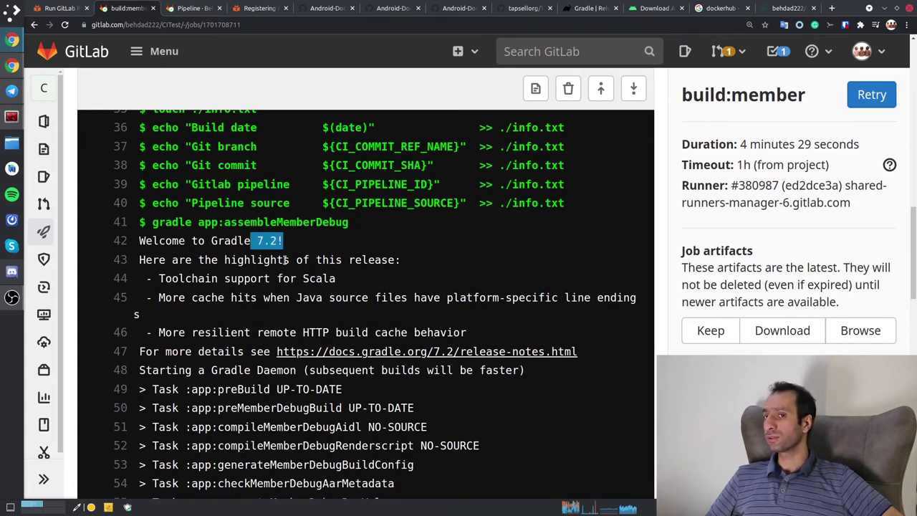
- Review the Gradle task list in the log, highlighting the tasks from mergeMemberDebugJavaResource to packageMemberDebug
scroll(286, 260, down, 3)
scroll(227, 317, down, 2)
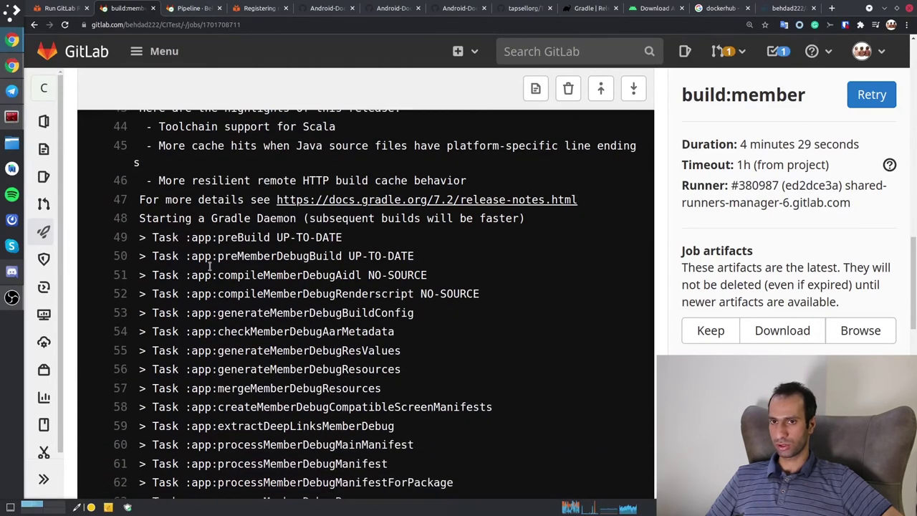
scroll(321, 252, down, 12)
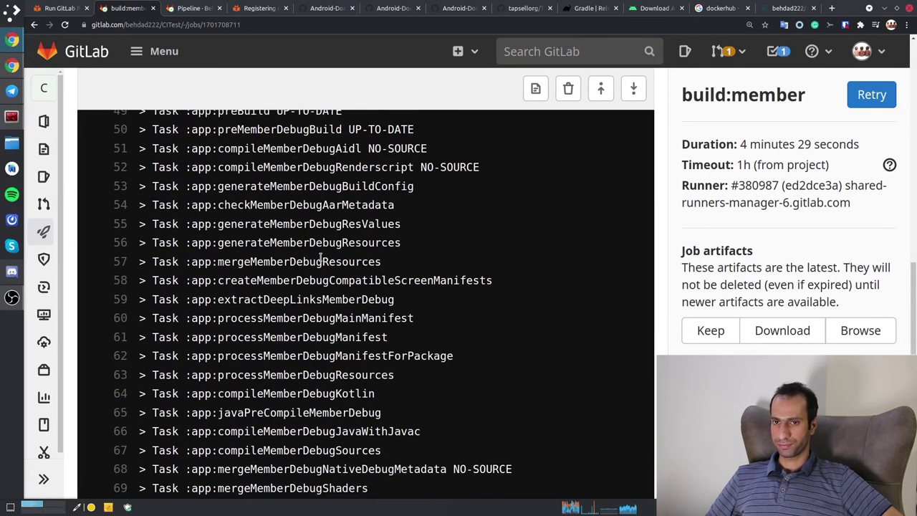
scroll(321, 252, down, 3)
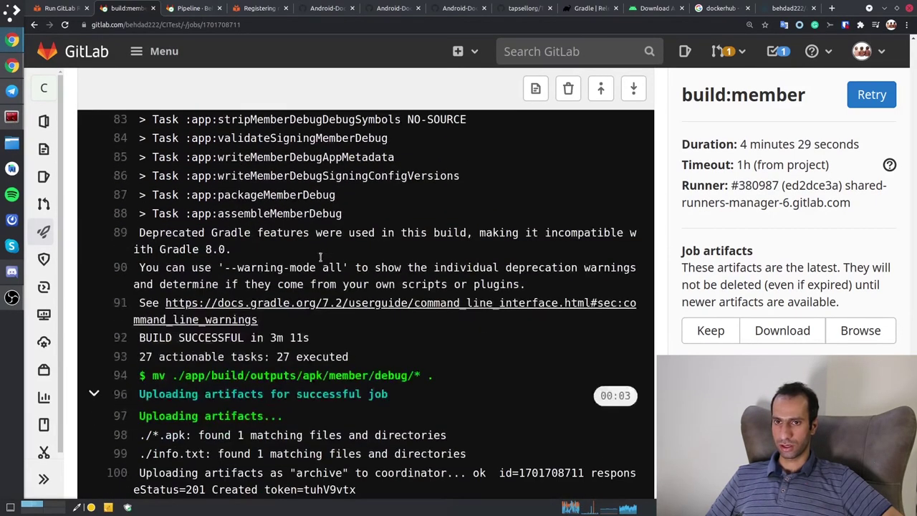
scroll(290, 238, up, 6)
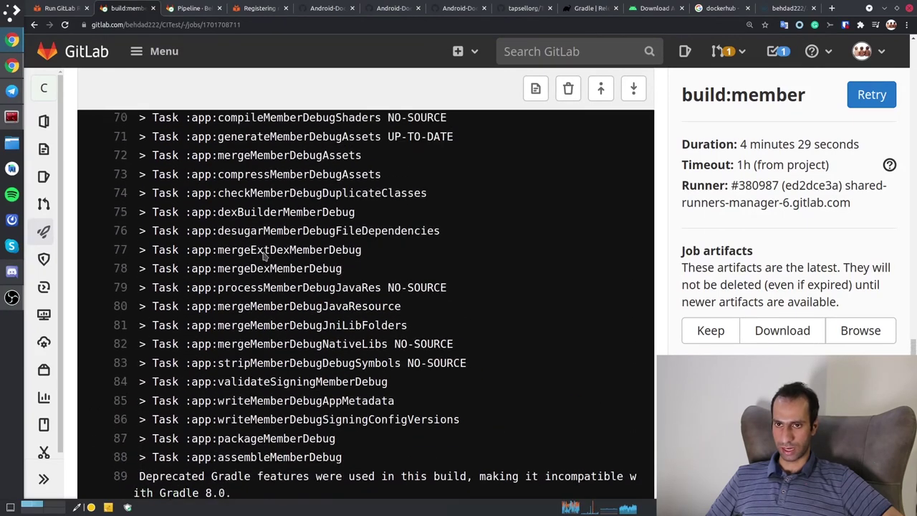
scroll(242, 234, down, 2)
scroll(241, 234, down, 2)
drag(219, 169, 231, 301)
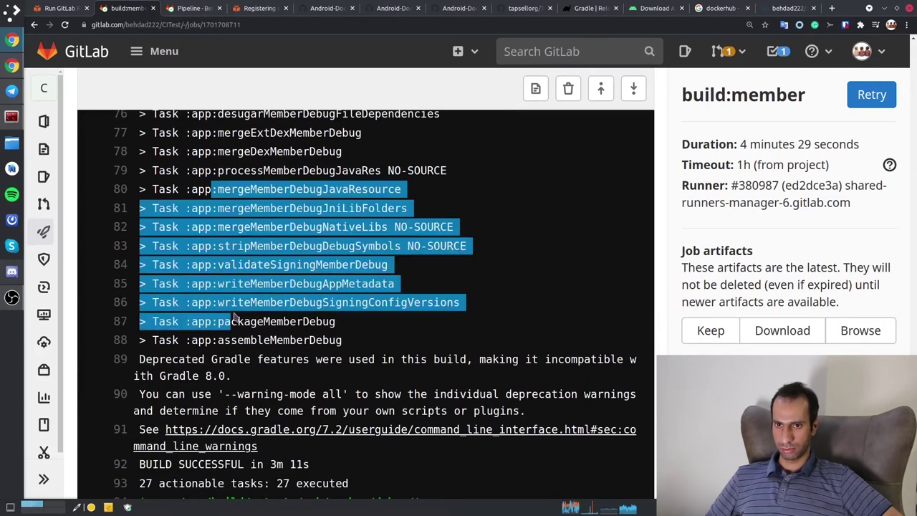
- Highlight the build result line and the app/build/outputs/apk/member/debug path and destination of the mv command
scroll(215, 297, down, 3)
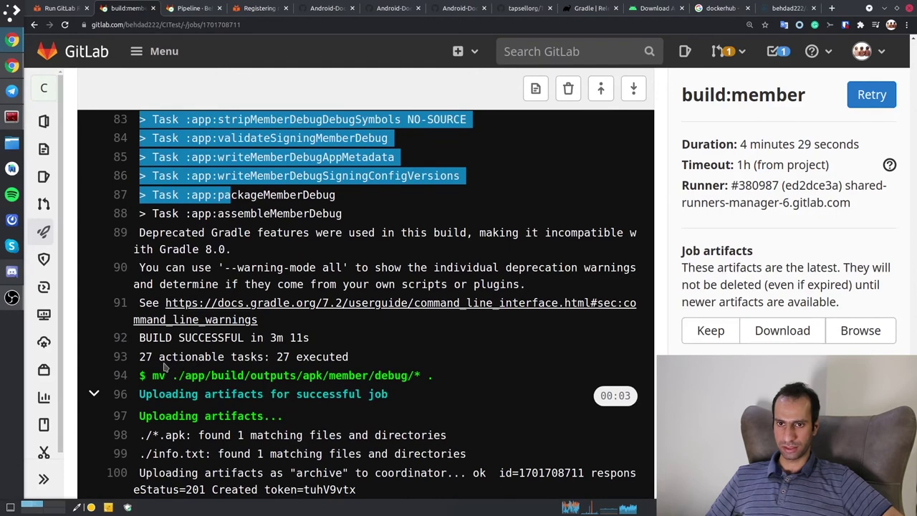
drag(152, 338, 265, 337)
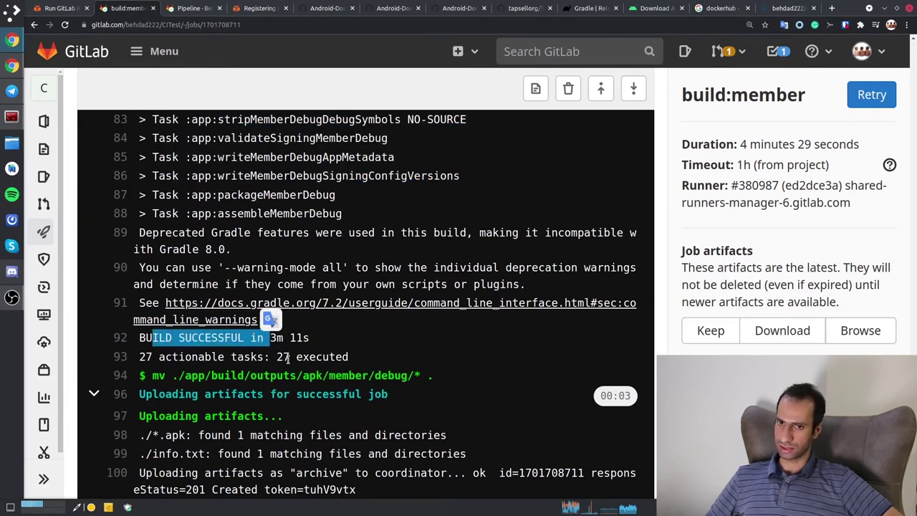
drag(185, 376, 413, 371)
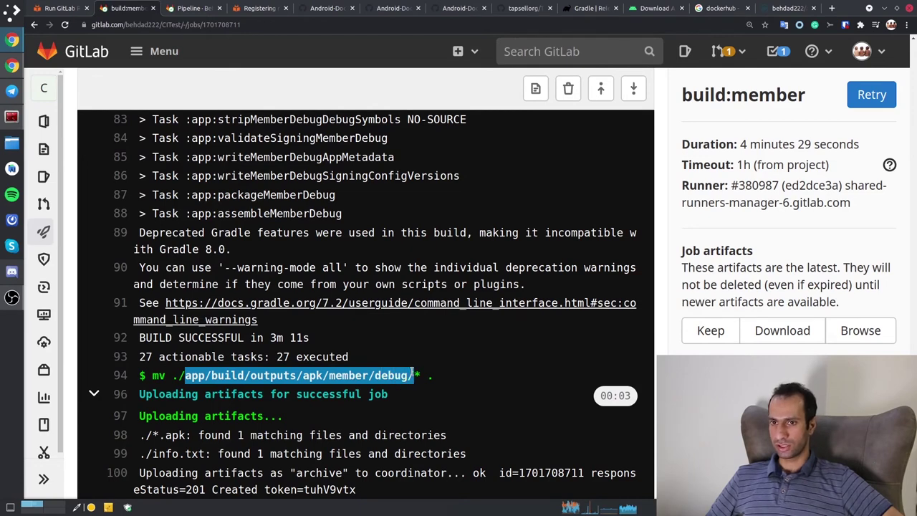
click(155, 317)
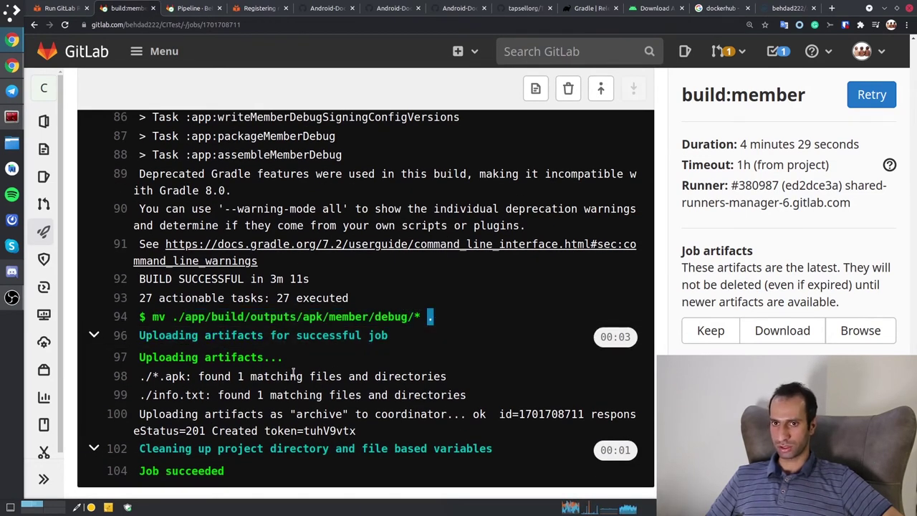
- Examine the Uploading artifacts section, highlighting the *.apk and info.txt lines, and highlight the log's final job status line
drag(172, 356, 252, 357)
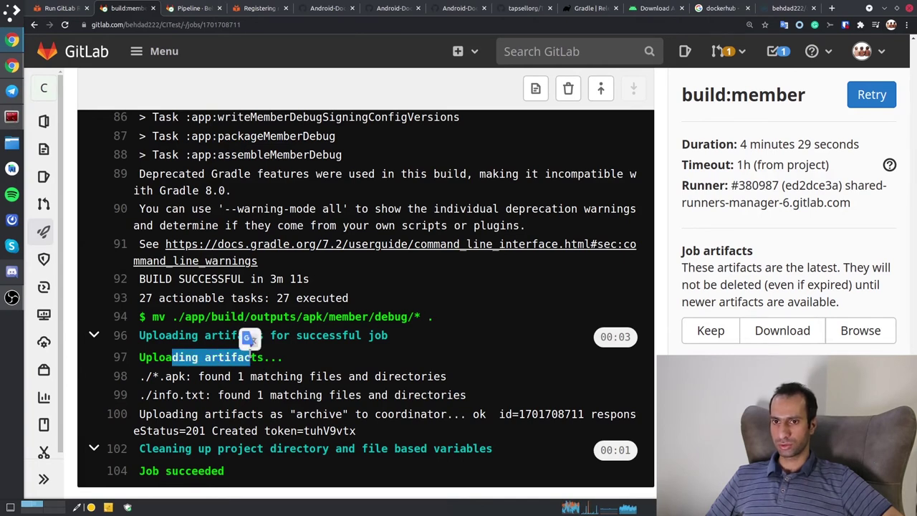
double_click(180, 376)
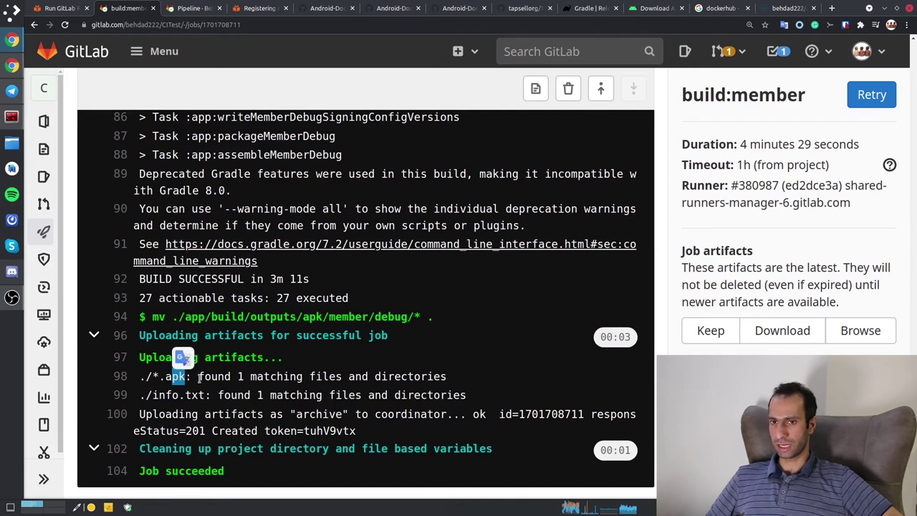
drag(209, 376, 435, 377)
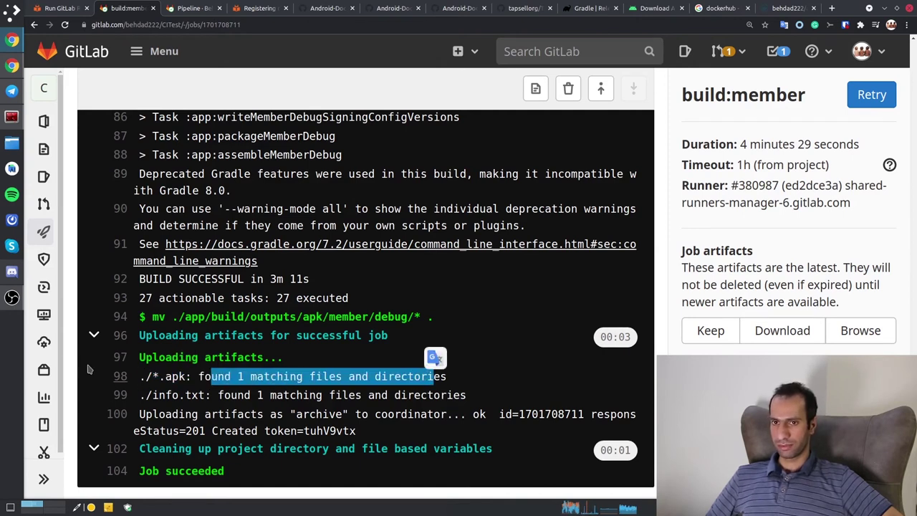
drag(156, 395, 427, 390)
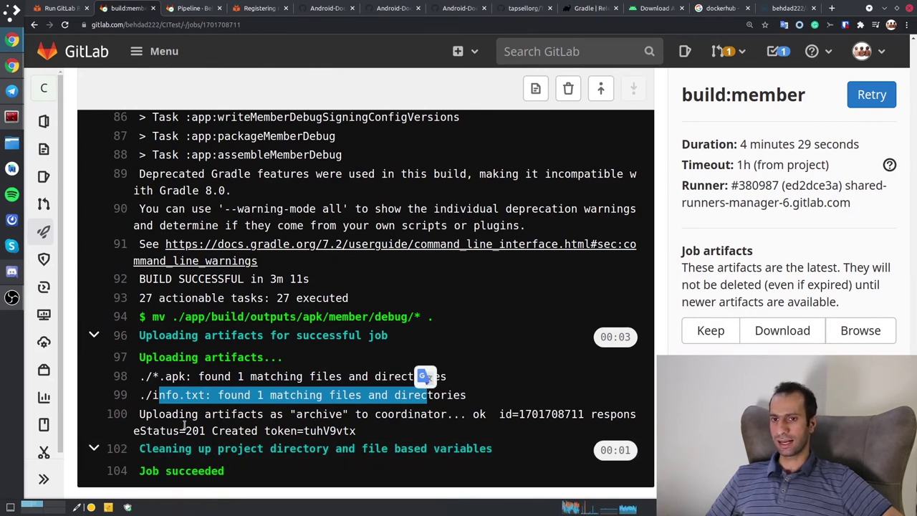
drag(153, 471, 216, 470)
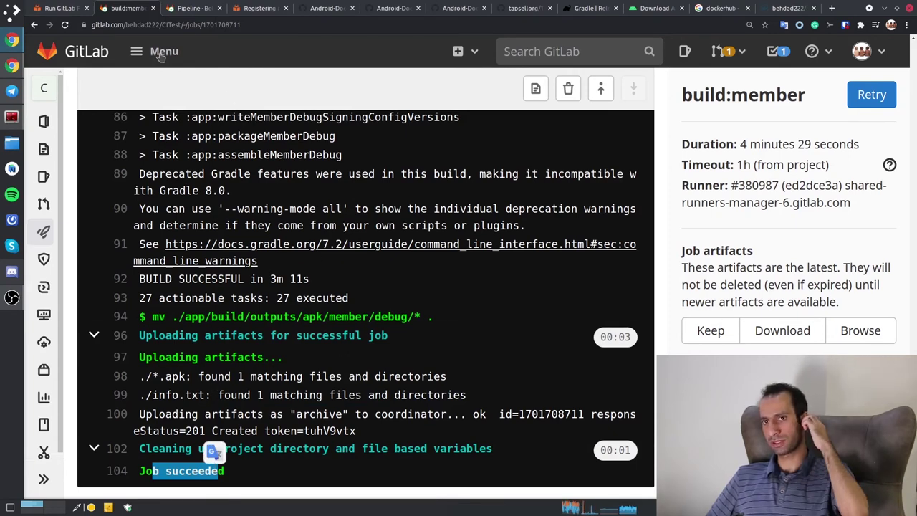
- Open CITest's pipelines list in the separate pipeline tab and view the first-stage job of the develop pipeline for commit 8429a9ec
click(189, 8)
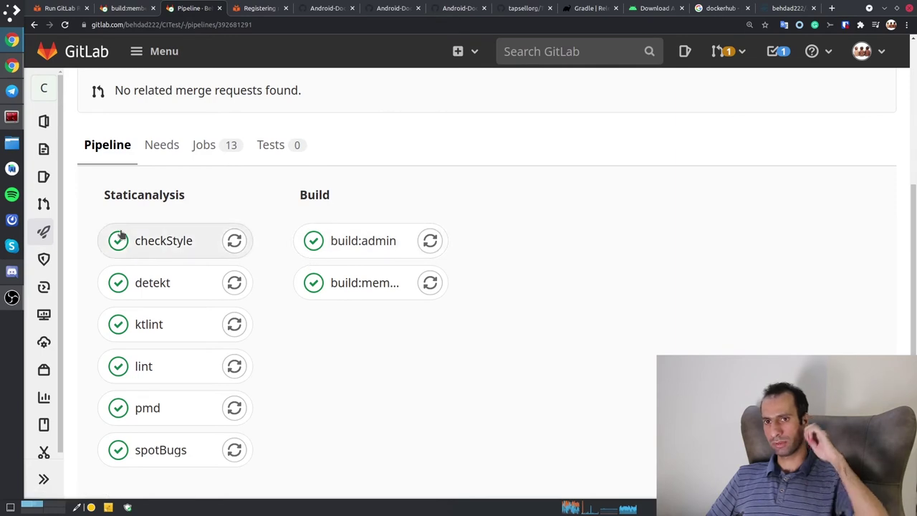
mouse_move(43, 231)
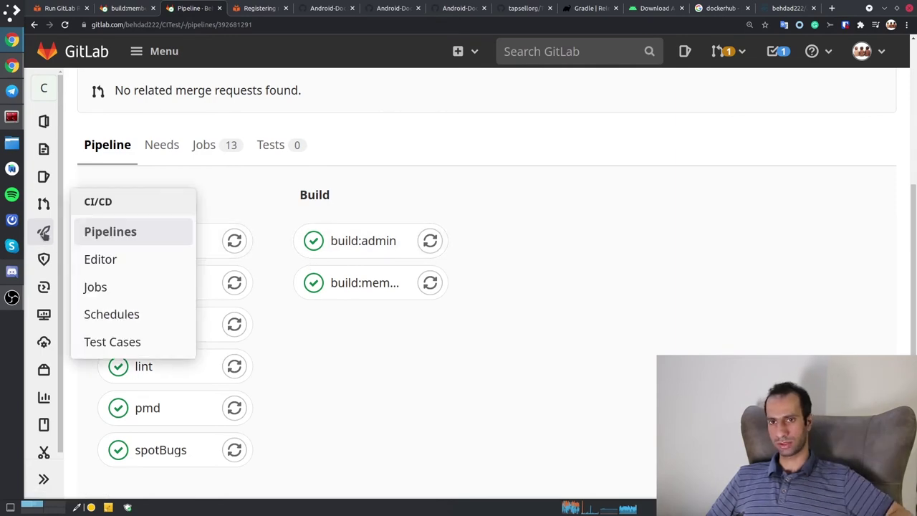
click(114, 237)
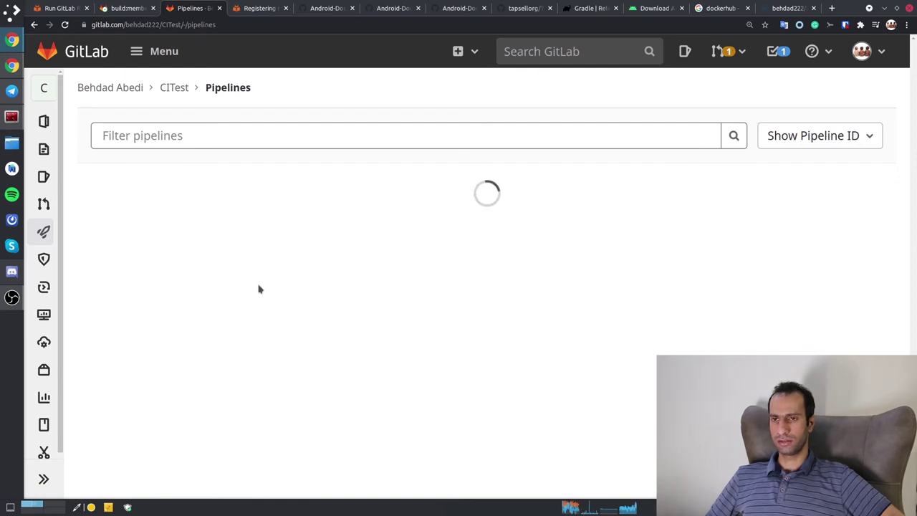
scroll(390, 268, down, 3)
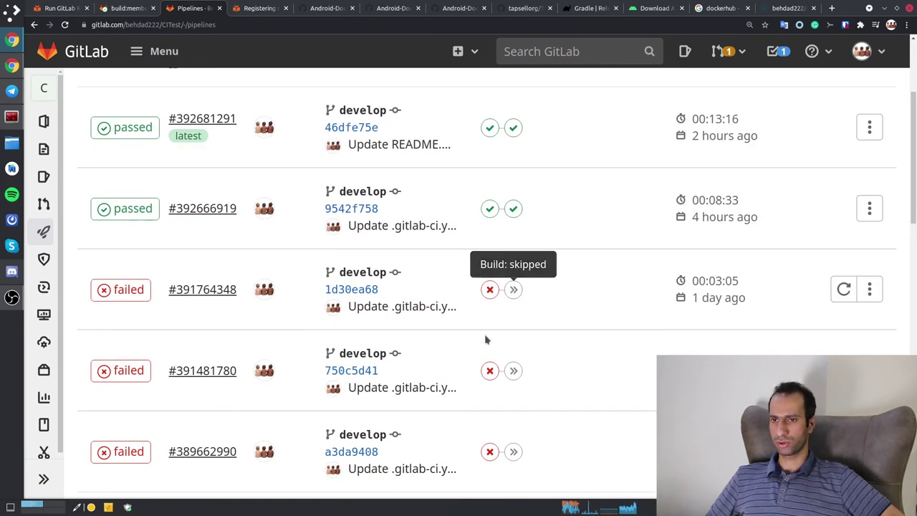
scroll(490, 355, down, 8)
scroll(491, 349, down, 3)
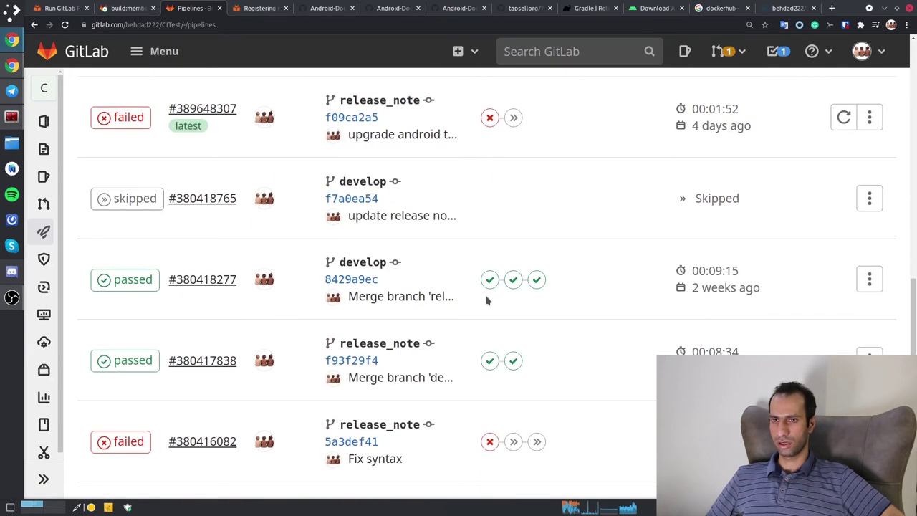
scroll(475, 318, up, 2)
click(490, 281)
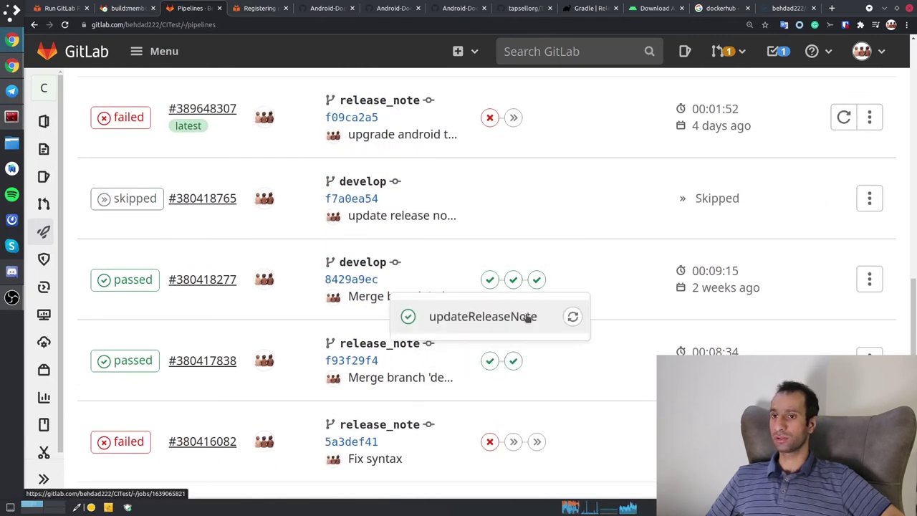
- View the jobs in the first stage and the StaticAnalysis stage of the release_note pipeline for the "Fix syntax" commit
scroll(623, 241, down, 2)
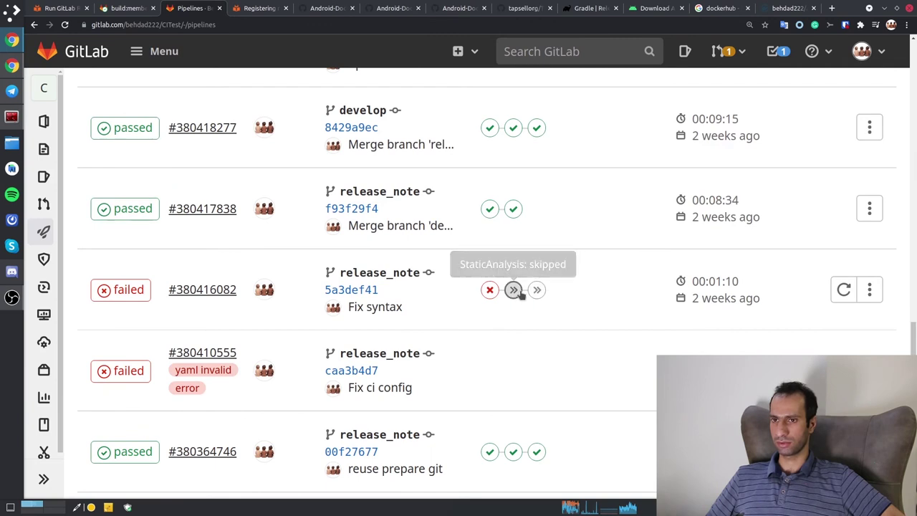
click(489, 289)
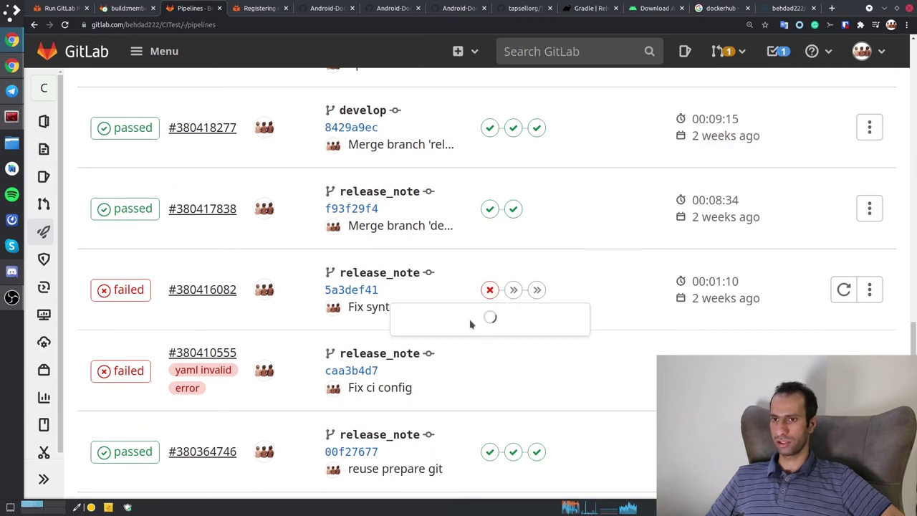
click(513, 290)
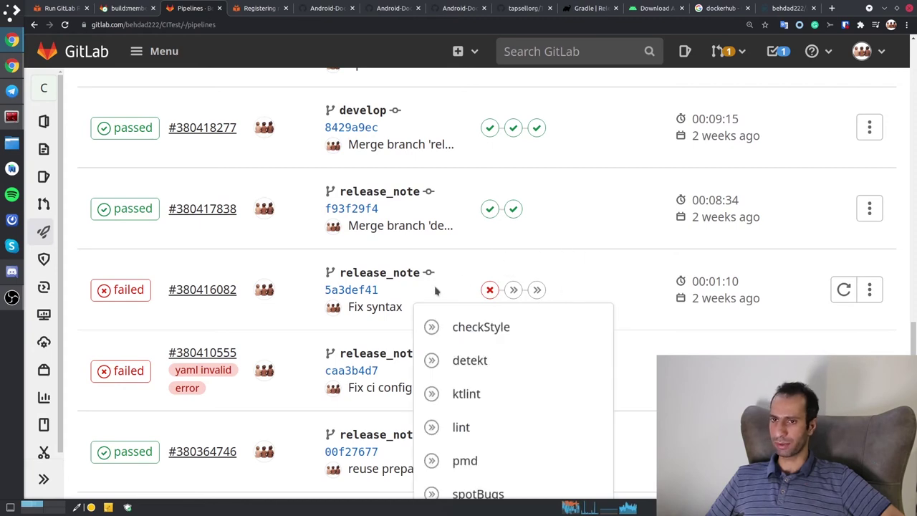
scroll(444, 293, down, 2)
click(188, 310)
scroll(188, 311, up, 4)
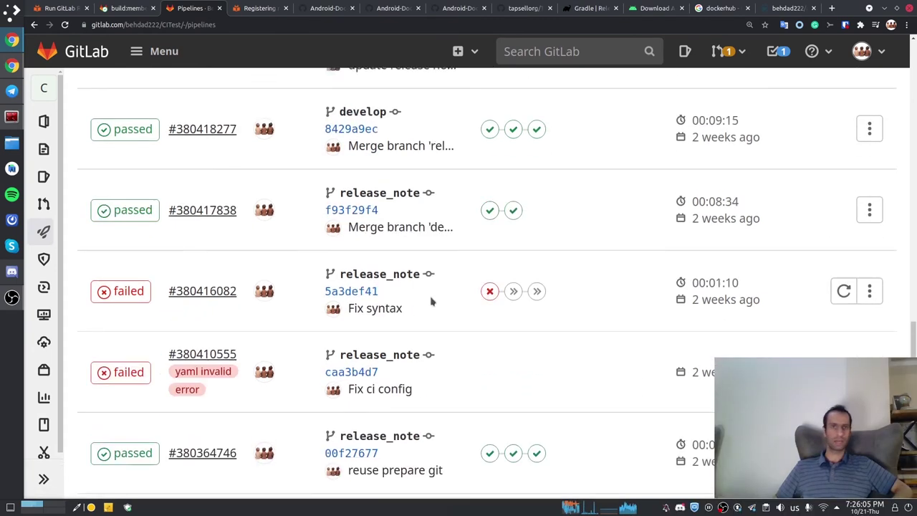
- Return to the build:member job and browse its artifacts
key(ctrl+Page_Up)
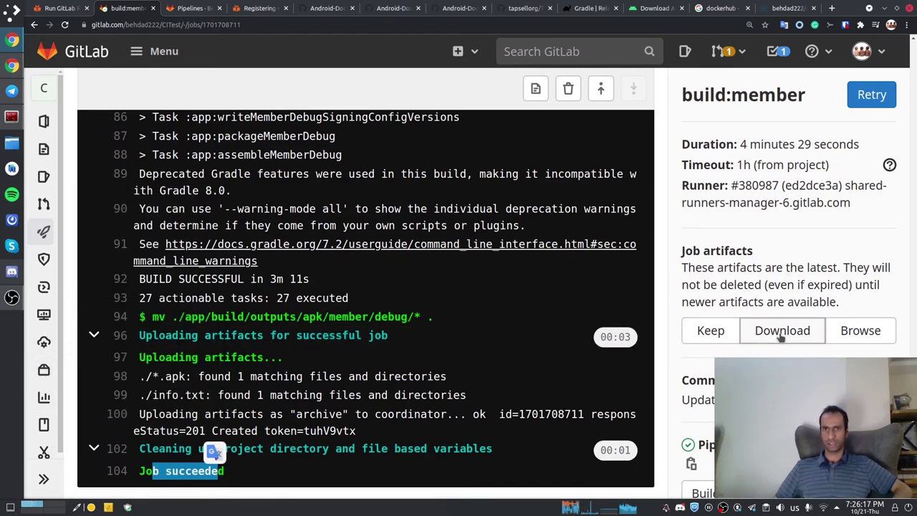
click(861, 332)
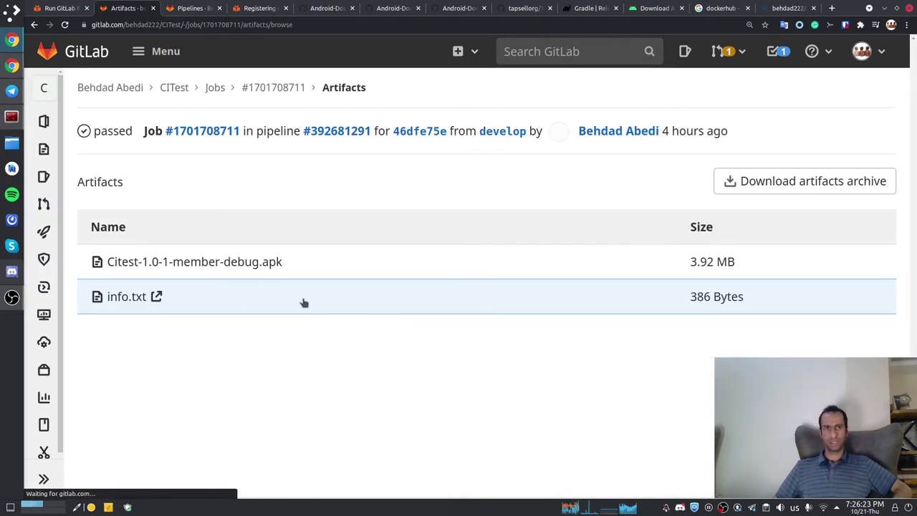
- Download the info.txt artifact, open it in the Kate text editor and enlarge its text
click(131, 298)
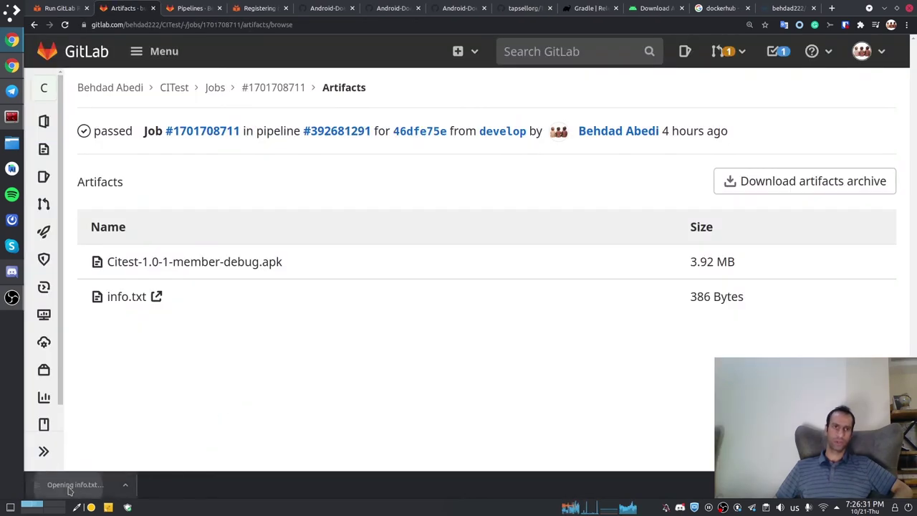
click(79, 485)
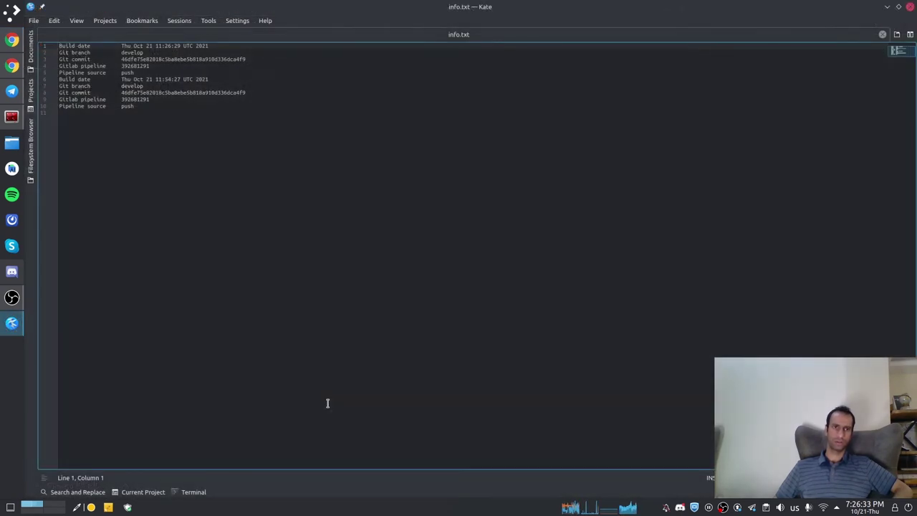
scroll(119, 91, up, 8)
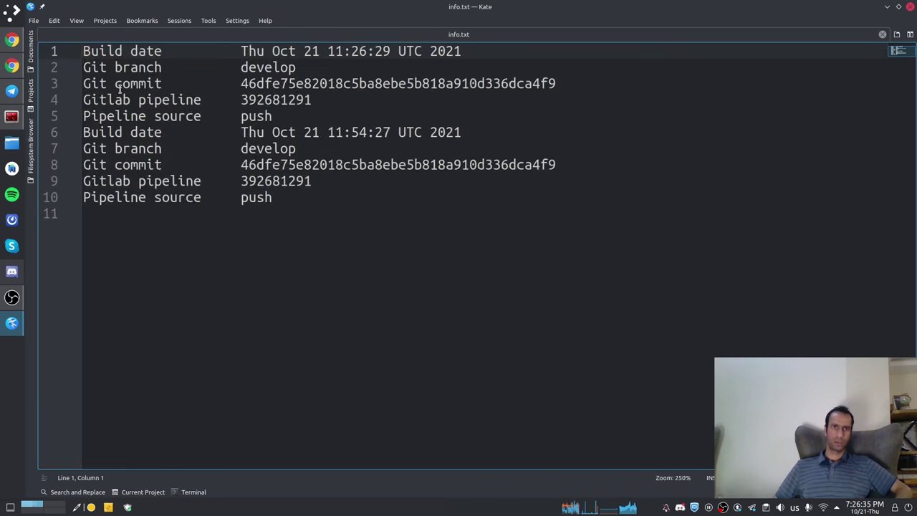
- Highlight the first record's build date, Git branch and commit hash in info.txt, and the whole second build record
drag(146, 50, 418, 53)
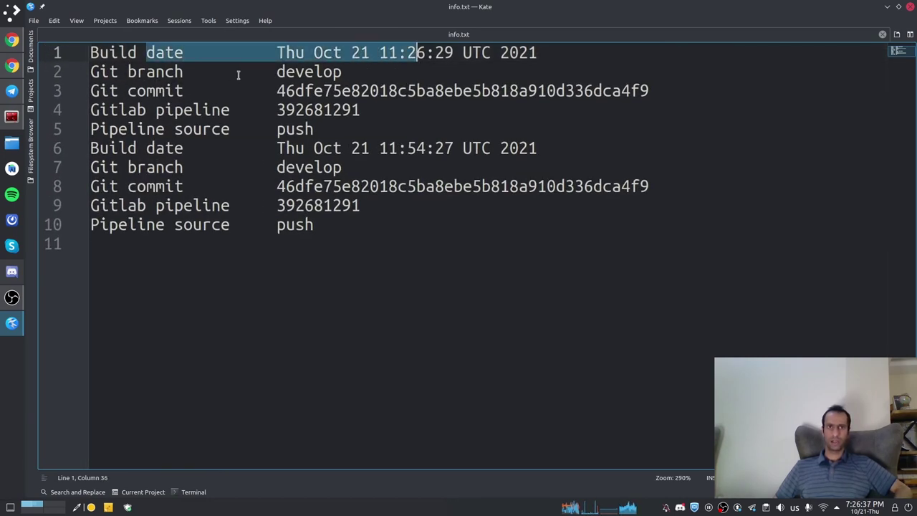
drag(165, 72, 377, 90)
double_click(444, 91)
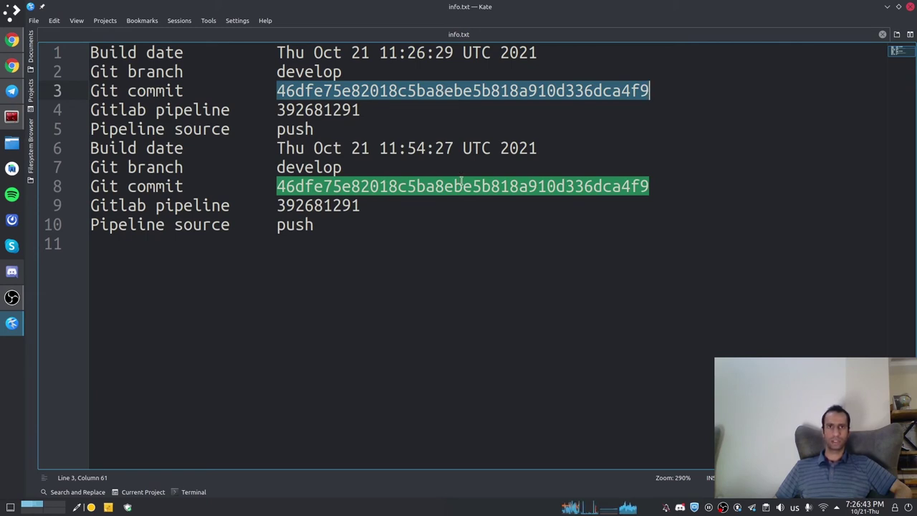
click(406, 274)
drag(405, 275, 96, 150)
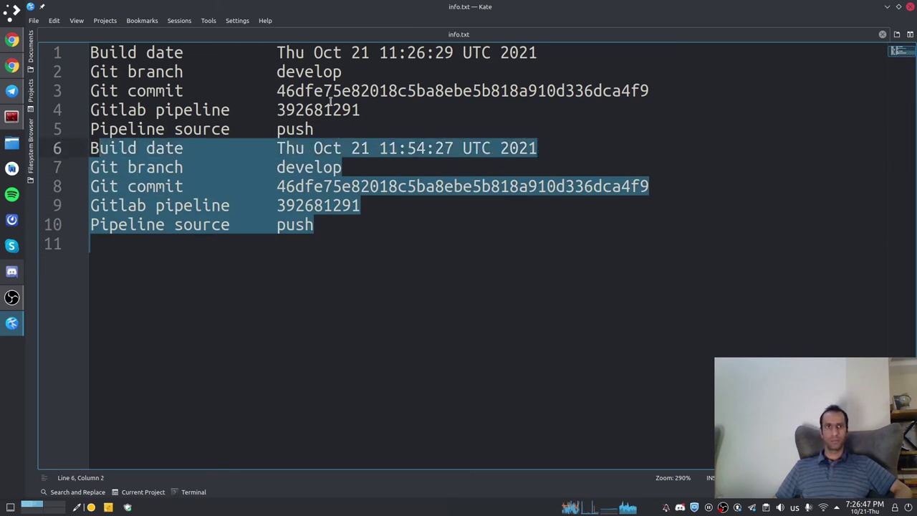
- Highlight the first record's commit hash and compare the Pipeline source values of both build records
double_click(330, 91)
double_click(306, 128)
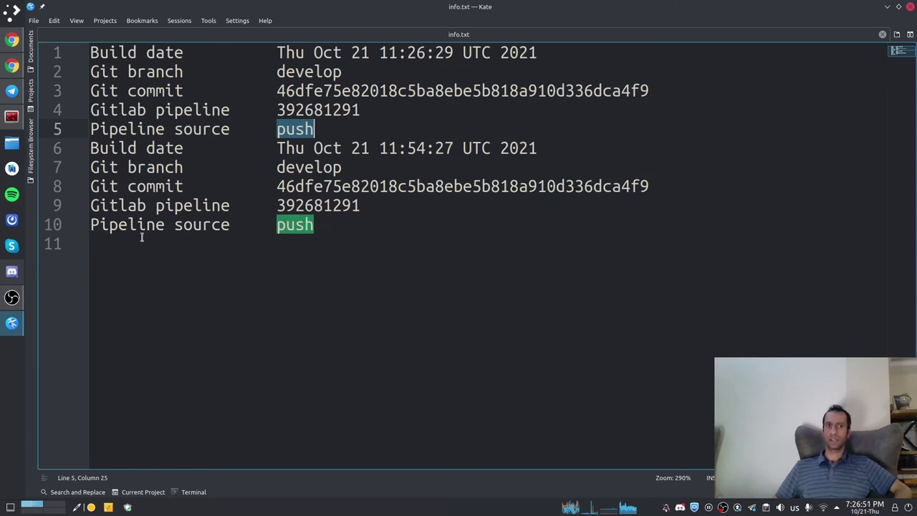
drag(212, 227, 159, 226)
double_click(277, 222)
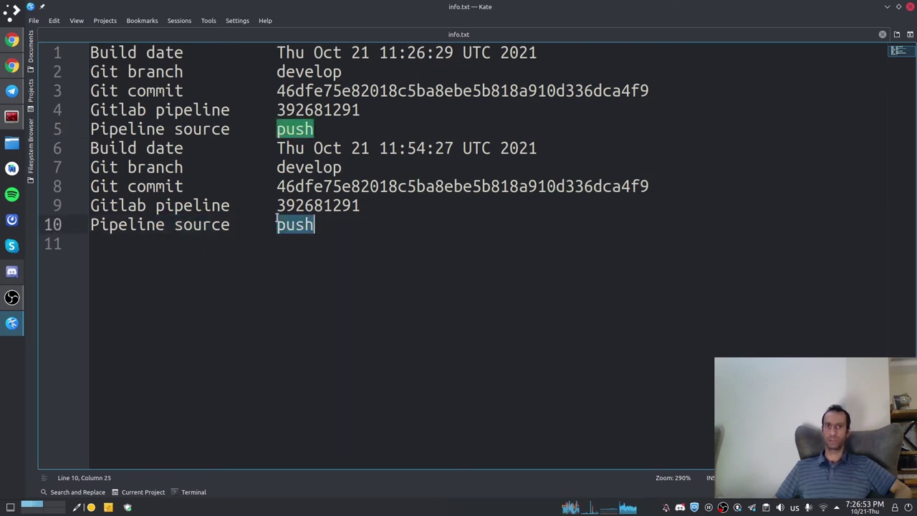
double_click(295, 130)
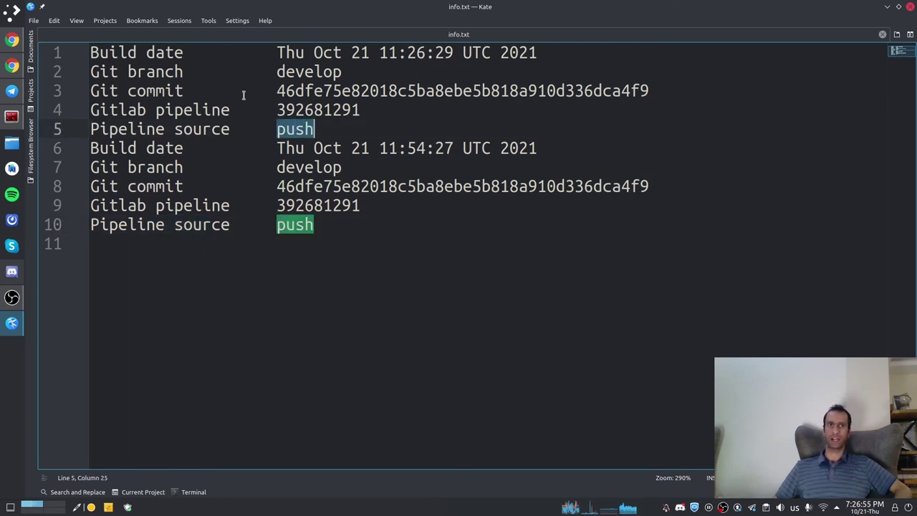
click(481, 103)
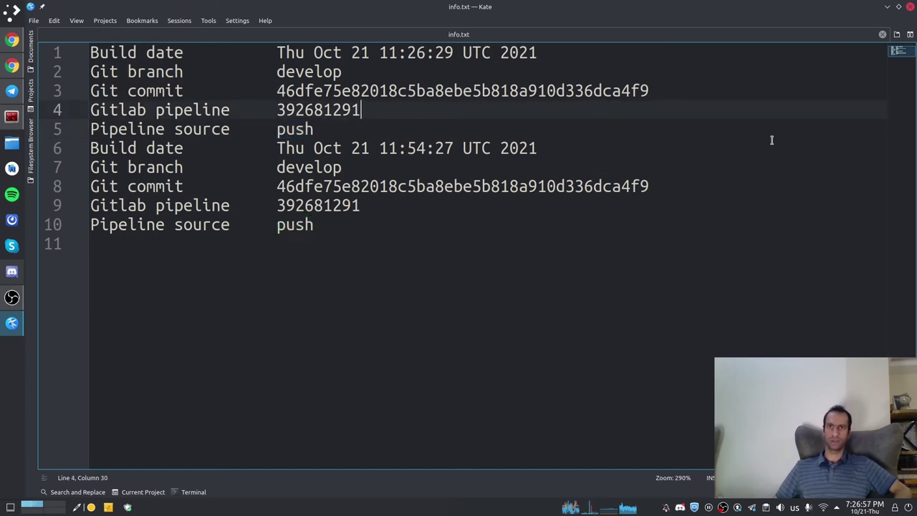
- Switch back to the GitLab artifacts page in the browser and view the download page of Citest-1.0-1-member-debug.apk
key(alt+Tab)
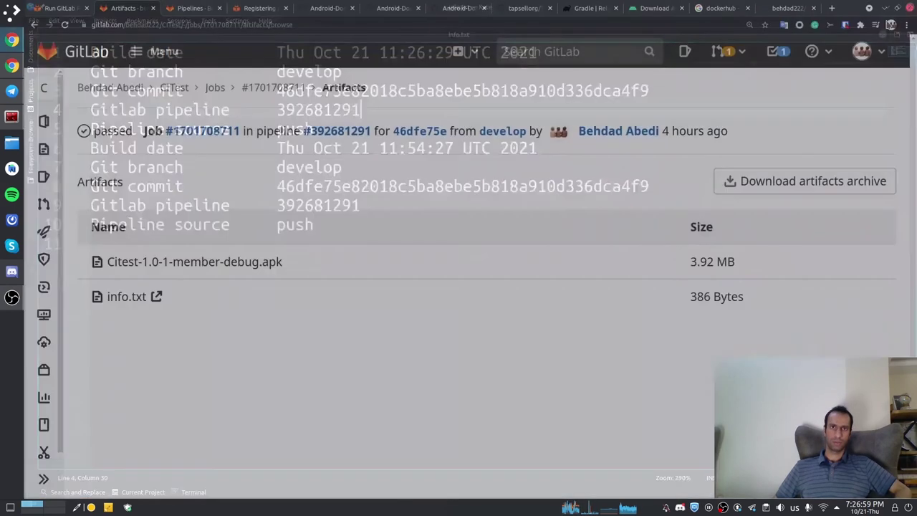
click(141, 263)
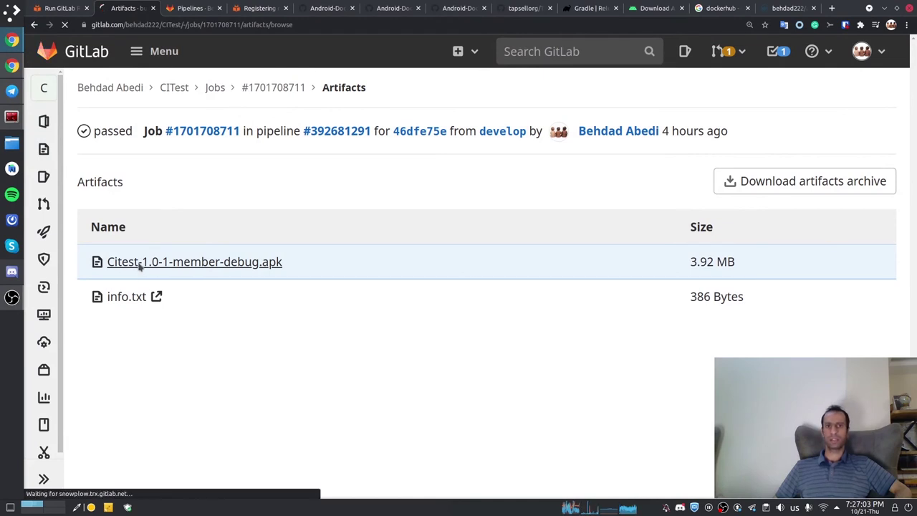
scroll(422, 334, down, 2)
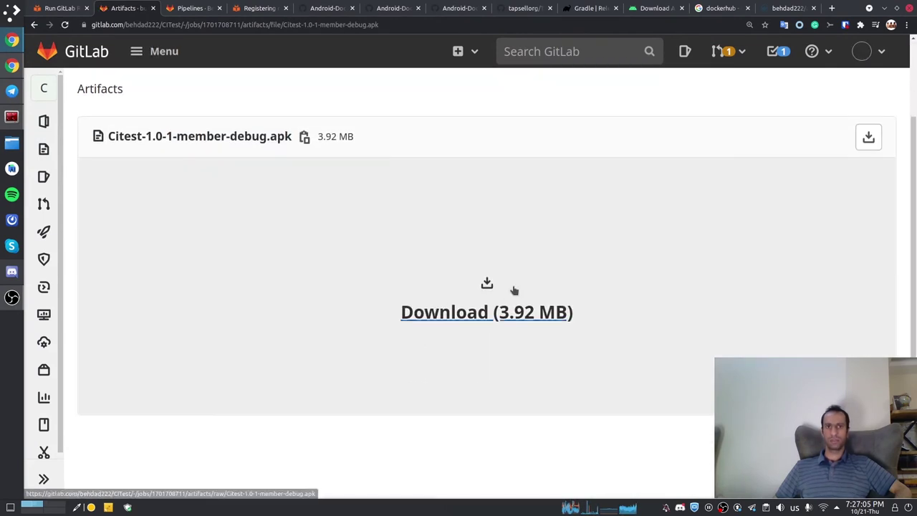
scroll(490, 363, up, 1)
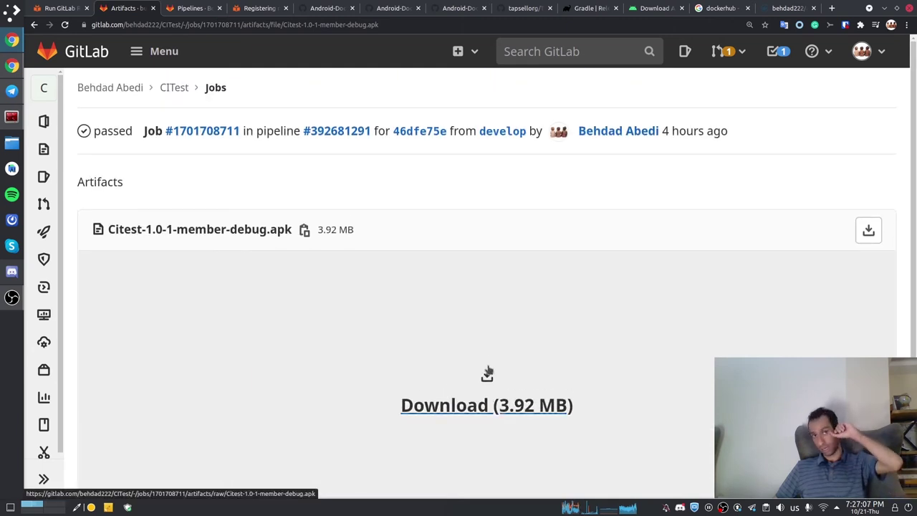